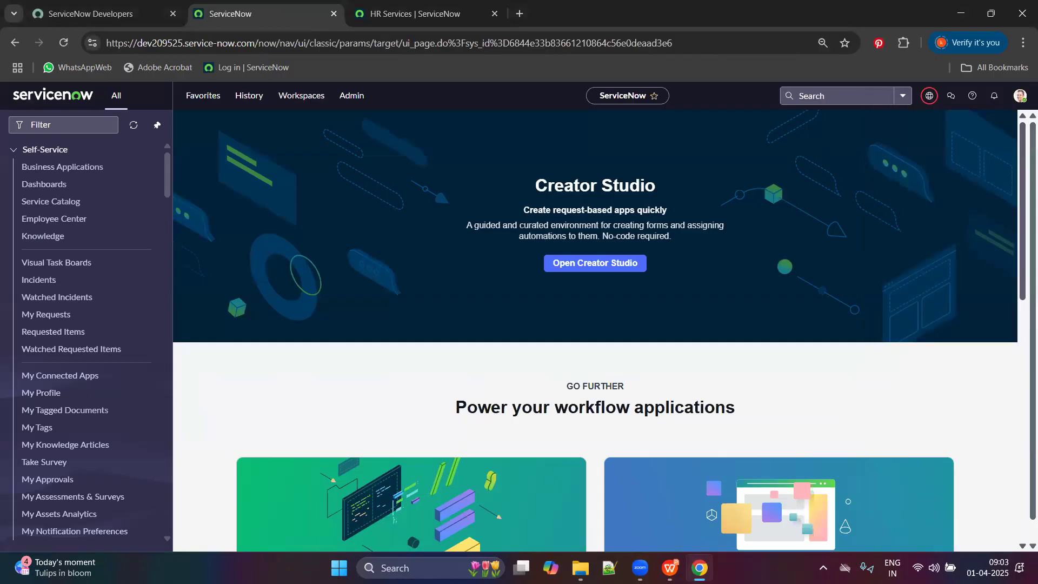
Step: Switch to the Servicenow HRSD document folder and open the Class 9 HR service Configuration presentation
{"action": "key", "text": "alt+Tab"}
{"action": "left_click", "coordinate": [290, 286]}
{"action": "double_click", "coordinate": [290, 287]}
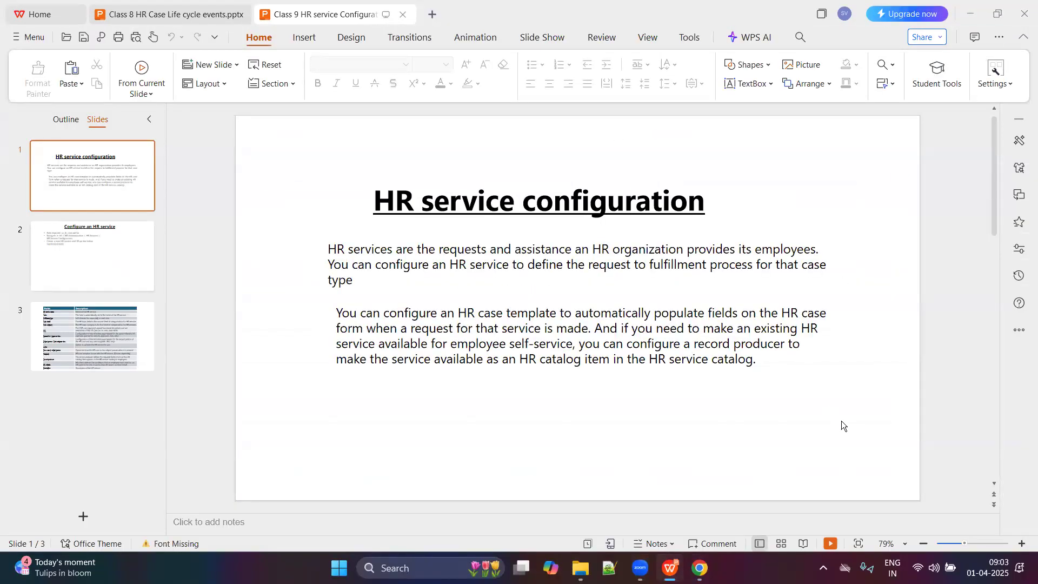
Step: Return to the HR Services list in Chrome and highlight the fulfillment type of Complete Tax Forms through CIC Plus
{"action": "left_click", "coordinate": [969, 14]}
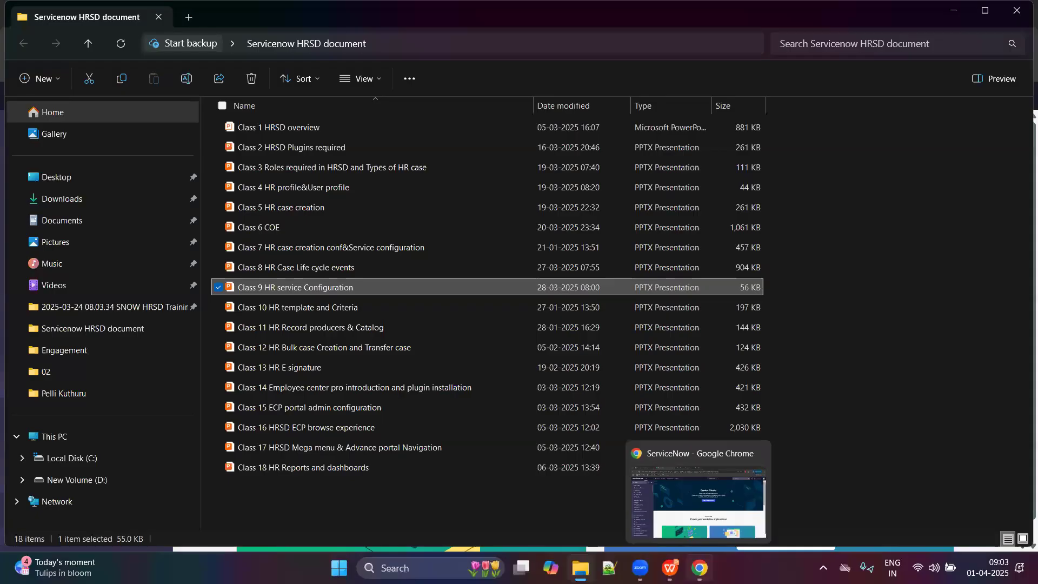
{"action": "left_click", "coordinate": [636, 479]}
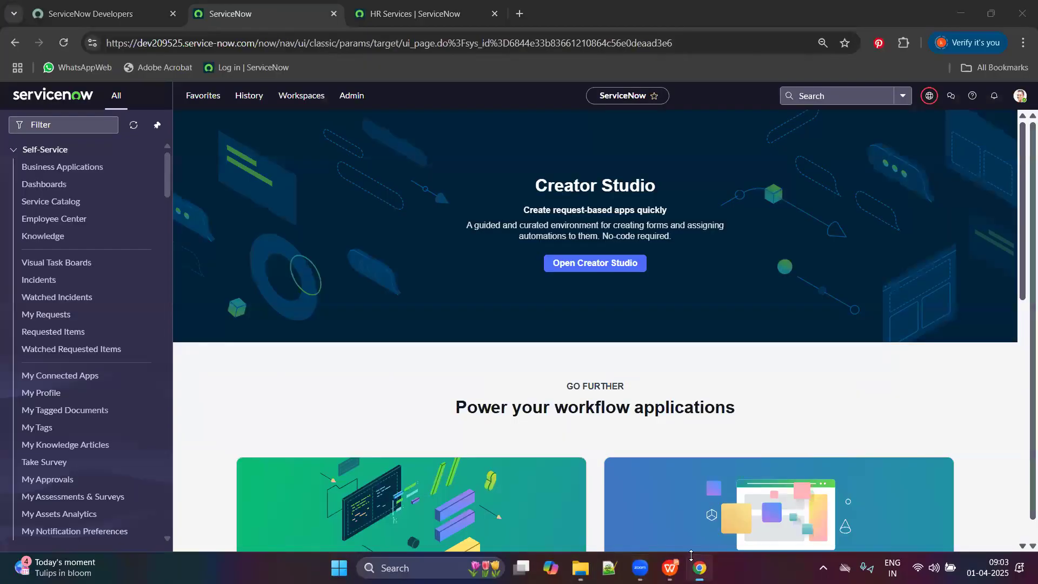
{"action": "left_click", "coordinate": [478, 6]}
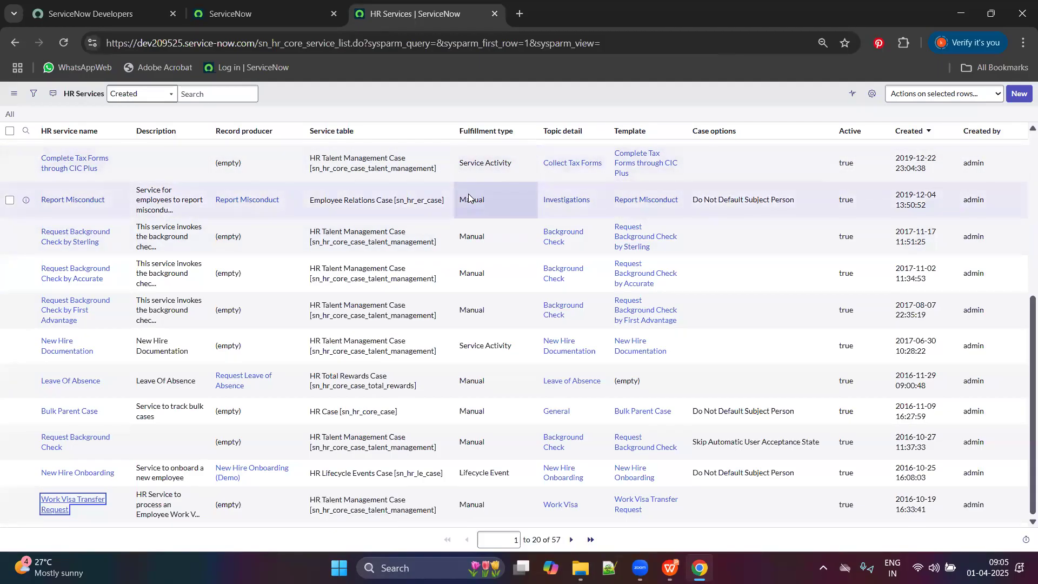
{"action": "double_click", "coordinate": [518, 161]}
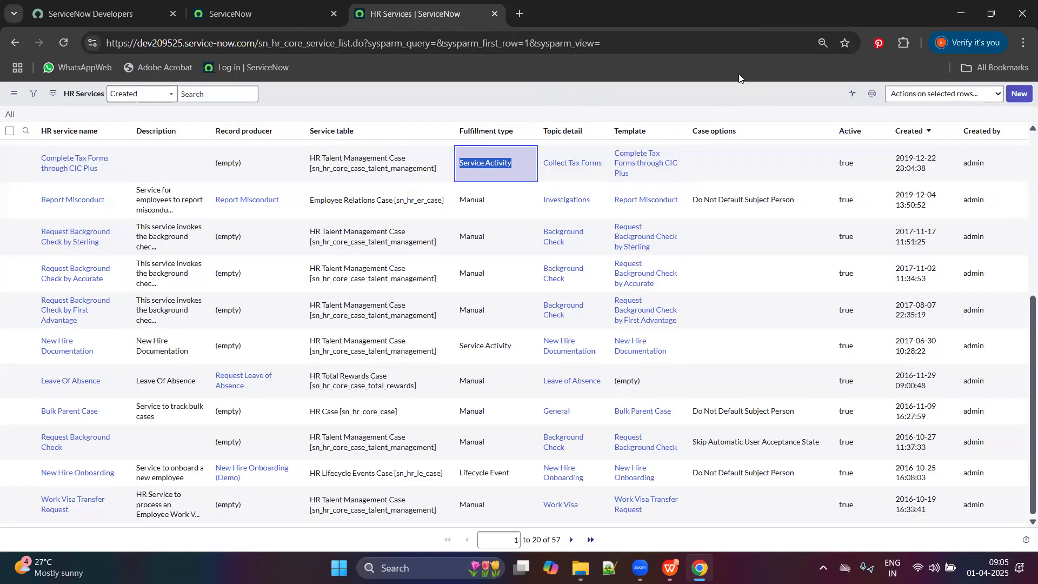
Step: Duplicate the HR Services browser tab and load the instance's esc Employee Center homepage in the copy
{"action": "left_click", "coordinate": [519, 14]}
{"action": "left_click", "coordinate": [427, 13]}
{"action": "right_click", "coordinate": [424, 16]}
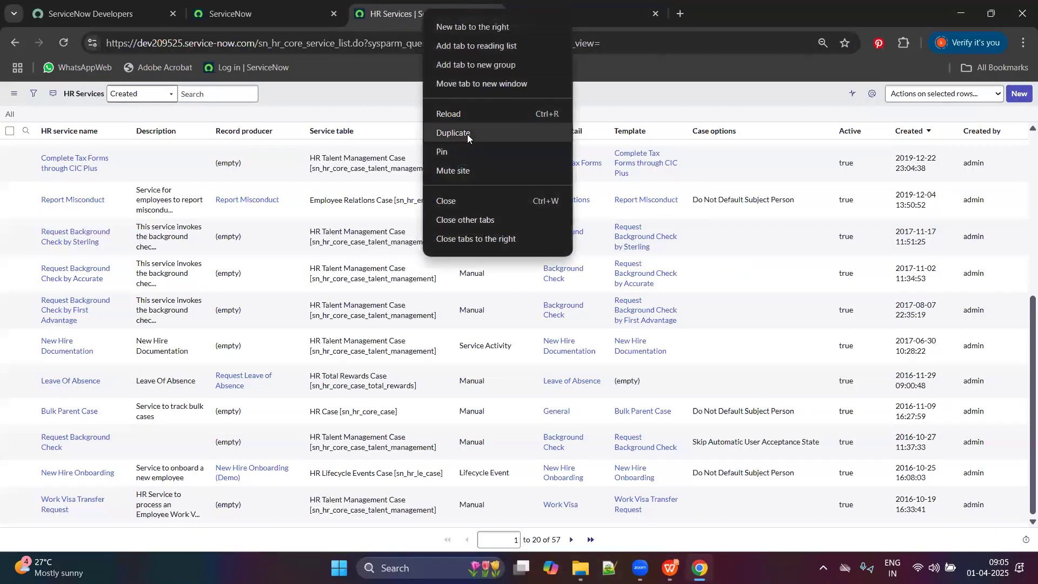
{"action": "left_click", "coordinate": [467, 134]}
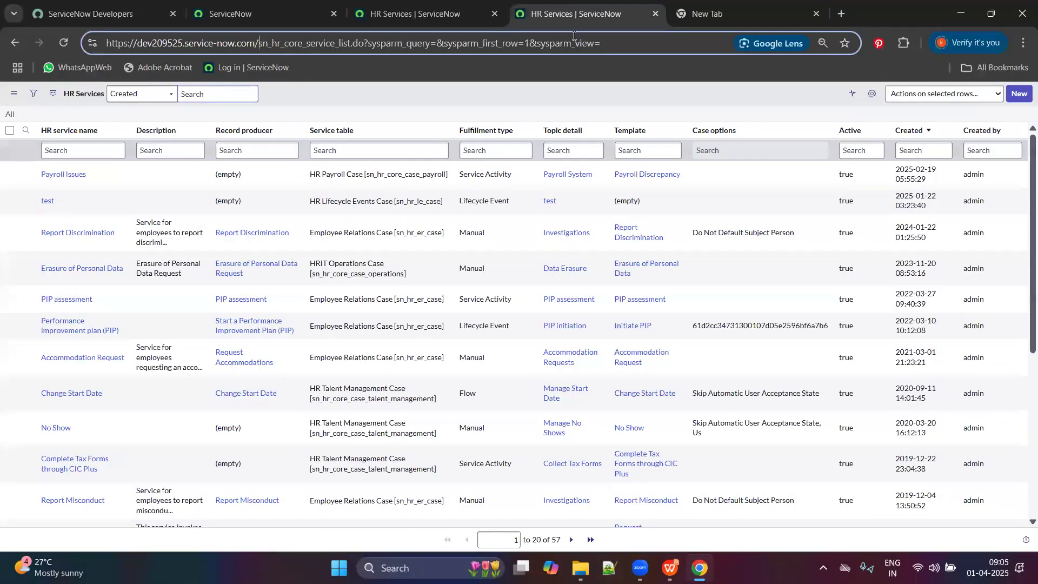
{"action": "left_click_drag", "start_coordinate": [574, 36], "coordinate": [680, 62]}
{"action": "type", "text": "esc"}
{"action": "key", "text": "Return"}
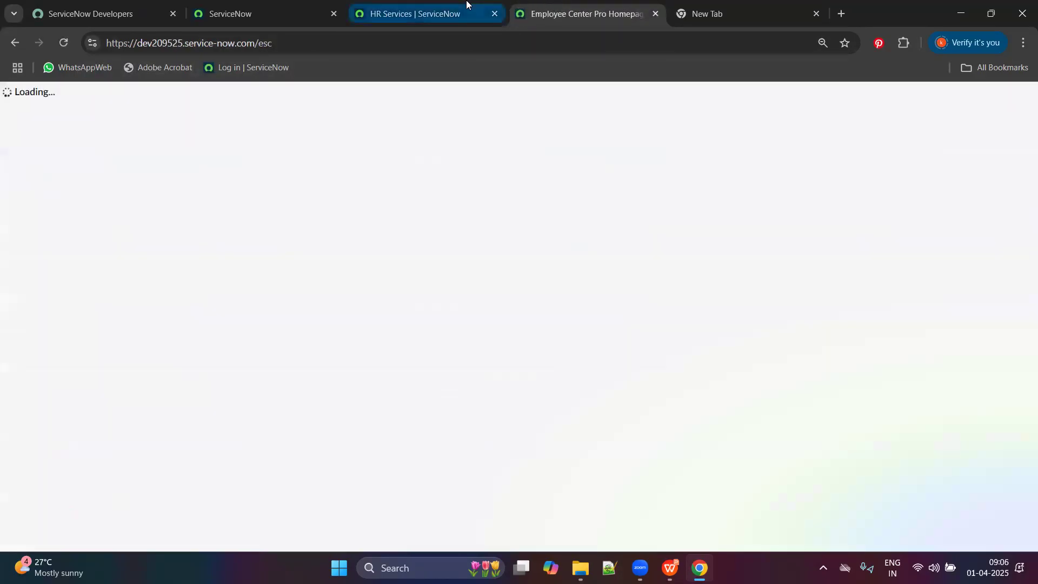
{"action": "left_click", "coordinate": [466, 6]}
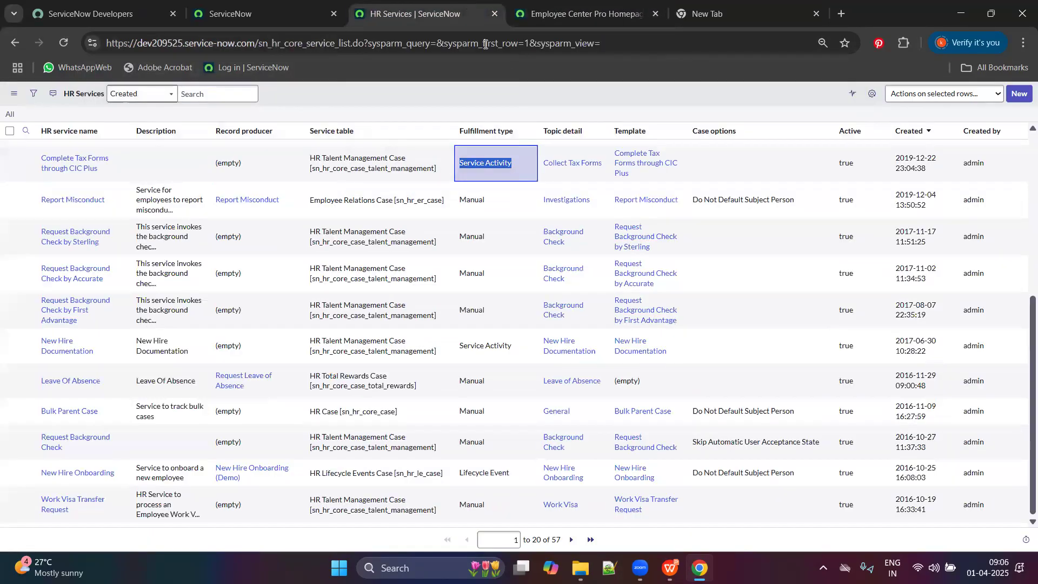
{"action": "left_click", "coordinate": [572, 3]}
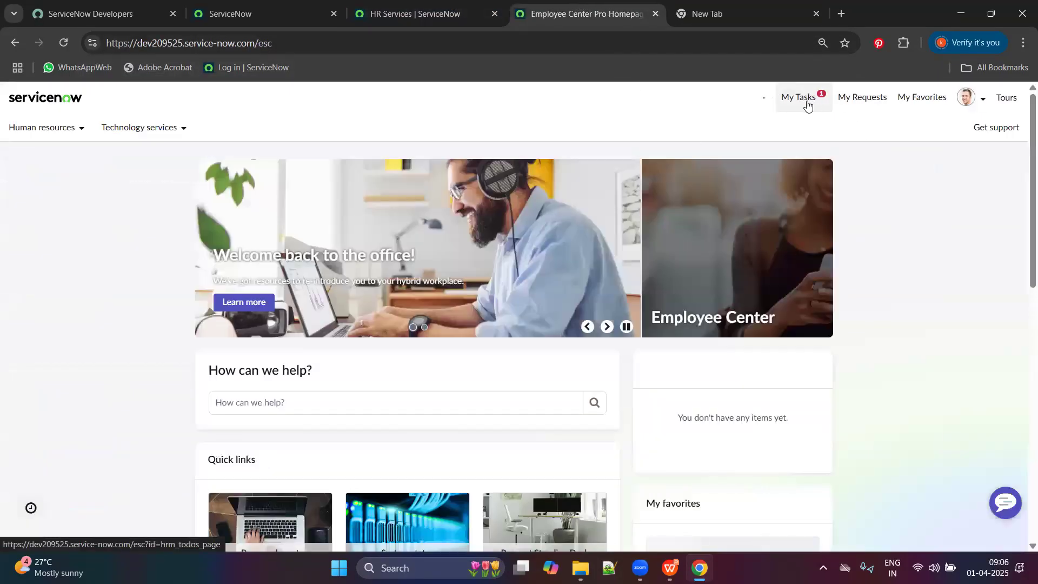
Step: Open My Tasks in Employee Center and review the open Annual goal update task
{"action": "left_click", "coordinate": [807, 105]}
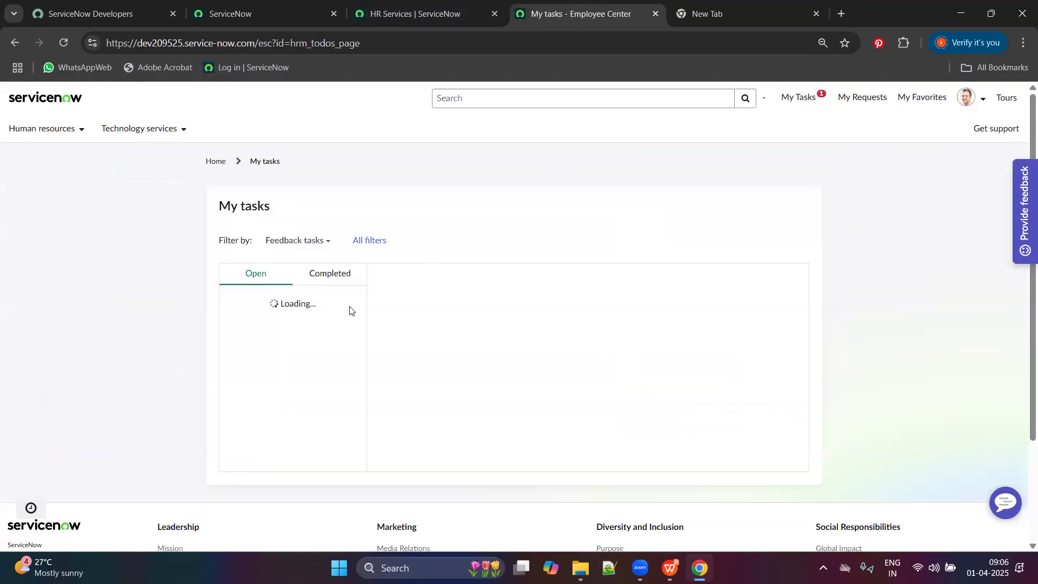
{"action": "scroll", "coordinate": [525, 261], "scroll_direction": "down", "scroll_amount": 3}
{"action": "scroll", "coordinate": [493, 341], "scroll_direction": "up", "scroll_amount": 3}
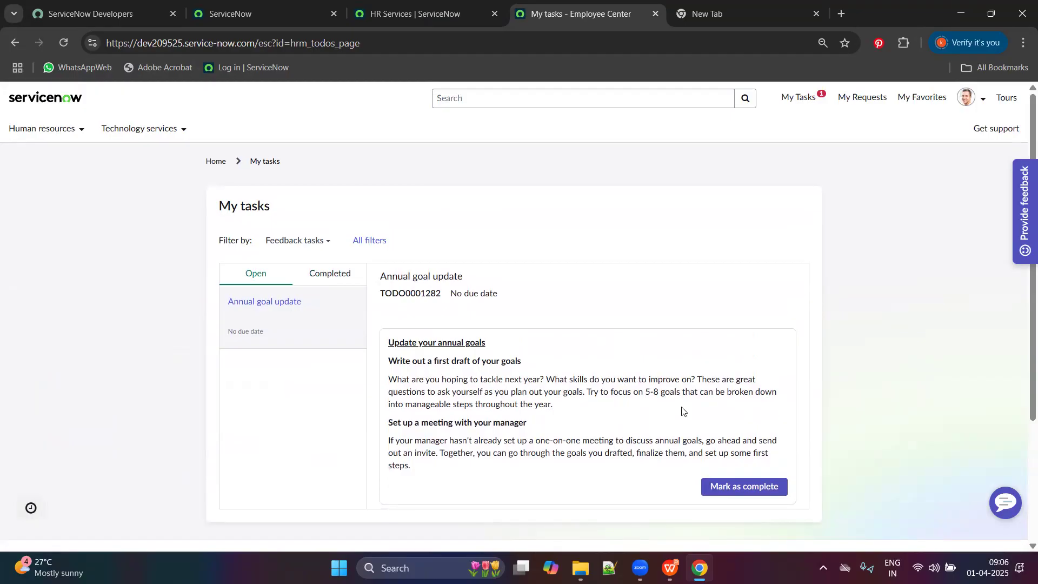
Step: Compare the Service Activity fulfillment type in the HR Services list with the Annual goal update task in Employee Center
{"action": "left_click", "coordinate": [412, 7]}
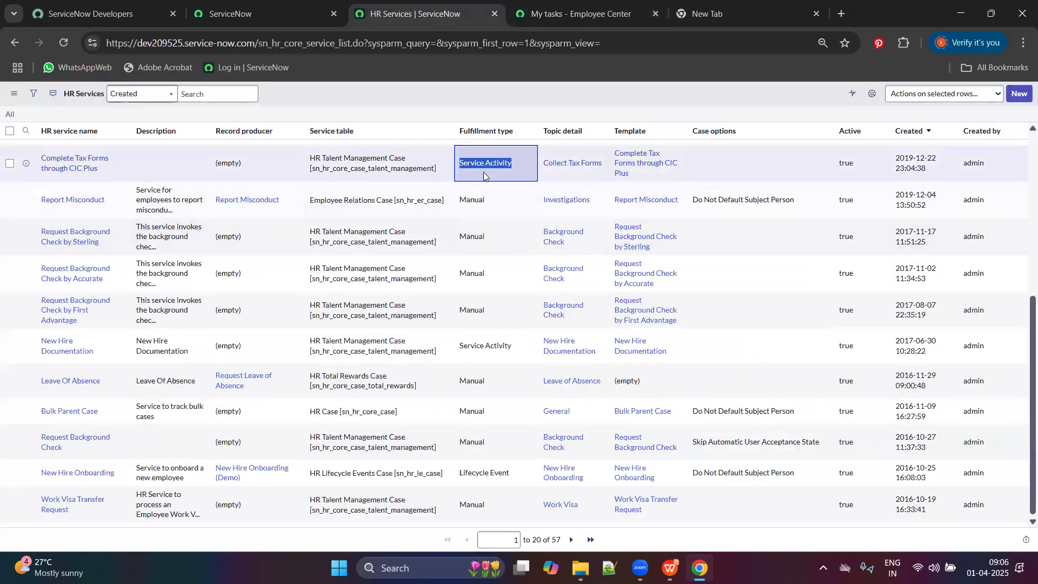
{"action": "key", "text": "ctrl+Tab"}
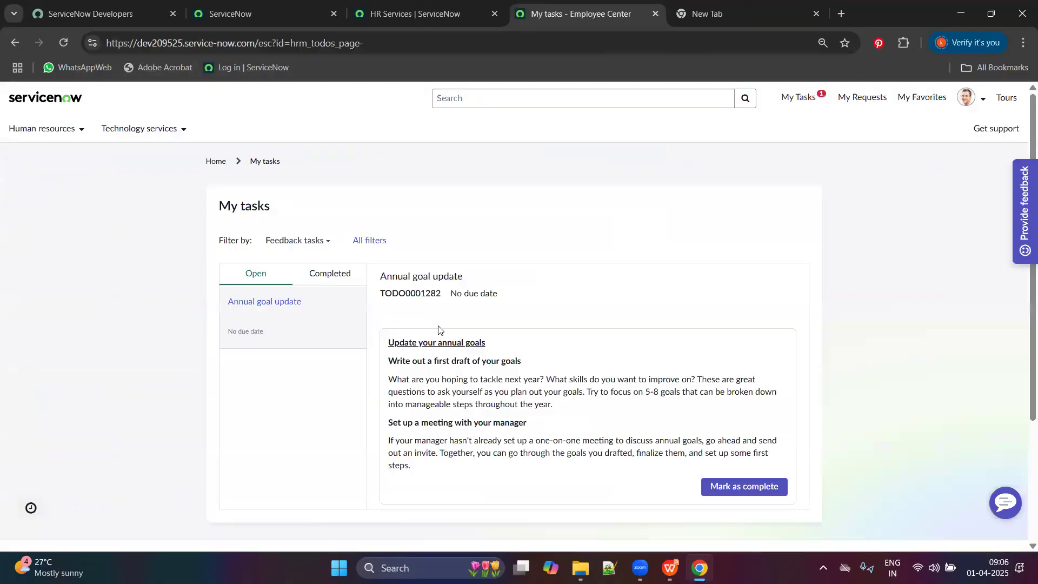
{"action": "key", "text": "ctrl+shift+Tab"}
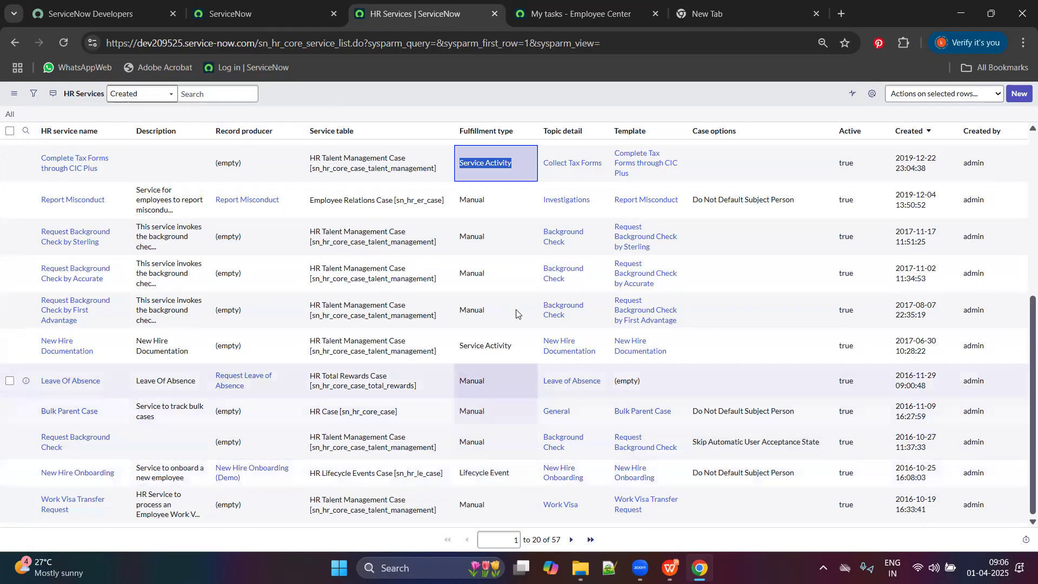
{"action": "left_click", "coordinate": [608, 4]}
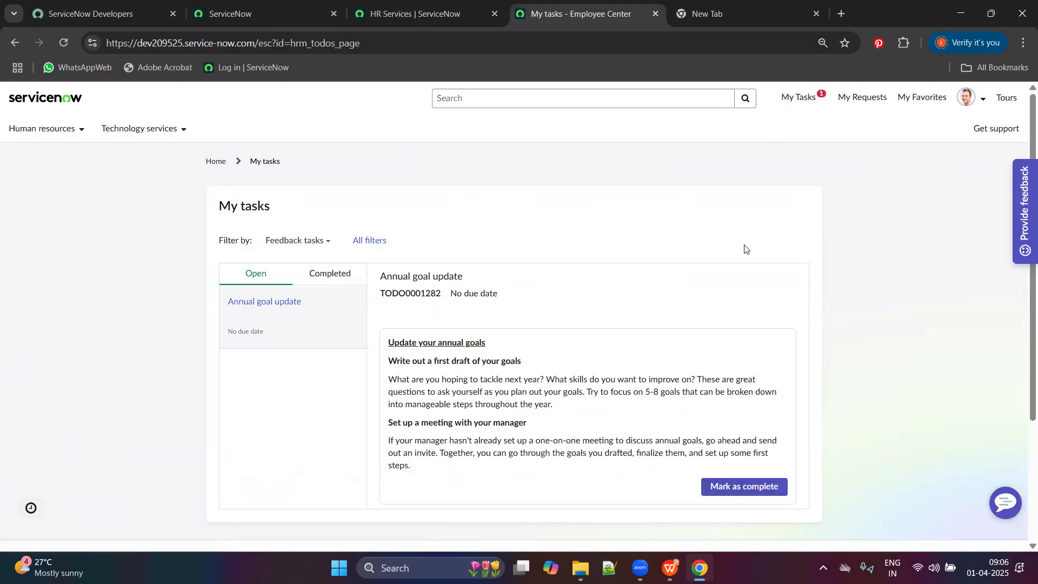
{"action": "scroll", "coordinate": [633, 300], "scroll_direction": "down", "scroll_amount": 3}
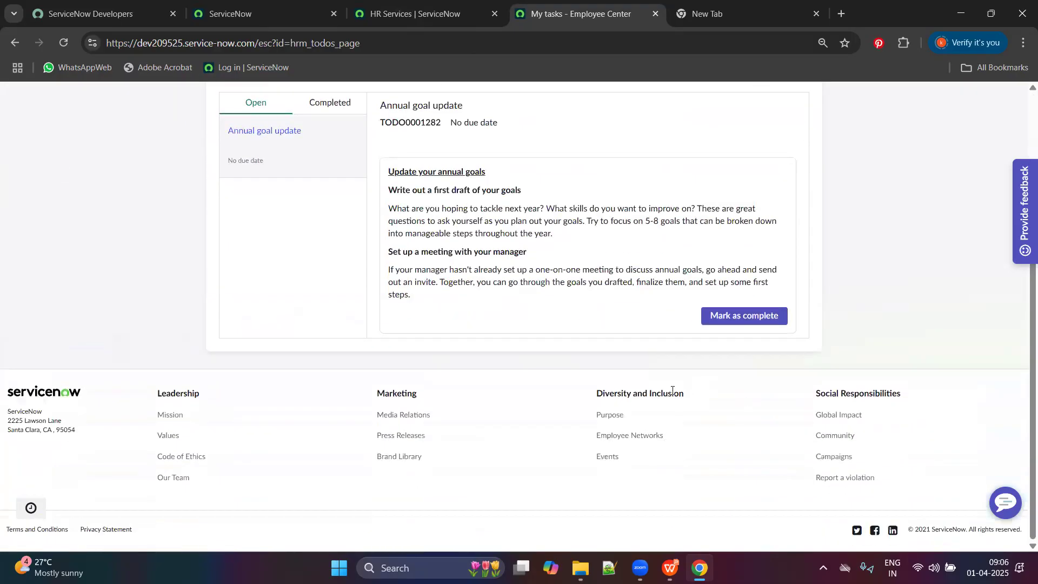
{"action": "scroll", "coordinate": [438, 346], "scroll_direction": "up", "scroll_amount": 3}
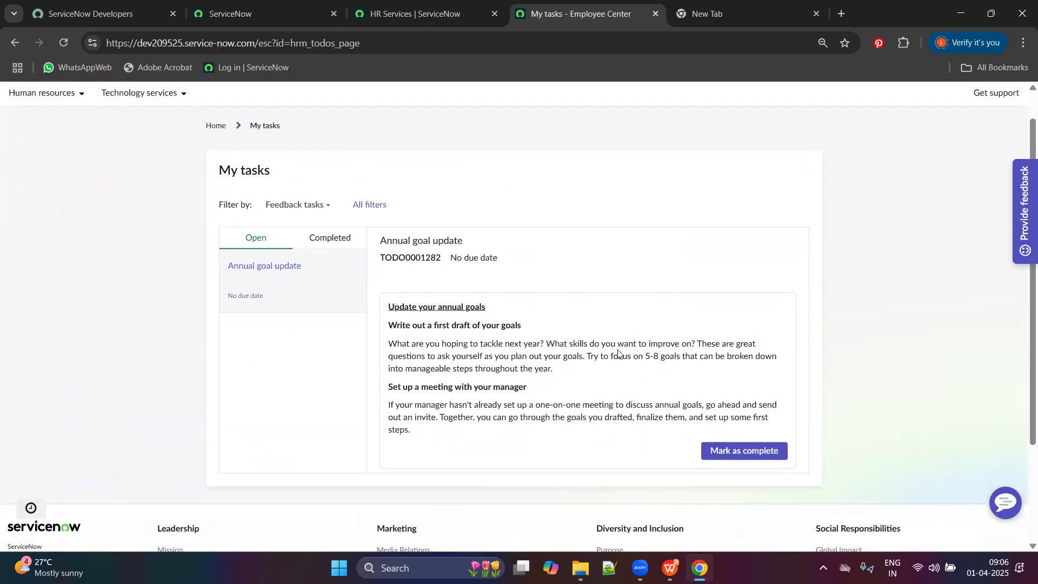
Step: Start a new HR Service record from the HR Services list and highlight the HR service name and Value fields
{"action": "left_click", "coordinate": [459, 6]}
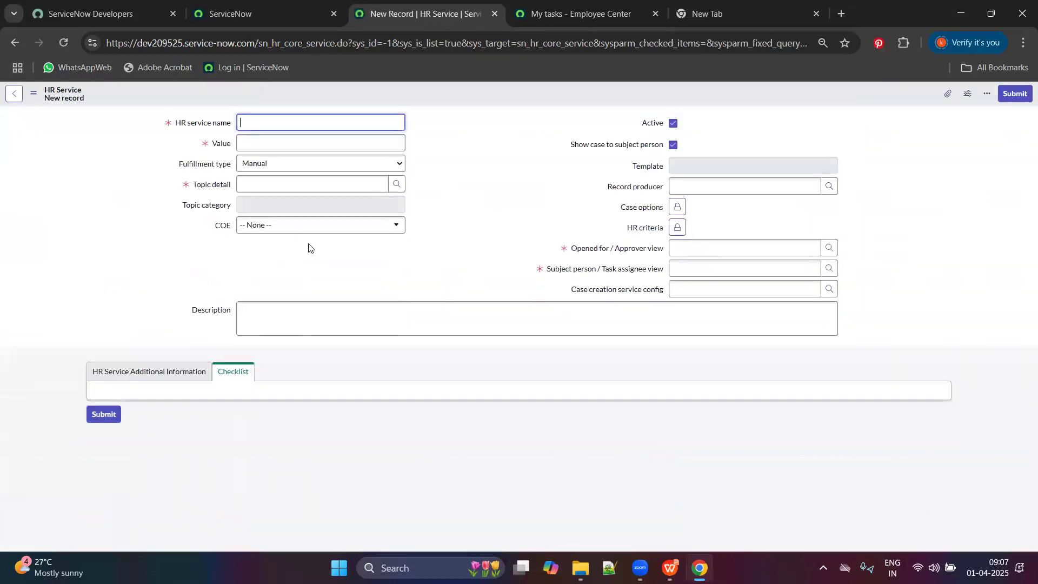
{"action": "left_click", "coordinate": [165, 112]}
{"action": "left_click_drag", "start_coordinate": [165, 112], "coordinate": [319, 127]}
{"action": "left_click_drag", "start_coordinate": [208, 145], "coordinate": [283, 152]}
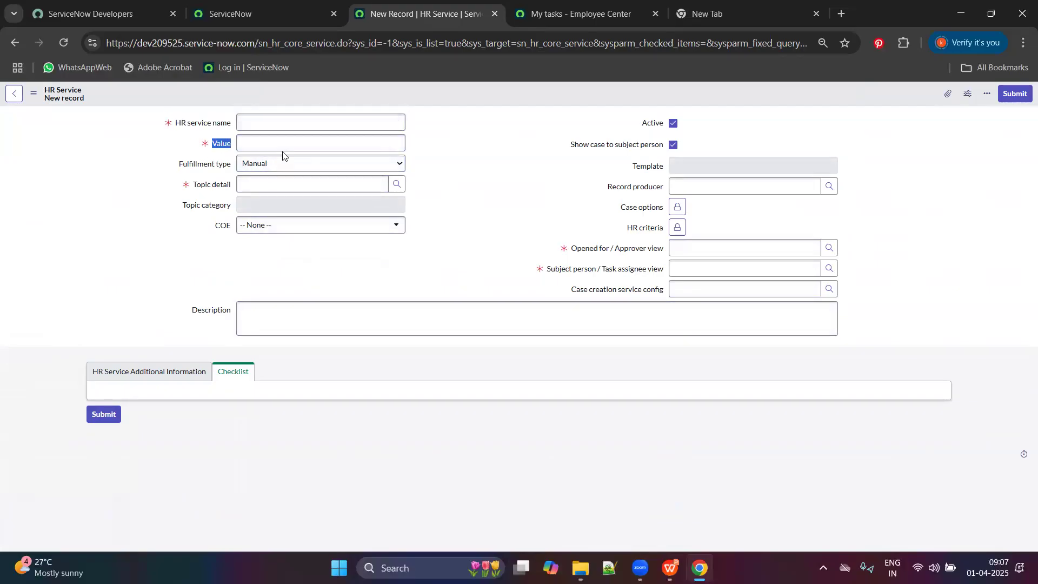
Step: Review the fulfillment type options on the new HR service record and set Service Activity
{"action": "left_click", "coordinate": [250, 163]}
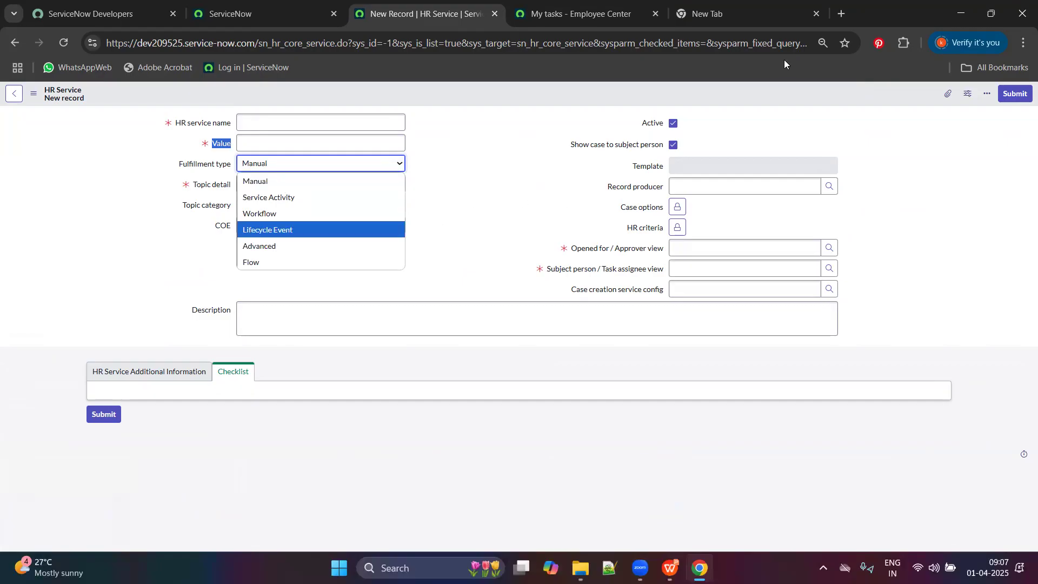
{"action": "left_click", "coordinate": [320, 158]}
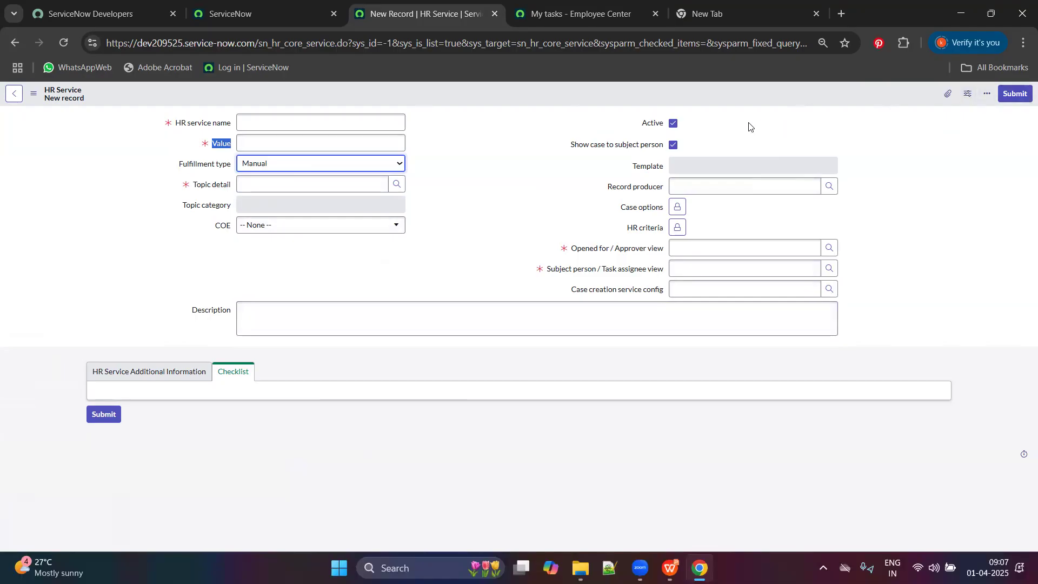
{"action": "left_click", "coordinate": [291, 169]}
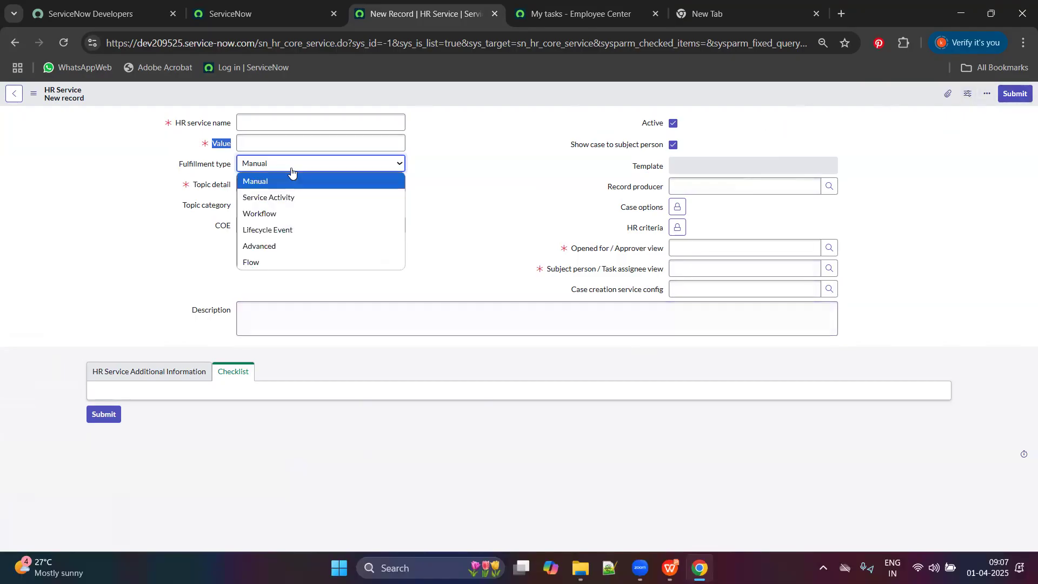
{"action": "left_click", "coordinate": [310, 196]}
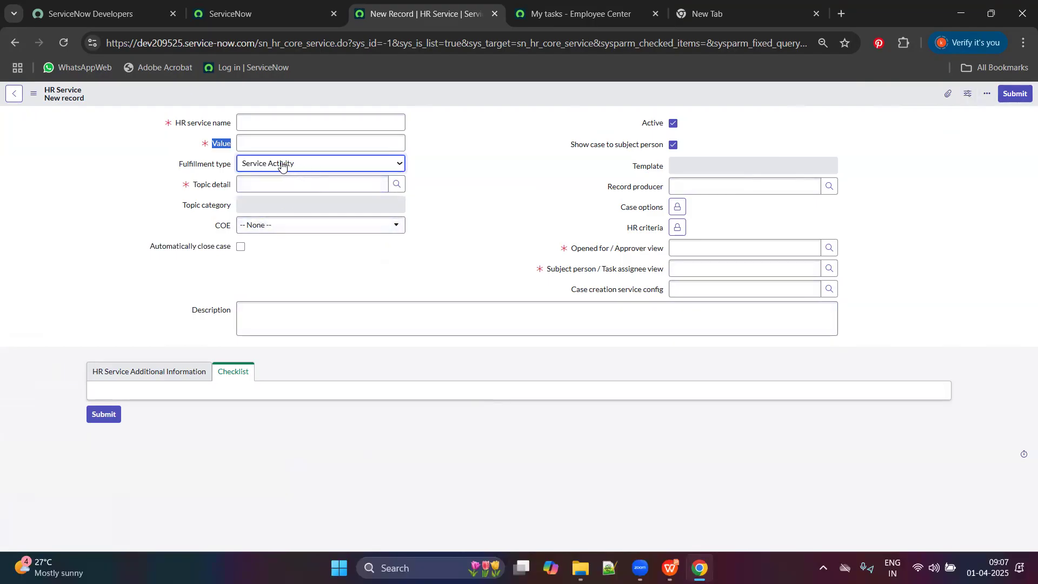
{"action": "left_click", "coordinate": [260, 12]}
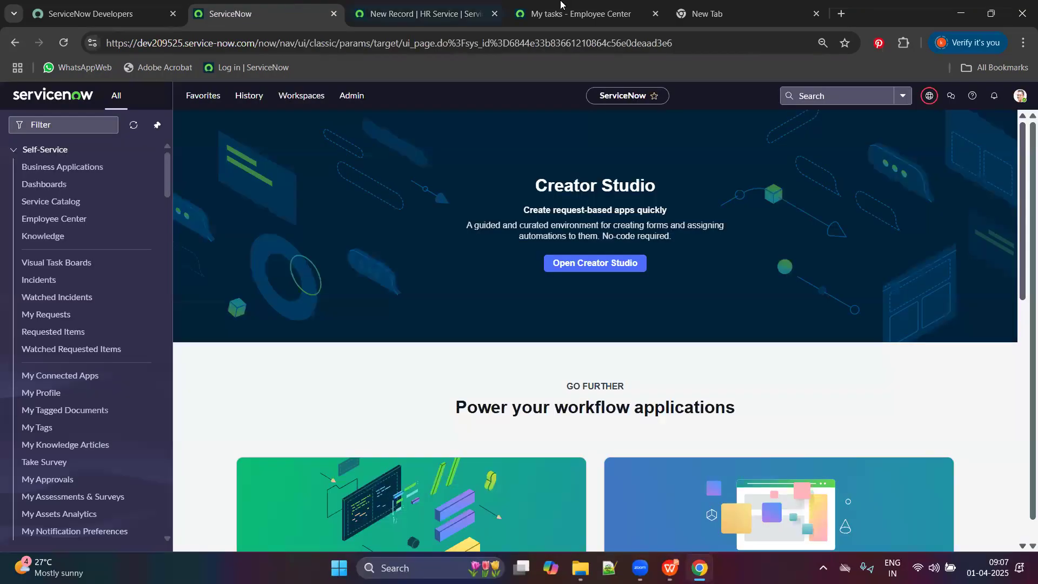
{"action": "left_click", "coordinate": [562, 7]}
{"action": "left_click", "coordinate": [427, 7]}
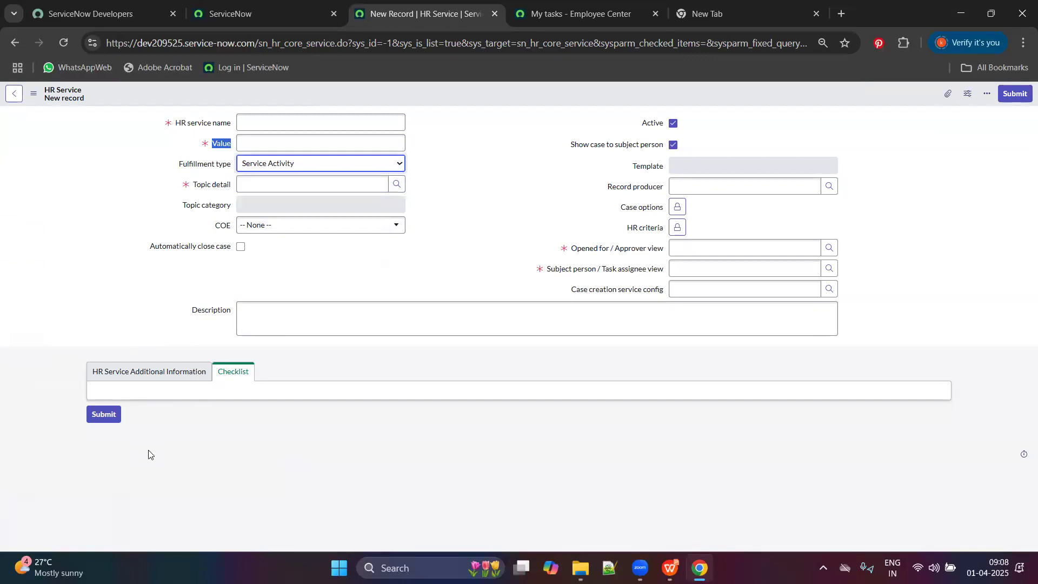
Step: Filter the ServiceNow navigator for "Hr ser" and open HR Service Configuration in a separate browser tab
{"action": "left_click", "coordinate": [254, 13]}
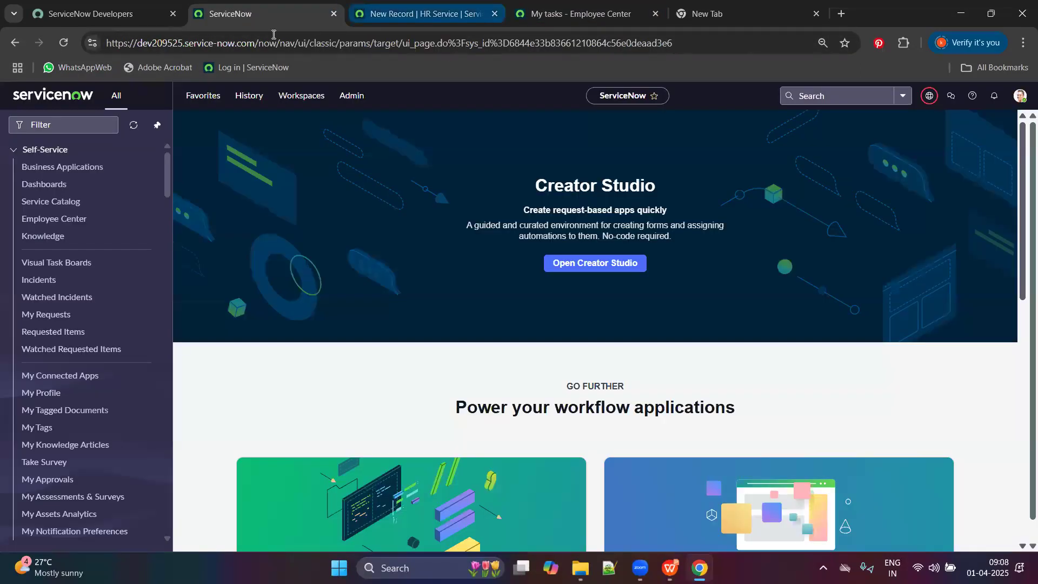
{"action": "left_click", "coordinate": [50, 128]}
{"action": "type", "text": "Hr ser"}
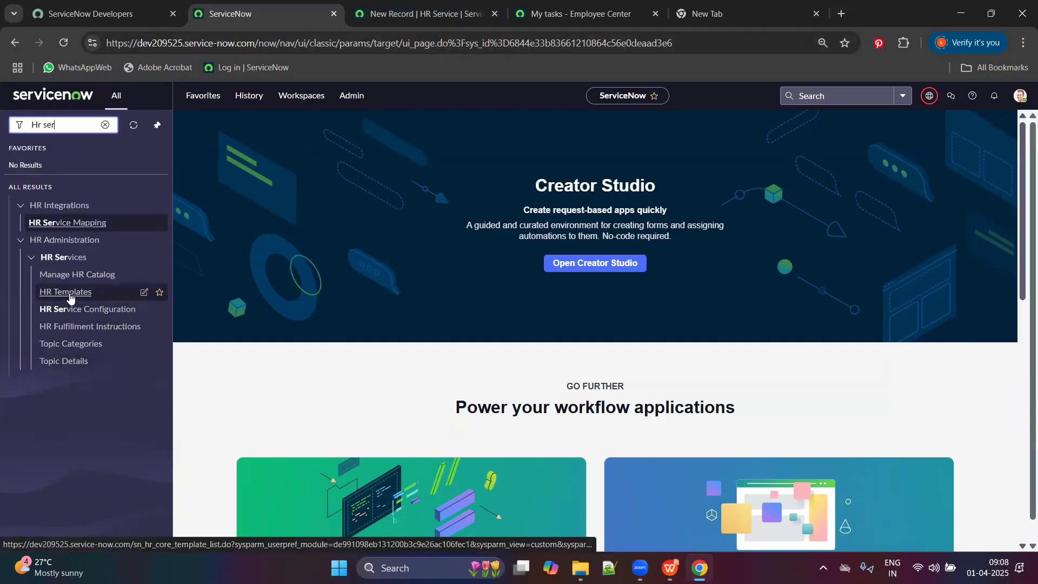
{"action": "middle_click", "coordinate": [82, 309]}
{"action": "left_click", "coordinate": [370, 7]}
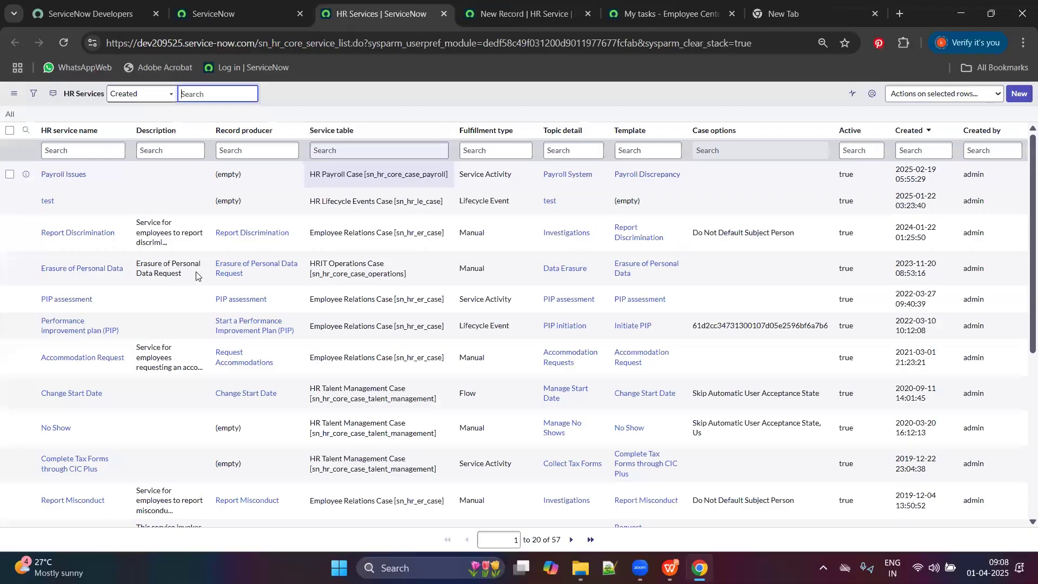
Step: Open the PIP assessment HR service in its own browser tab and enable editing in the Human Resources: Employee Relations application
{"action": "scroll", "coordinate": [213, 360], "scroll_direction": "up", "scroll_amount": 4}
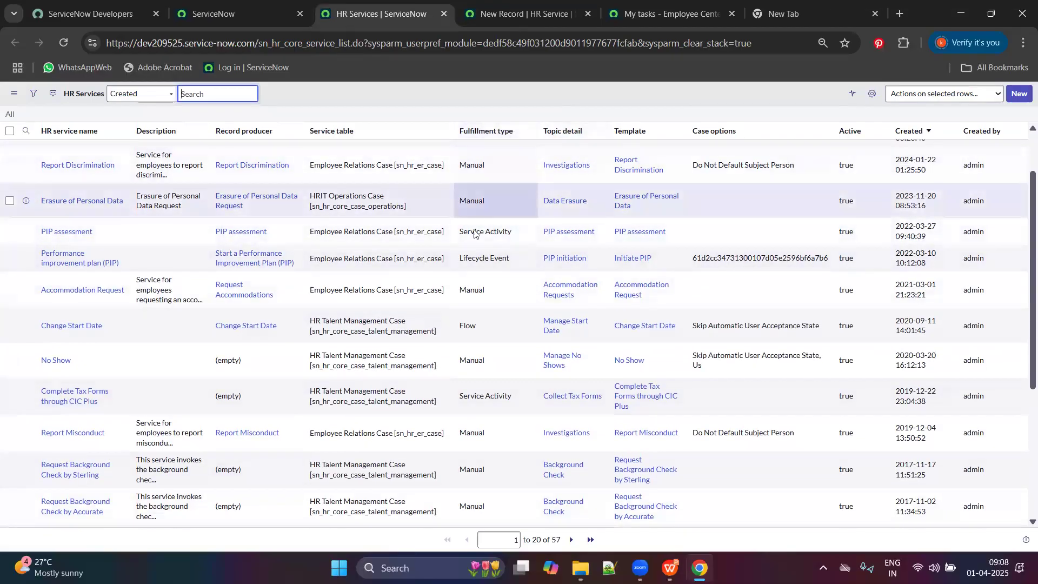
{"action": "middle_click", "coordinate": [48, 231]}
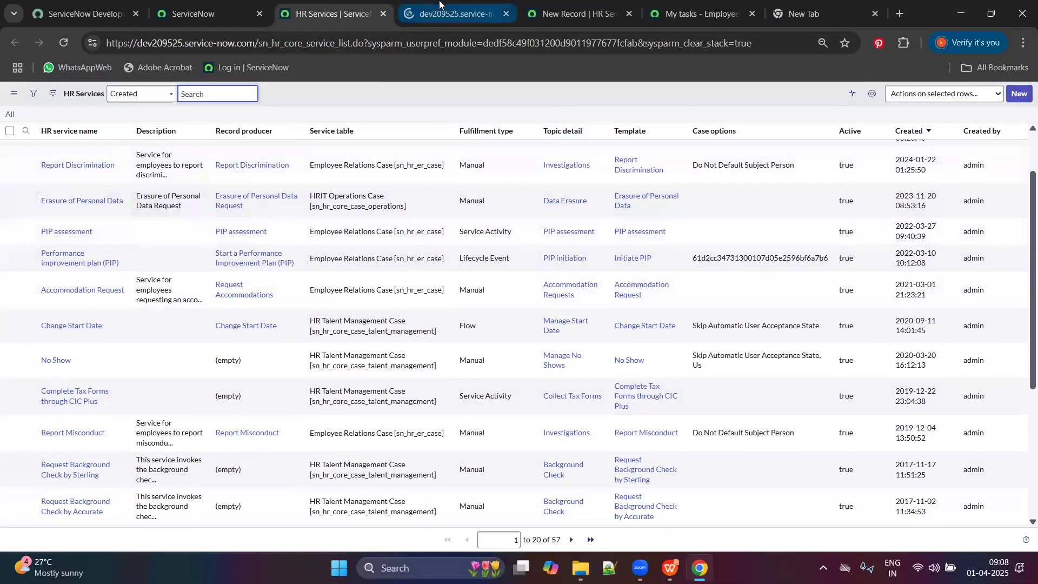
{"action": "left_click", "coordinate": [456, 14]}
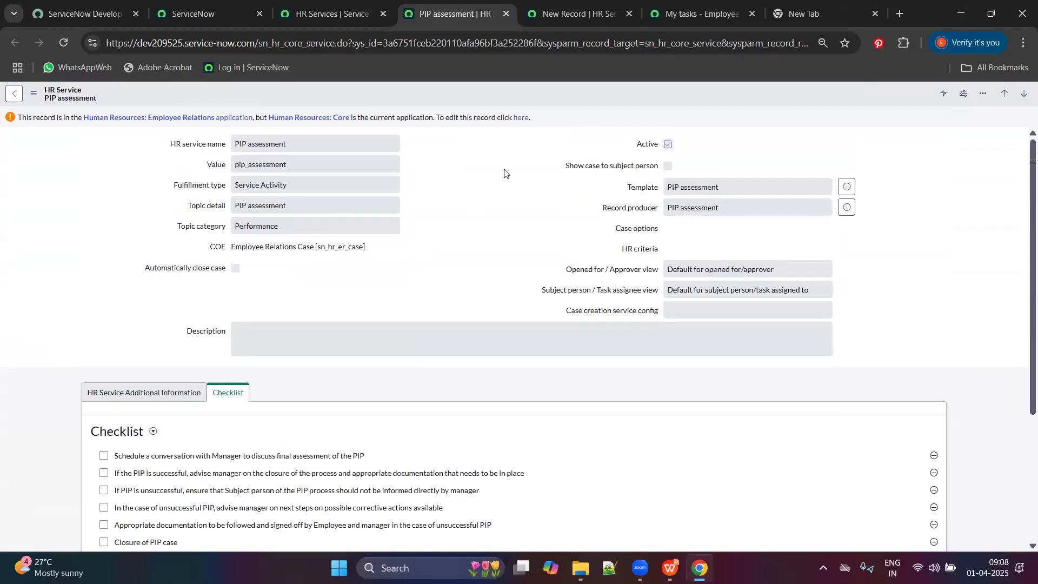
{"action": "left_click", "coordinate": [521, 118]}
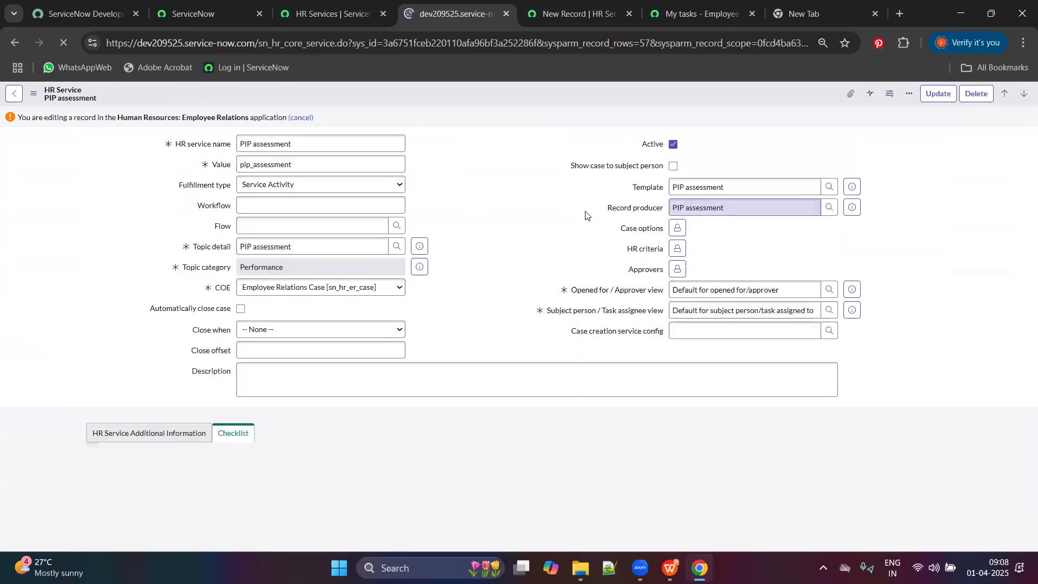
{"action": "scroll", "coordinate": [230, 297], "scroll_direction": "down", "scroll_amount": 5}
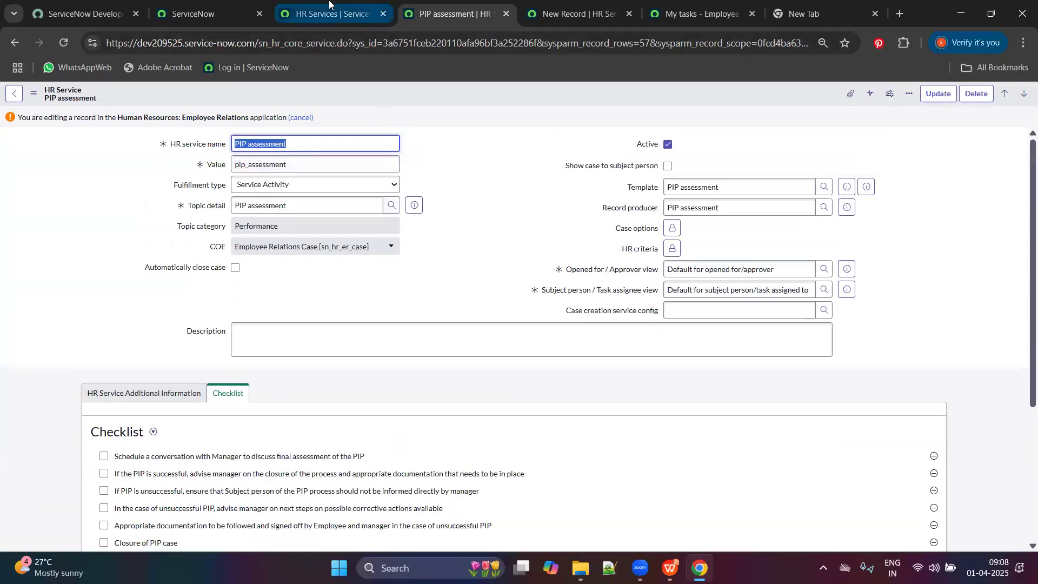
{"action": "left_click", "coordinate": [329, 14]}
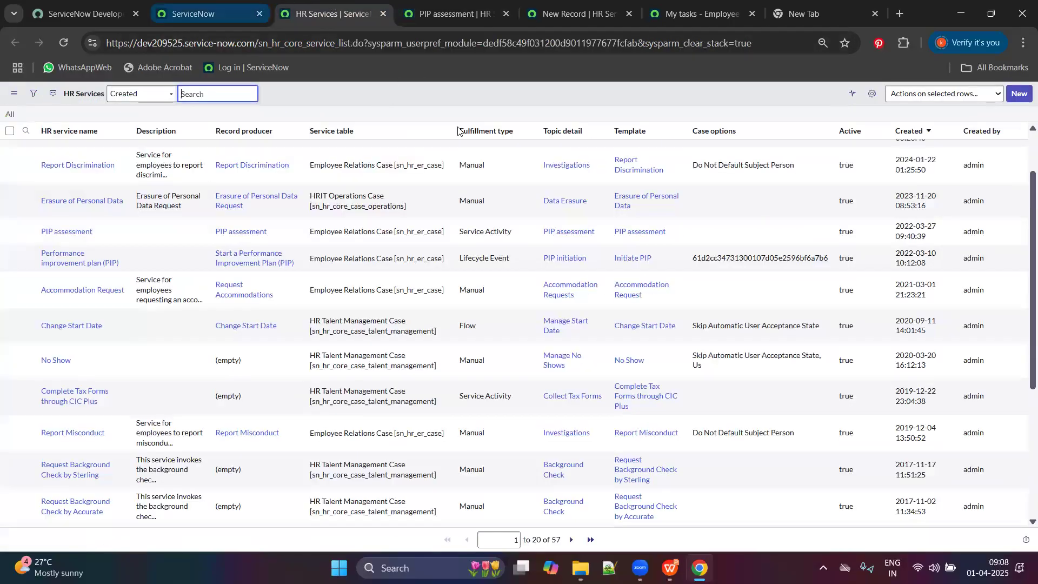
Step: Open the Complete Tax Forms through CIC Plus HR service in its own browser tab and enable editing in the Human Resources: Integrations application
{"action": "scroll", "coordinate": [63, 333], "scroll_direction": "down", "scroll_amount": 4}
{"action": "left_click", "coordinate": [63, 333], "text": "ctrl"}
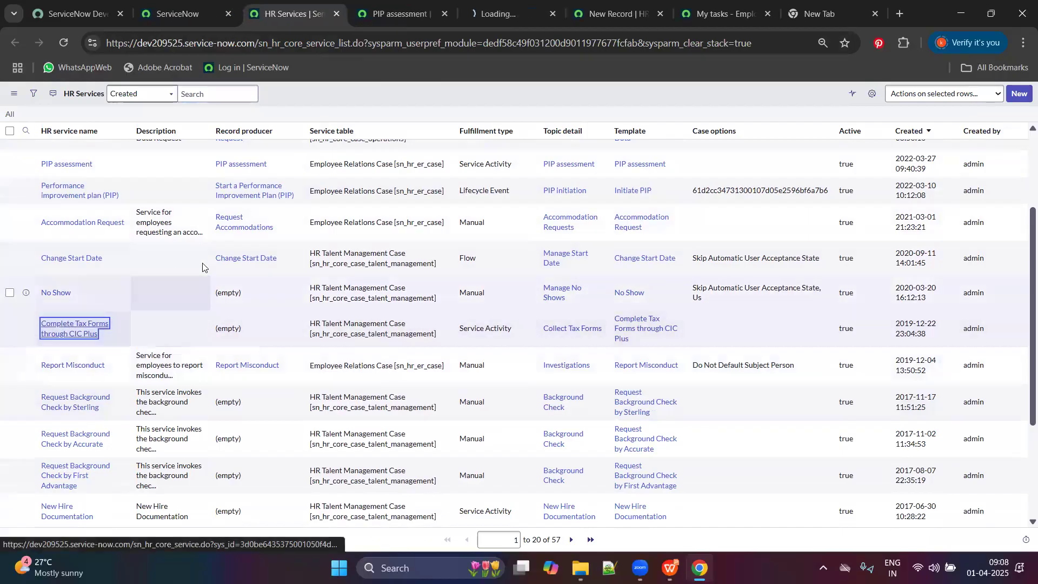
{"action": "left_click", "coordinate": [508, 13]}
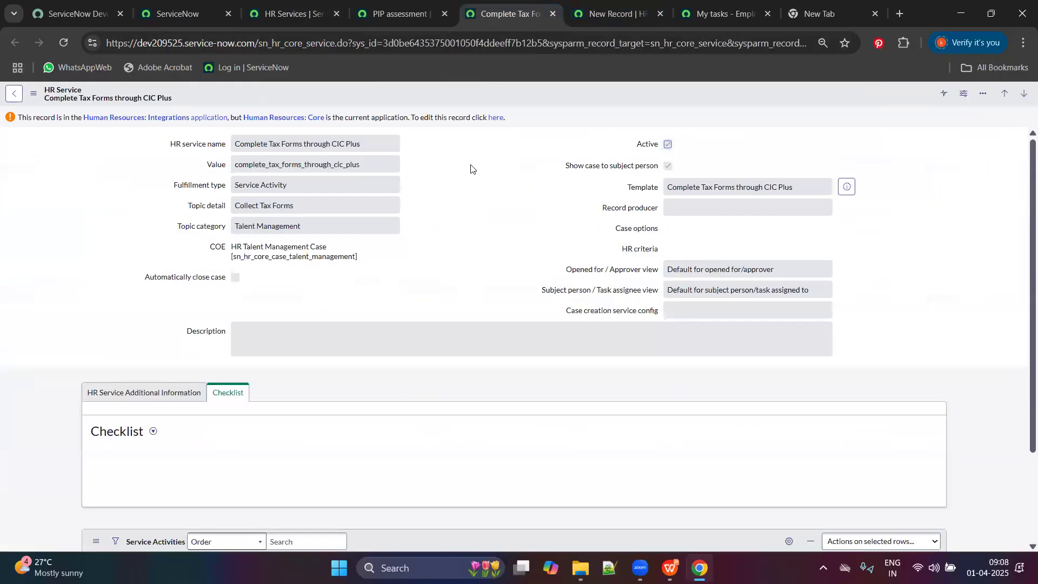
{"action": "scroll", "coordinate": [368, 309], "scroll_direction": "down", "scroll_amount": 2}
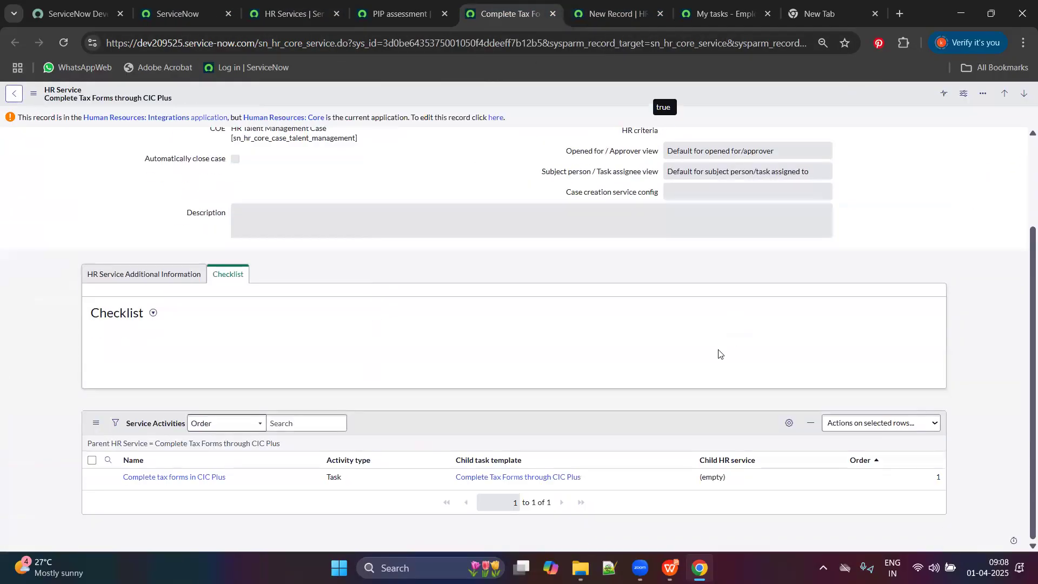
{"action": "scroll", "coordinate": [567, 385], "scroll_direction": "up", "scroll_amount": 3}
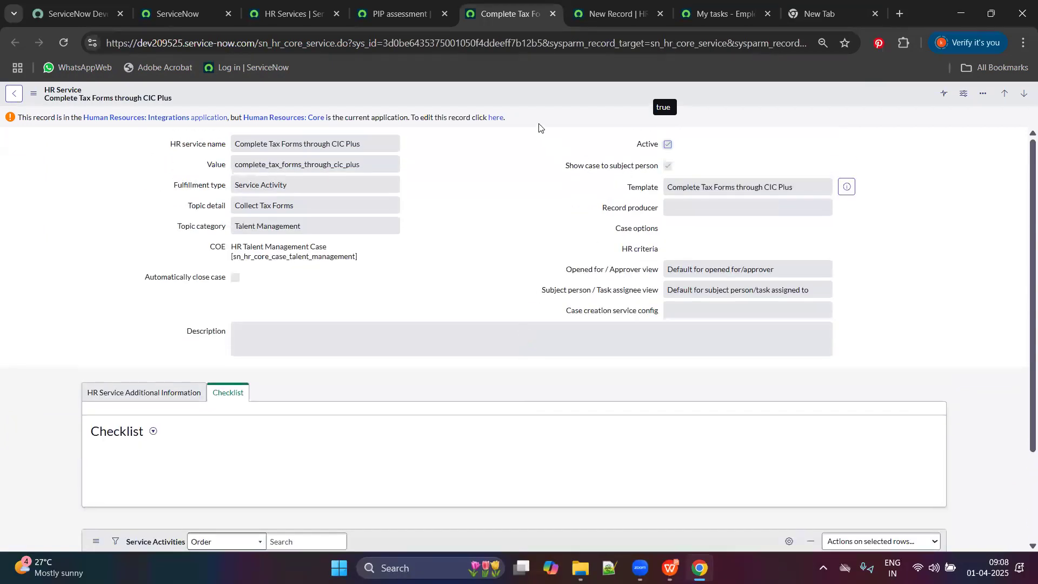
{"action": "left_click", "coordinate": [495, 118]}
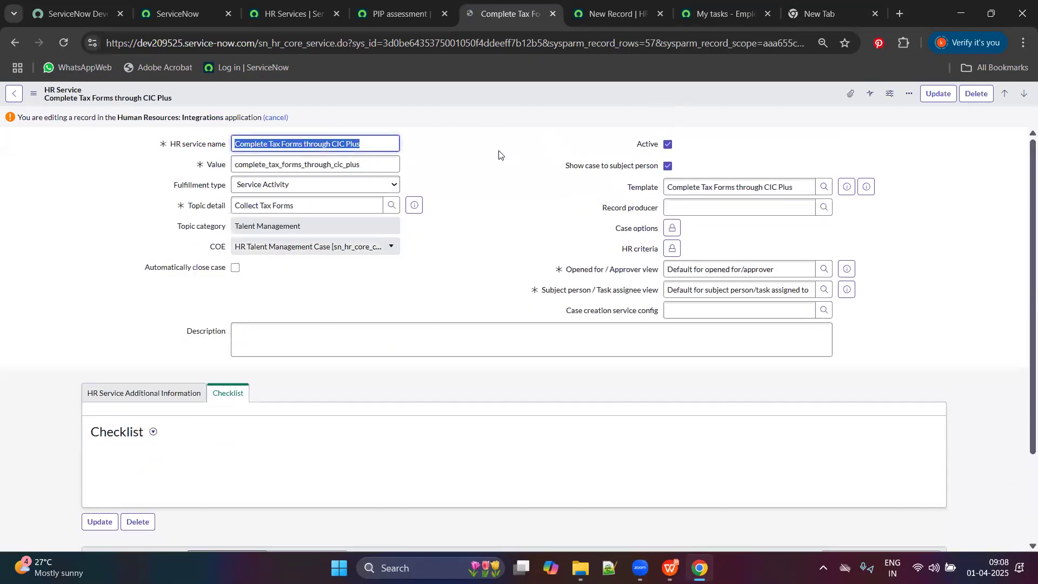
Step: Review the HR service's Service Activities list and open the Complete tax forms in CIC Plus activity in its own browser tab
{"action": "scroll", "coordinate": [373, 284], "scroll_direction": "down", "scroll_amount": 3}
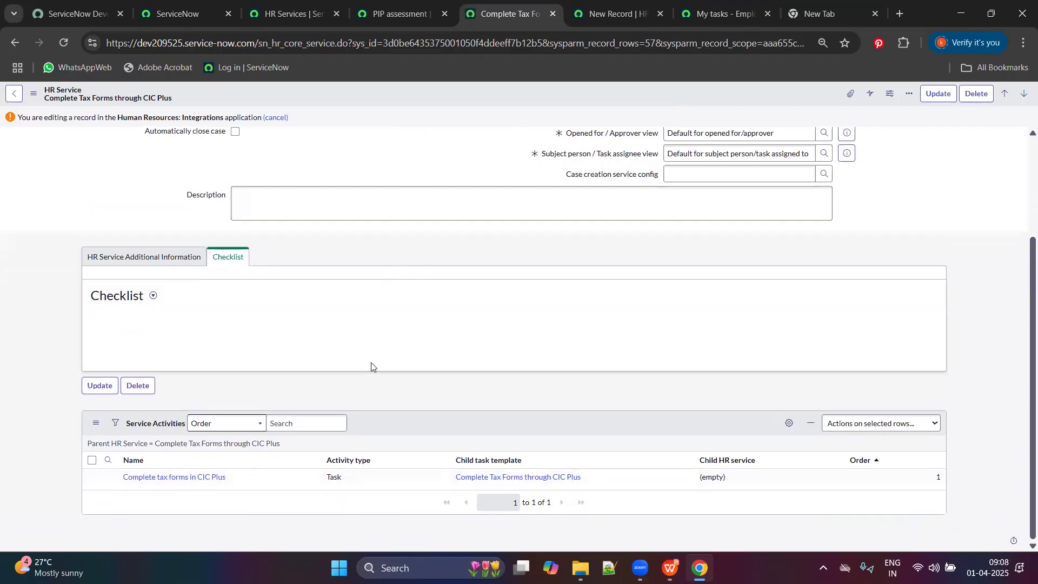
{"action": "left_click_drag", "start_coordinate": [392, 473], "coordinate": [369, 468]}
{"action": "left_click", "coordinate": [337, 505]}
{"action": "left_click", "coordinate": [205, 479], "text": "ctrl"}
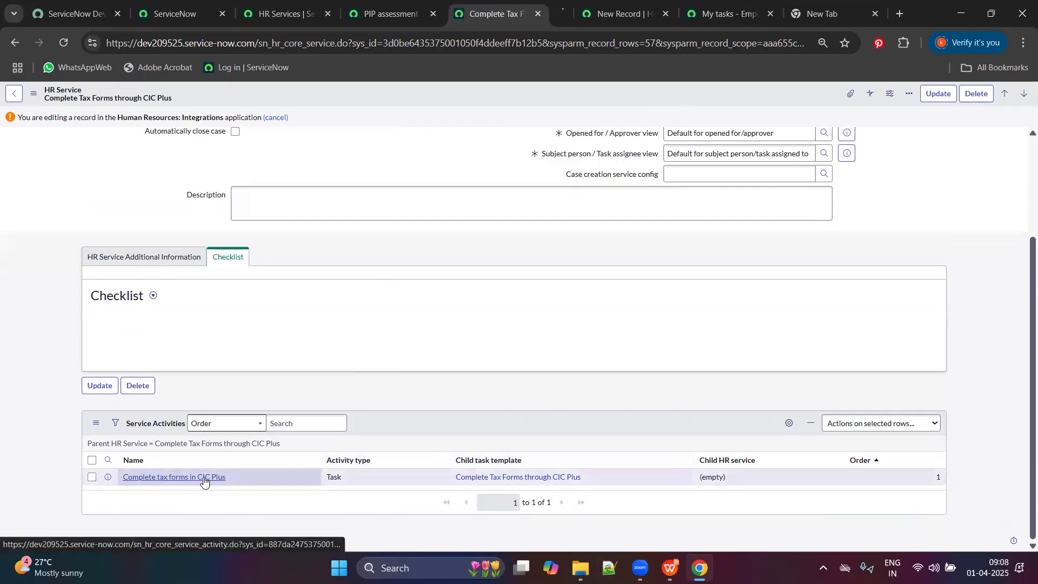
{"action": "left_click", "coordinate": [546, 13]}
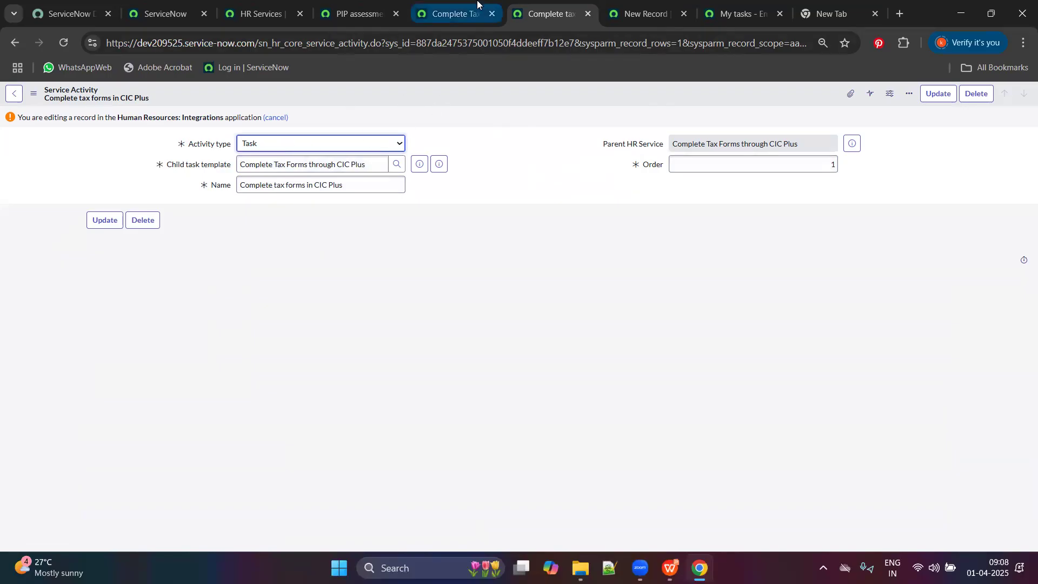
Step: Return to the Complete Tax Forms through CIC Plus HR service record and copy its HR service name
{"action": "left_click", "coordinate": [451, 14]}
{"action": "scroll", "coordinate": [282, 169], "scroll_direction": "up", "scroll_amount": 5}
{"action": "left_click", "coordinate": [334, 160]}
{"action": "triple_click", "coordinate": [340, 143]}
{"action": "key", "text": "ctrl+c"}
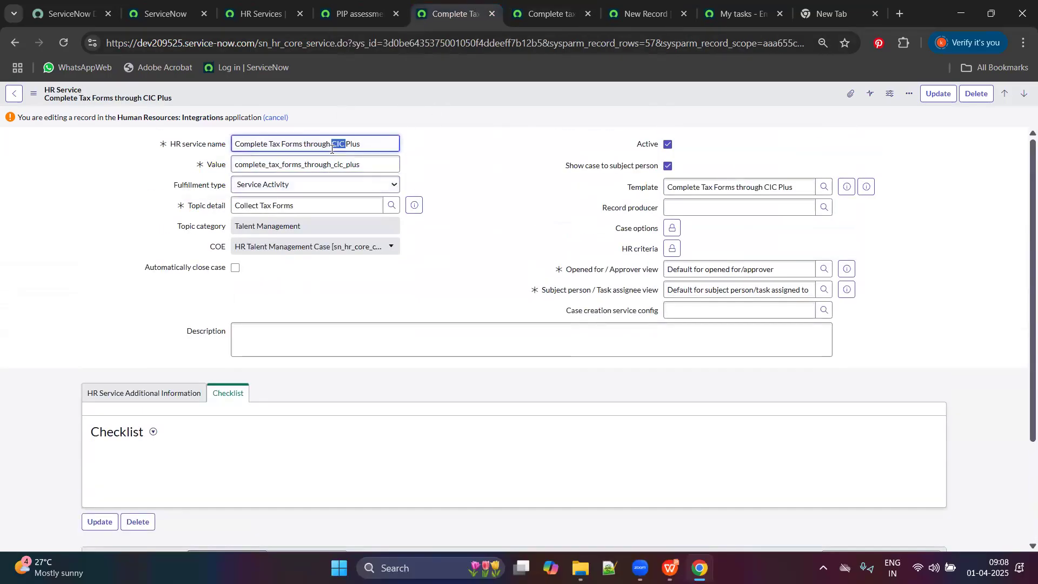
Step: Filter the ServiceNow navigator for "HR case" and open Create New Case in a separate browser tab
{"action": "left_click", "coordinate": [166, 14]}
{"action": "triple_click", "coordinate": [91, 124]}
{"action": "type", "text": "create\\"}
{"action": "key", "text": "BackSpace"}
{"action": "key", "text": "BackSpace"}
{"action": "key", "text": "BackSpace"}
{"action": "key", "text": "BackSpace"}
{"action": "key", "text": "BackSpace"}
{"action": "key", "text": "BackSpace"}
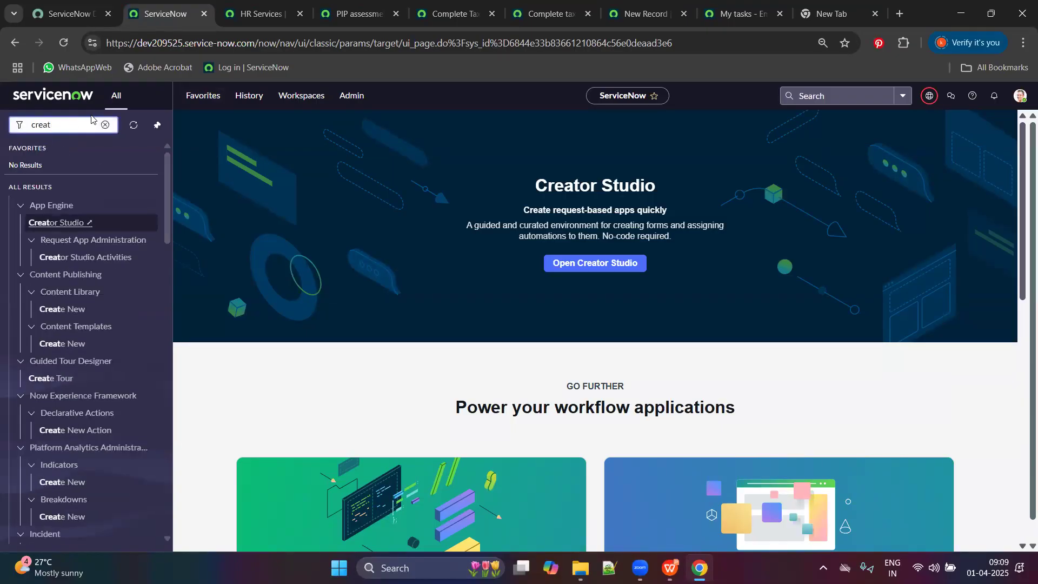
{"action": "type", "text": "HR cc"}
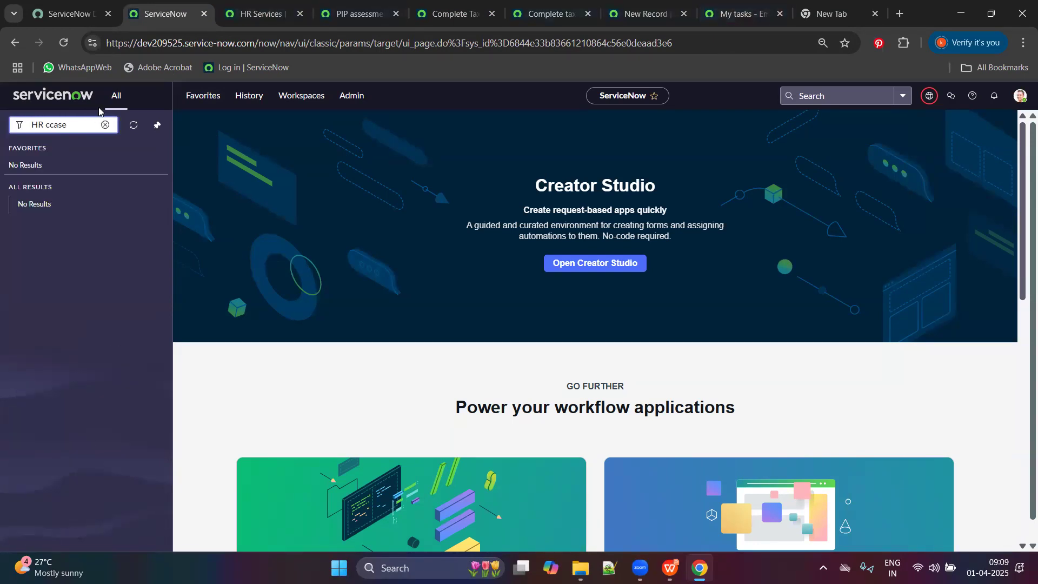
{"action": "type", "text": "ase"}
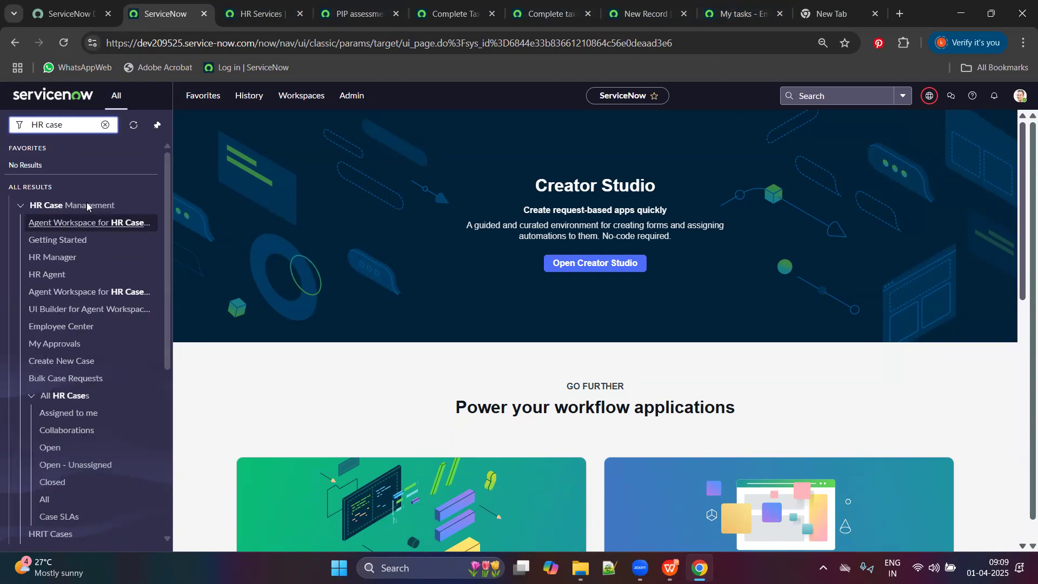
{"action": "left_click", "coordinate": [42, 363]}
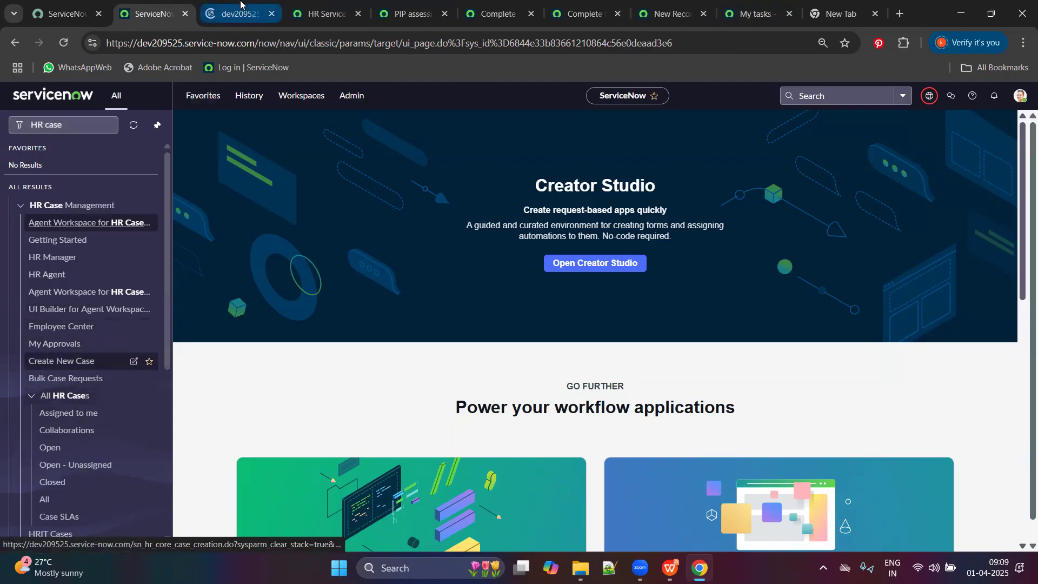
Step: Search for the employee by first name in Case Creation and select the matching IT department employee
{"action": "left_click", "coordinate": [547, 160]}
{"action": "type", "text": "pavana"}
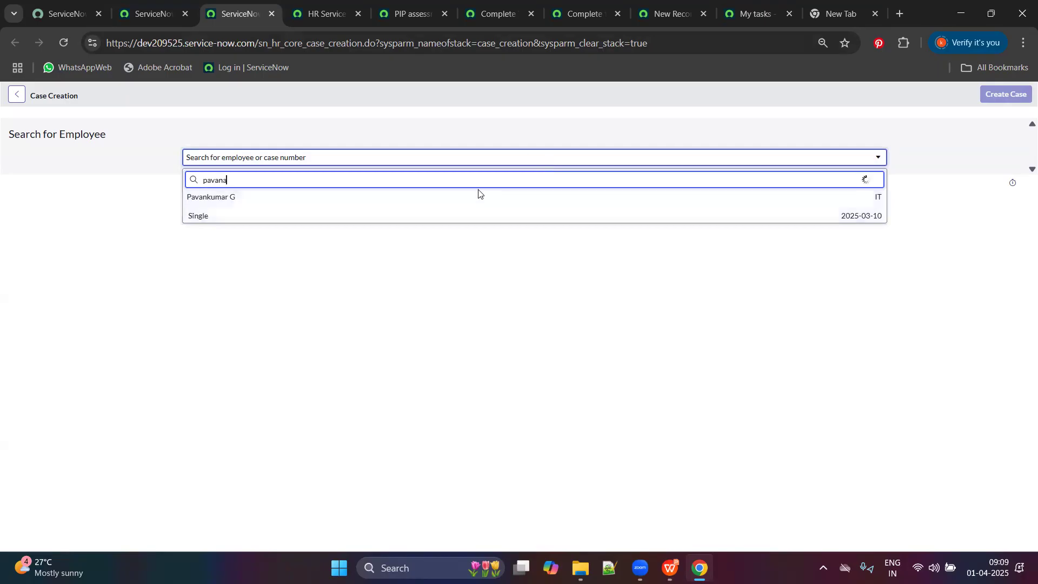
{"action": "key", "text": "BackSpace"}
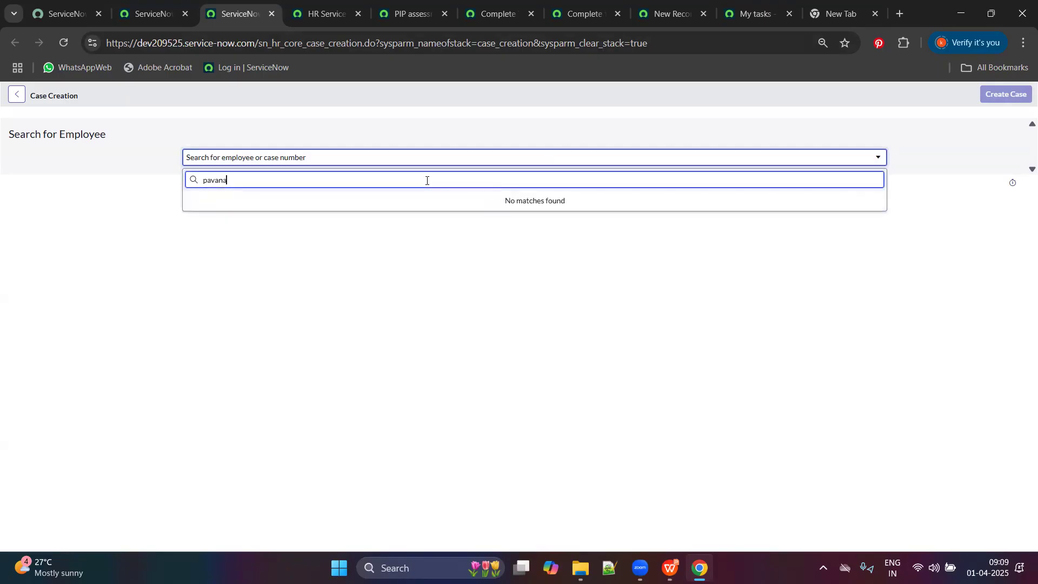
{"action": "left_click", "coordinate": [348, 218]}
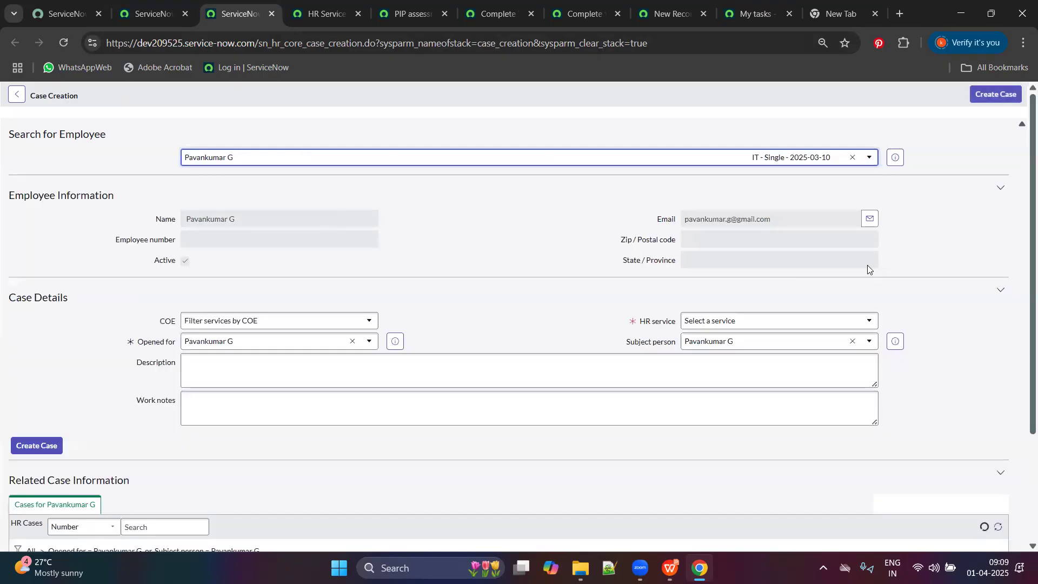
Step: Set the HR service to the copied Complete Tax Forms through CIC Plus name and create the case
{"action": "left_click", "coordinate": [733, 319]}
{"action": "key", "text": "ctrl+v"}
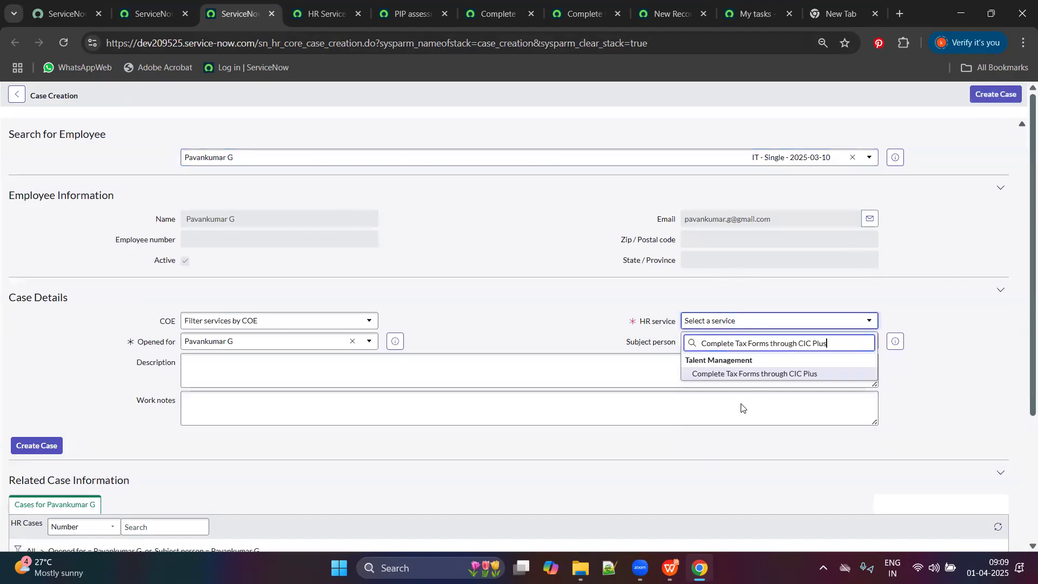
{"action": "left_click", "coordinate": [776, 377]}
{"action": "left_click", "coordinate": [33, 446]}
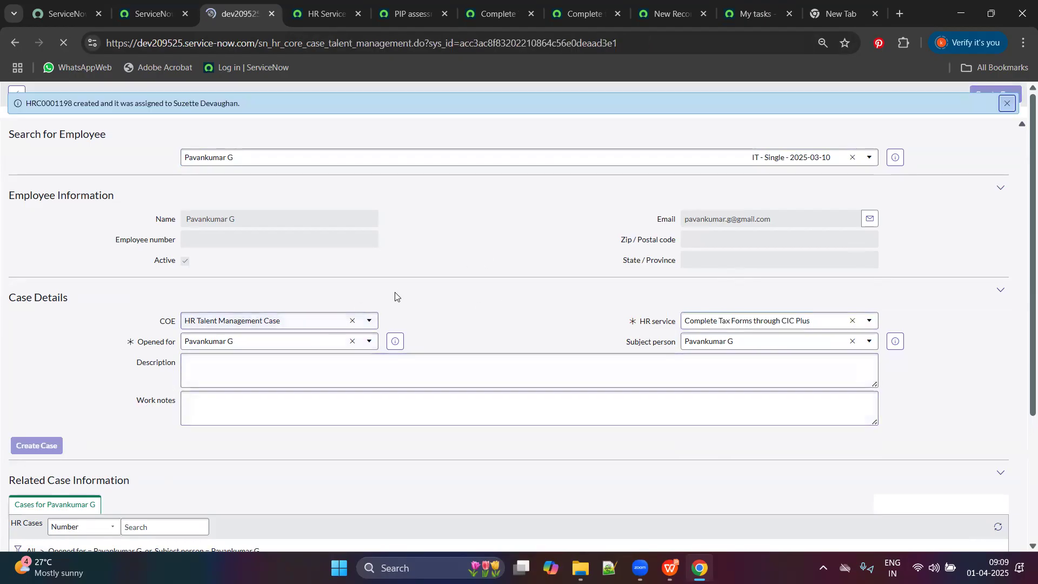
Step: Examine the new HR Talent Management case's header fields, assignment and Tasks list
{"action": "scroll", "coordinate": [234, 318], "scroll_direction": "down", "scroll_amount": 3}
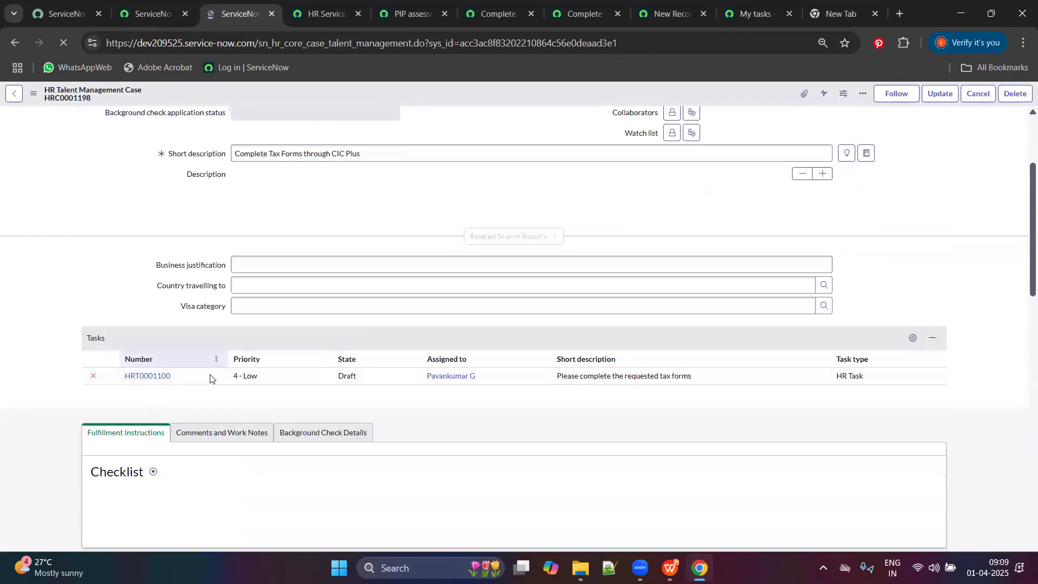
{"action": "left_click_drag", "start_coordinate": [44, 341], "coordinate": [10, 414]}
{"action": "scroll", "coordinate": [68, 364], "scroll_direction": "down", "scroll_amount": 5}
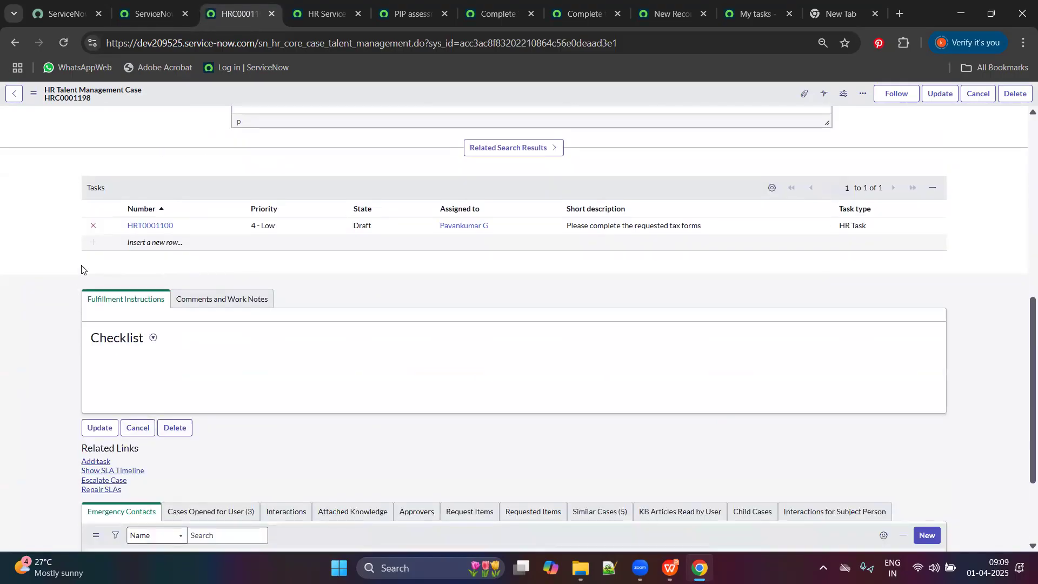
{"action": "scroll", "coordinate": [696, 279], "scroll_direction": "up", "scroll_amount": 7}
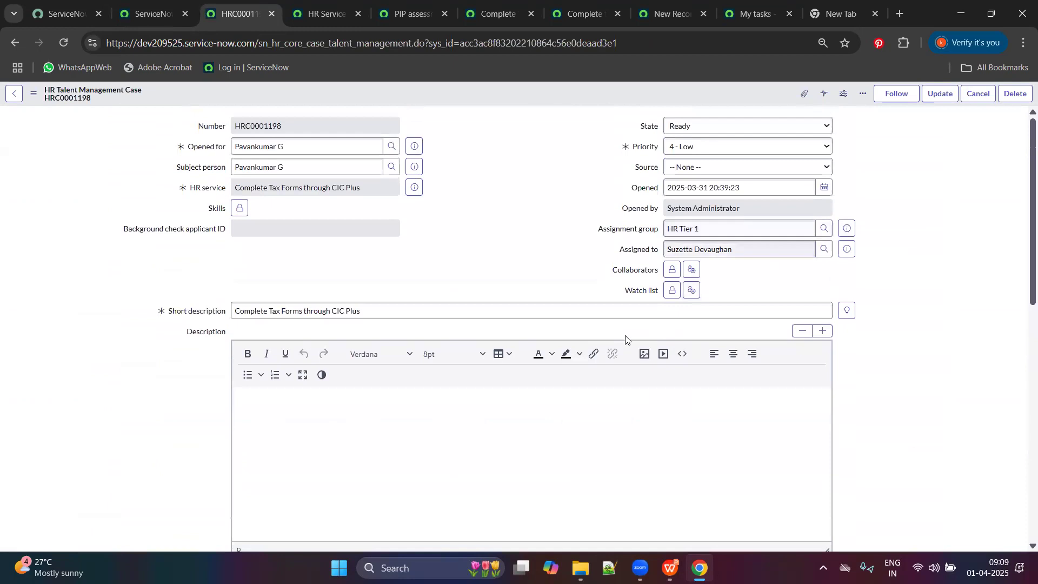
{"action": "scroll", "coordinate": [277, 449], "scroll_direction": "down", "scroll_amount": 5}
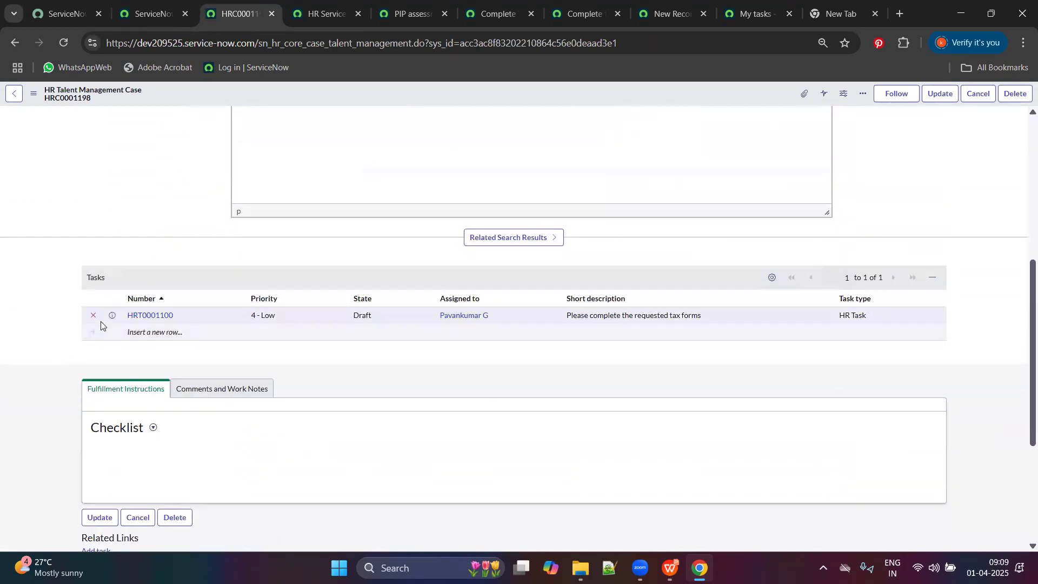
{"action": "scroll", "coordinate": [640, 241], "scroll_direction": "up", "scroll_amount": 5}
{"action": "scroll", "coordinate": [644, 238], "scroll_direction": "up", "scroll_amount": 2}
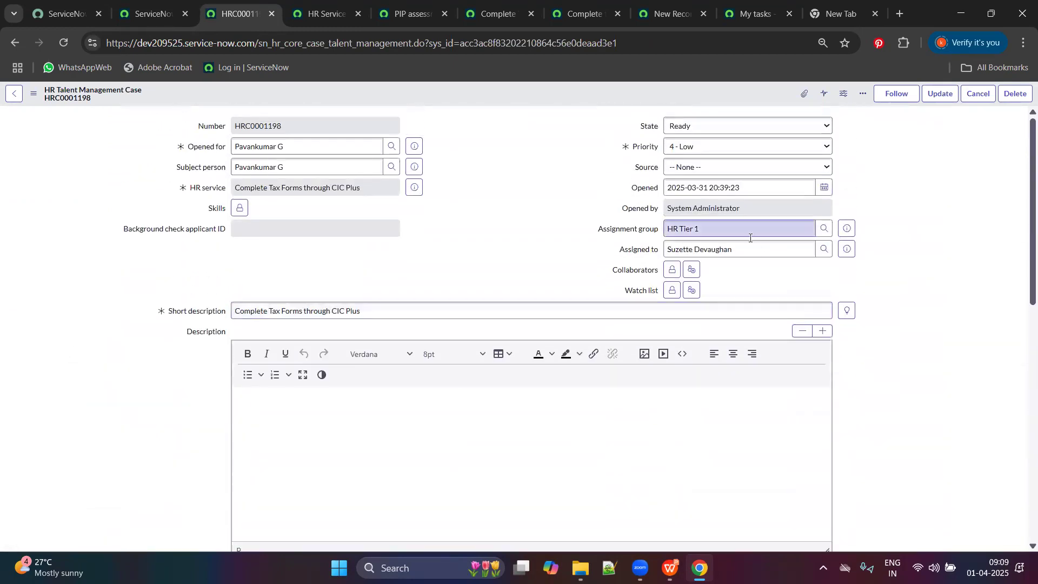
Step: Inspect the State options of the HR Talent Management case and look through the rest of its form
{"action": "left_click", "coordinate": [706, 130]}
{"action": "left_click", "coordinate": [705, 129]}
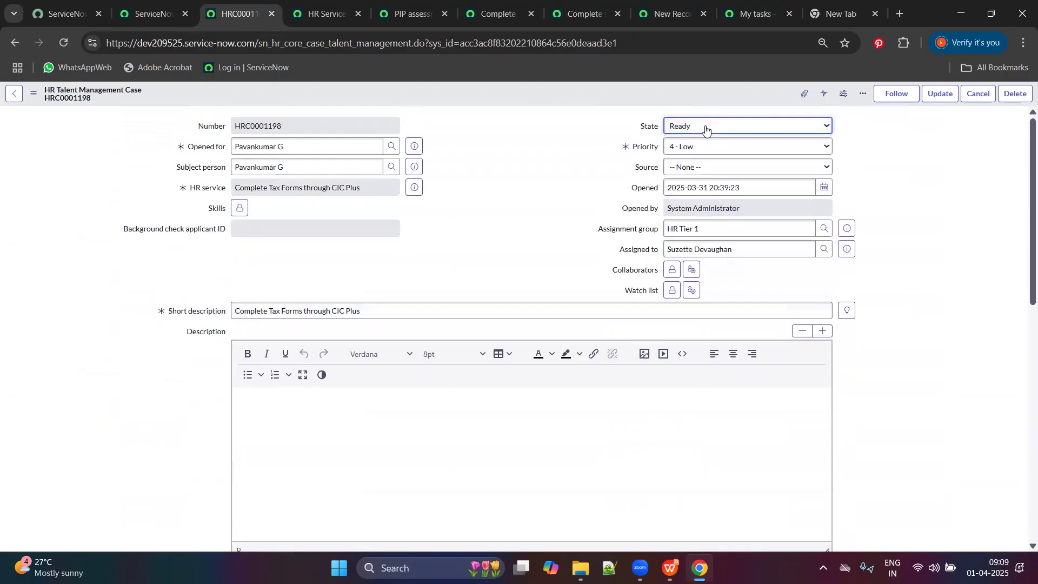
{"action": "scroll", "coordinate": [333, 294], "scroll_direction": "down", "scroll_amount": 15}
{"action": "scroll", "coordinate": [220, 229], "scroll_direction": "up", "scroll_amount": 15}
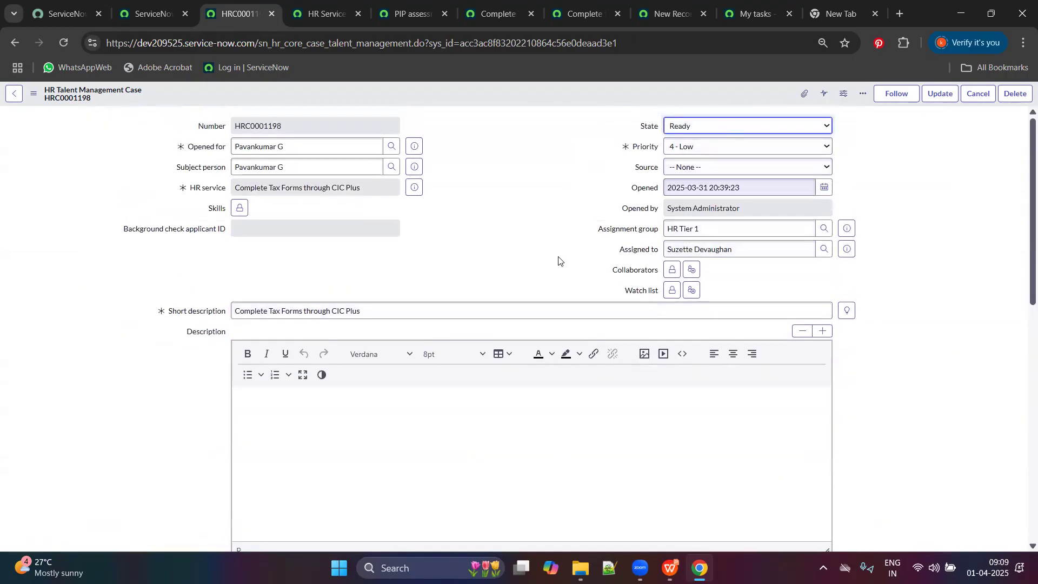
{"action": "scroll", "coordinate": [557, 259], "scroll_direction": "down", "scroll_amount": 5}
{"action": "scroll", "coordinate": [470, 345], "scroll_direction": "up", "scroll_amount": 5}
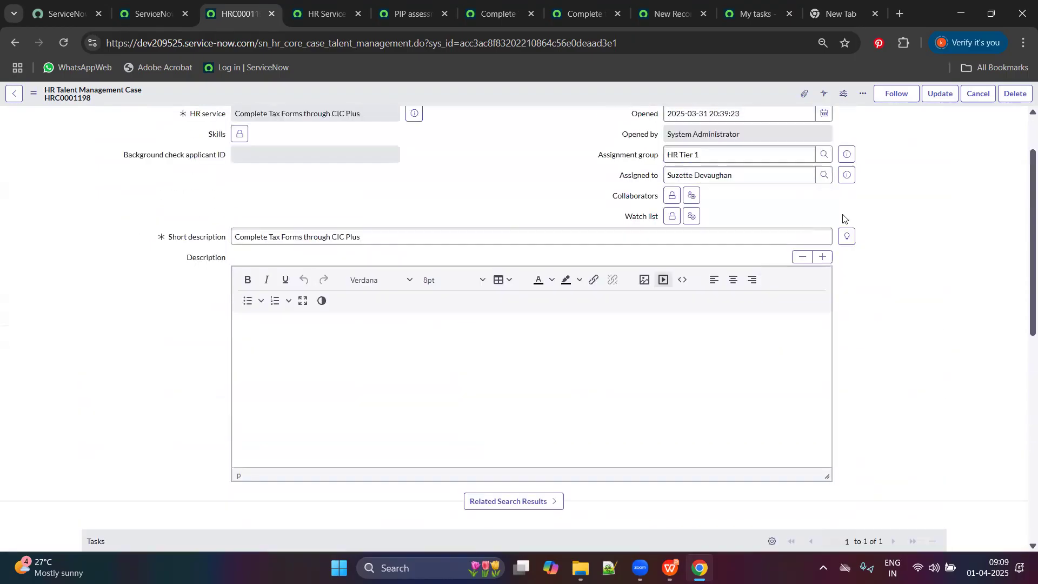
{"action": "left_click", "coordinate": [698, 127]}
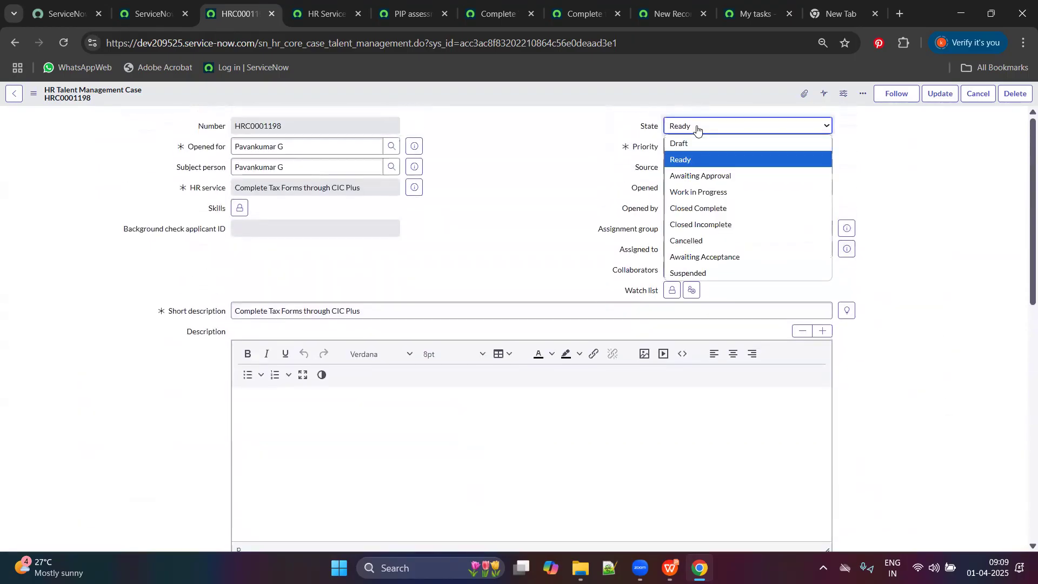
{"action": "left_click", "coordinate": [557, 195]}
Step: Highlight the case's Tasks list and open the "Please complete the requested tax forms" HR task in its own browser tab
{"action": "scroll", "coordinate": [449, 261], "scroll_direction": "down", "scroll_amount": 10}
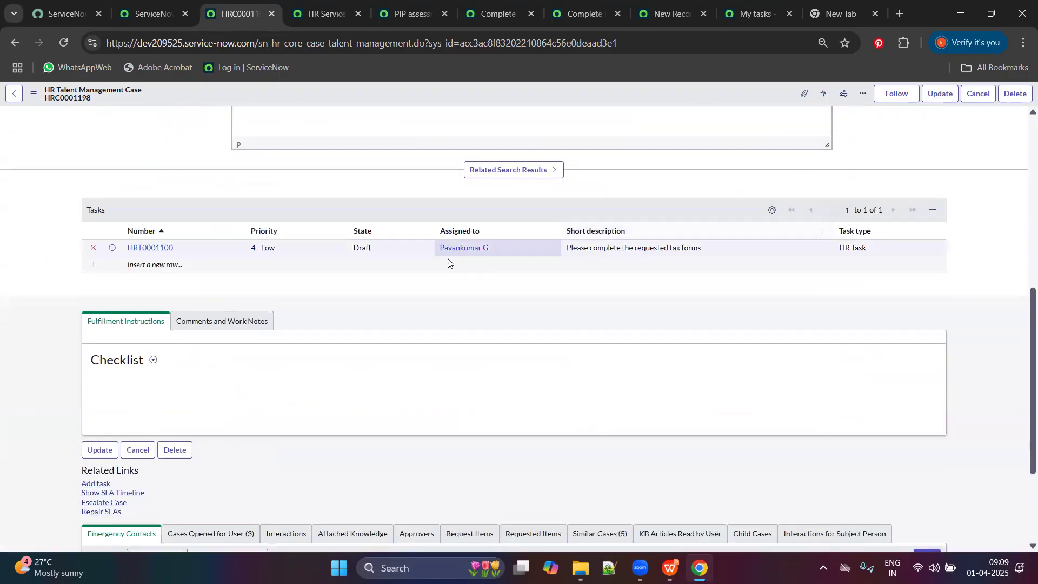
{"action": "scroll", "coordinate": [126, 404], "scroll_direction": "up", "scroll_amount": 5}
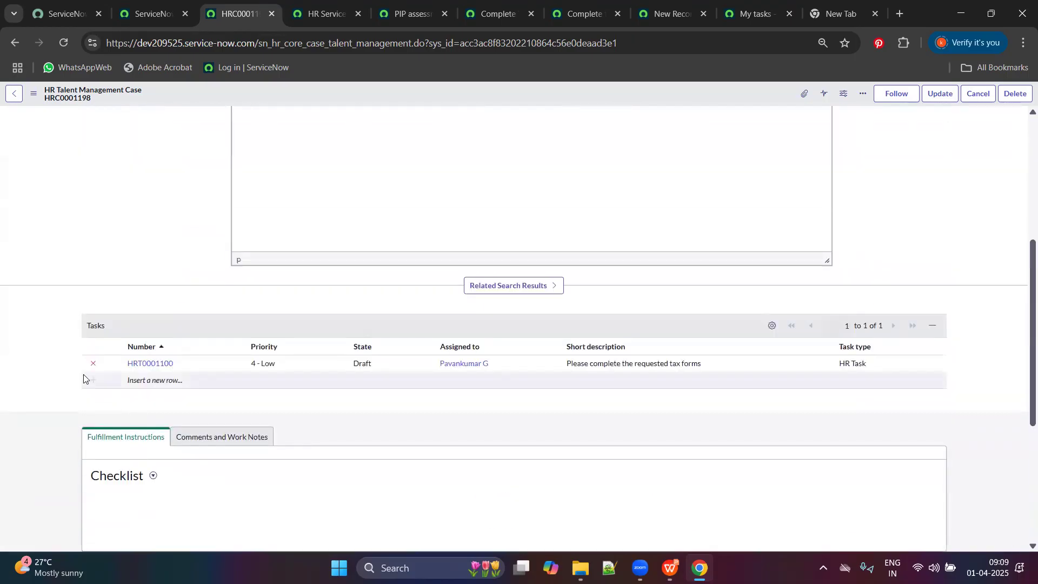
{"action": "left_click_drag", "start_coordinate": [138, 318], "coordinate": [1019, 347]}
{"action": "left_click", "coordinate": [931, 374]}
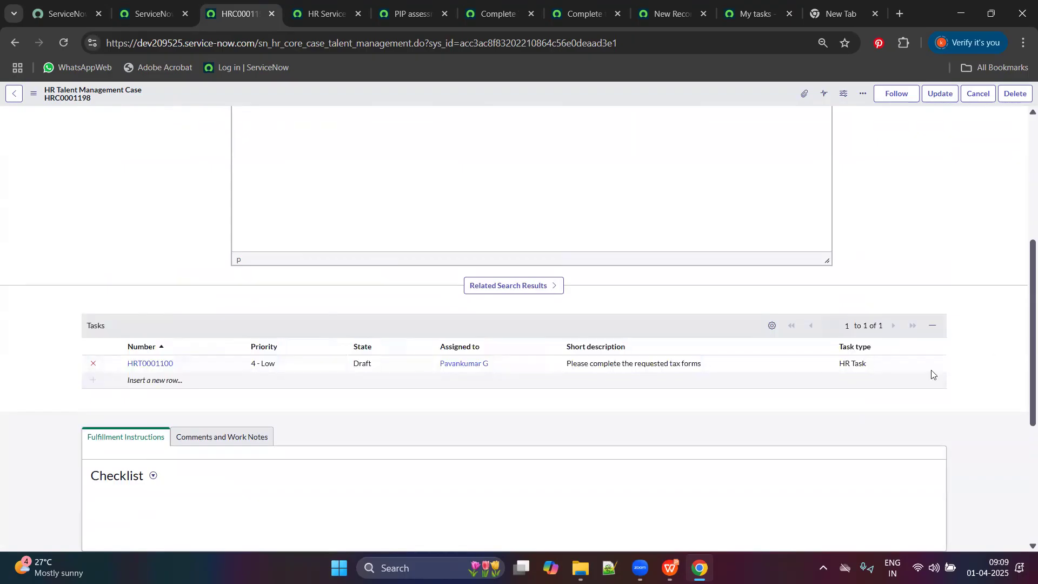
{"action": "middle_click", "coordinate": [155, 364]}
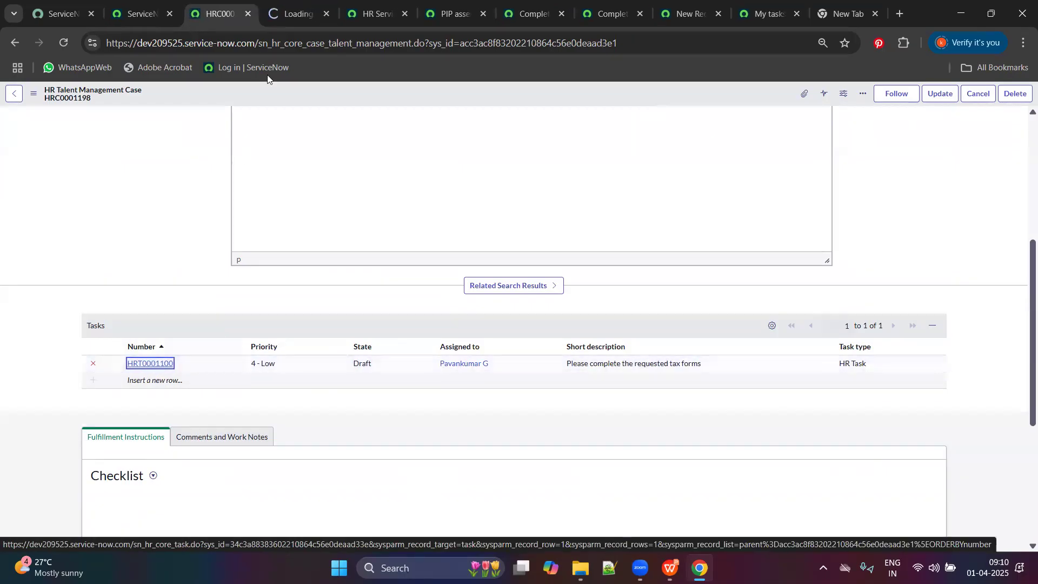
{"action": "left_click", "coordinate": [296, 14]}
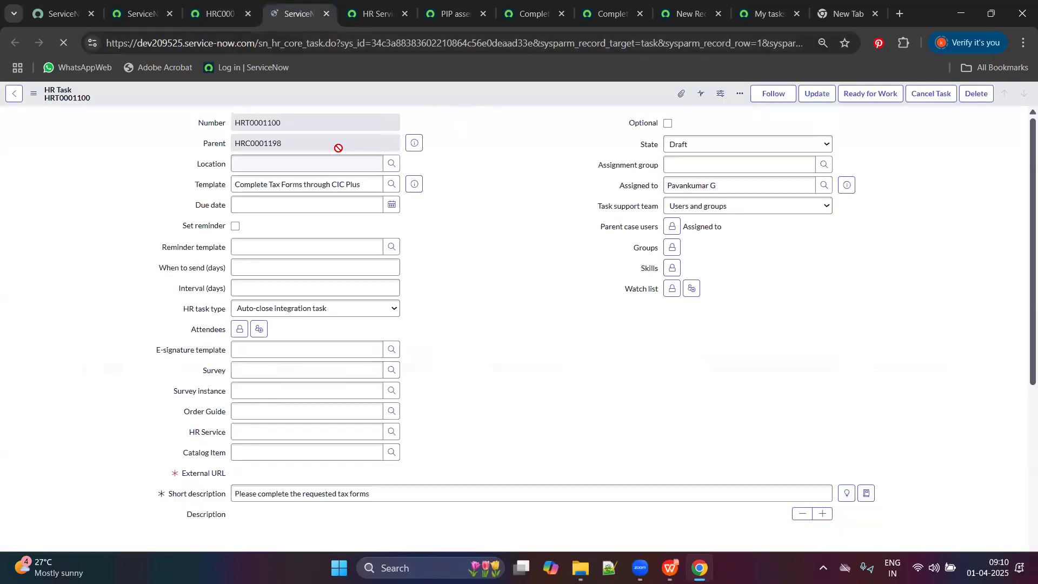
Step: Highlight the sn_hr_core_task table name in the address and try to update the HR task with State Closed Complete
{"action": "double_click", "coordinate": [283, 42]}
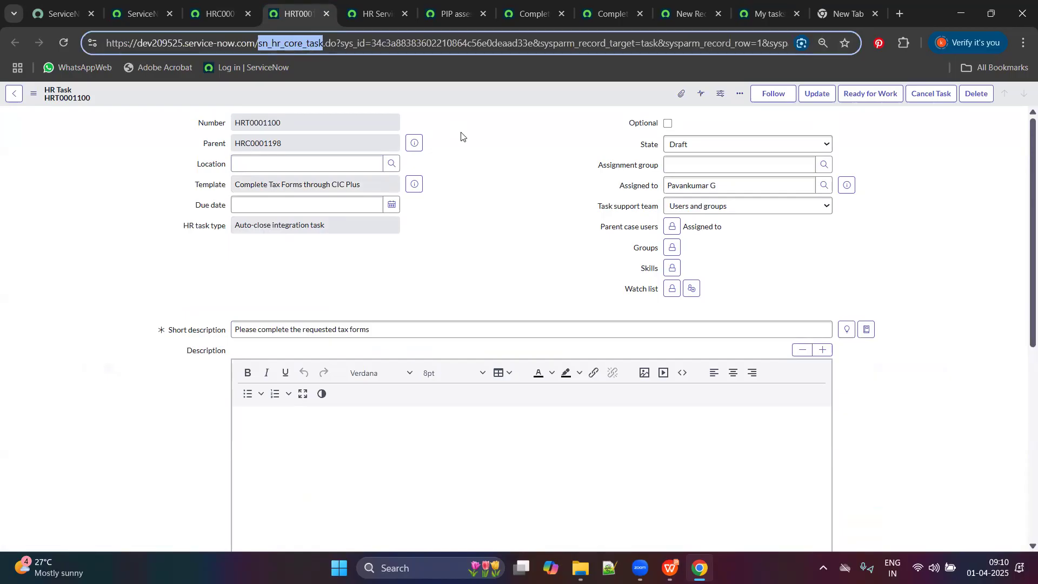
{"action": "left_click", "coordinate": [771, 164]}
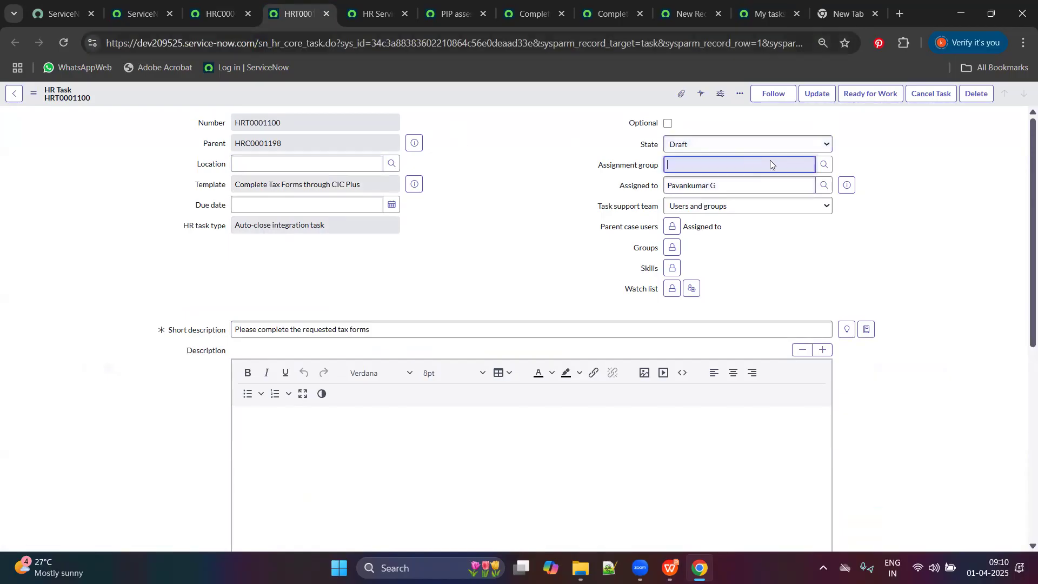
{"action": "left_click", "coordinate": [741, 144]}
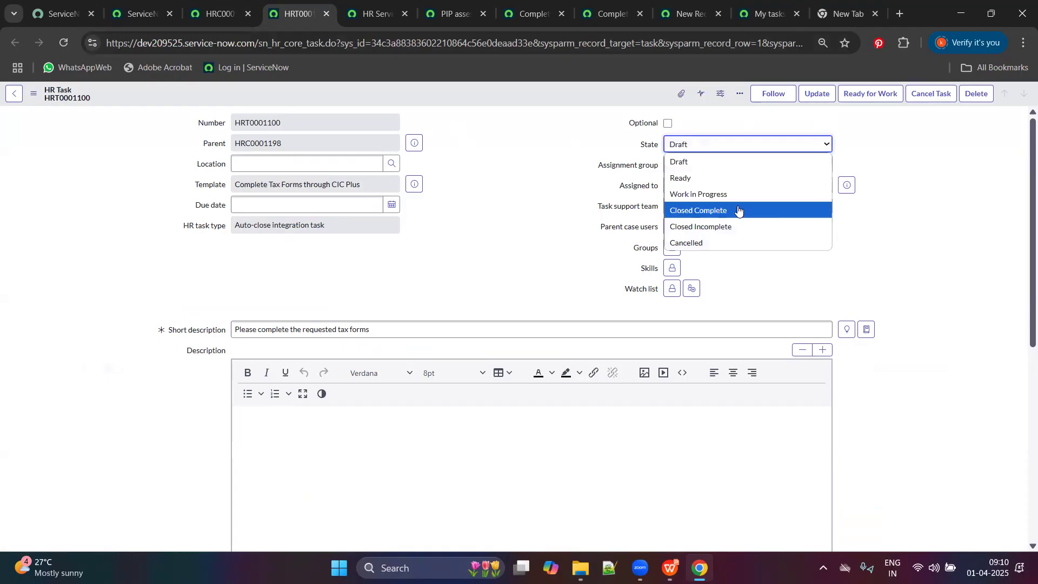
{"action": "left_click", "coordinate": [737, 210]}
{"action": "scroll", "coordinate": [725, 241], "scroll_direction": "down", "scroll_amount": 10}
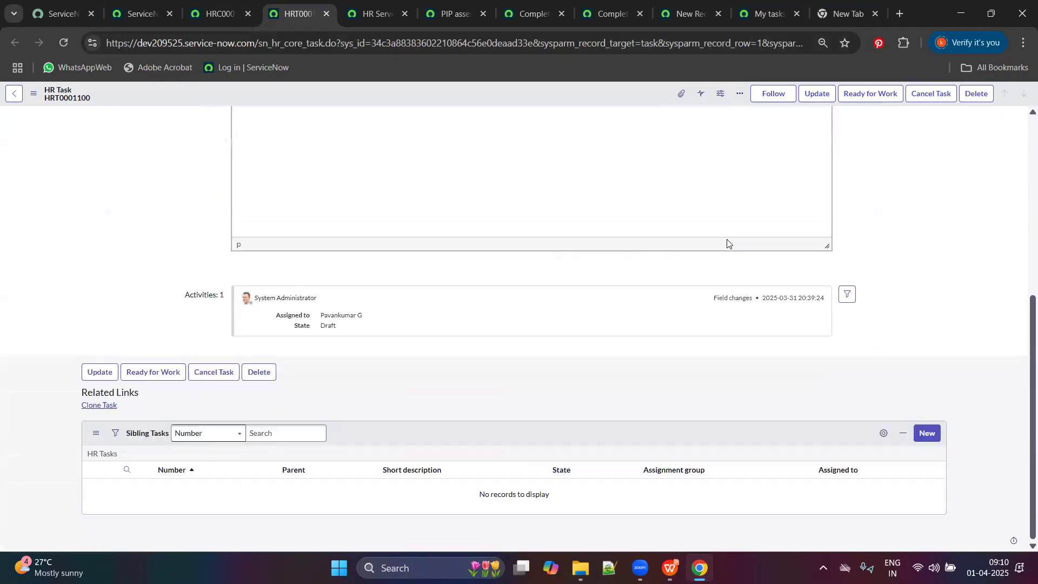
{"action": "left_click", "coordinate": [816, 94]}
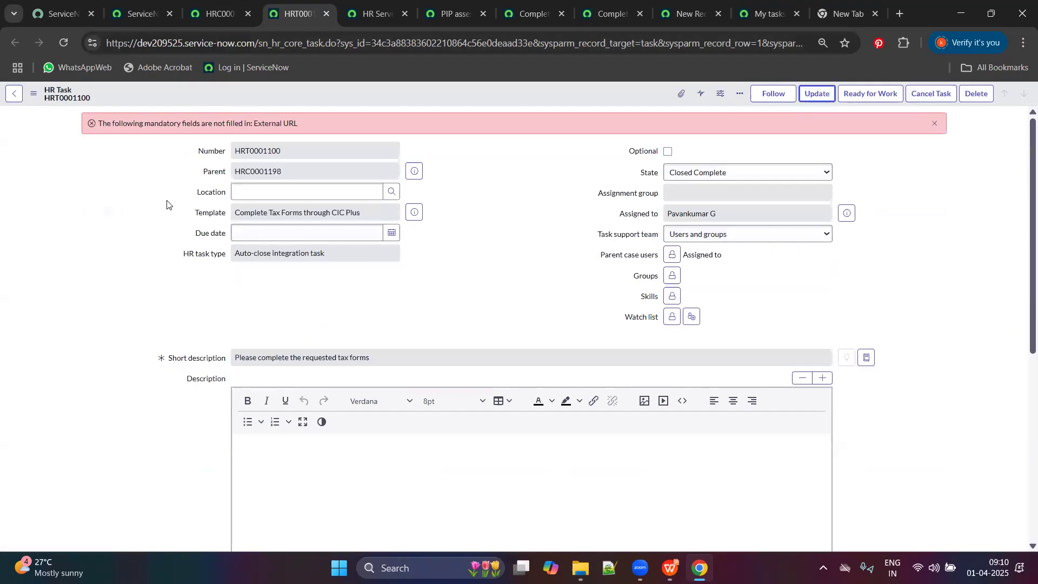
Step: Enter "This is test" as the HR task's description
{"action": "scroll", "coordinate": [382, 347], "scroll_direction": "down", "scroll_amount": 6}
{"action": "scroll", "coordinate": [408, 356], "scroll_direction": "up", "scroll_amount": 10}
{"action": "scroll", "coordinate": [297, 378], "scroll_direction": "down", "scroll_amount": 1}
{"action": "left_click", "coordinate": [310, 390]}
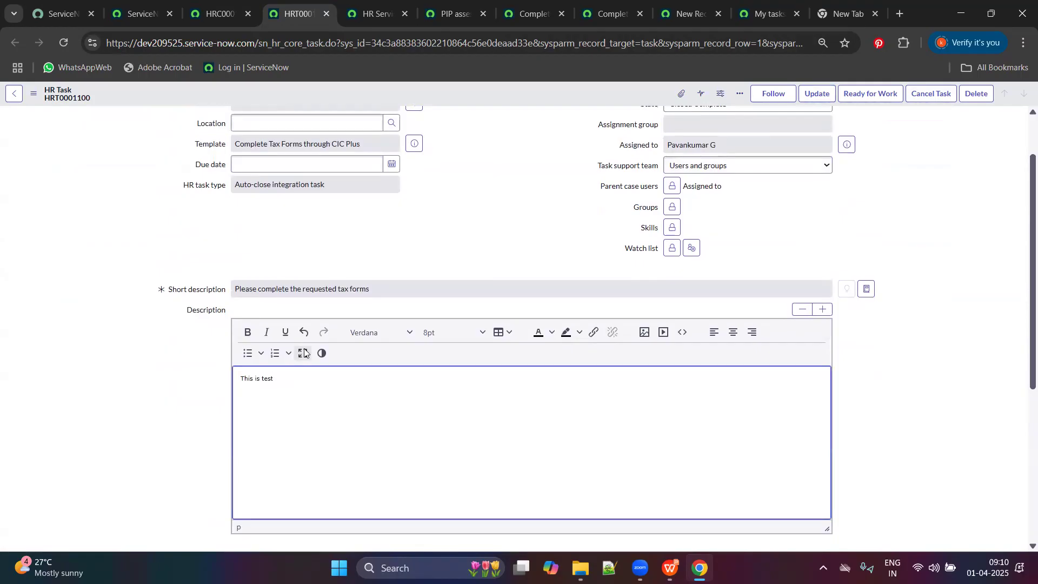
{"action": "scroll", "coordinate": [335, 303], "scroll_direction": "up", "scroll_amount": 1}
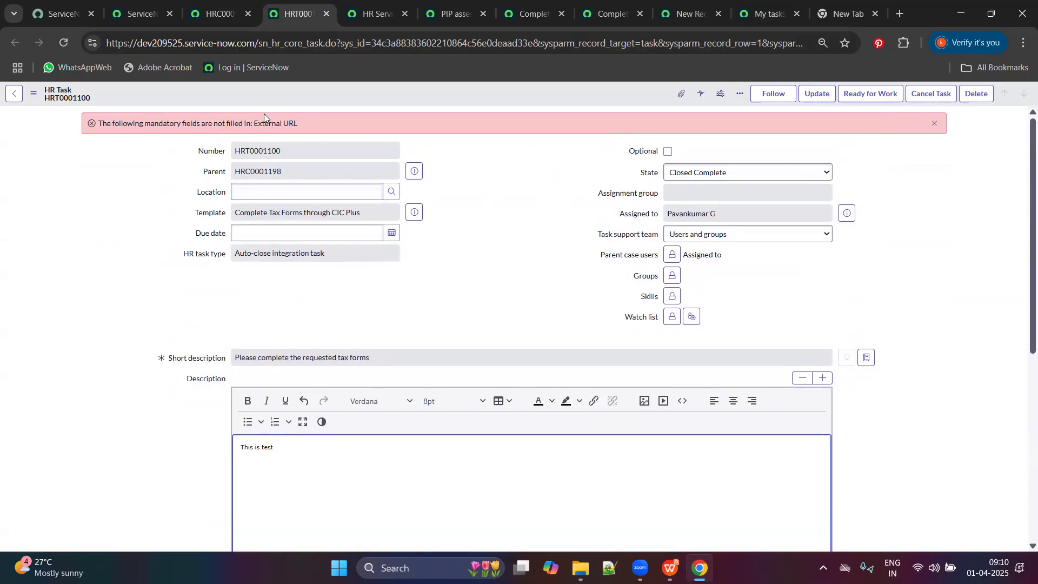
Step: Look through the HR task form for the External URL field, dismiss the error message and try to update the task again
{"action": "left_click", "coordinate": [254, 131]}
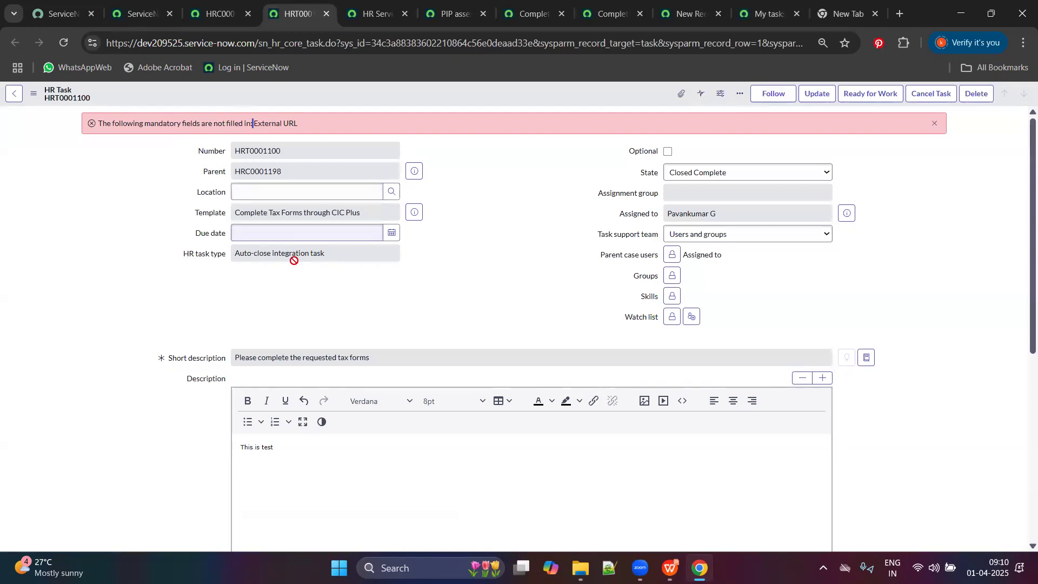
{"action": "scroll", "coordinate": [364, 299], "scroll_direction": "down", "scroll_amount": 6}
{"action": "scroll", "coordinate": [331, 344], "scroll_direction": "up", "scroll_amount": 5}
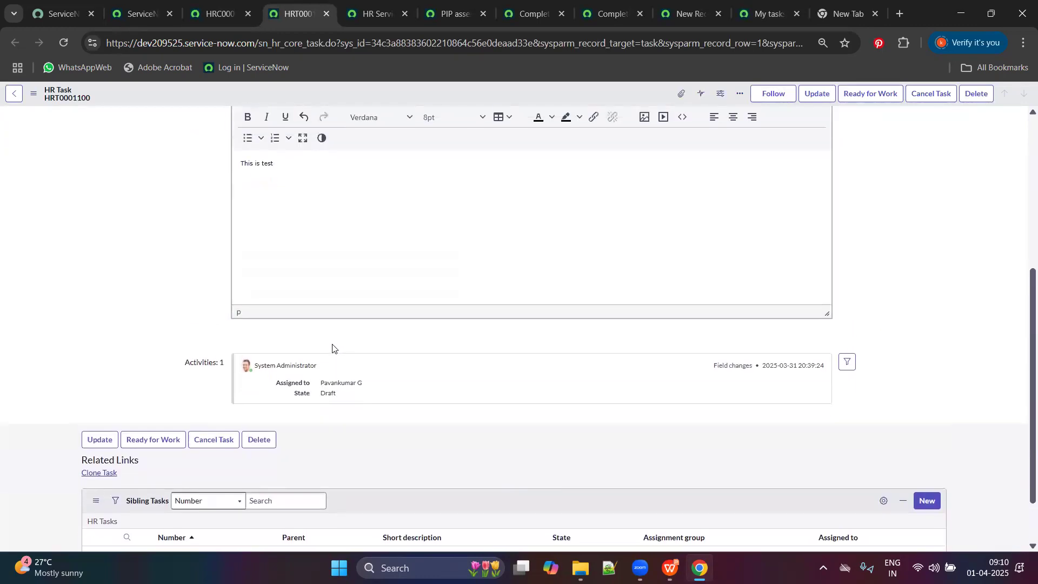
{"action": "scroll", "coordinate": [221, 245], "scroll_direction": "up", "scroll_amount": 2}
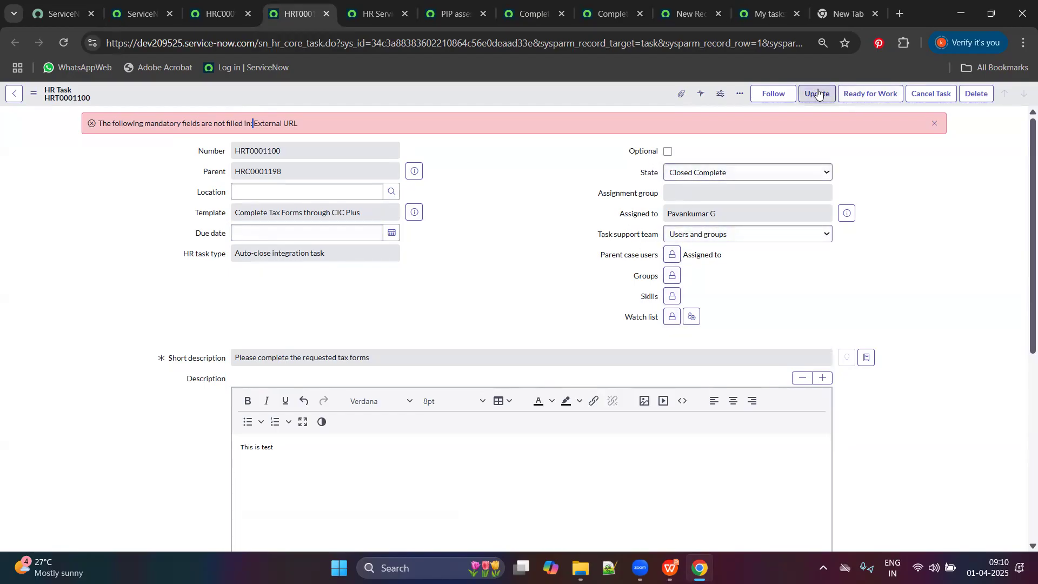
{"action": "left_click", "coordinate": [932, 124]}
{"action": "left_click", "coordinate": [817, 94]}
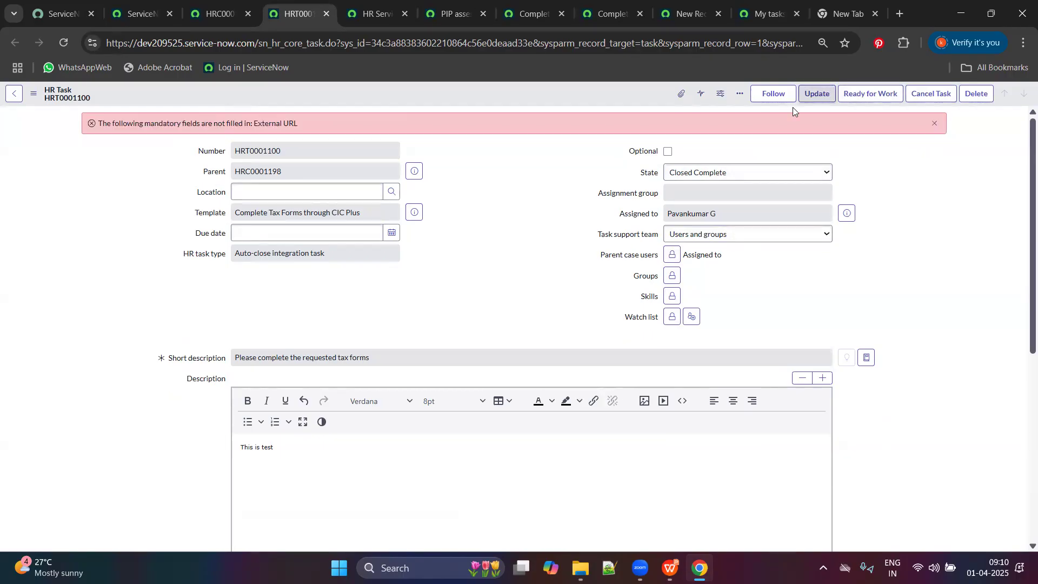
Step: Show the HR task's XML, search it for the external URL field and close the XML window
{"action": "left_click", "coordinate": [41, 93]}
{"action": "mouse_move", "coordinate": [90, 251]}
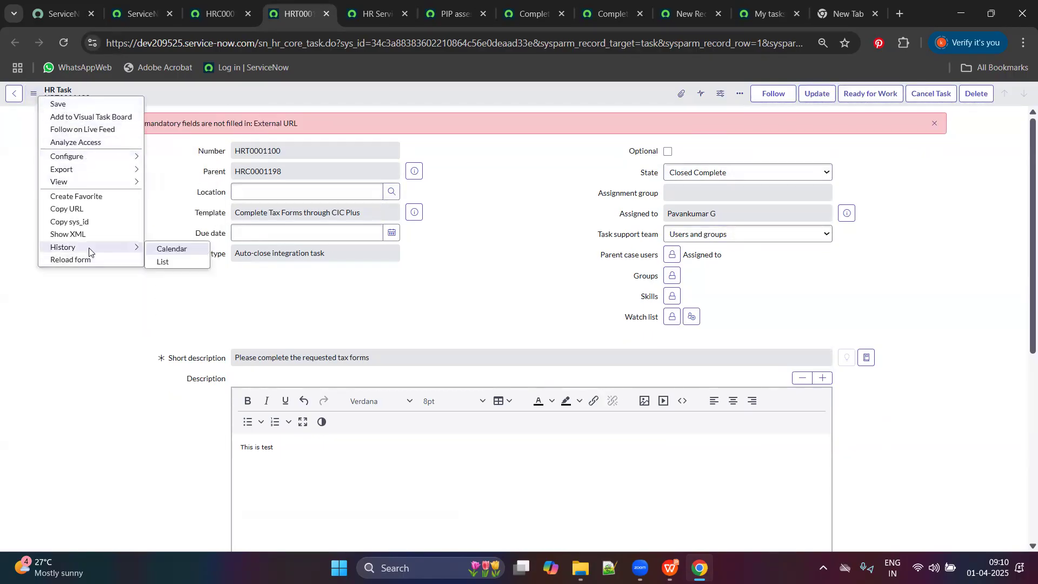
{"action": "left_click", "coordinate": [68, 234]}
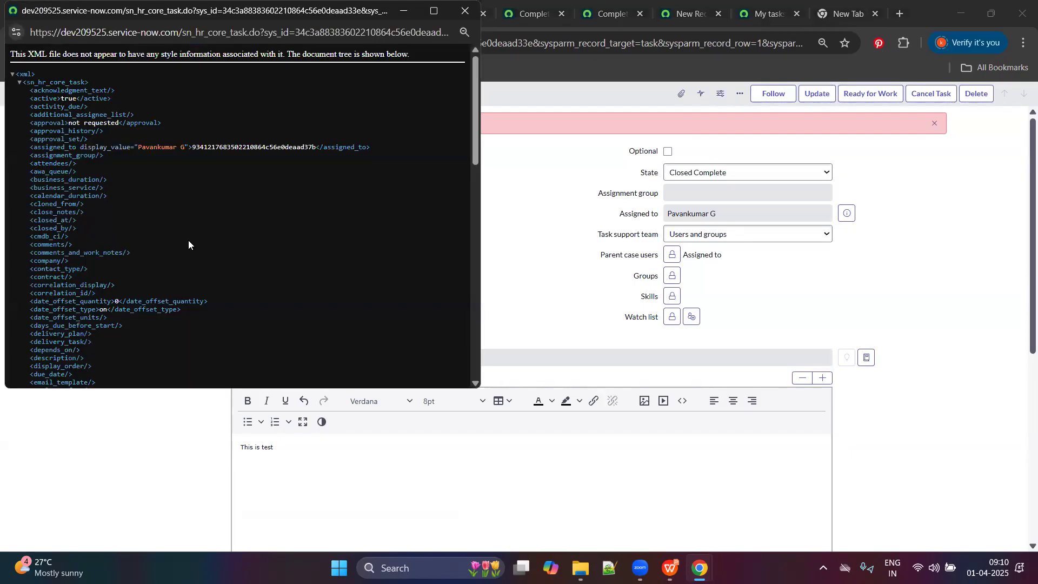
{"action": "key", "text": "ctrl+f"}
{"action": "type", "text": "exter"}
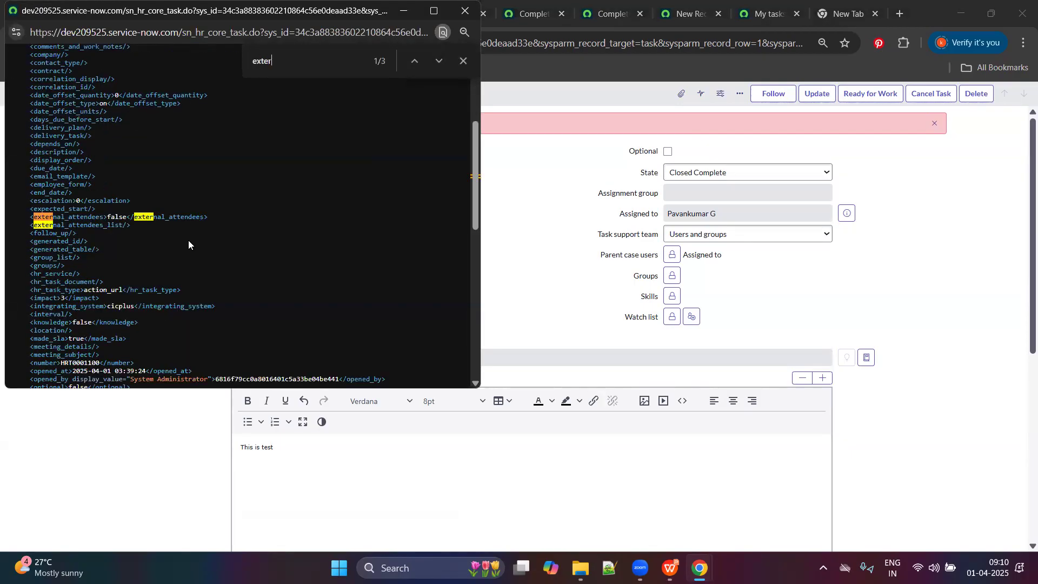
{"action": "type", "text": "nal"}
{"action": "key", "text": "BackSpace"}
{"action": "left_click", "coordinate": [455, 12]}
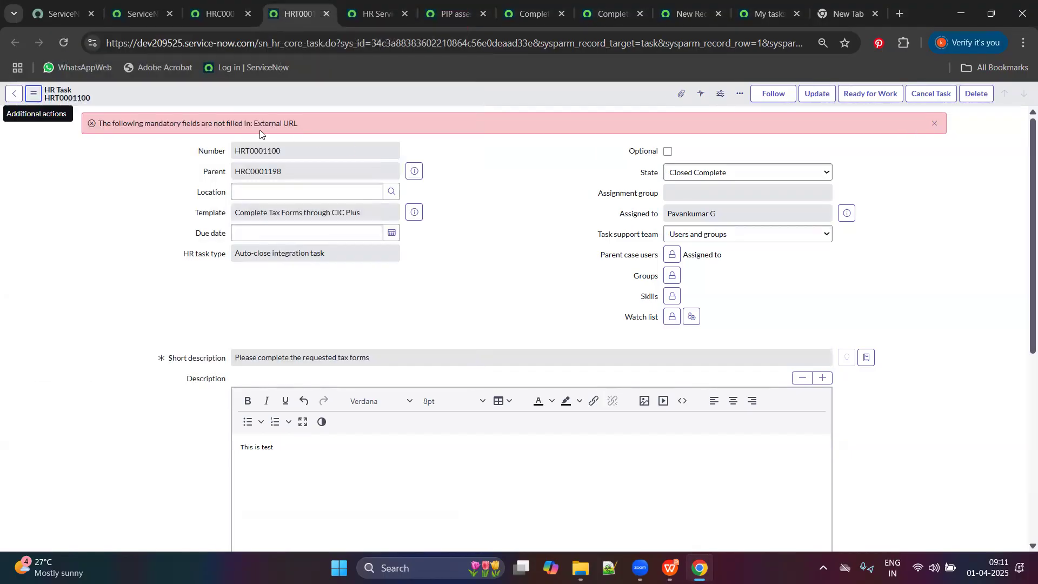
Step: Highlight External URL in the error message and open the HR Task form's layout configuration
{"action": "left_click_drag", "start_coordinate": [262, 121], "coordinate": [298, 124]}
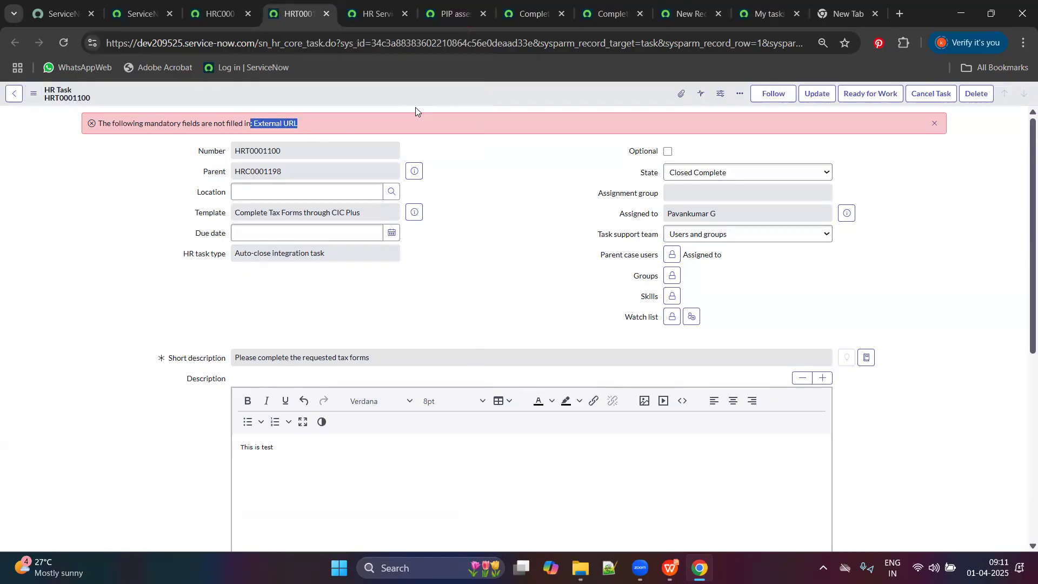
{"action": "right_click", "coordinate": [537, 84]}
{"action": "right_click", "coordinate": [470, 90]}
{"action": "mouse_move", "coordinate": [557, 163]}
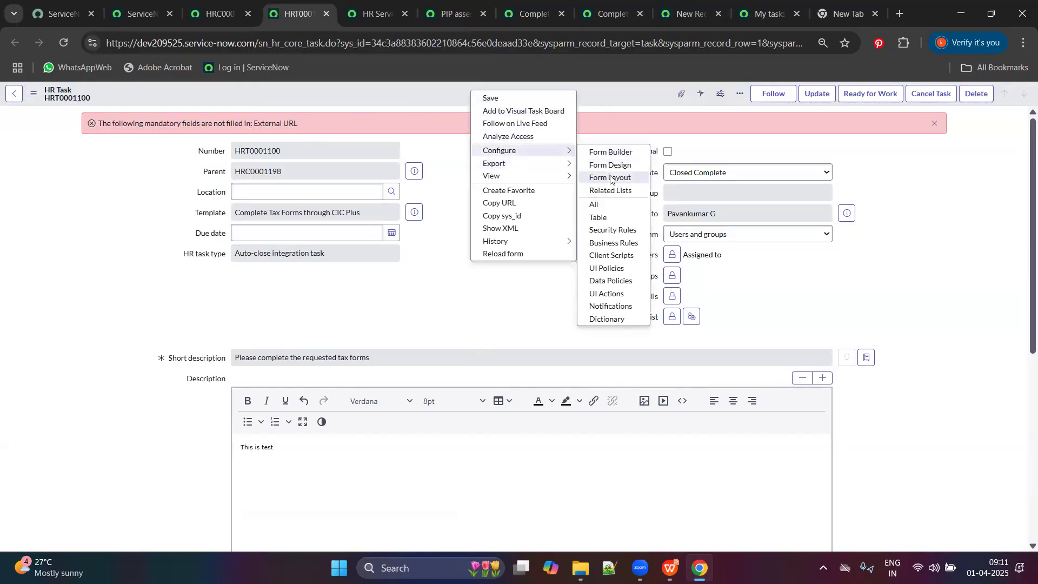
{"action": "left_click", "coordinate": [610, 178]}
{"action": "left_click", "coordinate": [578, 128]}
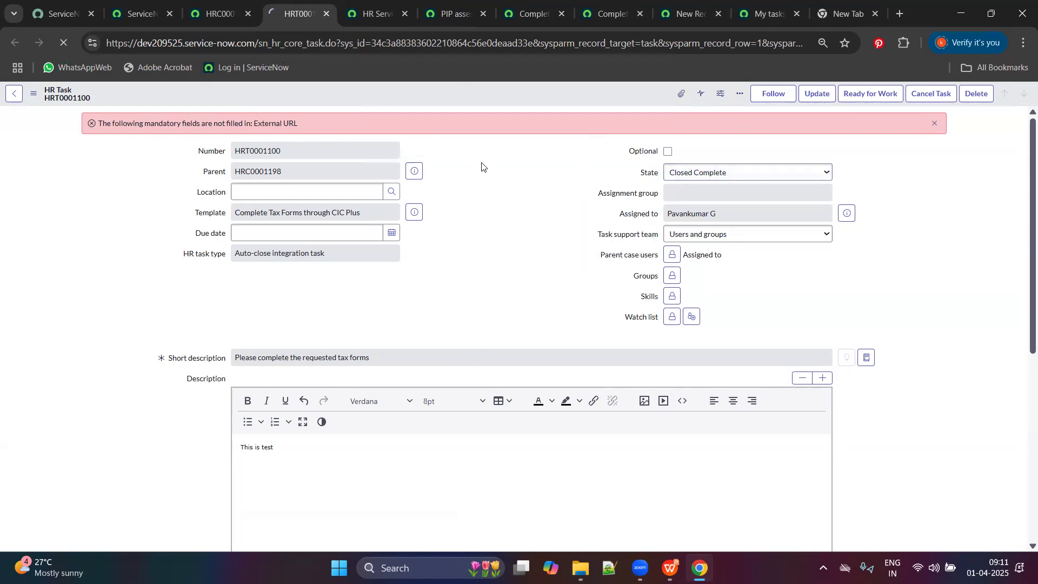
{"action": "right_click", "coordinate": [457, 95]}
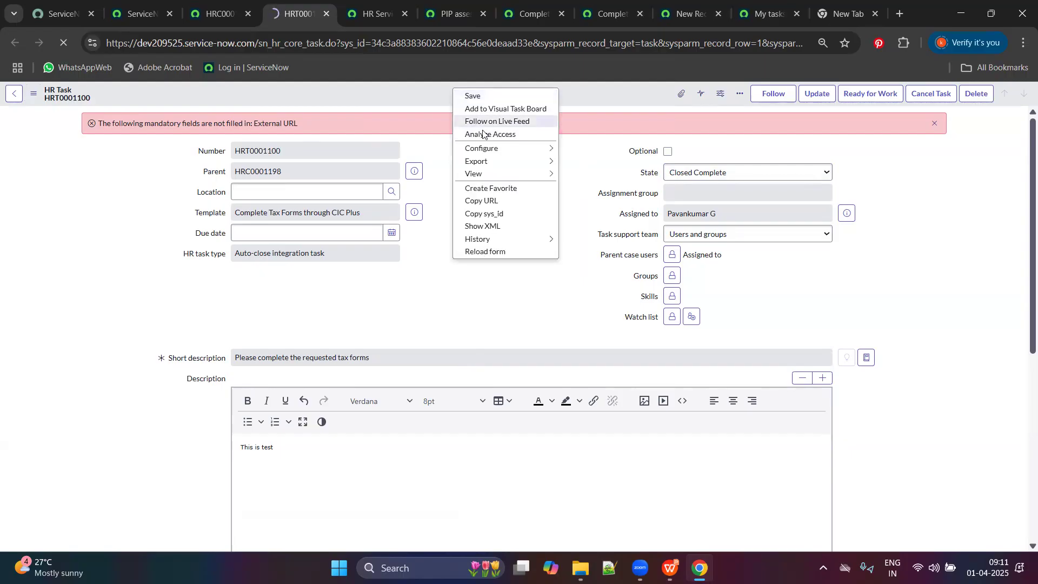
{"action": "mouse_move", "coordinate": [567, 147]}
{"action": "left_click", "coordinate": [597, 173]}
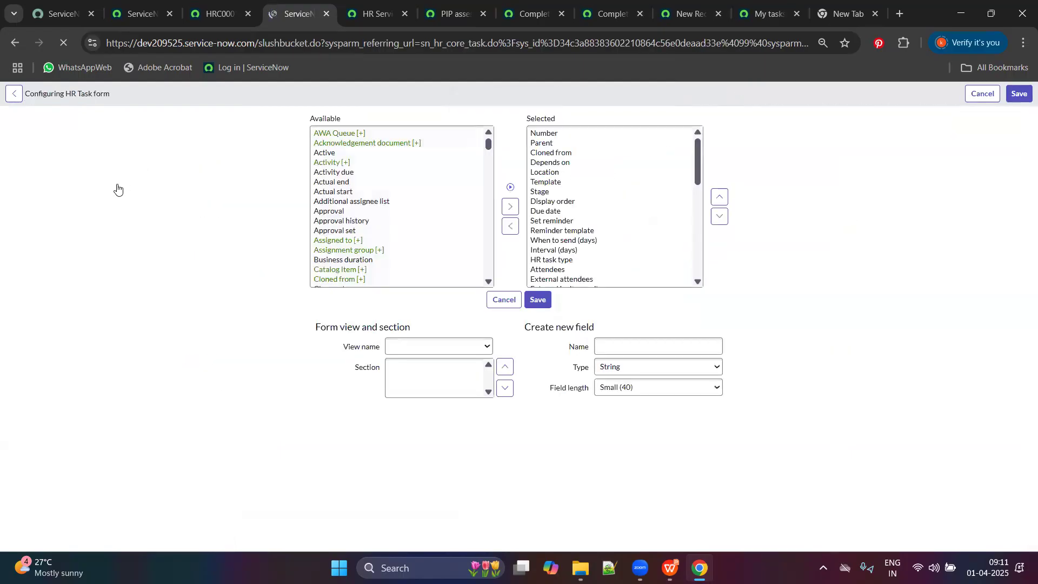
Step: Look through the available and selected fields of the HR Task form layout for the External URL field
{"action": "left_click", "coordinate": [577, 197]}
{"action": "left_click", "coordinate": [380, 182]}
{"action": "key", "text": "Down"}
{"action": "key", "text": "Down"}
{"action": "key", "text": "Down"}
{"action": "key", "text": "Down"}
{"action": "key", "text": "Down"}
{"action": "key", "text": "Down"}
{"action": "key", "text": "Down"}
{"action": "key", "text": "Down"}
{"action": "key", "text": "Down"}
{"action": "key", "text": "Down"}
{"action": "key", "text": "Down"}
{"action": "key", "text": "Down"}
{"action": "key", "text": "Down"}
{"action": "key", "text": "Down"}
{"action": "key", "text": "Down"}
{"action": "key", "text": "Down"}
{"action": "key", "text": "Down"}
{"action": "key", "text": "Down"}
{"action": "key", "text": "Down"}
{"action": "key", "text": "Down"}
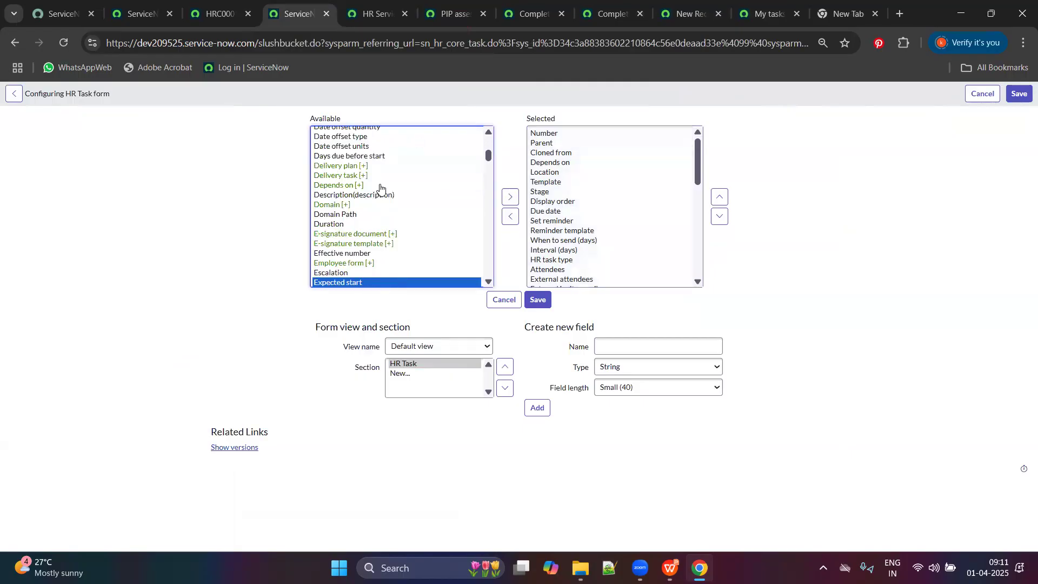
{"action": "left_click", "coordinate": [584, 221]}
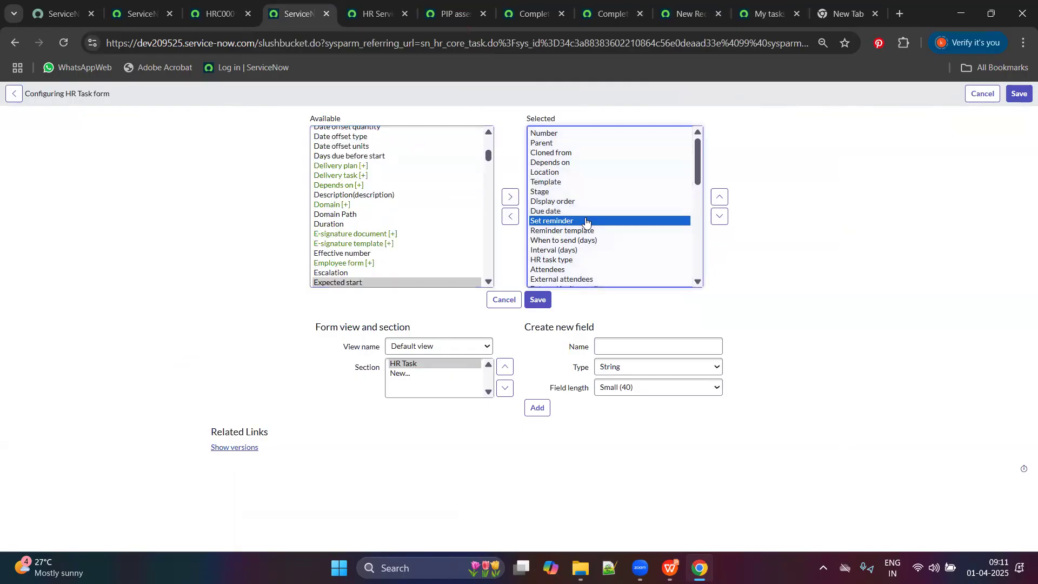
{"action": "key", "text": "Page_Down"}
{"action": "scroll", "coordinate": [602, 242], "scroll_direction": "down", "scroll_amount": 3}
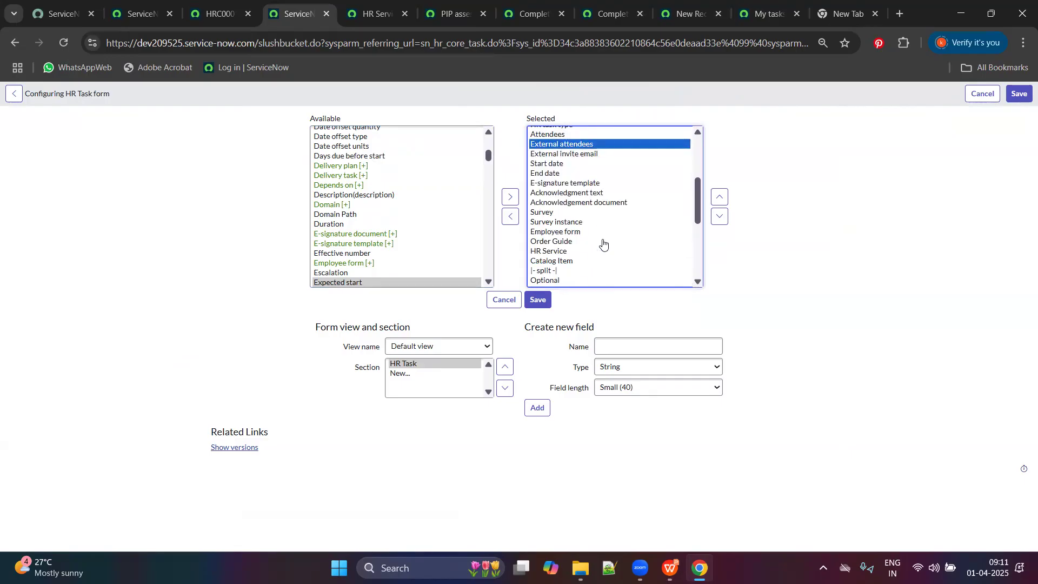
Step: Check the layout's available fields for one starting with "ur" and cancel the form layout configuration
{"action": "left_click", "coordinate": [379, 217]}
{"action": "type", "text": "ur"}
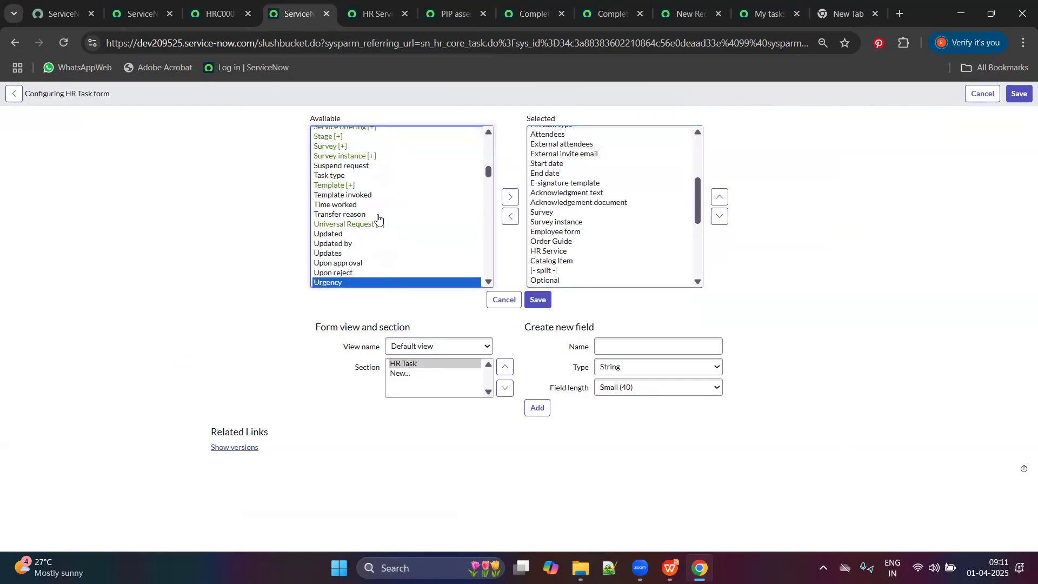
{"action": "scroll", "coordinate": [379, 227], "scroll_direction": "down", "scroll_amount": 2}
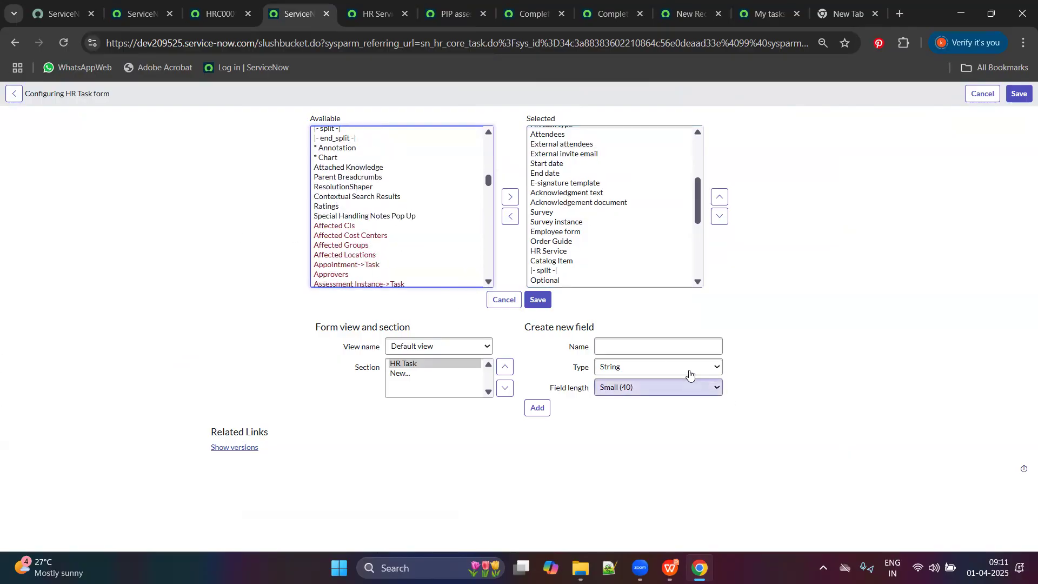
{"action": "left_click", "coordinate": [503, 301]}
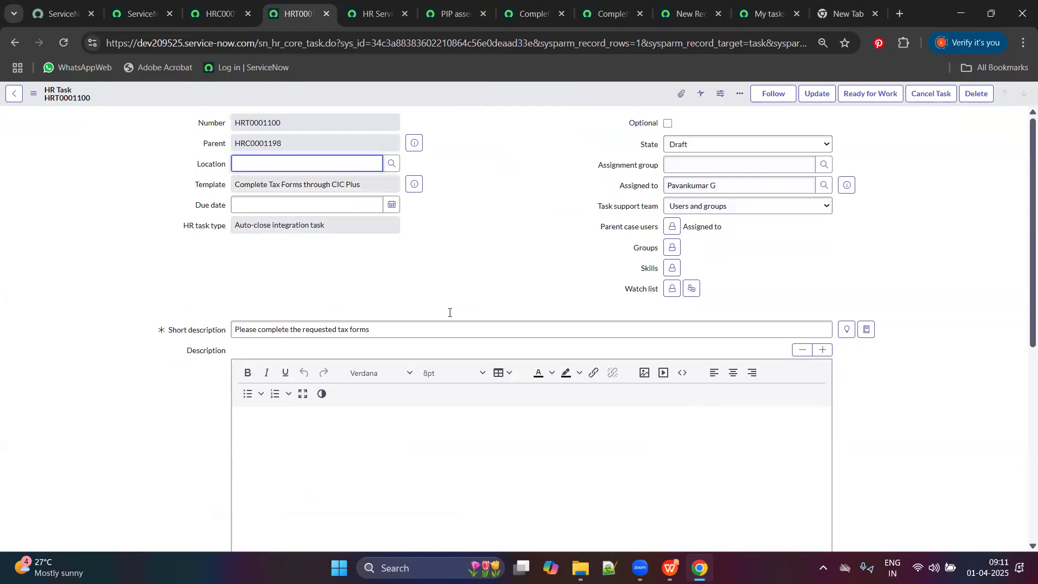
Step: Look over the reloaded HR task and try to mark it as Ready for Work
{"action": "scroll", "coordinate": [449, 306], "scroll_direction": "down", "scroll_amount": 4}
{"action": "scroll", "coordinate": [448, 301], "scroll_direction": "up", "scroll_amount": 4}
{"action": "left_click", "coordinate": [868, 96]}
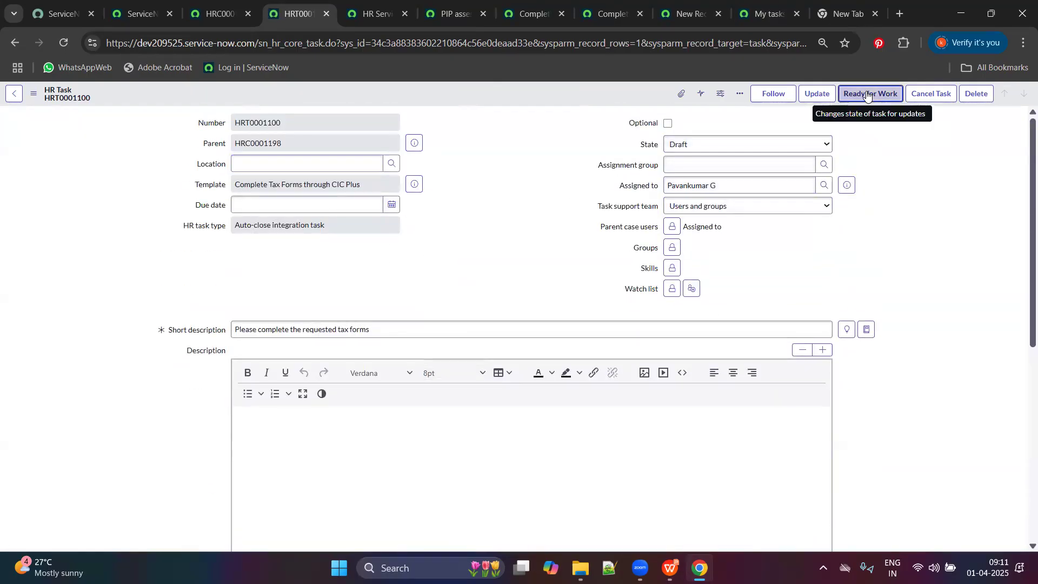
{"action": "scroll", "coordinate": [437, 330], "scroll_direction": "down", "scroll_amount": 5}
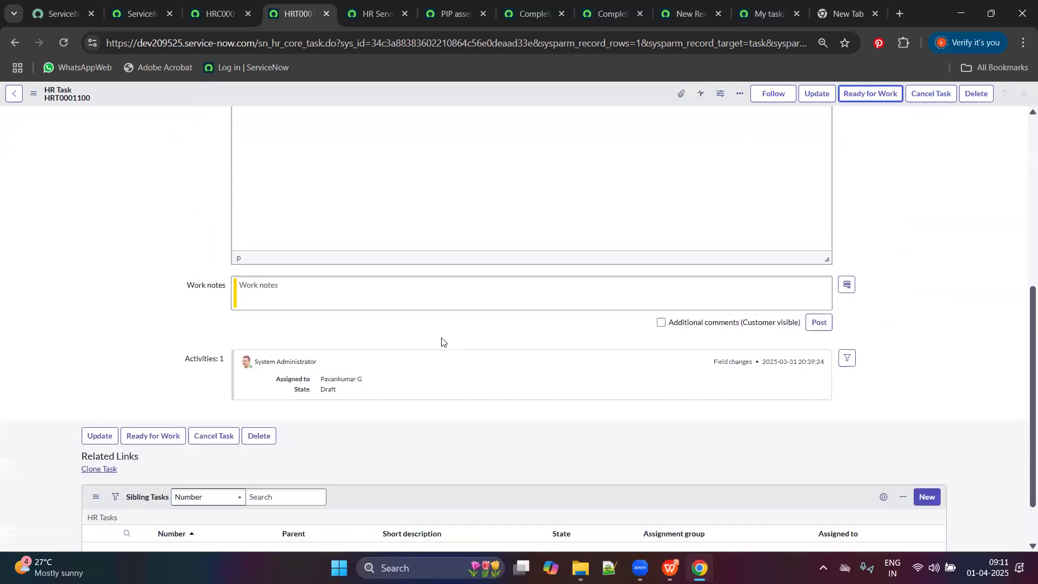
{"action": "scroll", "coordinate": [442, 339], "scroll_direction": "down", "scroll_amount": 2}
{"action": "left_click", "coordinate": [152, 372]}
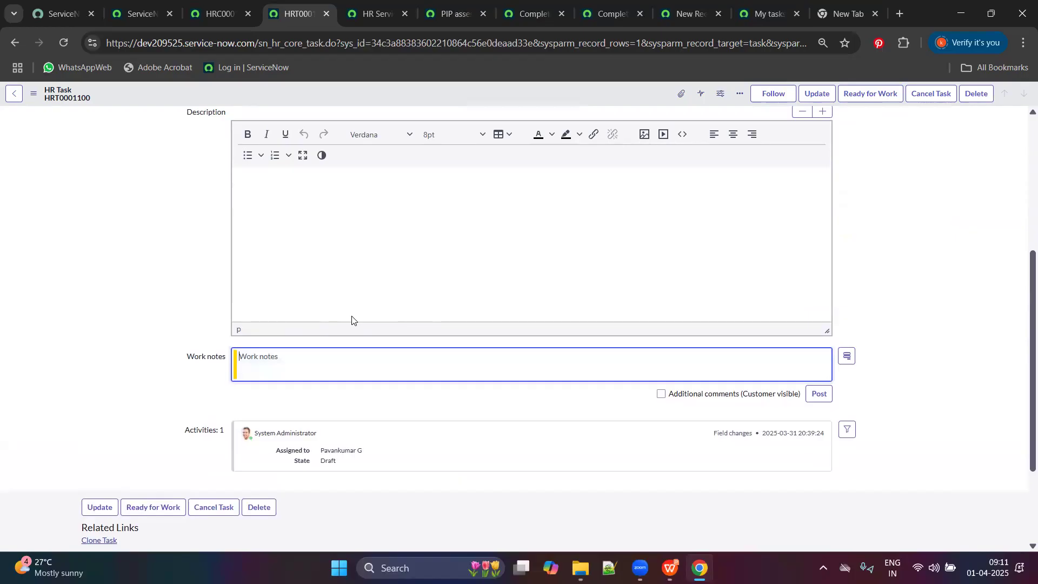
Step: Highlight the HR task's Number and Parent fields and inspect its State and Assignment group
{"action": "scroll", "coordinate": [336, 308], "scroll_direction": "up", "scroll_amount": 3}
{"action": "left_click_drag", "start_coordinate": [223, 199], "coordinate": [361, 201]}
{"action": "scroll", "coordinate": [240, 203], "scroll_direction": "up", "scroll_amount": 2}
{"action": "left_click_drag", "start_coordinate": [188, 144], "coordinate": [320, 166]}
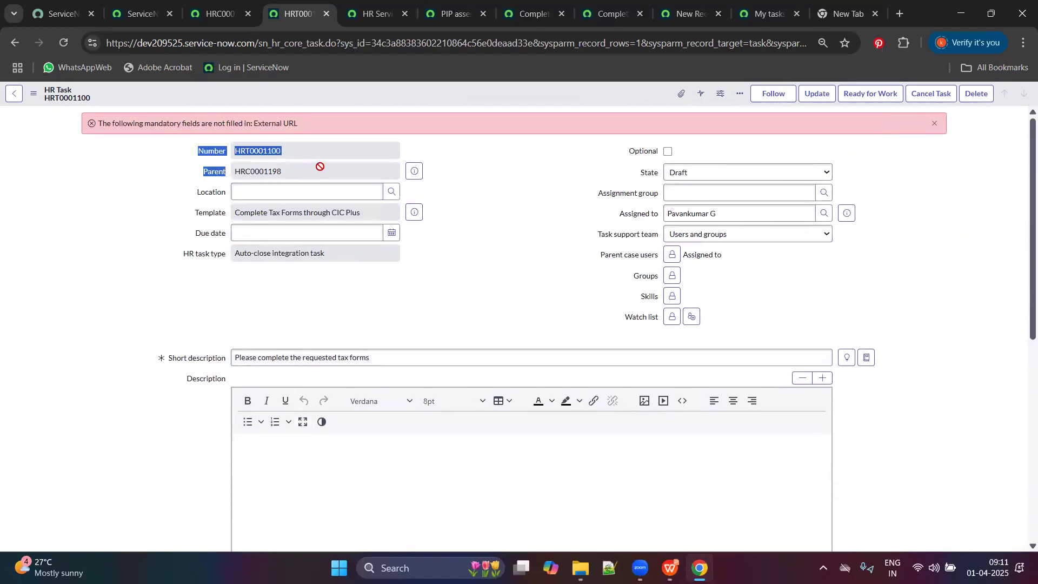
{"action": "left_click", "coordinate": [714, 174]}
{"action": "left_click", "coordinate": [661, 164]}
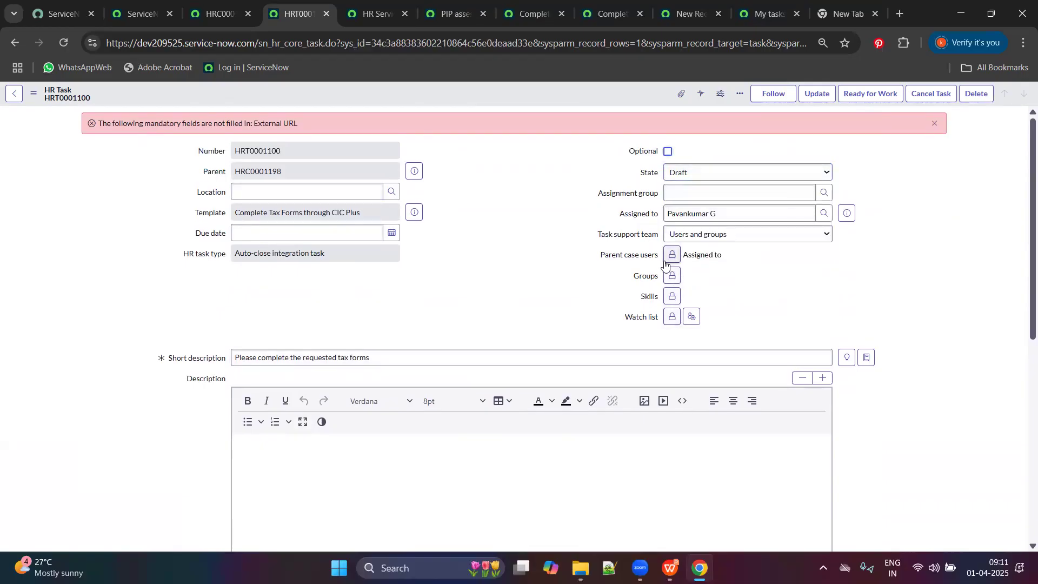
{"action": "left_click", "coordinate": [722, 193]}
Step: Review the HR task's description, activities and sibling tasks, and highlight the sn_hr_core_task table name in the address
{"action": "scroll", "coordinate": [412, 334], "scroll_direction": "down", "scroll_amount": 5}
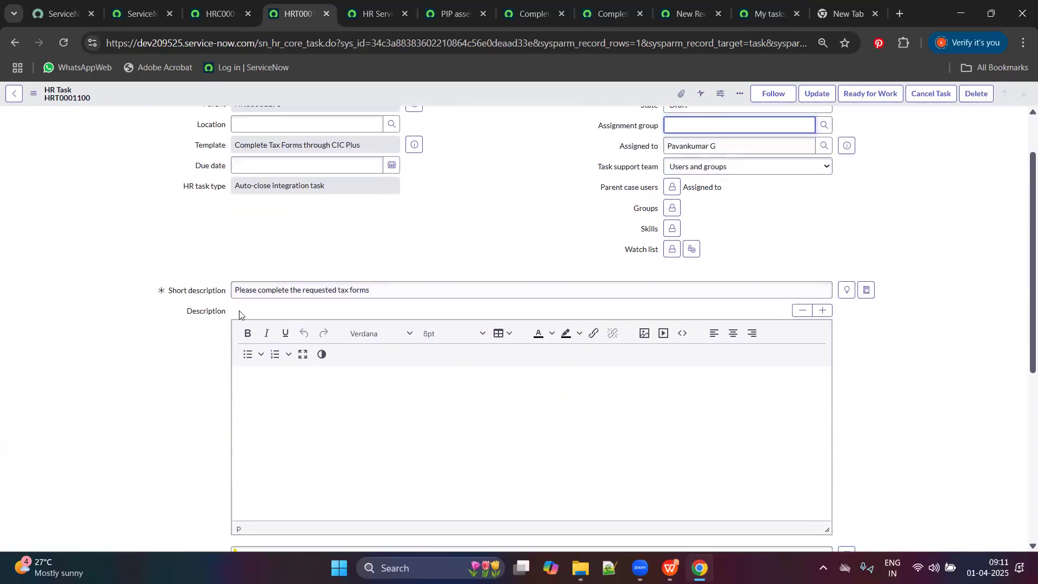
{"action": "scroll", "coordinate": [412, 334], "scroll_direction": "down", "scroll_amount": 3}
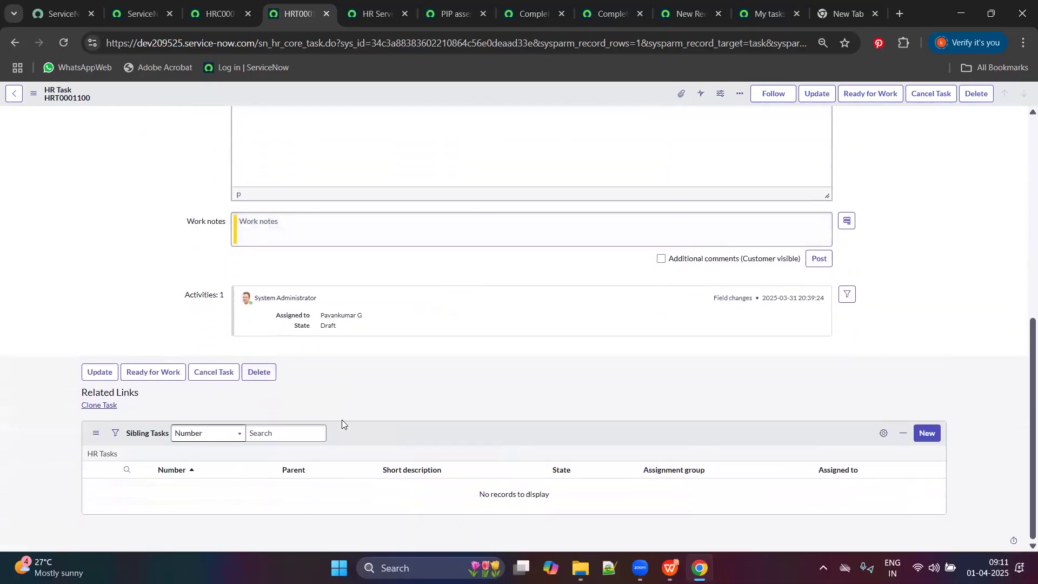
{"action": "scroll", "coordinate": [346, 421], "scroll_direction": "up", "scroll_amount": 8}
{"action": "left_click", "coordinate": [459, 83]}
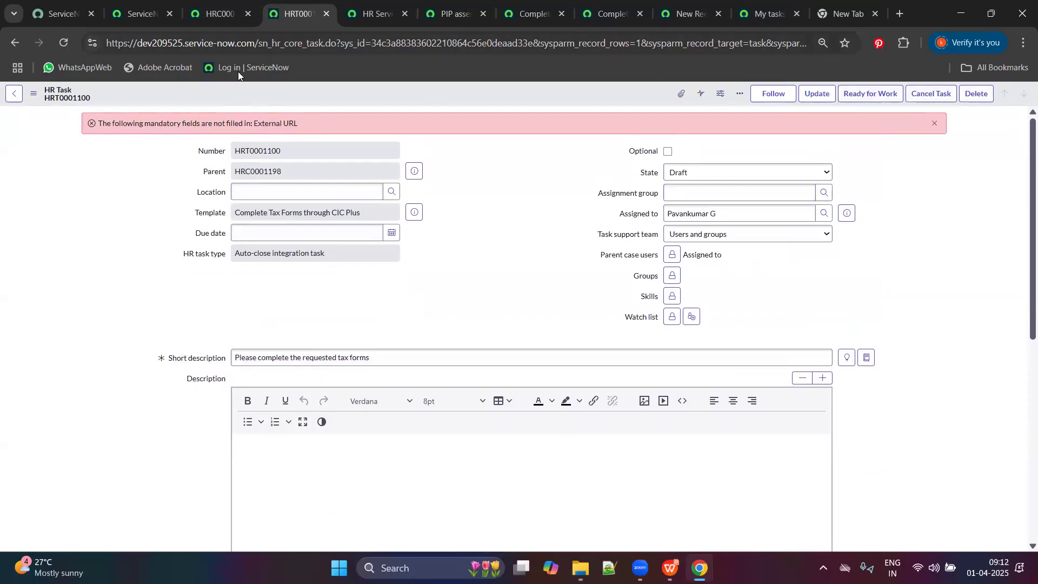
{"action": "double_click", "coordinate": [260, 52]}
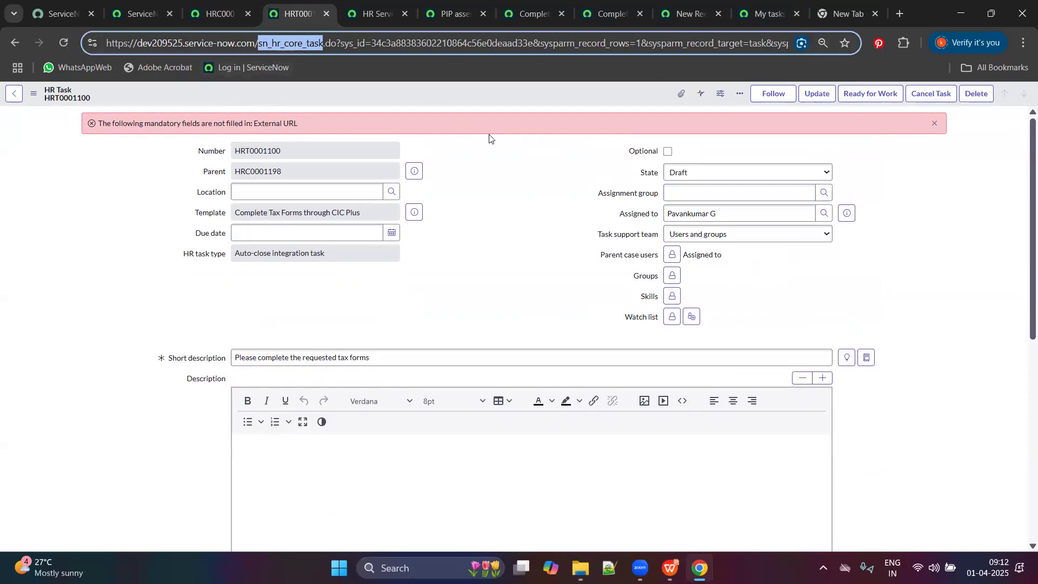
Step: Close the HR task's page, set the parent tax forms case's State to Closed Complete and save the case
{"action": "left_click_drag", "start_coordinate": [238, 123], "coordinate": [355, 109]}
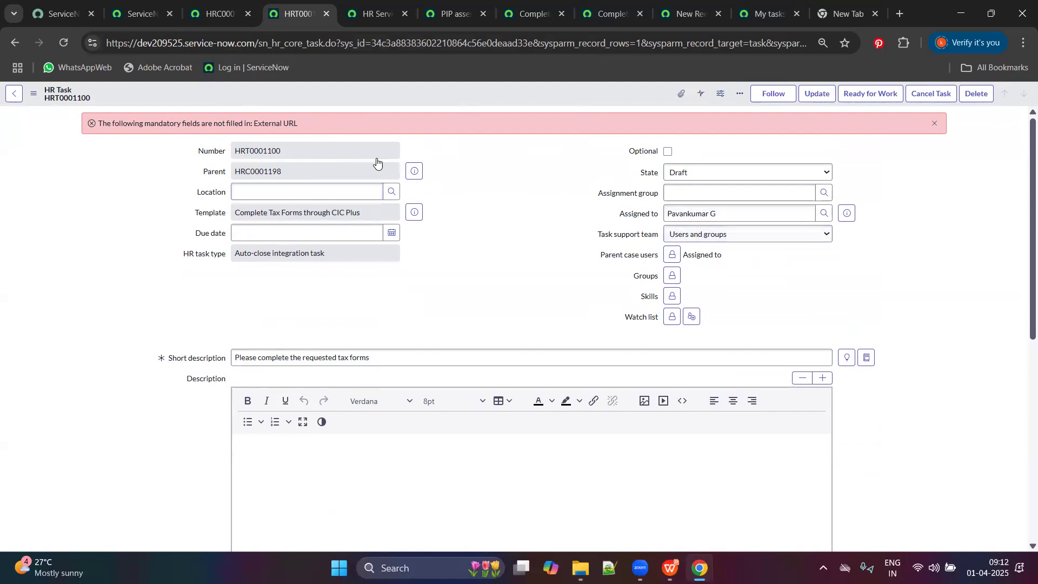
{"action": "left_click", "coordinate": [326, 14]}
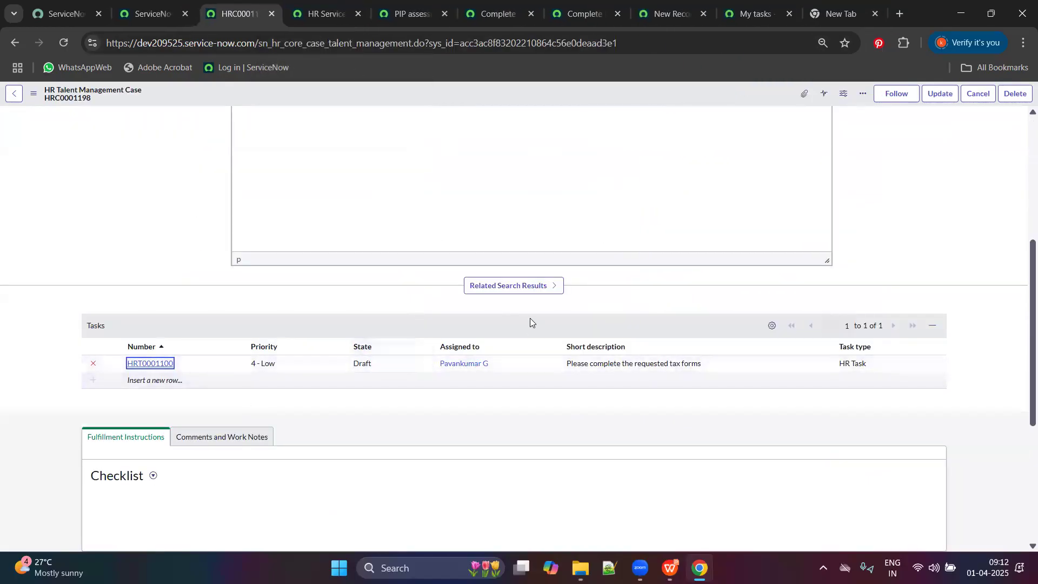
{"action": "scroll", "coordinate": [531, 322], "scroll_direction": "up", "scroll_amount": 5}
{"action": "left_click", "coordinate": [751, 131]}
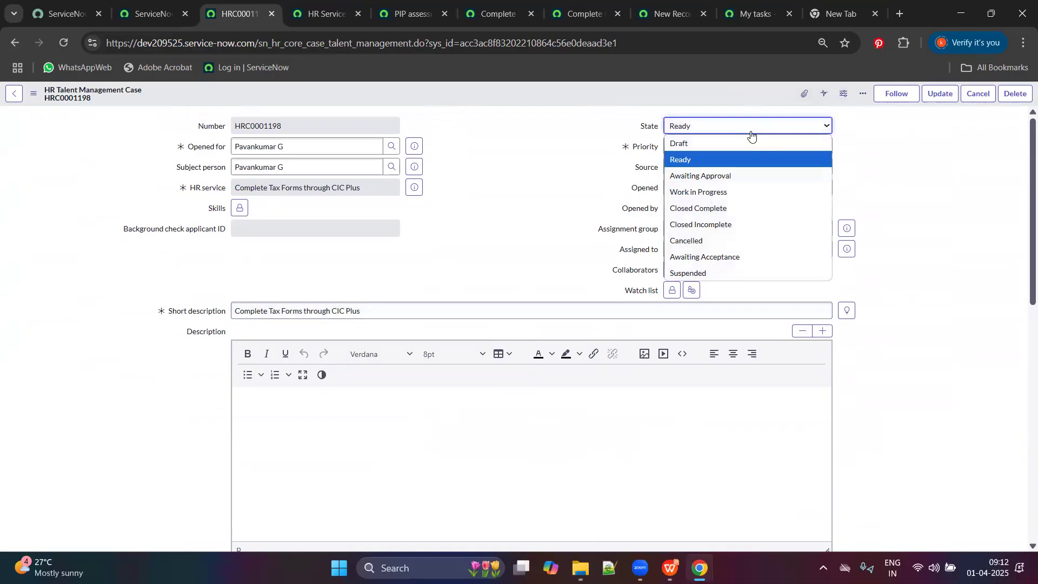
{"action": "left_click", "coordinate": [746, 208]}
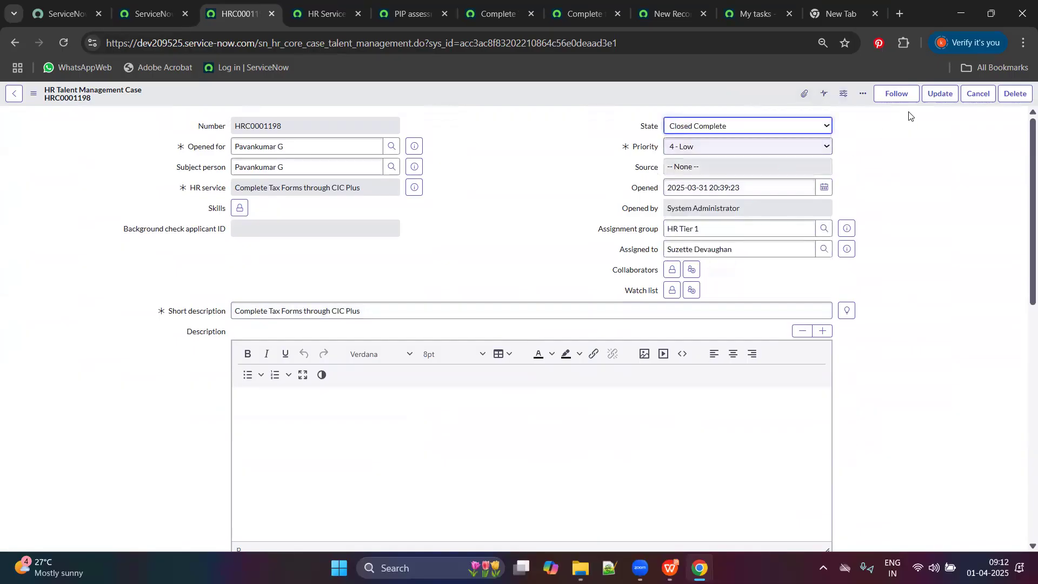
{"action": "left_click", "coordinate": [939, 93]}
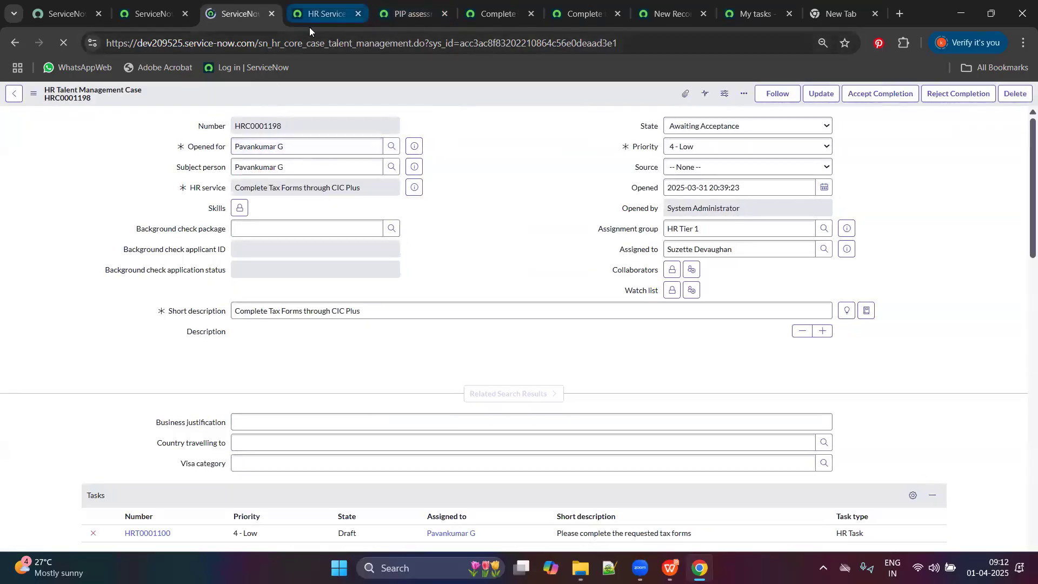
Step: Close the HR case's page and review the Complete Tax Forms through CIC Plus HR service record
{"action": "left_click", "coordinate": [271, 13]}
{"action": "left_click", "coordinate": [328, 5]}
{"action": "left_click", "coordinate": [262, 4]}
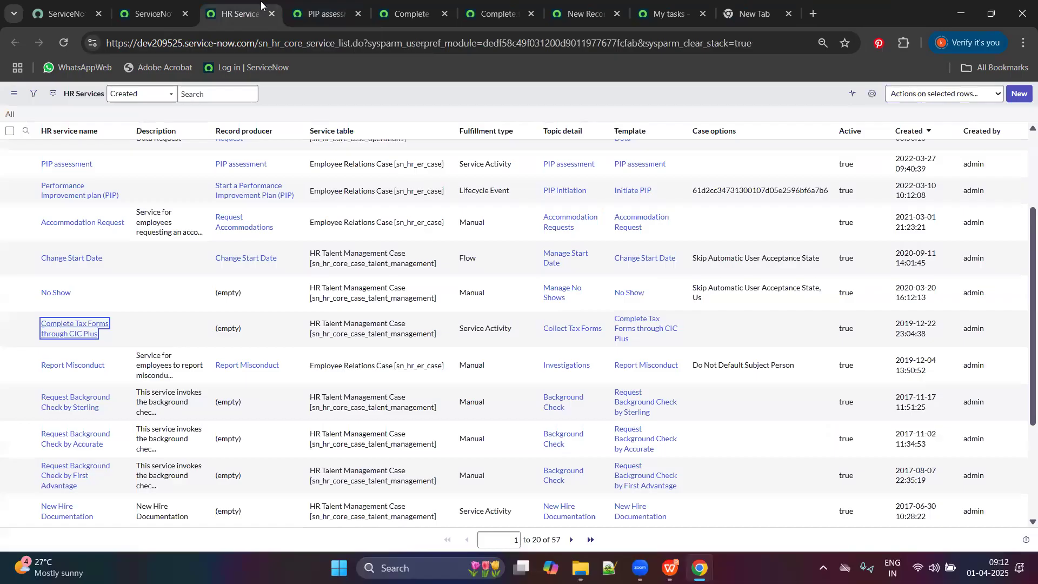
{"action": "left_click", "coordinate": [412, 4]}
{"action": "left_click", "coordinate": [492, 6]}
{"action": "left_click", "coordinate": [435, 7]}
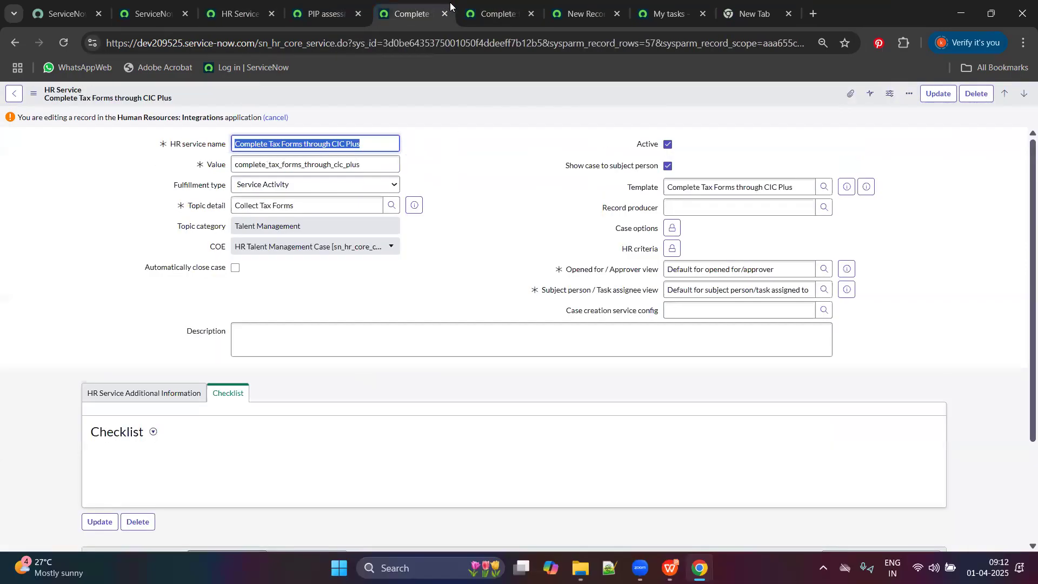
{"action": "left_click", "coordinate": [560, 192]}
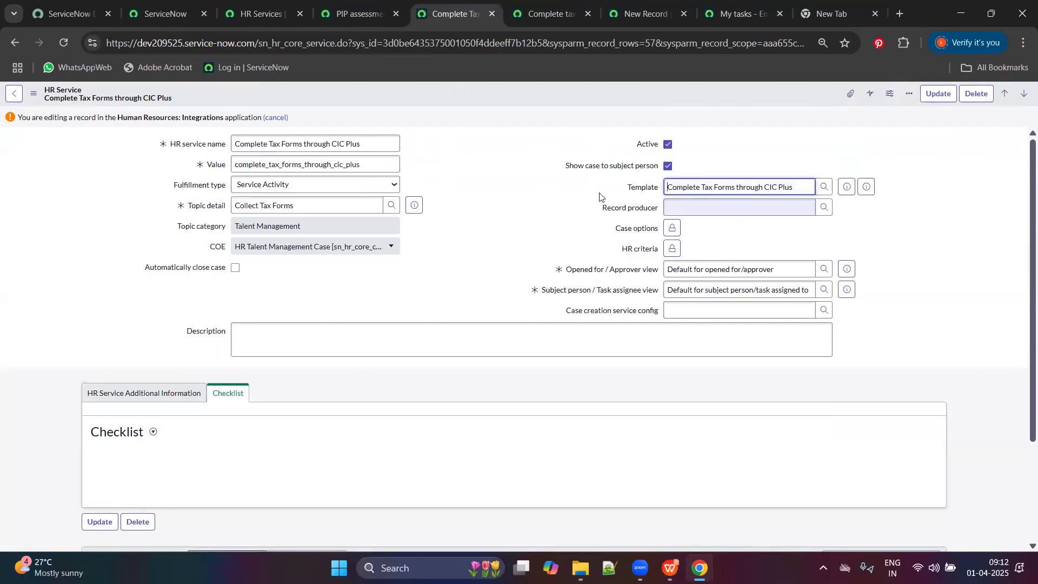
Step: Return to the new HR service form and highlight its Topic category, COE and Active fields
{"action": "left_click", "coordinate": [328, 5]}
{"action": "left_click", "coordinate": [735, 7]}
{"action": "left_click", "coordinate": [643, 11]}
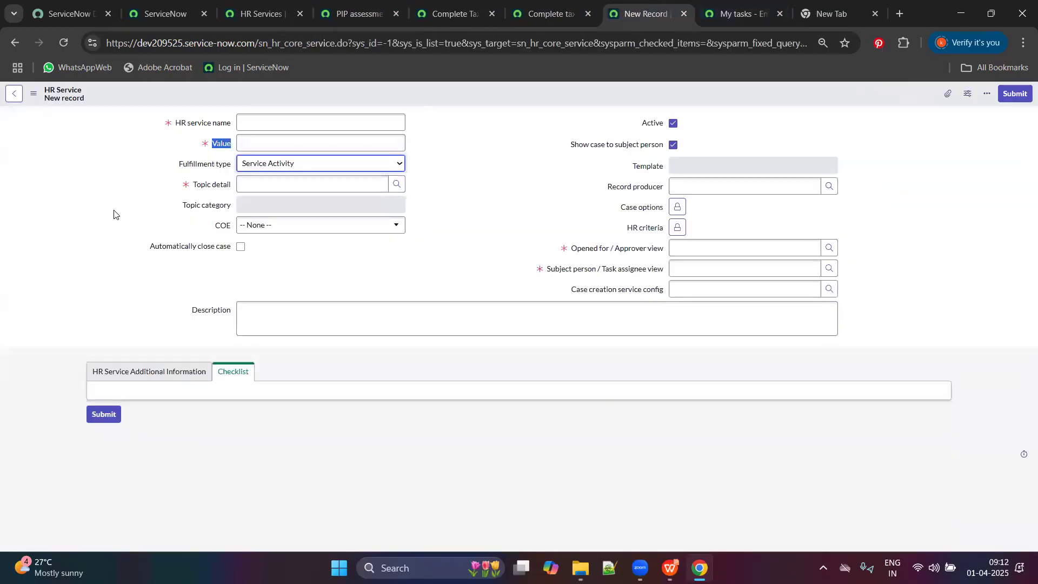
{"action": "left_click", "coordinate": [365, 190]}
{"action": "left_click_drag", "start_coordinate": [162, 208], "coordinate": [317, 225]}
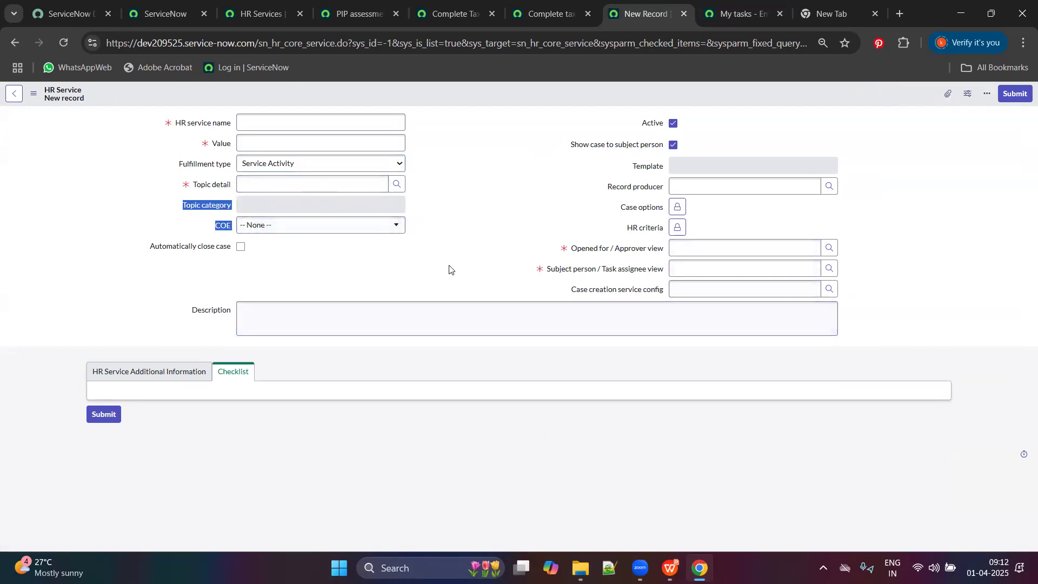
{"action": "left_click_drag", "start_coordinate": [607, 128], "coordinate": [619, 144]}
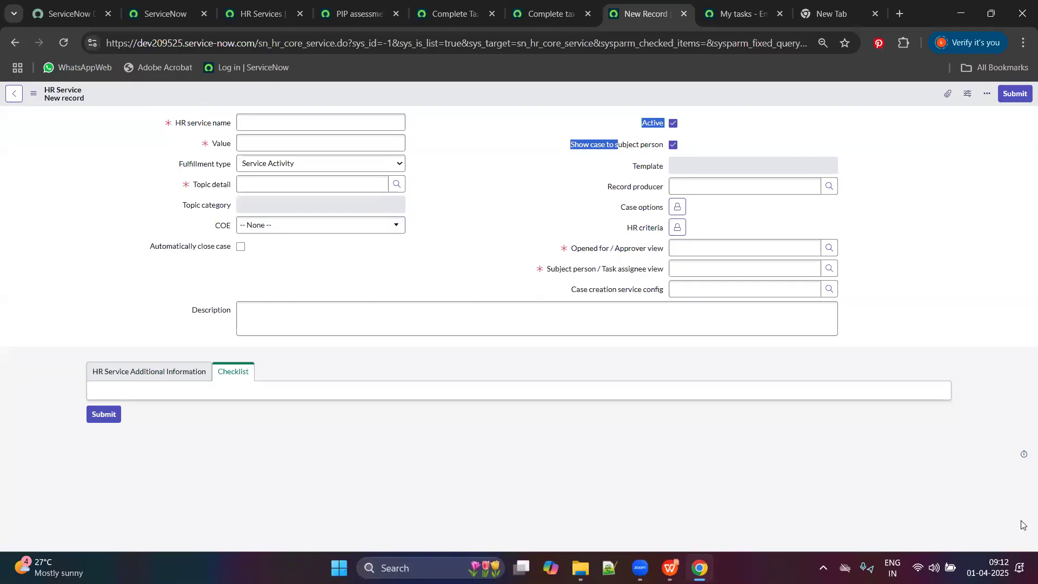
Step: Highlight the Show case to subject person option and the HR service name field on the new HR service form
{"action": "left_click", "coordinate": [668, 156]}
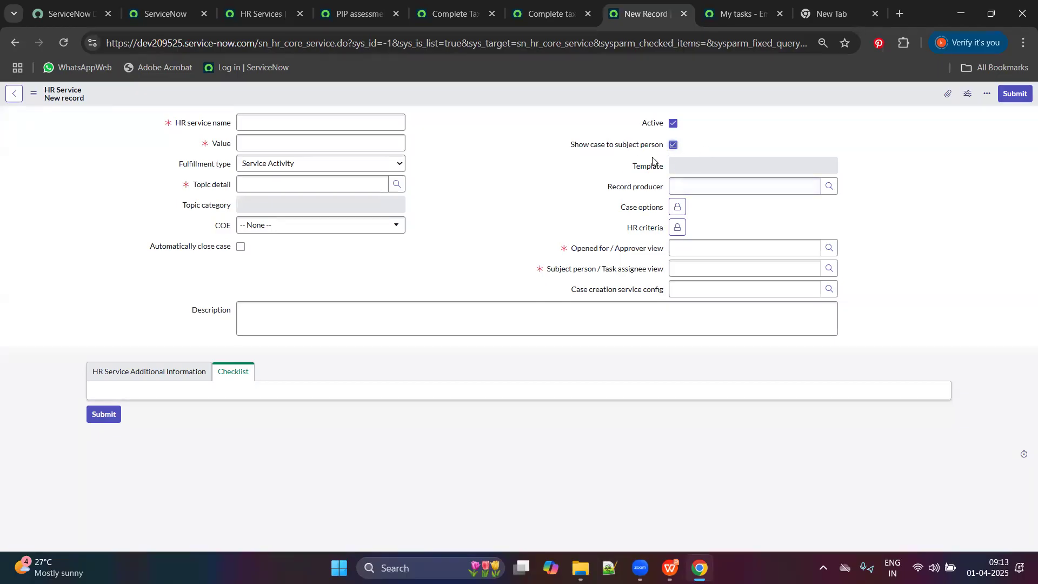
{"action": "left_click_drag", "start_coordinate": [575, 144], "coordinate": [675, 147]}
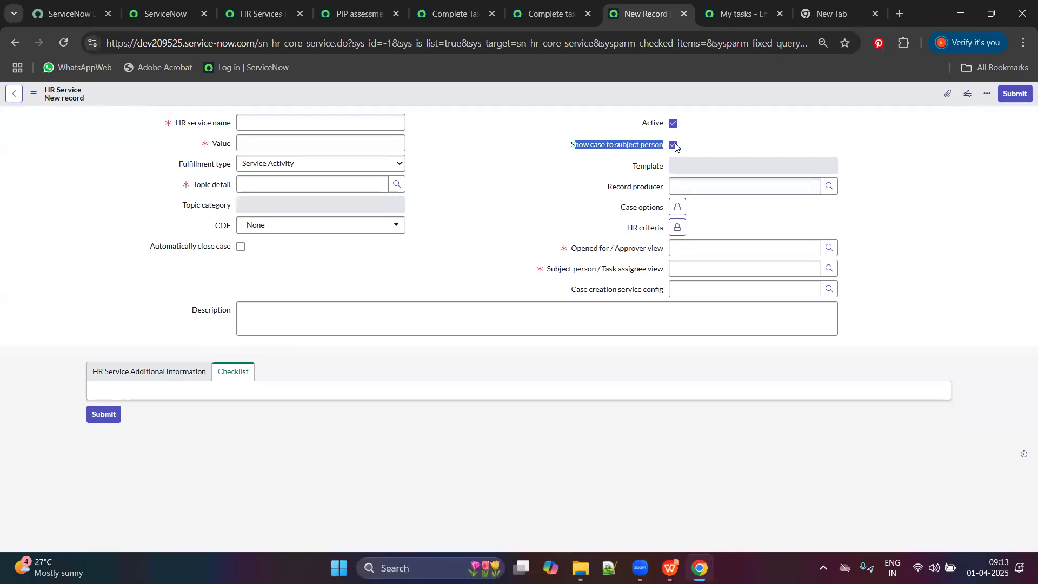
{"action": "left_click", "coordinate": [674, 145]}
{"action": "left_click", "coordinate": [568, 155]}
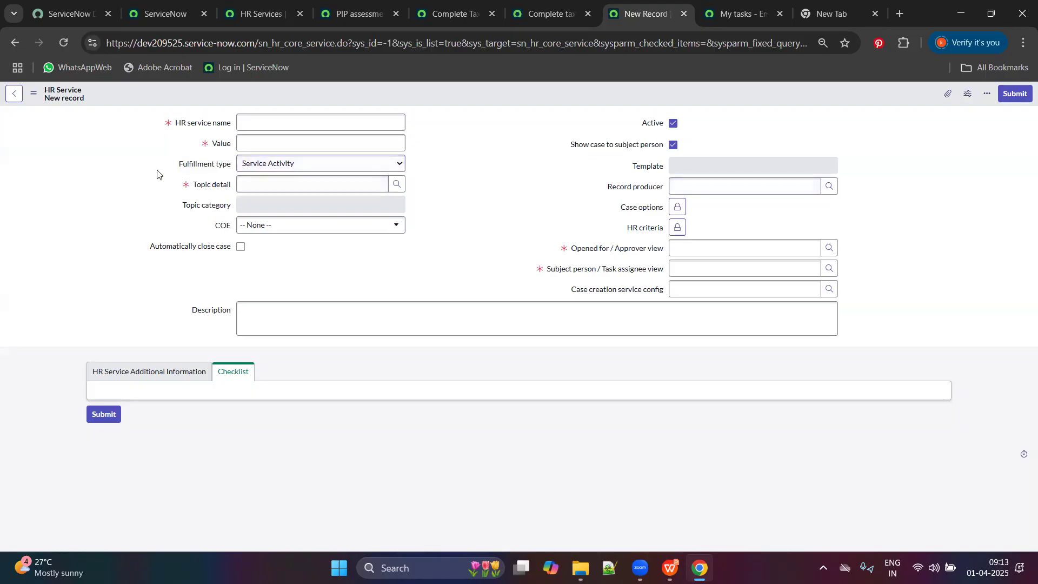
{"action": "left_click_drag", "start_coordinate": [175, 124], "coordinate": [356, 123]}
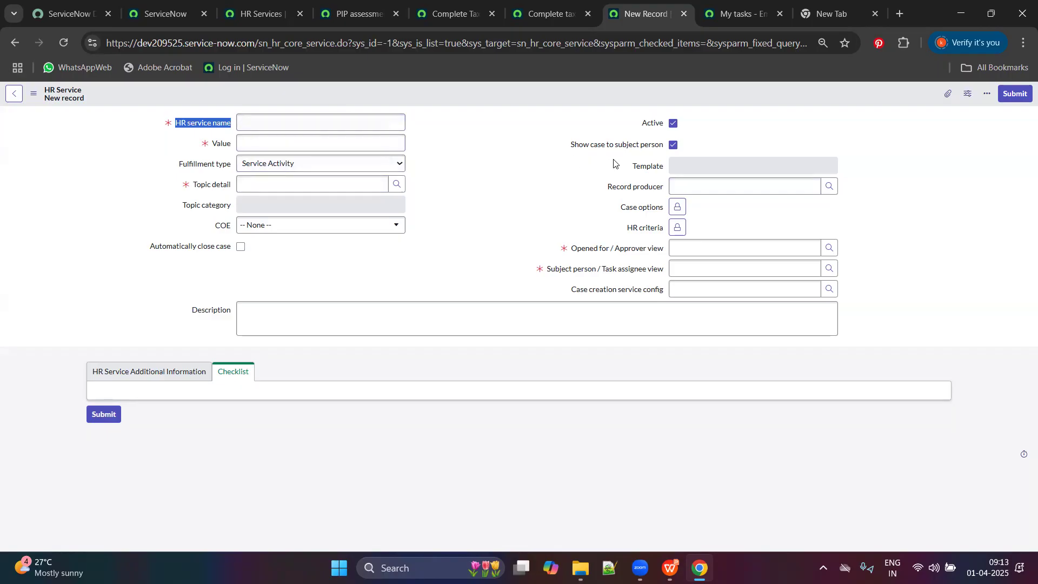
{"action": "left_click_drag", "start_coordinate": [565, 142], "coordinate": [683, 147]}
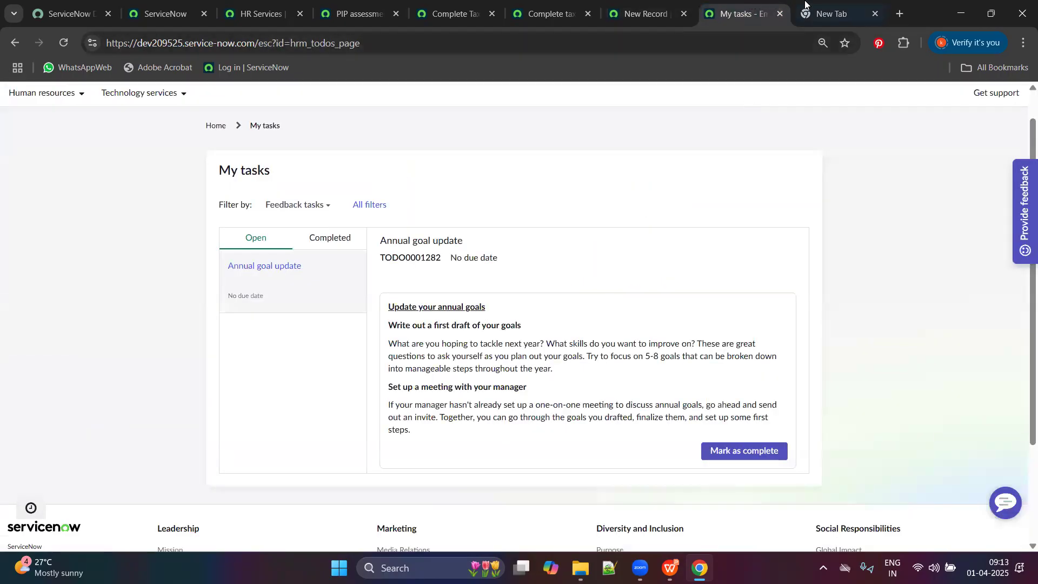
Step: Look through the requests list under My Requests in the employee portal and return to the new HR service form
{"action": "scroll", "coordinate": [278, 141], "scroll_direction": "up", "scroll_amount": 1}
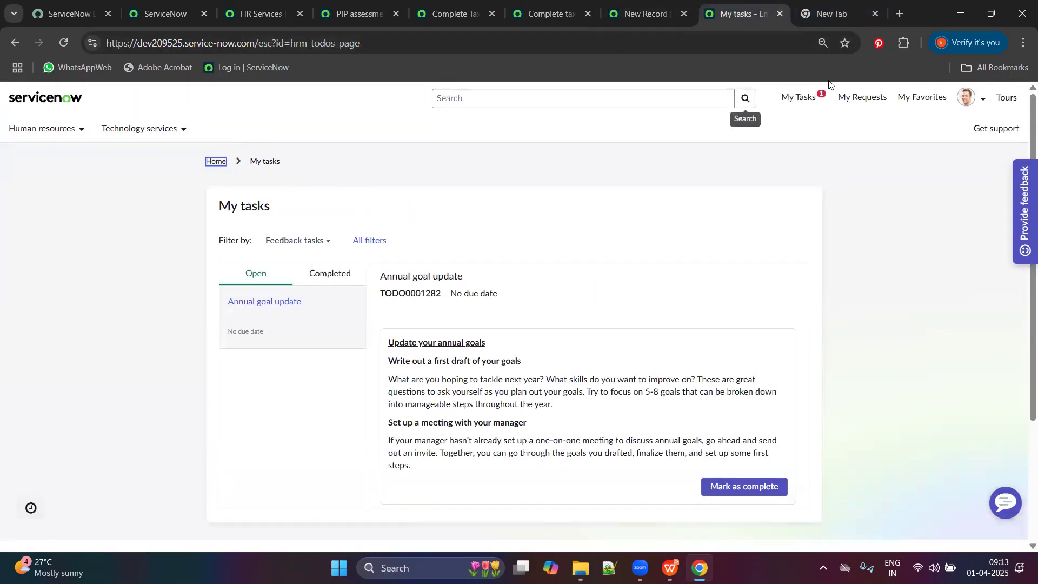
{"action": "left_click", "coordinate": [862, 108]}
{"action": "scroll", "coordinate": [303, 324], "scroll_direction": "down", "scroll_amount": 5}
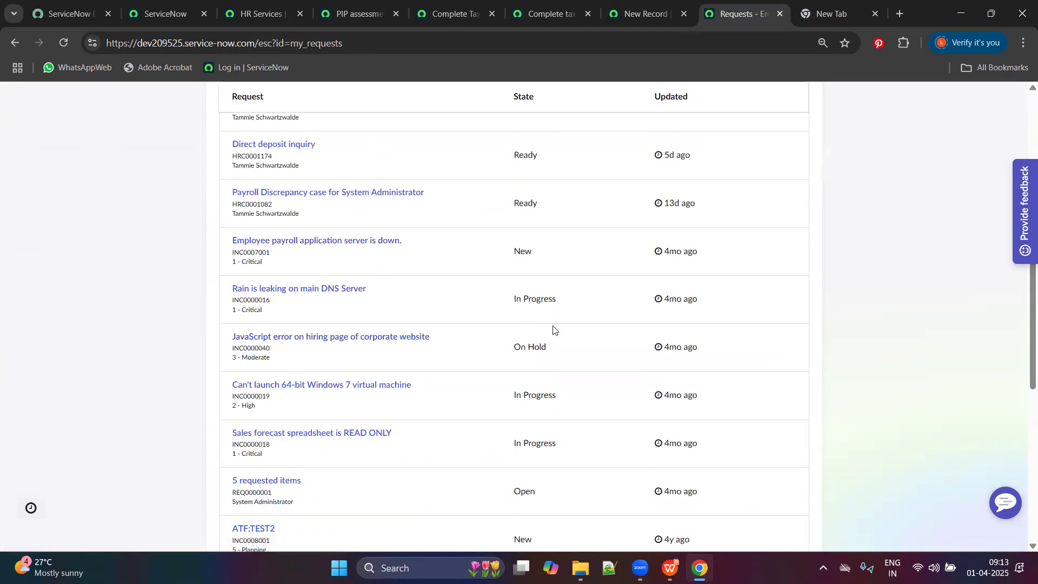
{"action": "scroll", "coordinate": [313, 241], "scroll_direction": "up", "scroll_amount": 3}
{"action": "scroll", "coordinate": [340, 355], "scroll_direction": "down", "scroll_amount": 7}
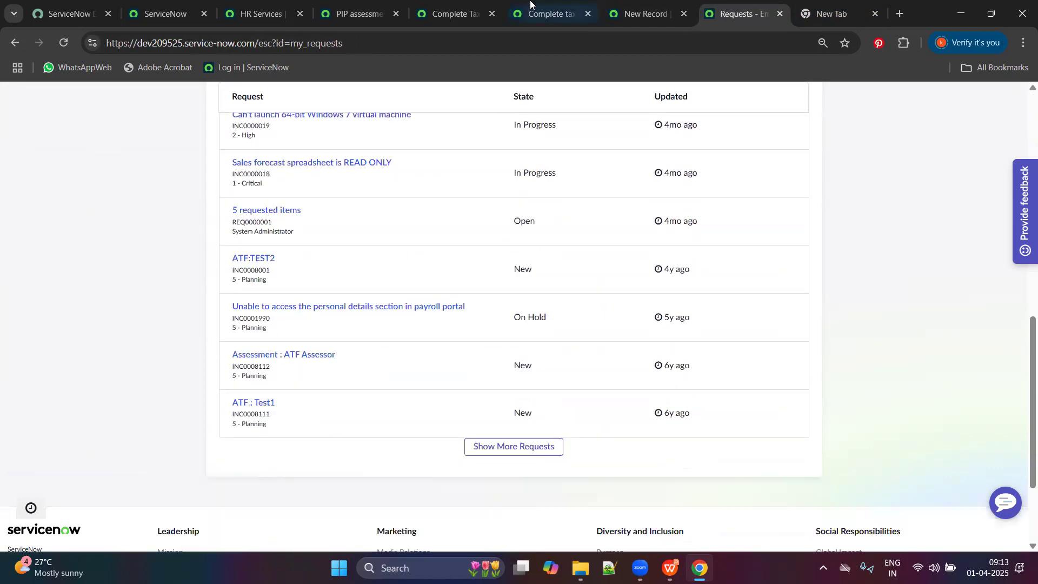
{"action": "left_click", "coordinate": [551, 14]}
{"action": "left_click", "coordinate": [609, 15]}
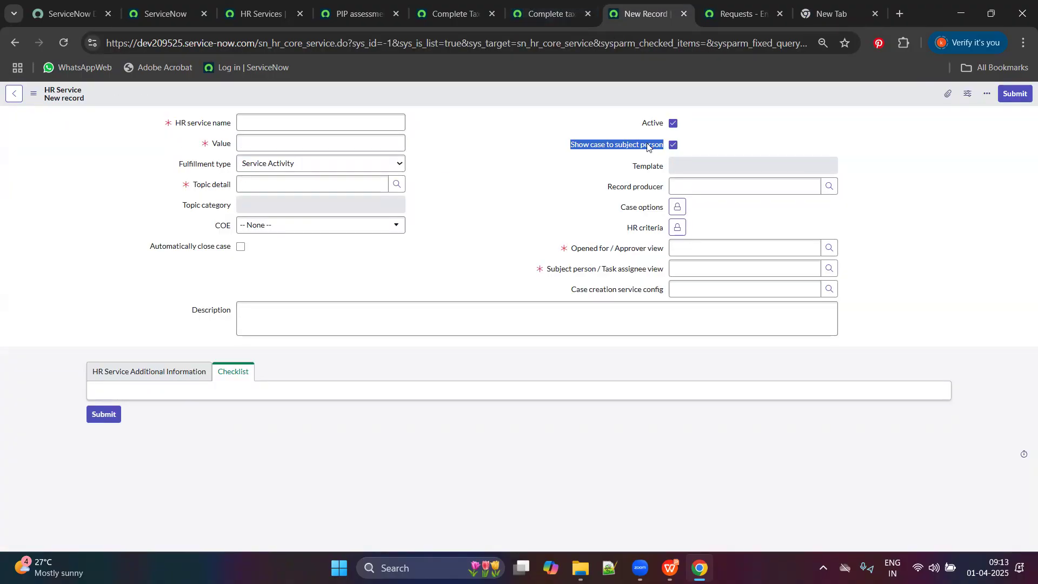
Step: Highlight the Template and Case options fields on the new HR service form
{"action": "left_click_drag", "start_coordinate": [520, 181], "coordinate": [660, 149]}
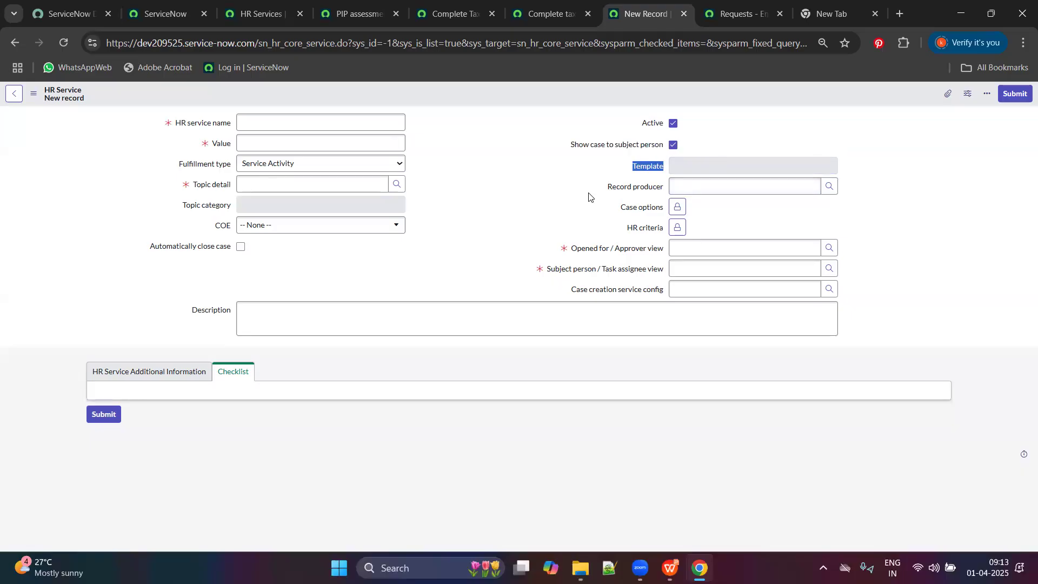
{"action": "triple_click", "coordinate": [662, 203]}
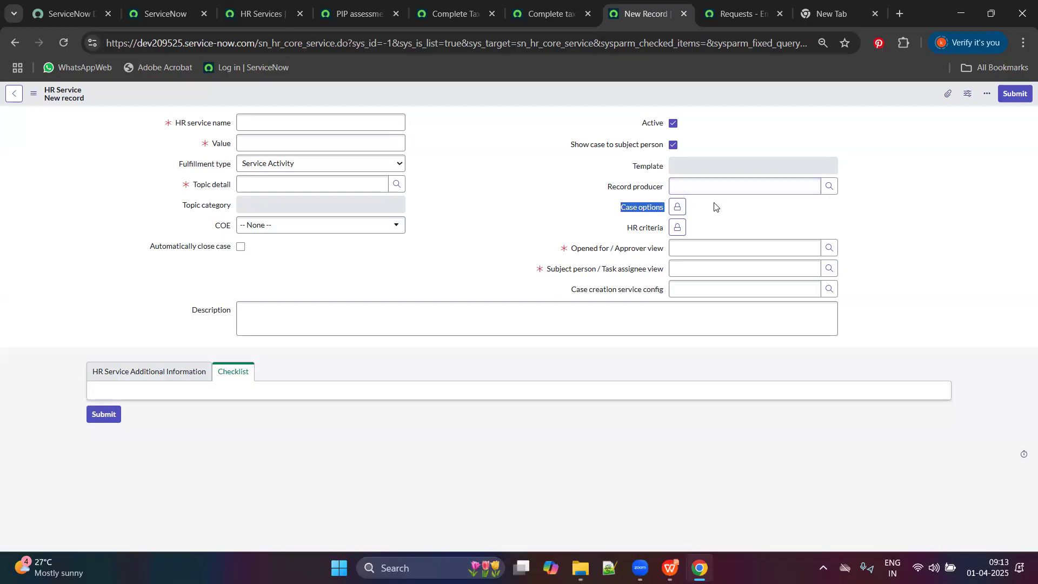
{"action": "left_click_drag", "start_coordinate": [633, 178], "coordinate": [661, 173]}
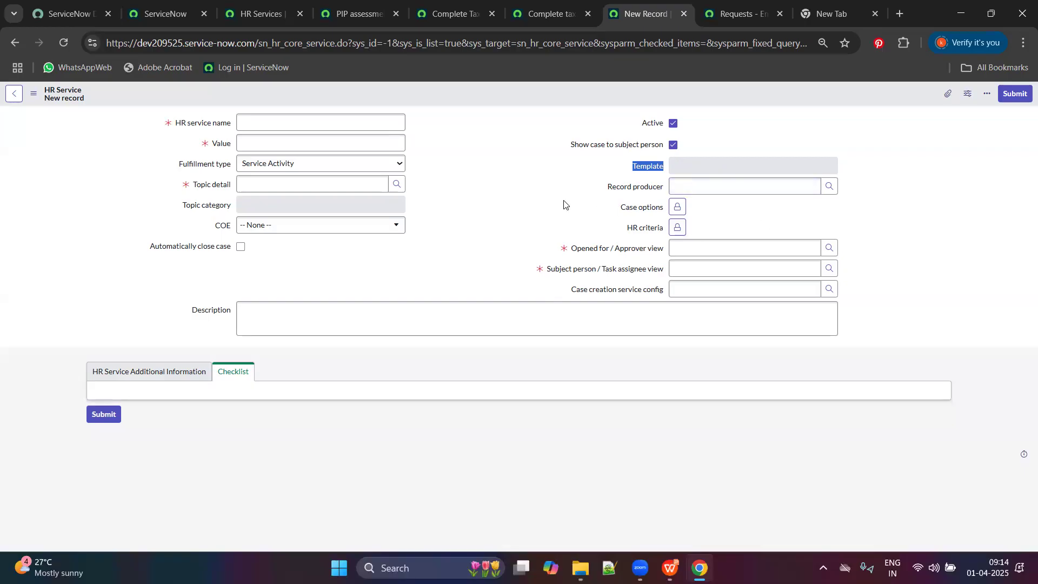
{"action": "left_click", "coordinate": [643, 163]}
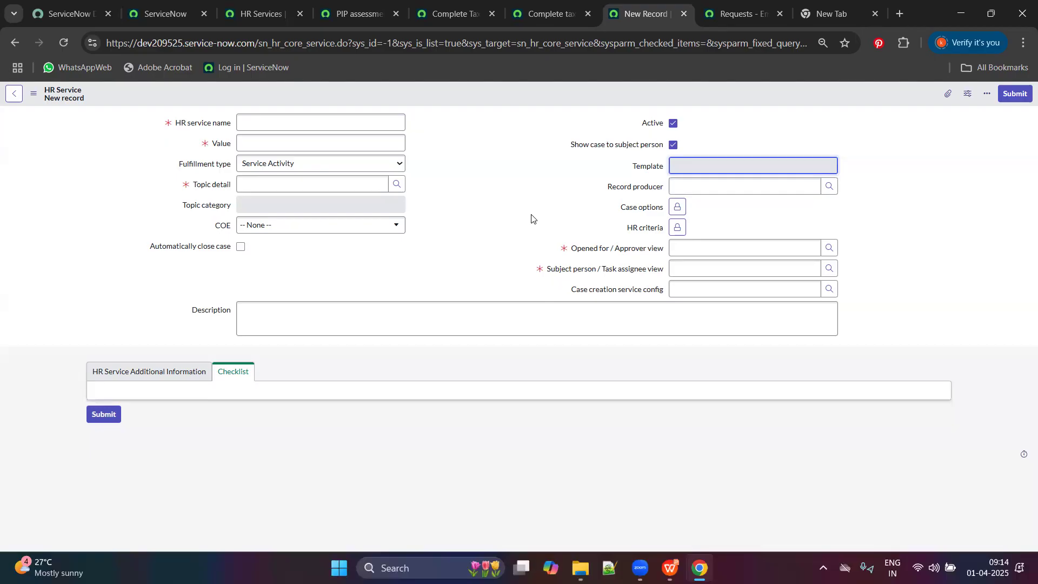
Step: Highlight the Record producer field and check the employee portal's requests page before returning to the new HR service form
{"action": "left_click", "coordinate": [595, 186]}
{"action": "left_click_drag", "start_coordinate": [595, 186], "coordinate": [683, 178]}
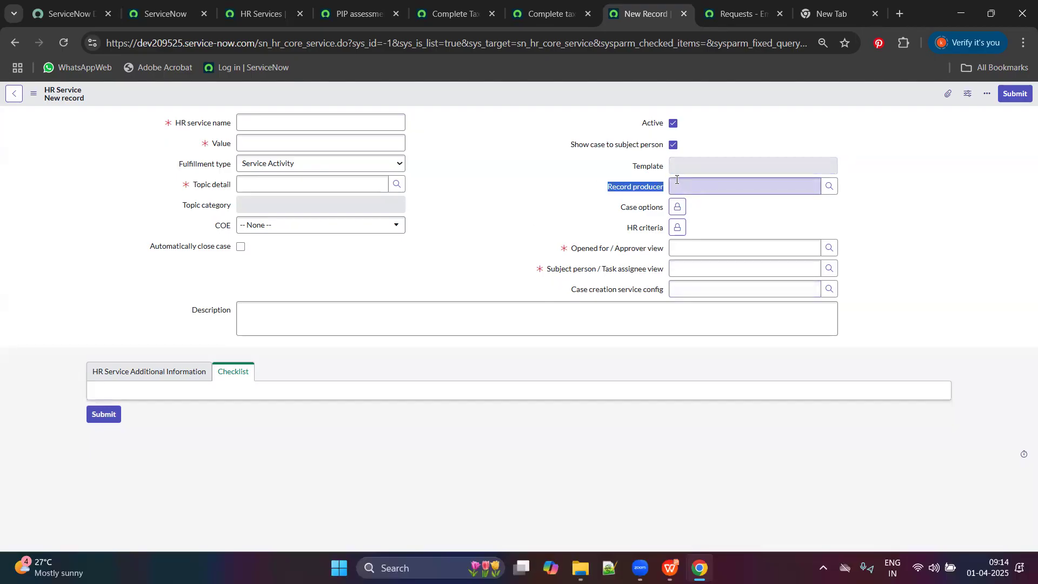
{"action": "left_click", "coordinate": [589, 192]}
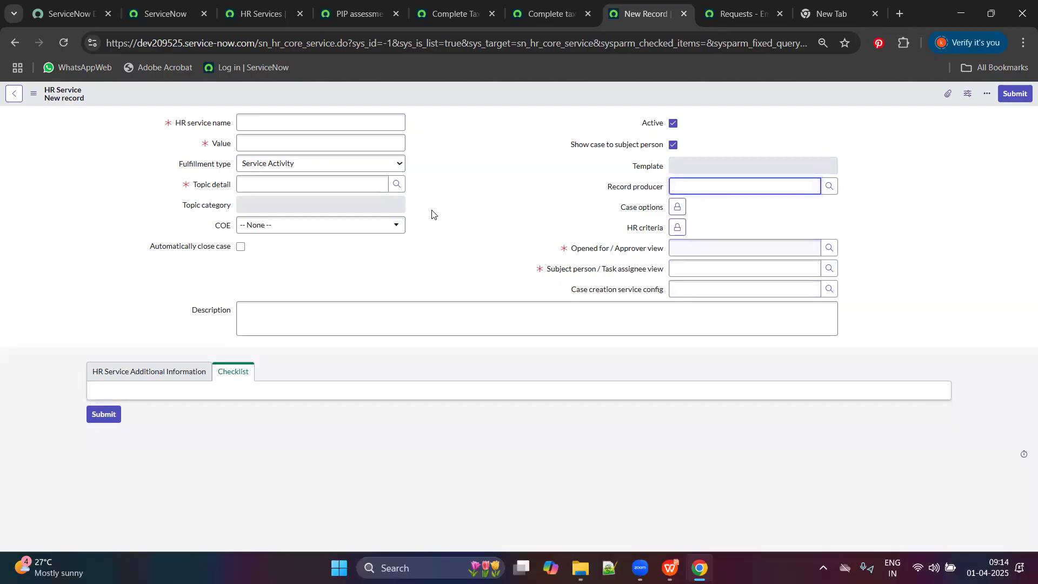
{"action": "left_click_drag", "start_coordinate": [609, 189], "coordinate": [664, 188]}
{"action": "left_click", "coordinate": [715, 24]}
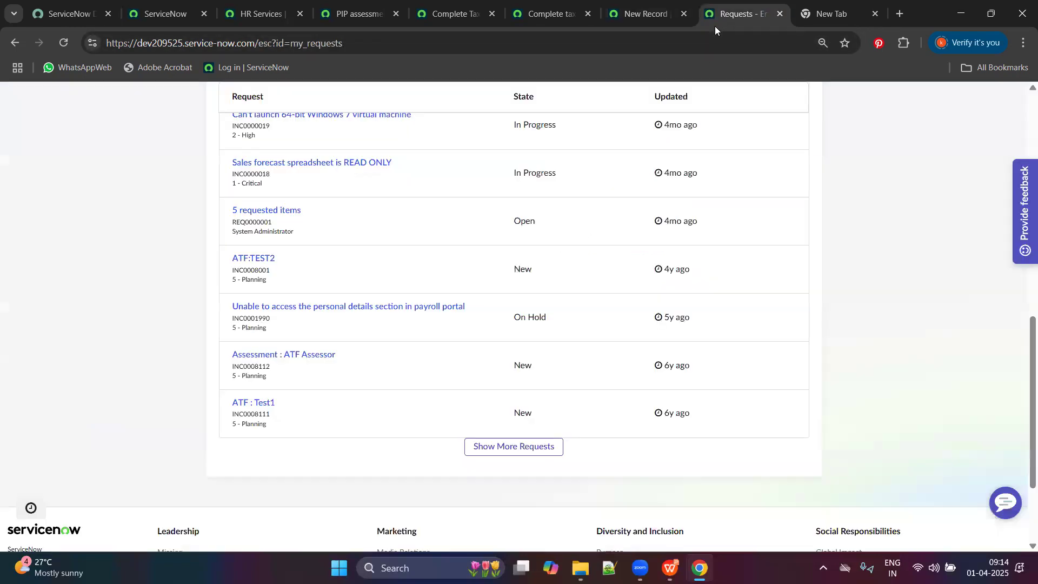
{"action": "left_click", "coordinate": [669, 5]}
{"action": "left_click", "coordinate": [735, 10]}
{"action": "left_click", "coordinate": [675, 4]}
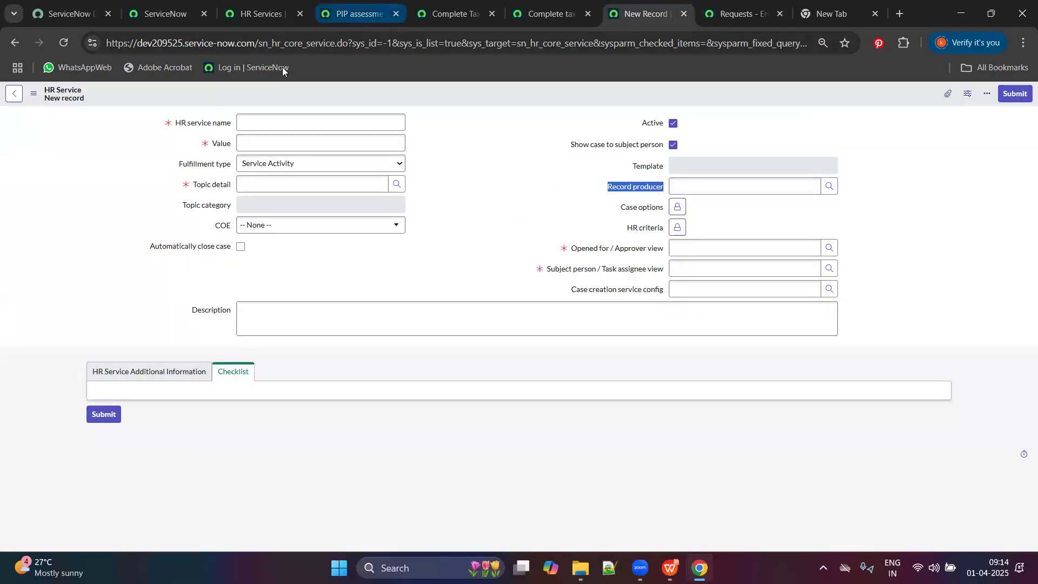
Step: Point out the Topic detail, Topic category and COE fields together with Record producer on the new HR service form
{"action": "left_click_drag", "start_coordinate": [192, 184], "coordinate": [381, 225]}
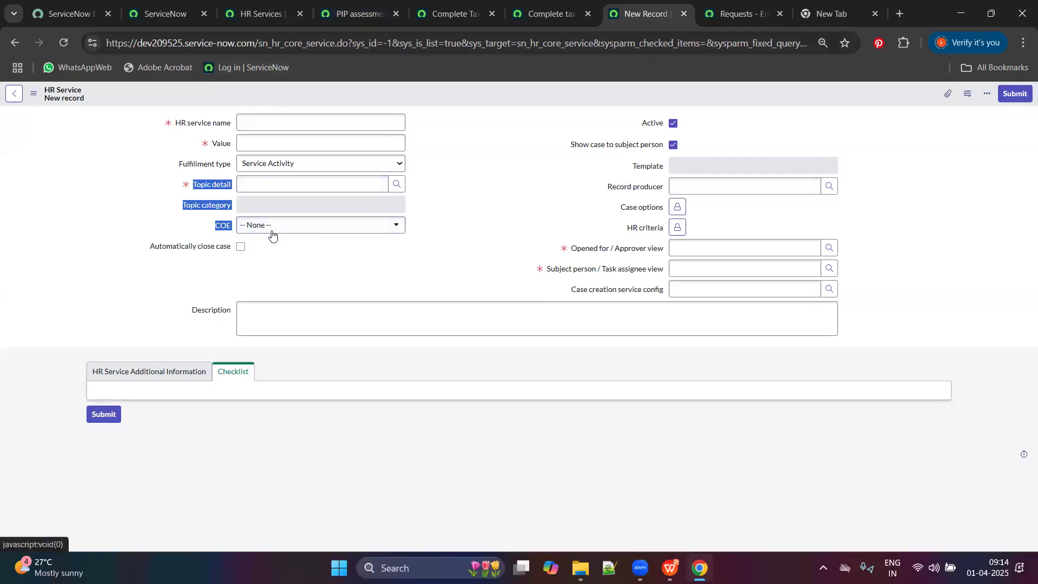
{"action": "left_click", "coordinate": [254, 231]}
{"action": "left_click", "coordinate": [460, 211]}
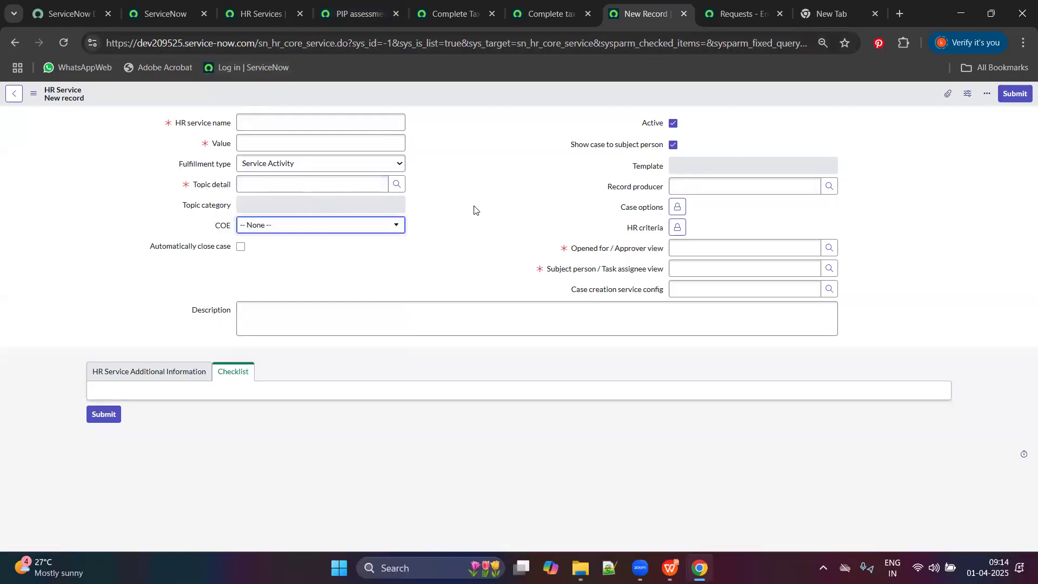
{"action": "left_click_drag", "start_coordinate": [583, 191], "coordinate": [665, 187]}
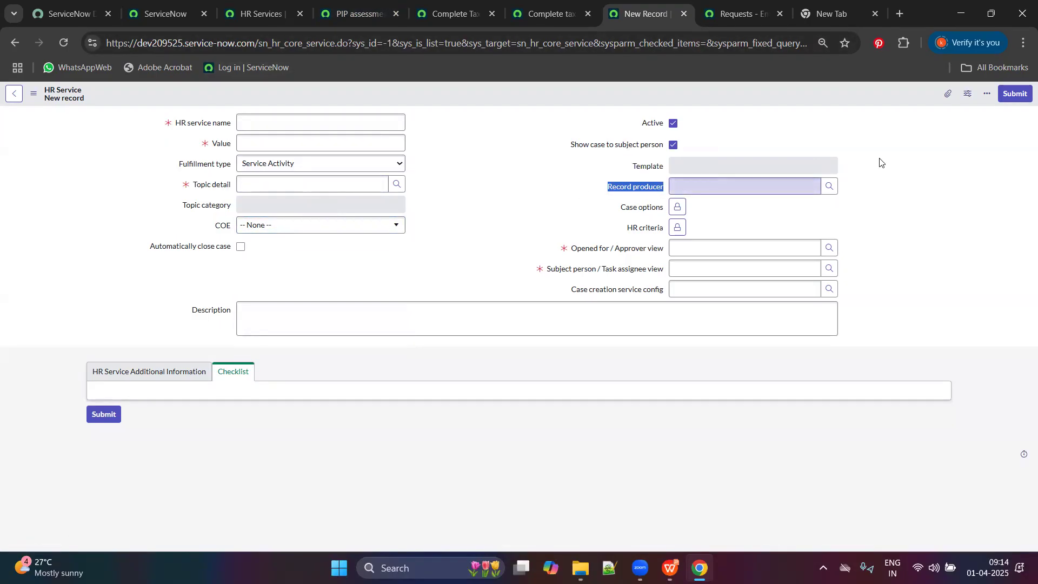
{"action": "left_click", "coordinate": [880, 159]}
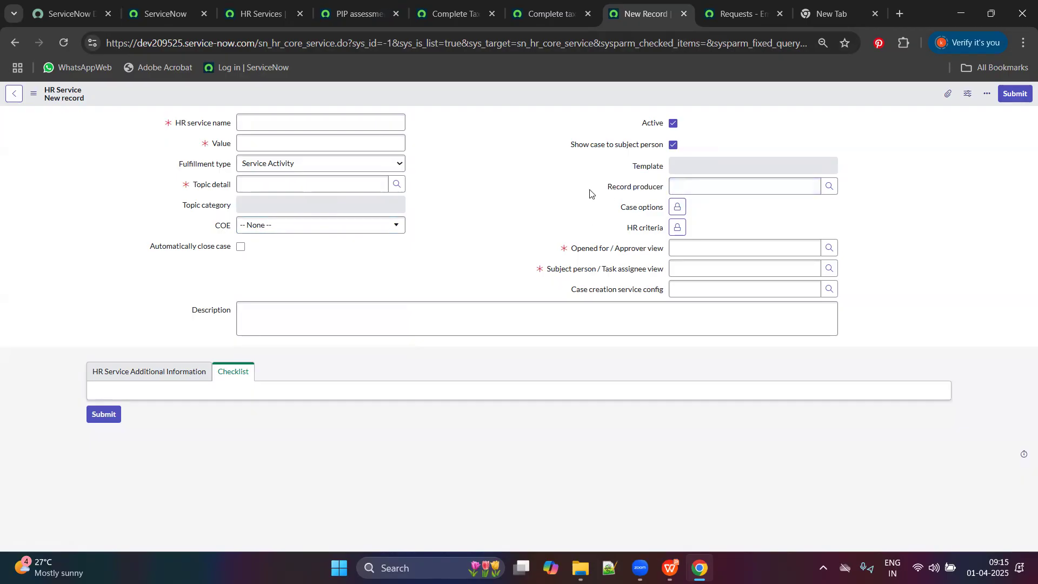
{"action": "left_click_drag", "start_coordinate": [162, 139], "coordinate": [295, 172]}
{"action": "left_click", "coordinate": [140, 200]}
{"action": "left_click", "coordinate": [246, 207]}
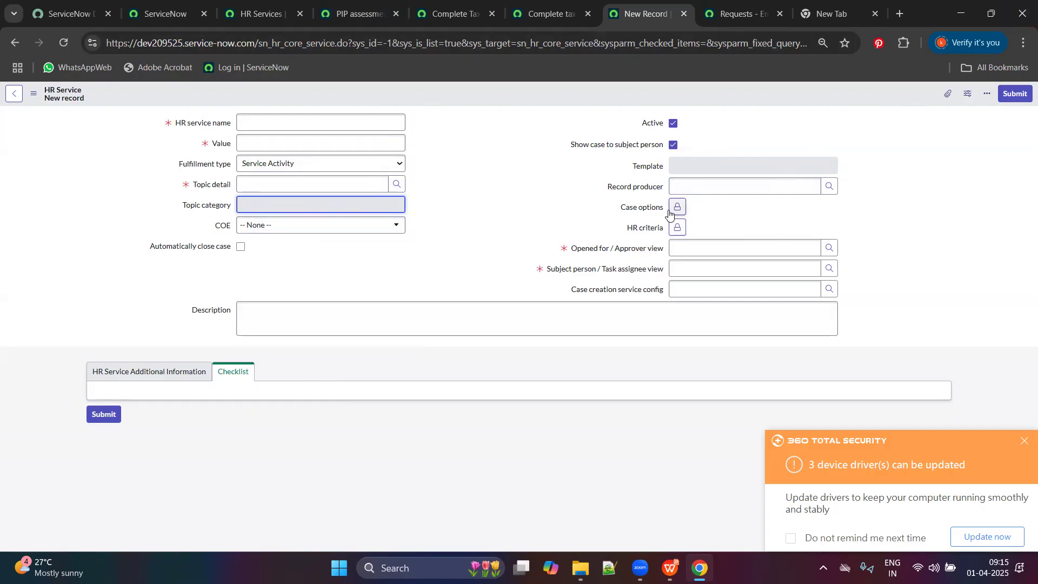
Step: Highlight the Case options field and unlock it for selecting options
{"action": "left_click", "coordinate": [610, 212]}
{"action": "triple_click", "coordinate": [637, 217]}
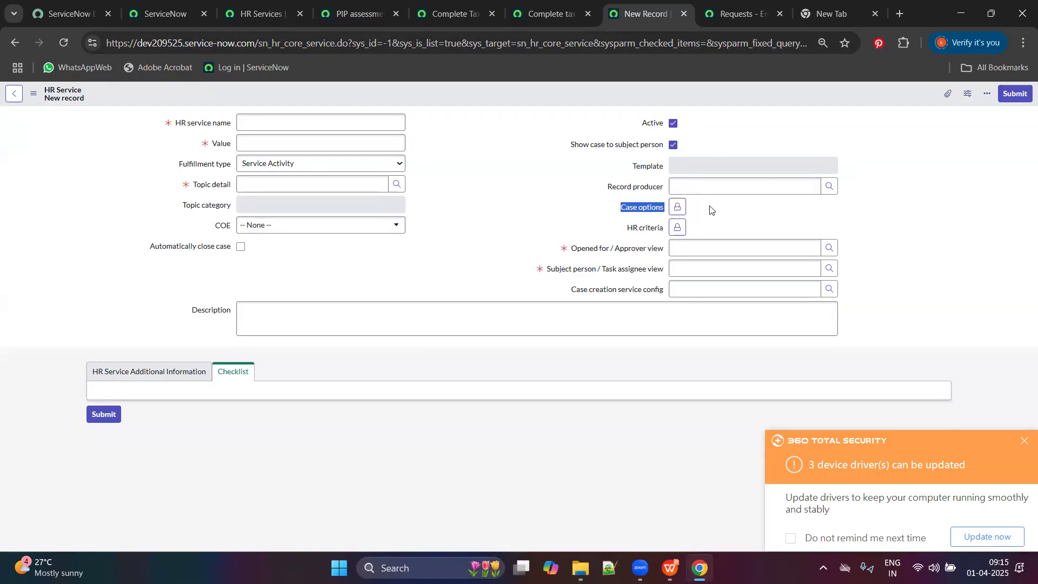
{"action": "left_click", "coordinate": [677, 211]}
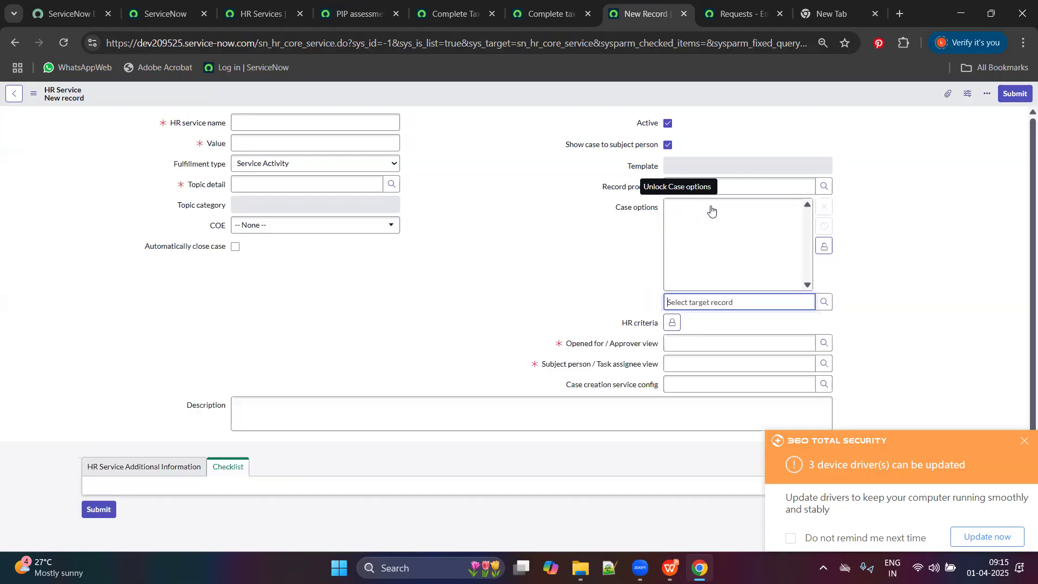
Step: Add the case options Add Manager to Watchlist, Agent Can Add An Approval and Skip Auto Assign, locking the Case options field
{"action": "left_click", "coordinate": [825, 305]}
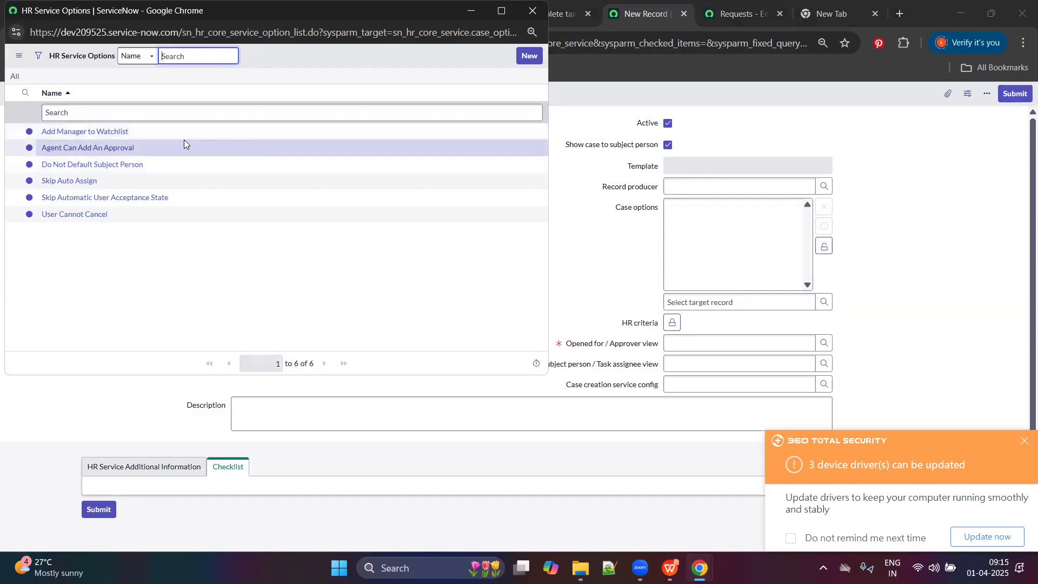
{"action": "left_click", "coordinate": [77, 133]}
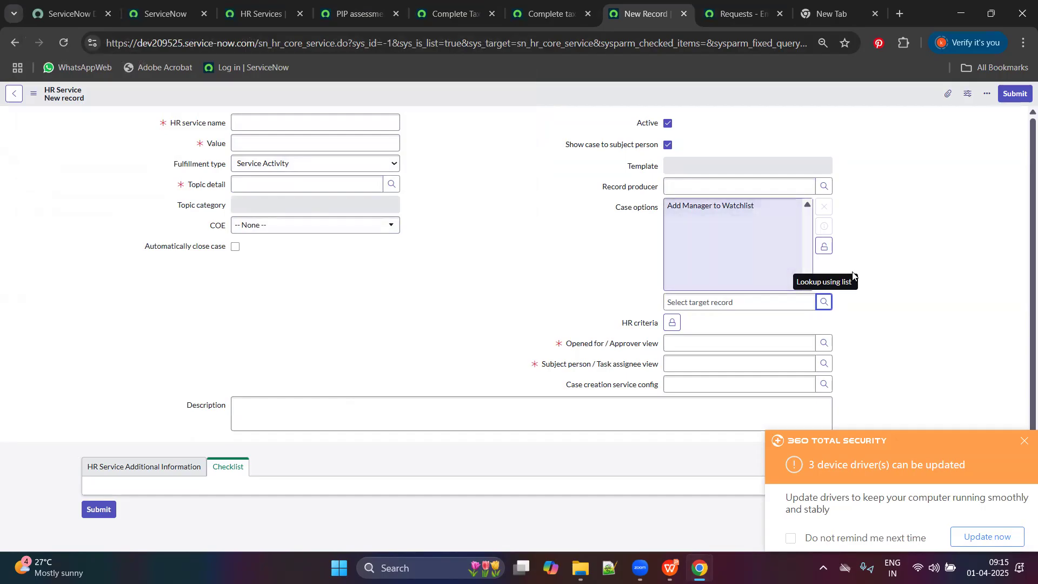
{"action": "left_click", "coordinate": [824, 302]}
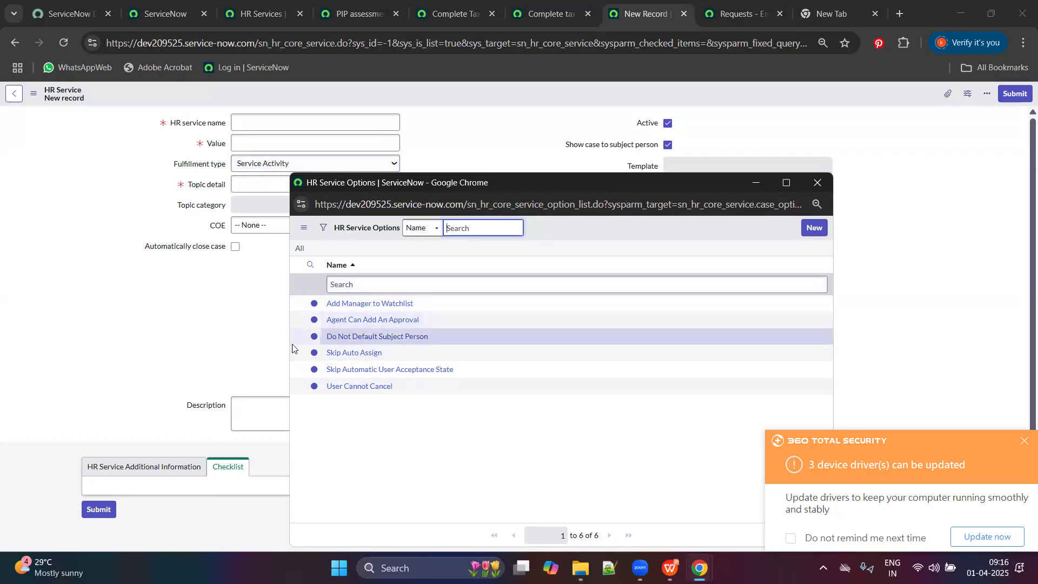
{"action": "left_click", "coordinate": [360, 323]}
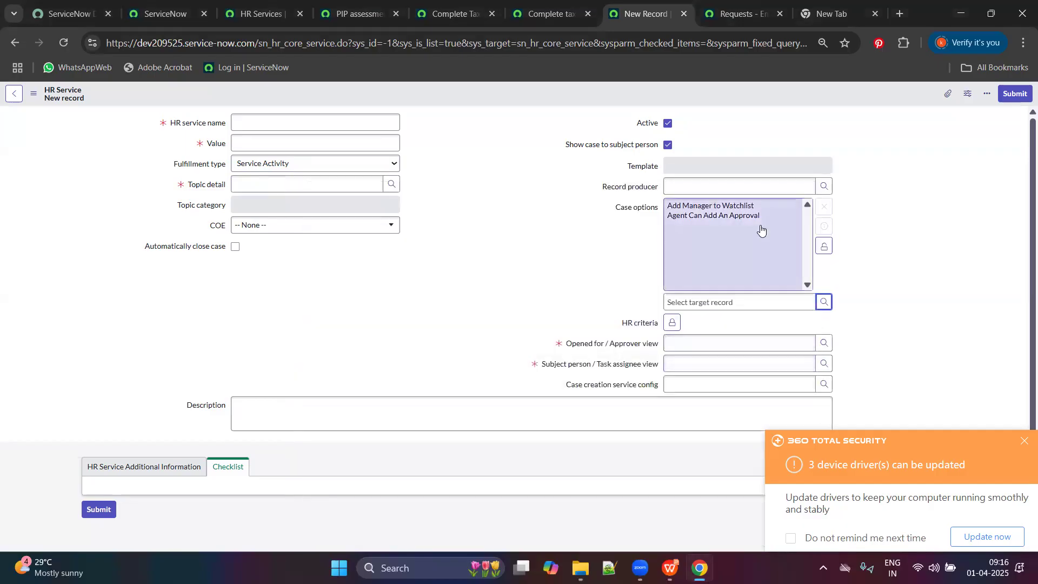
{"action": "left_click", "coordinate": [824, 247]}
{"action": "left_click", "coordinate": [677, 207]}
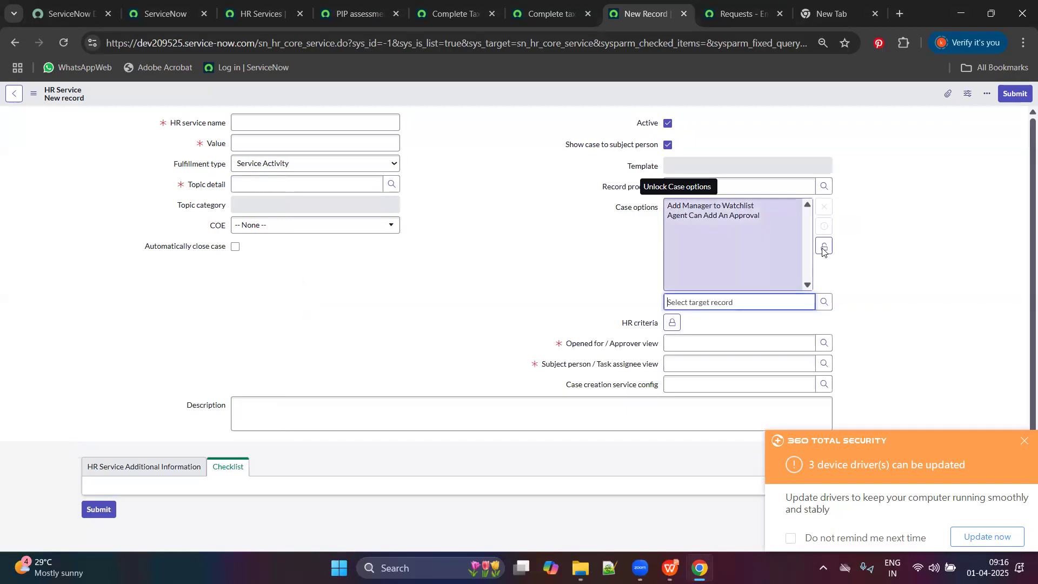
{"action": "left_click", "coordinate": [822, 302]}
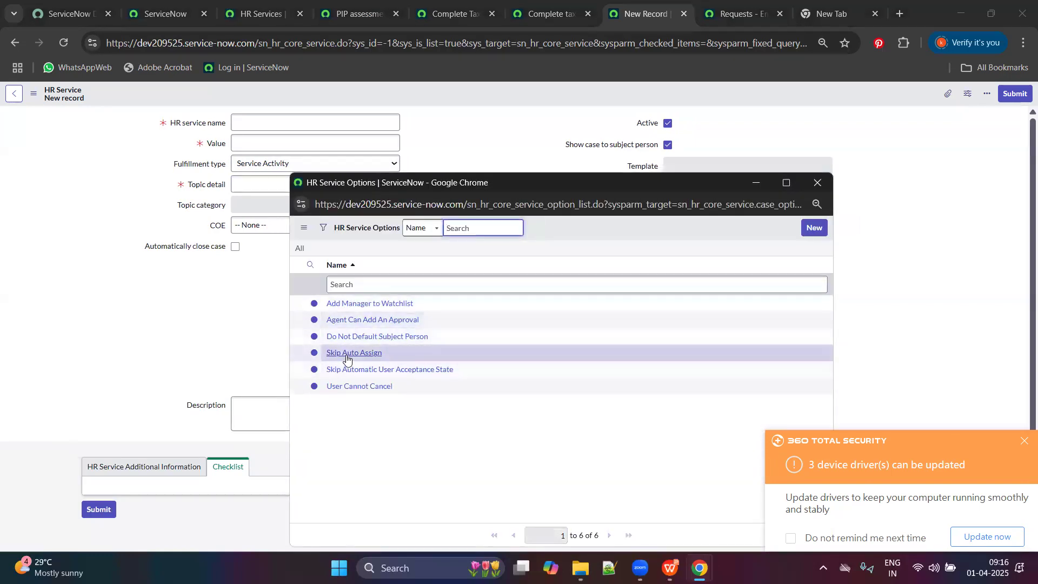
{"action": "left_click", "coordinate": [347, 356]}
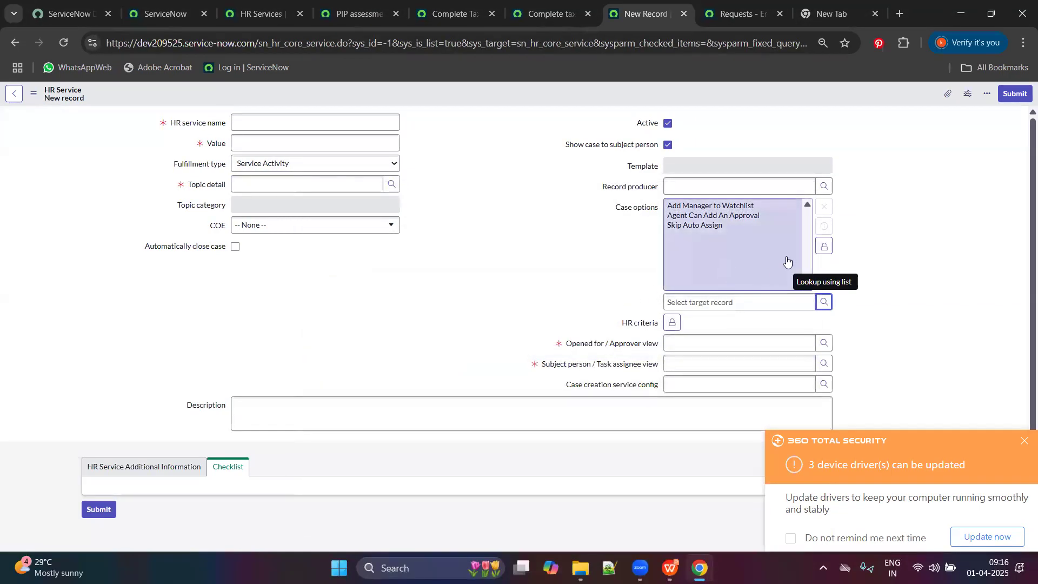
{"action": "left_click", "coordinate": [822, 245]}
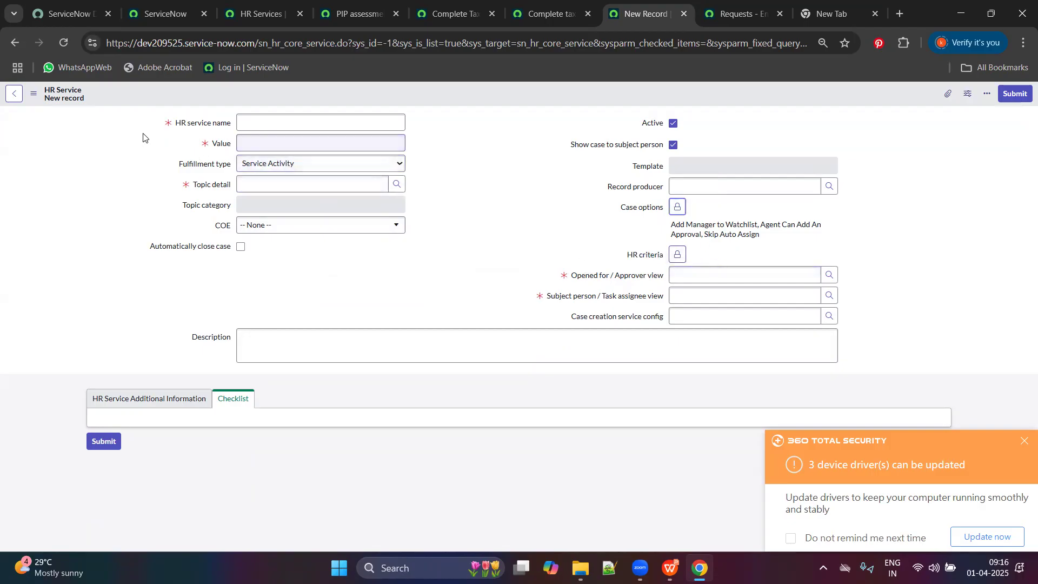
Step: Highlight the HR service name label, the Skip Auto Assign and Add Manager to Watchlist options, and the HR criteria field
{"action": "left_click_drag", "start_coordinate": [172, 124], "coordinate": [233, 124]}
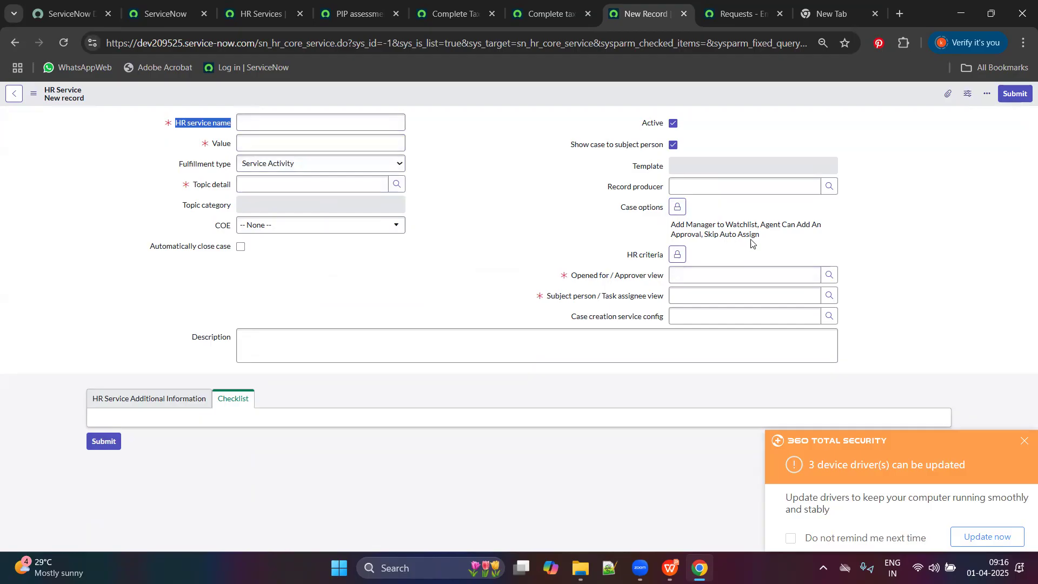
{"action": "left_click_drag", "start_coordinate": [704, 235], "coordinate": [760, 237]}
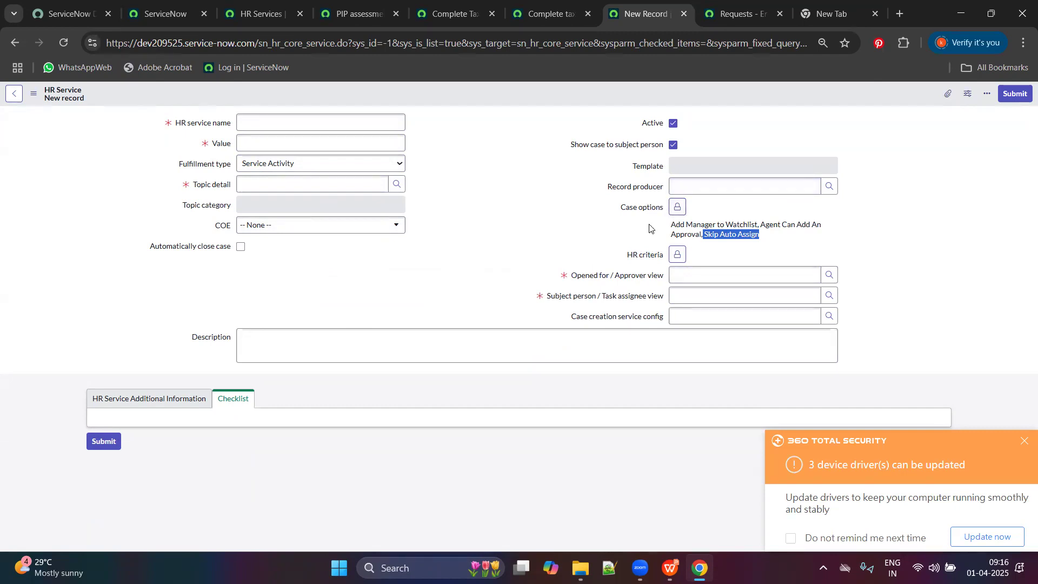
{"action": "left_click_drag", "start_coordinate": [671, 224], "coordinate": [757, 223]}
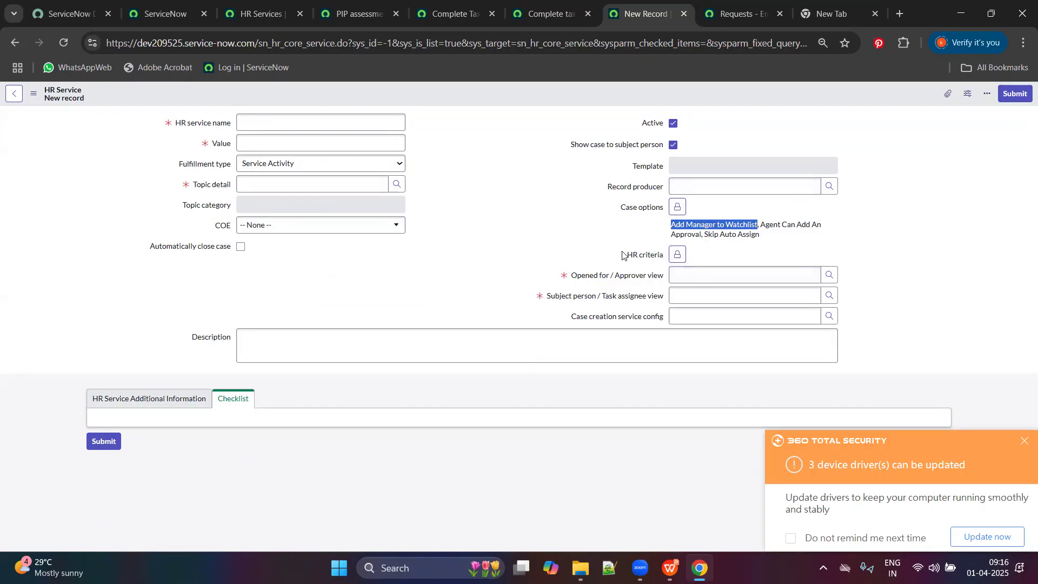
{"action": "left_click_drag", "start_coordinate": [660, 258], "coordinate": [685, 259]}
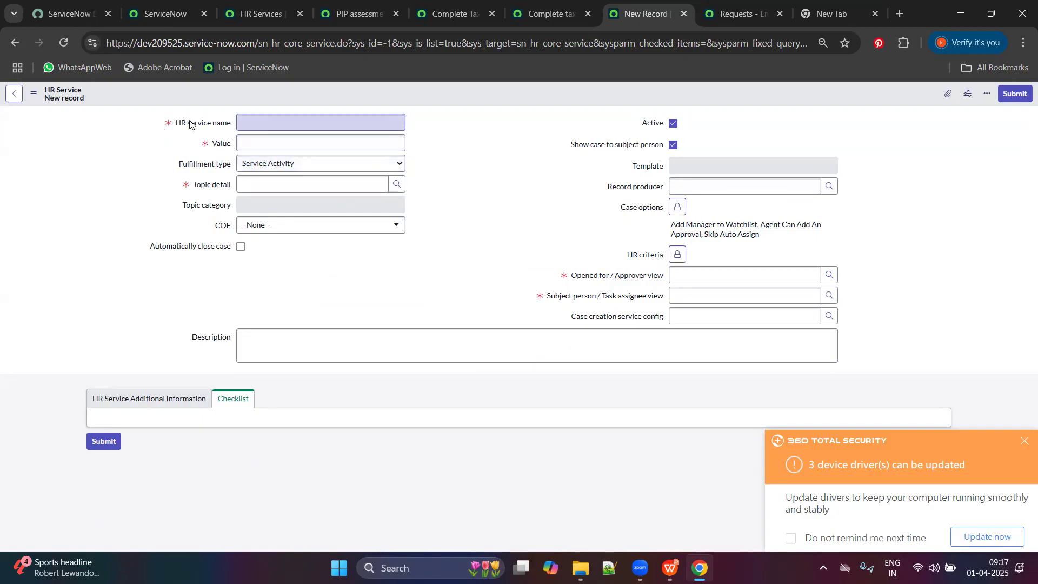
{"action": "left_click_drag", "start_coordinate": [192, 126], "coordinate": [265, 119]}
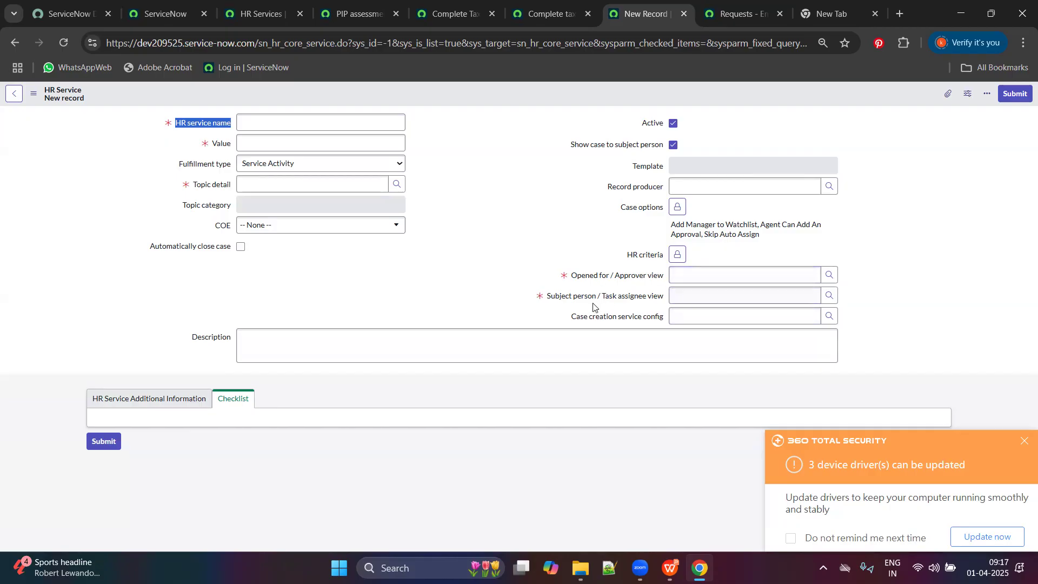
Step: Point out the Opened for / Approver view and Case creation service config fields, and view the HR Service Additional Information and Checklist sections
{"action": "left_click", "coordinate": [712, 275]}
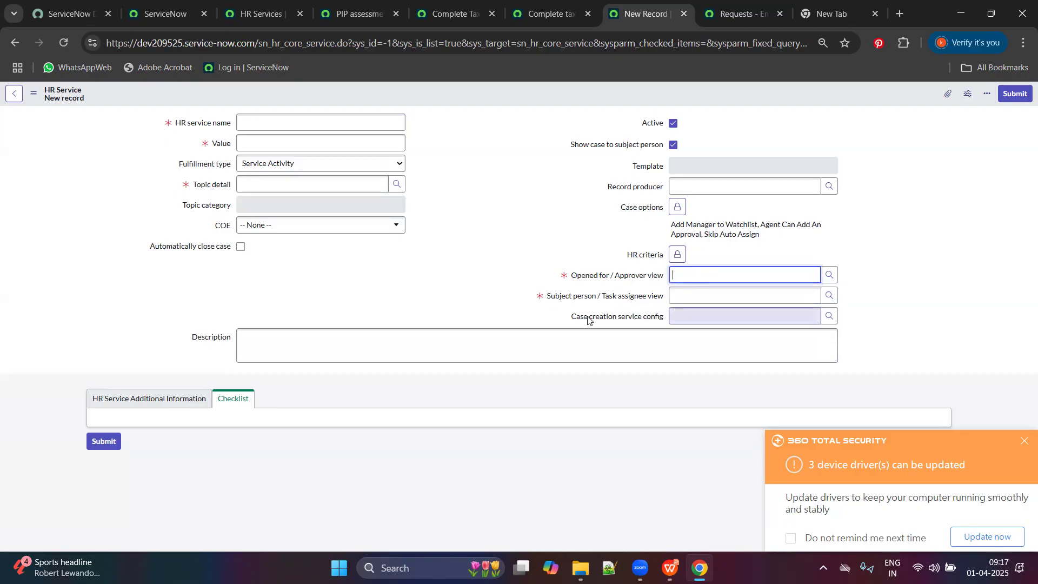
{"action": "left_click_drag", "start_coordinate": [588, 317], "coordinate": [658, 318]}
{"action": "left_click", "coordinate": [159, 400]}
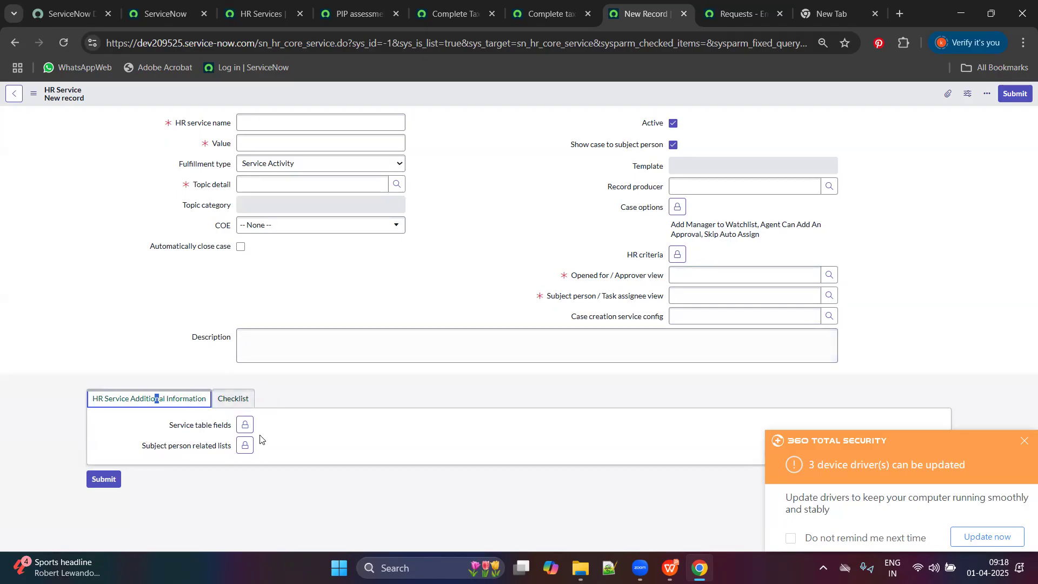
{"action": "left_click", "coordinate": [260, 119]}
{"action": "left_click", "coordinate": [279, 261]}
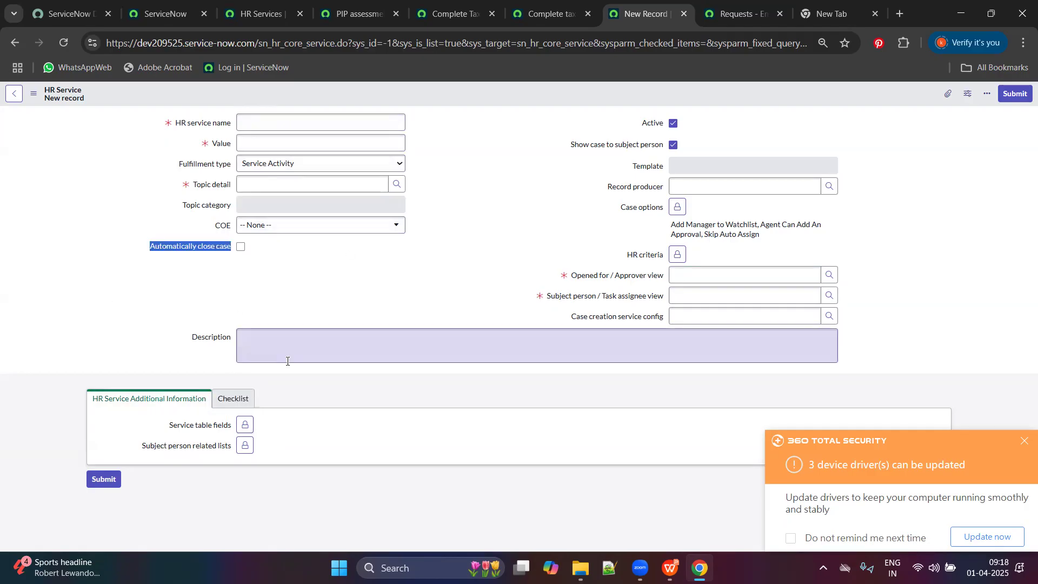
{"action": "left_click", "coordinate": [246, 401]}
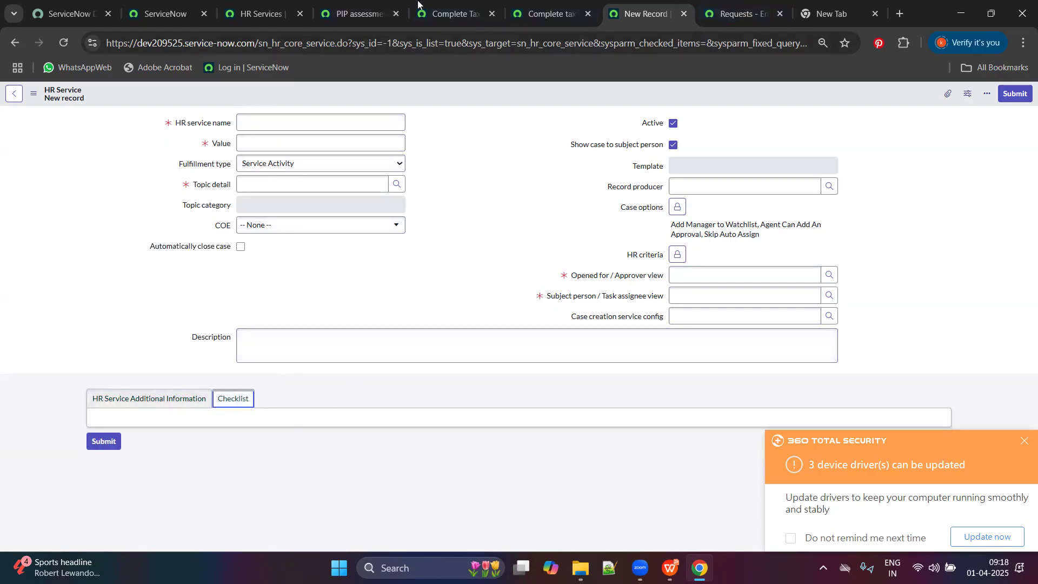
Step: Locate the Work Visa Transfer Request service in the HR Services list and dismiss the driver update notification
{"action": "left_click", "coordinate": [393, 4]}
{"action": "left_click", "coordinate": [268, 5]}
{"action": "scroll", "coordinate": [387, 461], "scroll_direction": "down", "scroll_amount": 3}
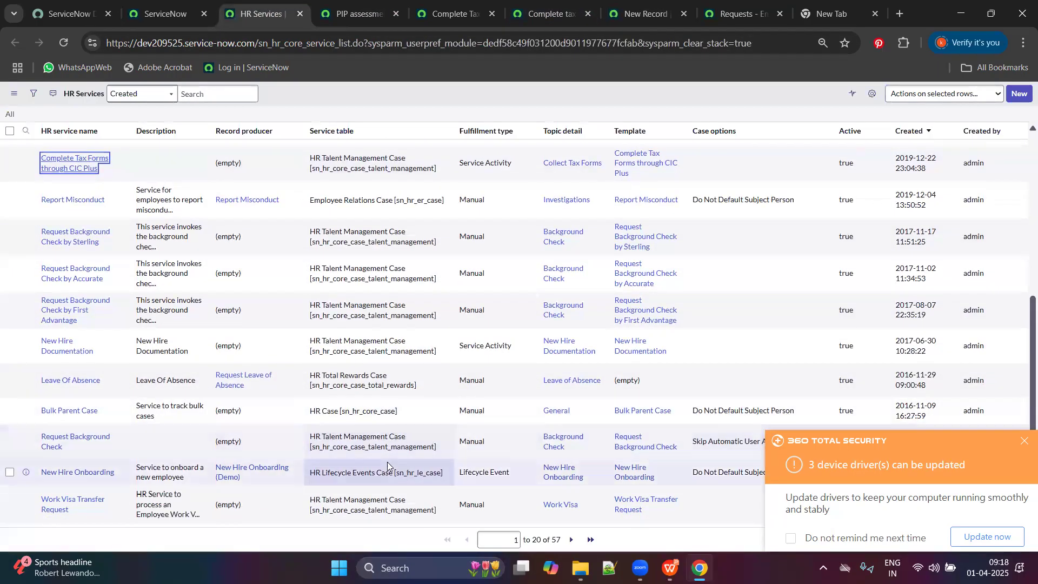
{"action": "left_click_drag", "start_coordinate": [90, 502], "coordinate": [67, 507]}
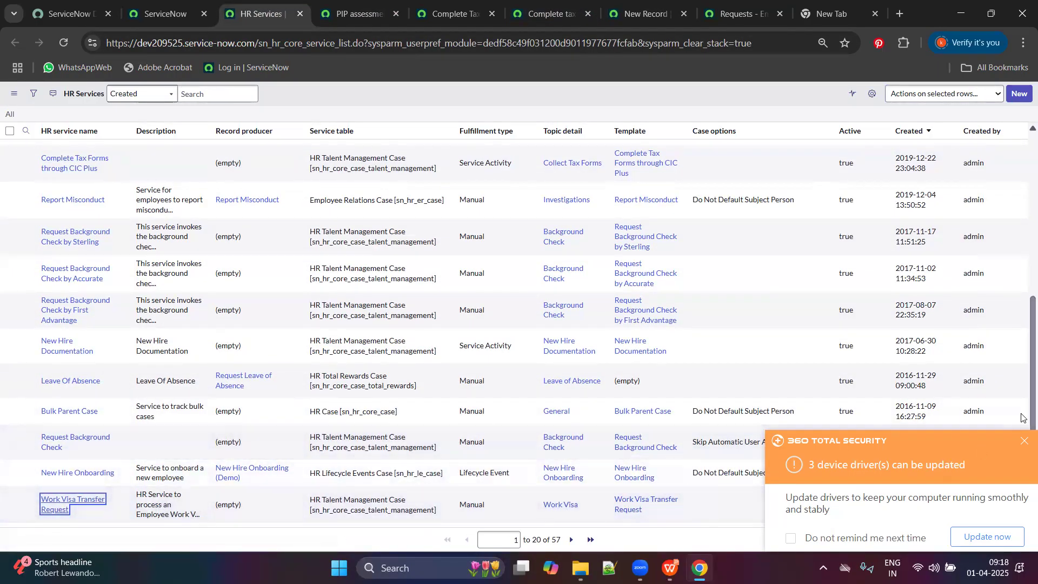
{"action": "left_click", "coordinate": [1024, 441]}
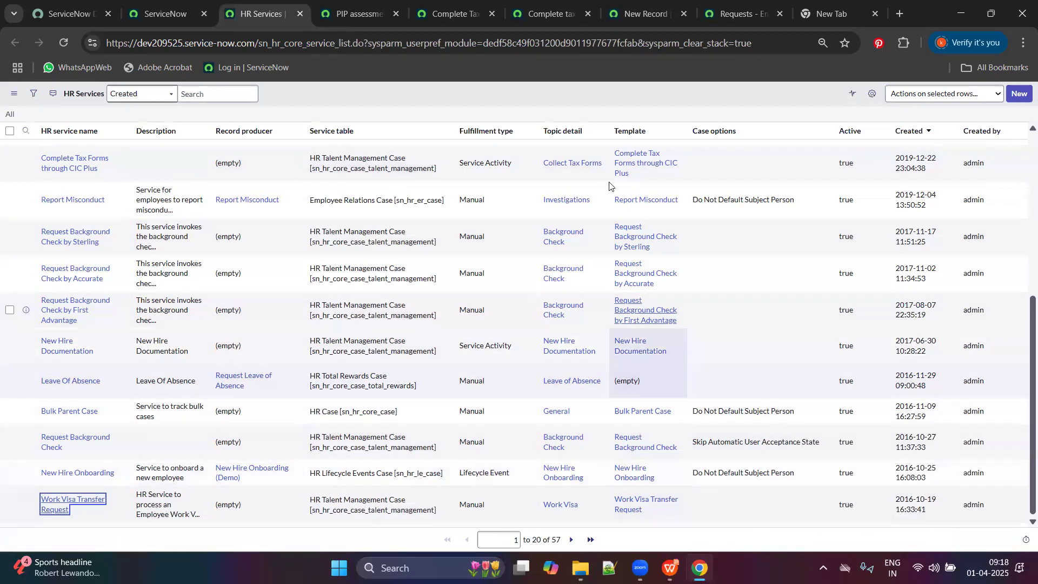
Step: Close the PIP assessment, tax forms, new HR service and Employee Center requests pages
{"action": "left_click", "coordinate": [426, 12]}
{"action": "left_click", "coordinate": [396, 13]}
{"action": "left_click", "coordinate": [396, 14]}
{"action": "left_click", "coordinate": [396, 13]}
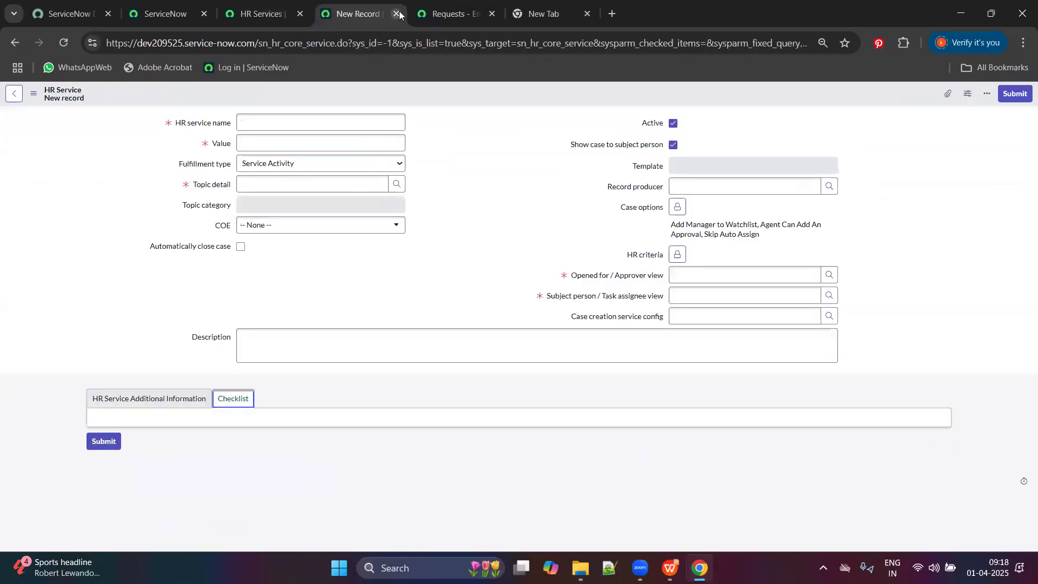
{"action": "left_click", "coordinate": [399, 14]}
{"action": "left_click", "coordinate": [567, 131]}
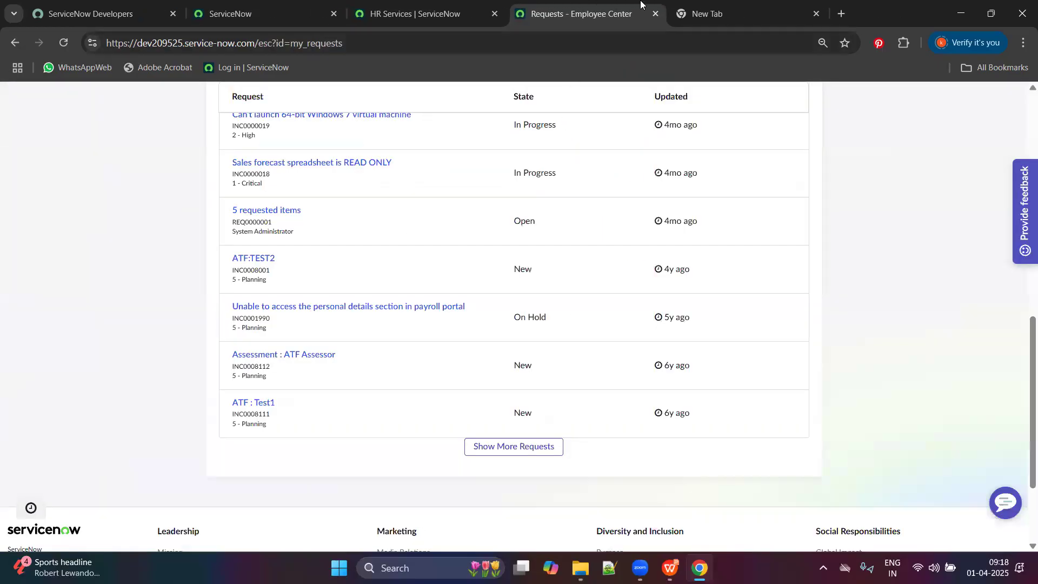
{"action": "left_click", "coordinate": [655, 13]}
Step: Open the Work Visa Transfer Request HR service from the HR Services list in a separate browser tab
{"action": "left_click", "coordinate": [465, 12]}
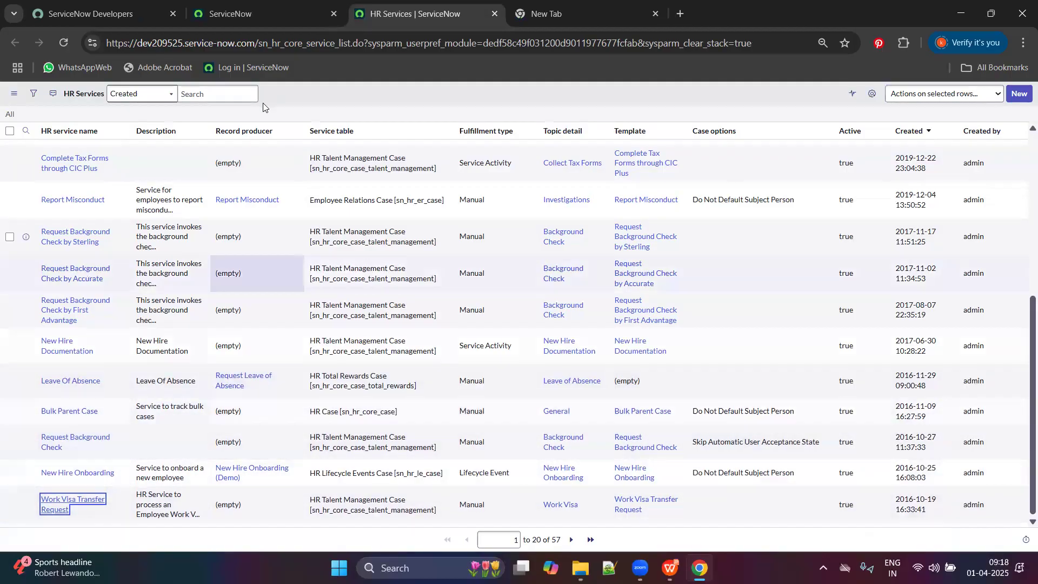
{"action": "left_click", "coordinate": [265, 13]}
{"action": "left_click", "coordinate": [546, 10]}
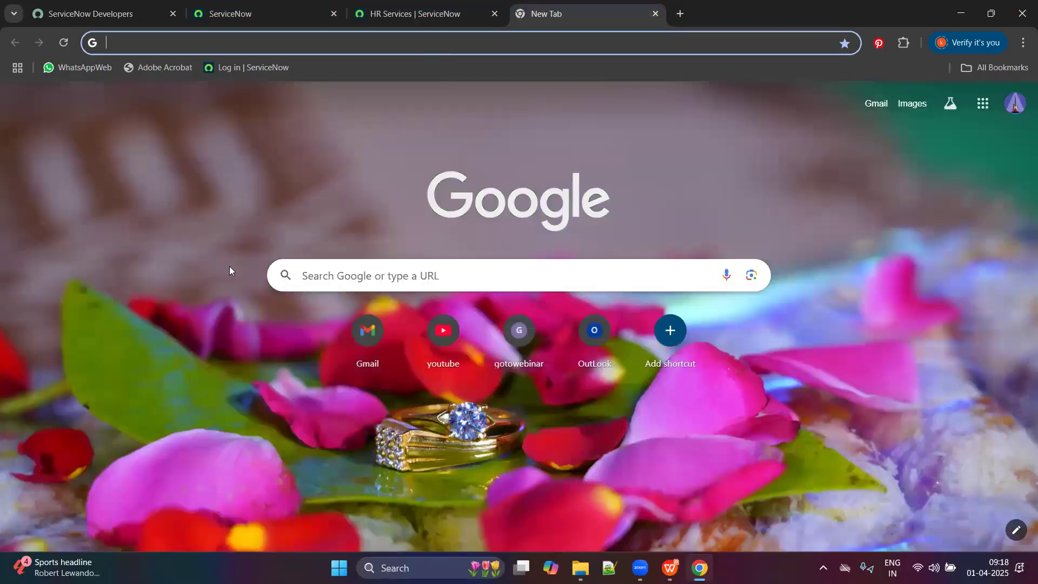
{"action": "left_click", "coordinate": [350, 10]}
{"action": "left_click", "coordinate": [73, 499], "text": "ctrl"}
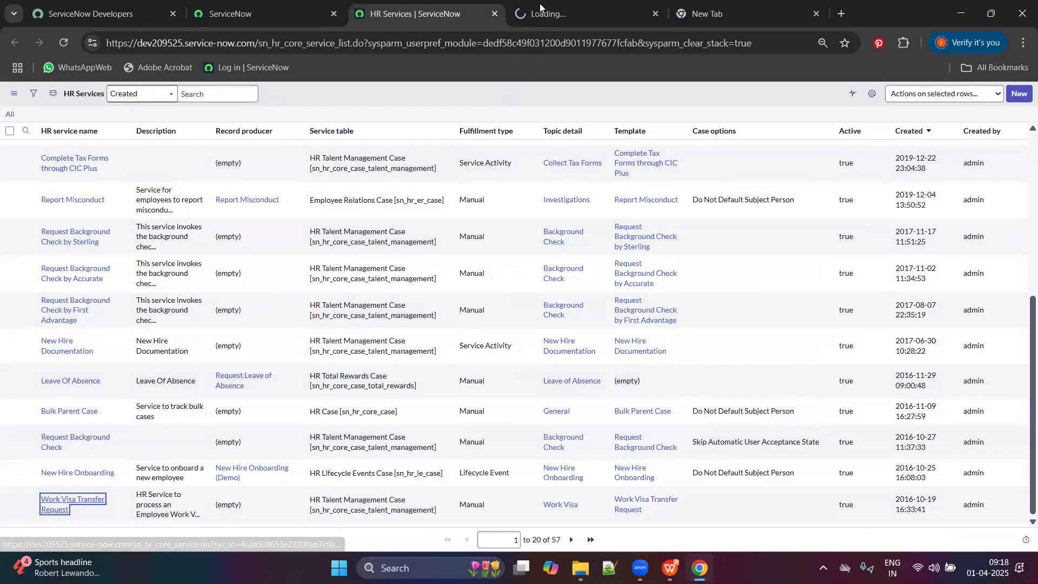
{"action": "left_click", "coordinate": [540, 8]}
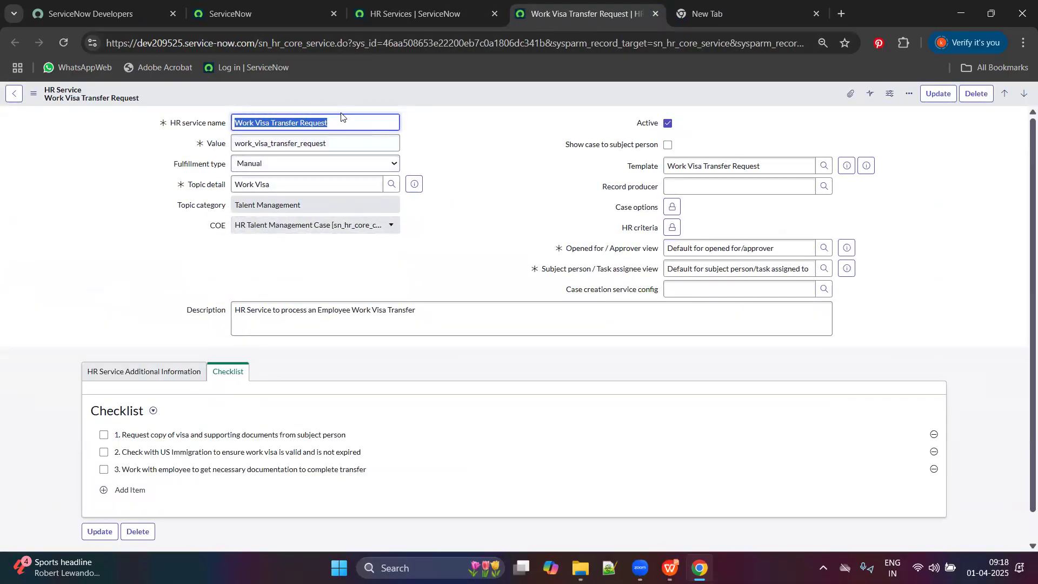
Step: Open Create New Case in a separate browser tab, then search for and select the employee
{"action": "left_click", "coordinate": [90, 10]}
{"action": "left_click", "coordinate": [230, 12]}
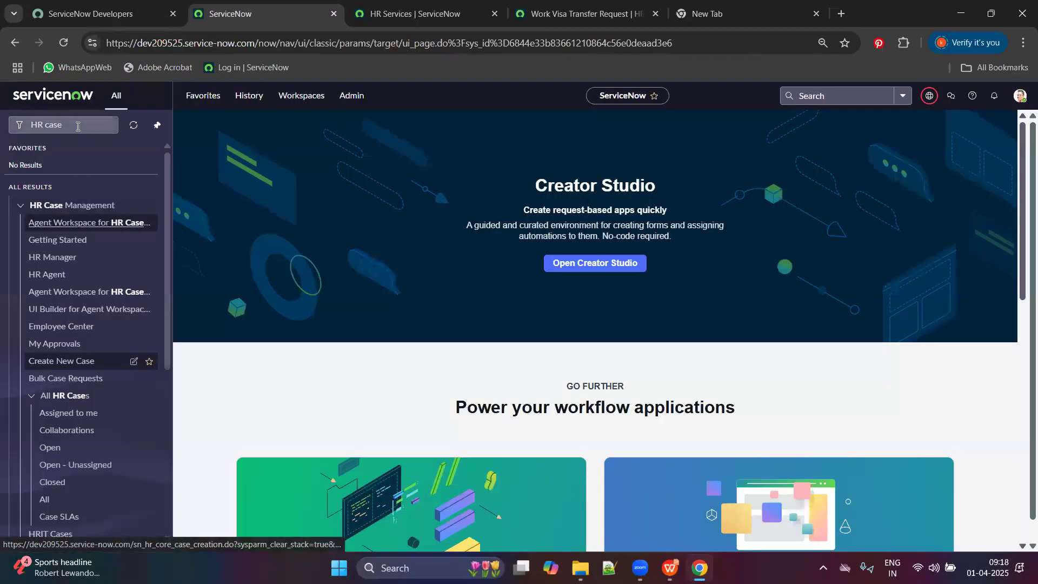
{"action": "left_click", "coordinate": [73, 357], "text": "ctrl"}
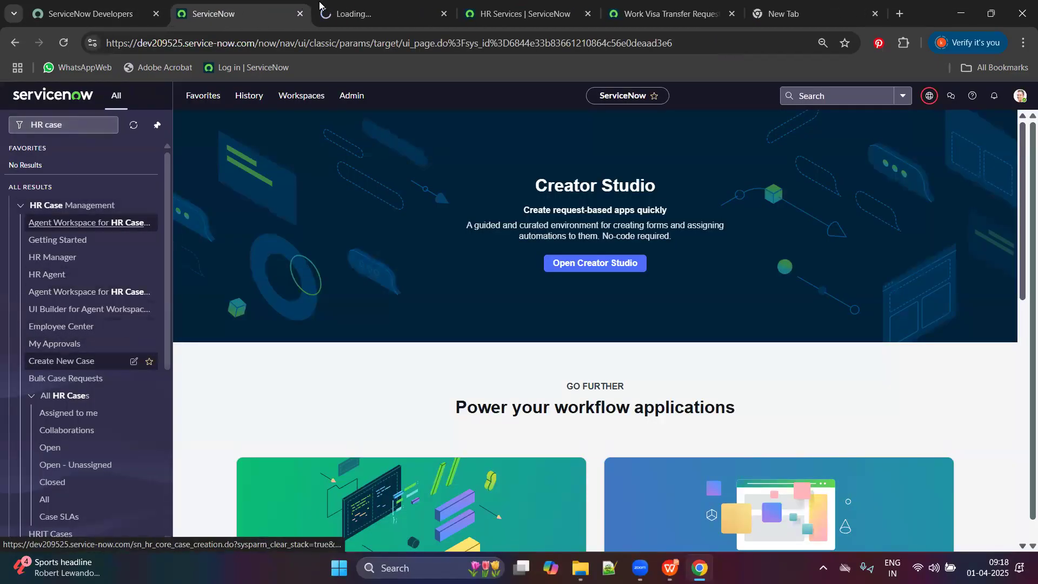
{"action": "left_click", "coordinate": [323, 8]}
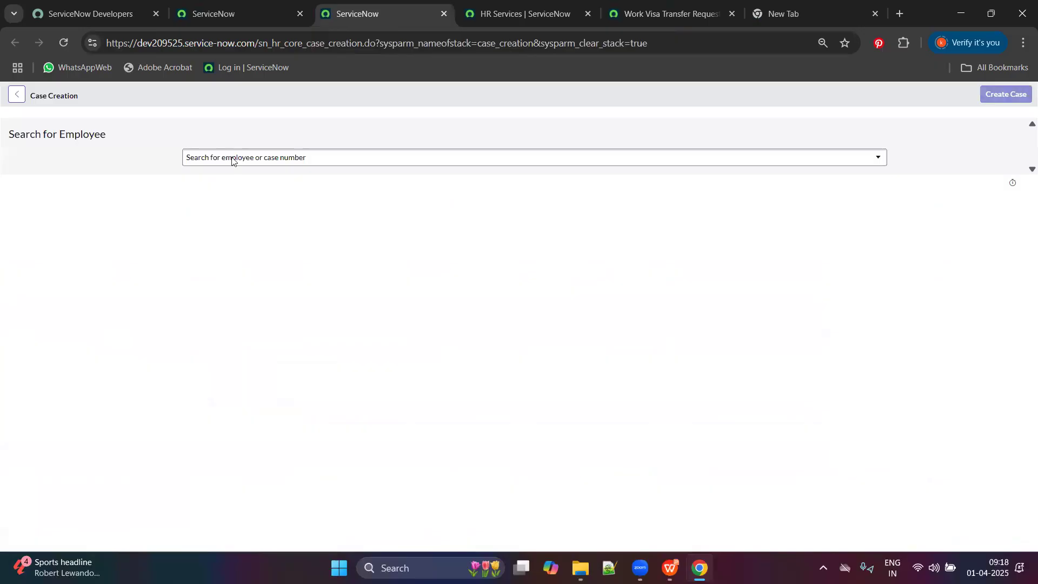
{"action": "left_click", "coordinate": [232, 161]}
{"action": "type", "text": "pav"}
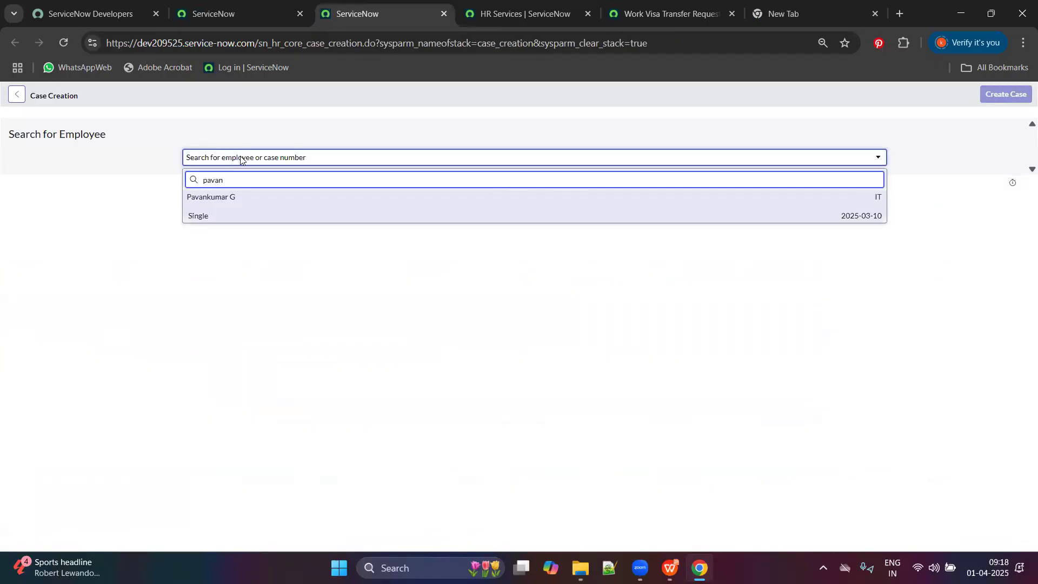
{"action": "type", "text": "an"}
{"action": "left_click", "coordinate": [261, 199]}
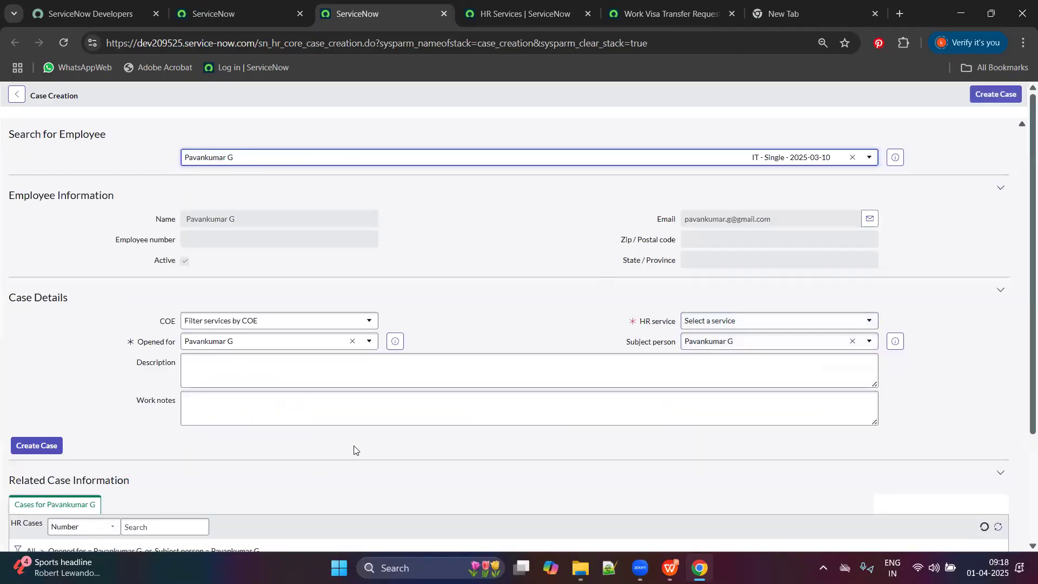
Step: Create the case with Work Visa Transfer Request as the HR service and view its fulfillment checklist
{"action": "left_click", "coordinate": [801, 319]}
{"action": "type", "text": "Work Visa Transfer Request"}
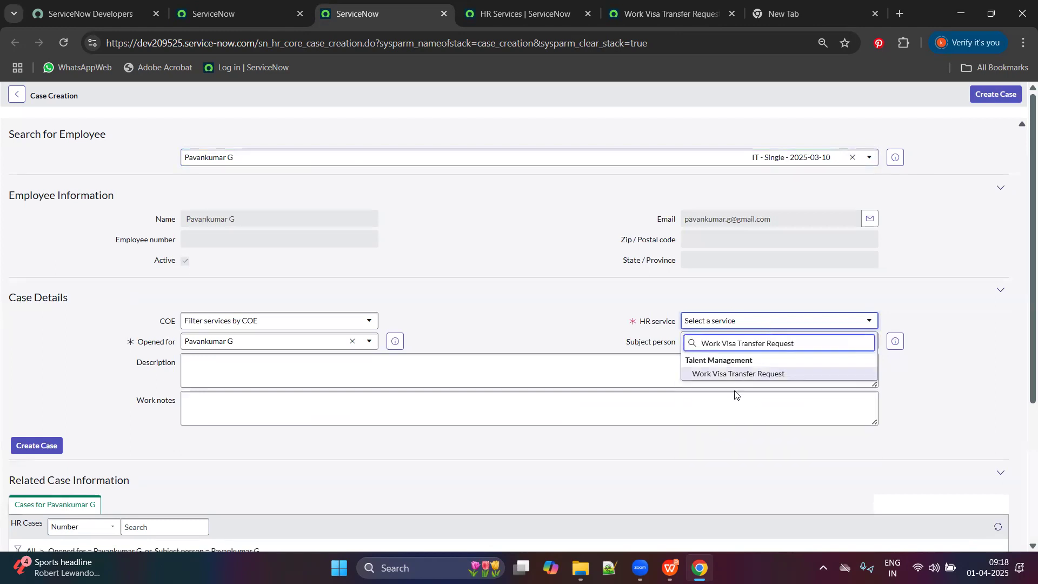
{"action": "left_click", "coordinate": [743, 373]}
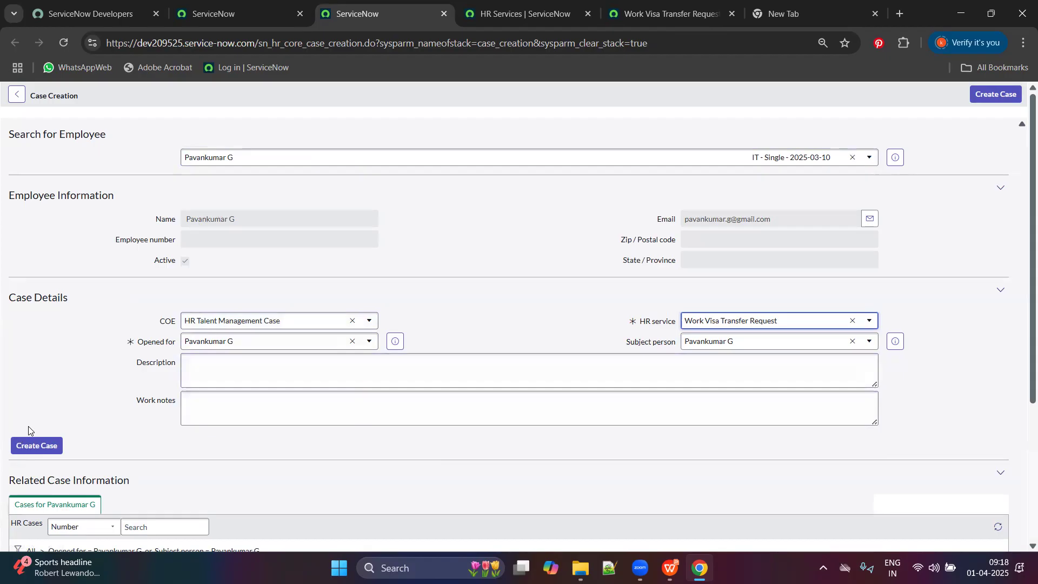
{"action": "left_click", "coordinate": [44, 446]}
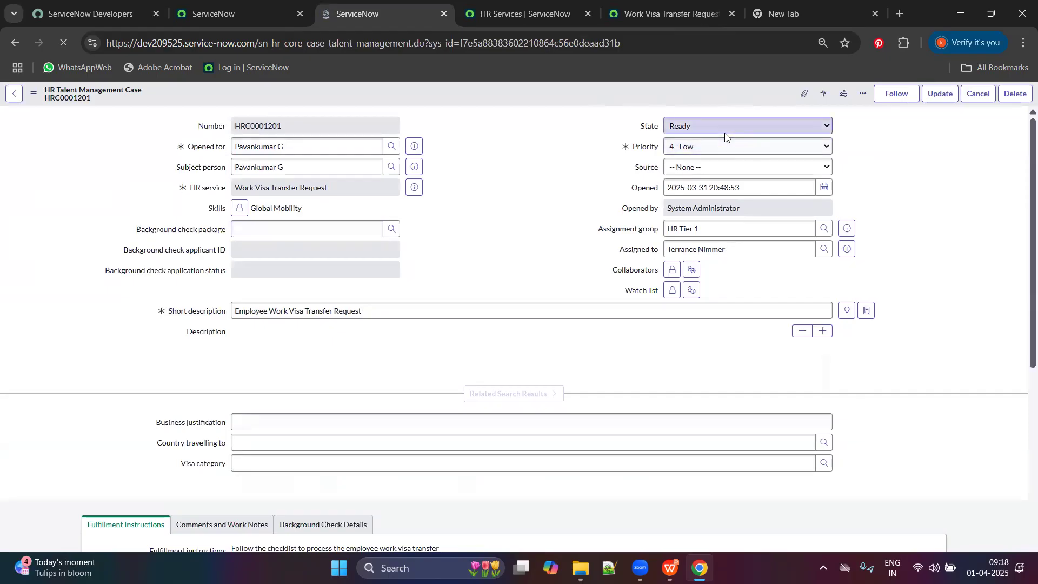
{"action": "scroll", "coordinate": [146, 373], "scroll_direction": "down", "scroll_amount": 10}
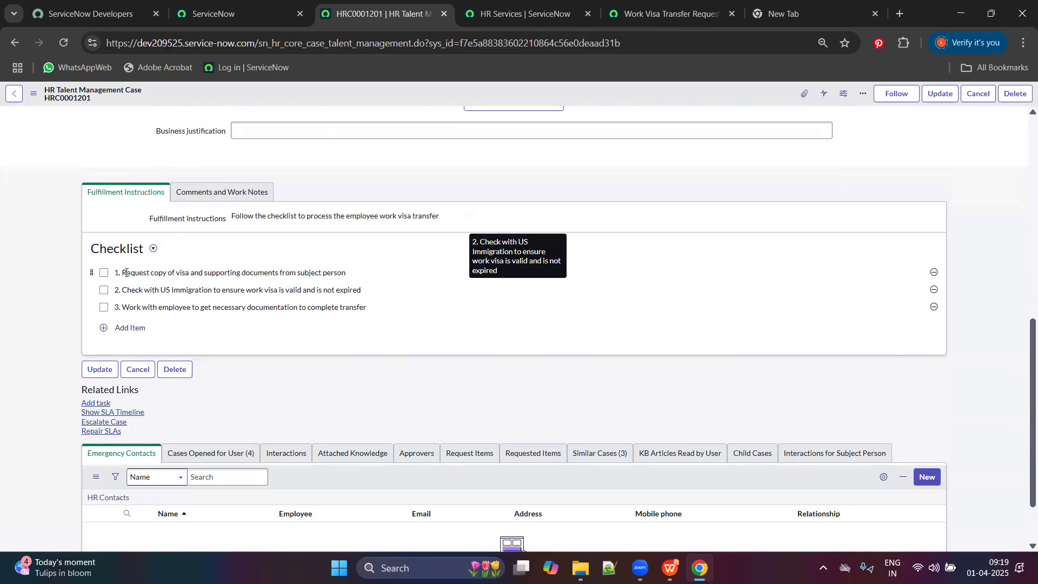
Step: Compare the checklist on the Work Visa Transfer Request HR service with the checklist on the created case
{"action": "key", "text": "ctrl+Tab"}
{"action": "key", "text": "ctrl+Tab"}
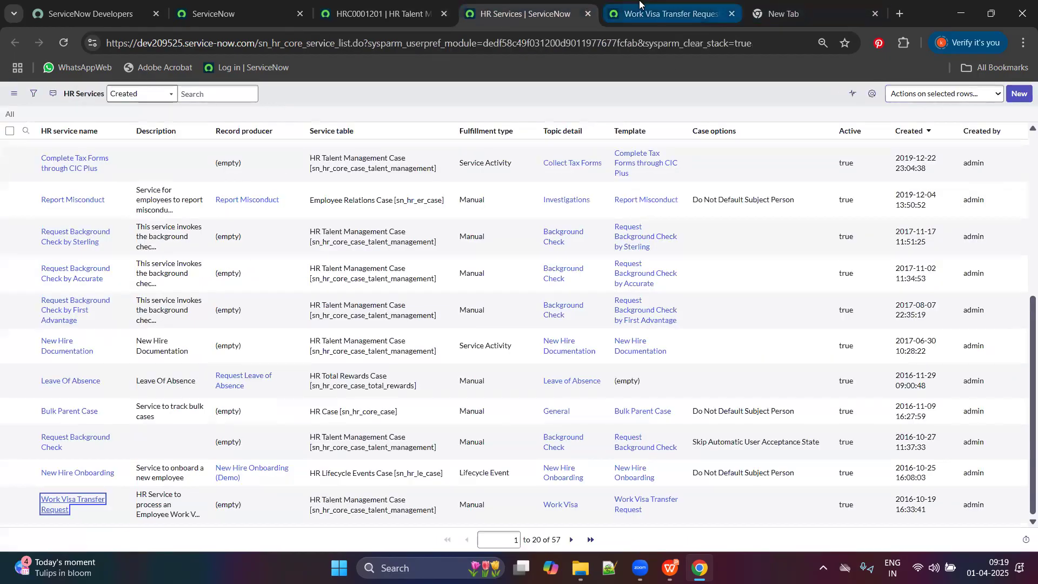
{"action": "scroll", "coordinate": [98, 304], "scroll_direction": "down", "scroll_amount": 1}
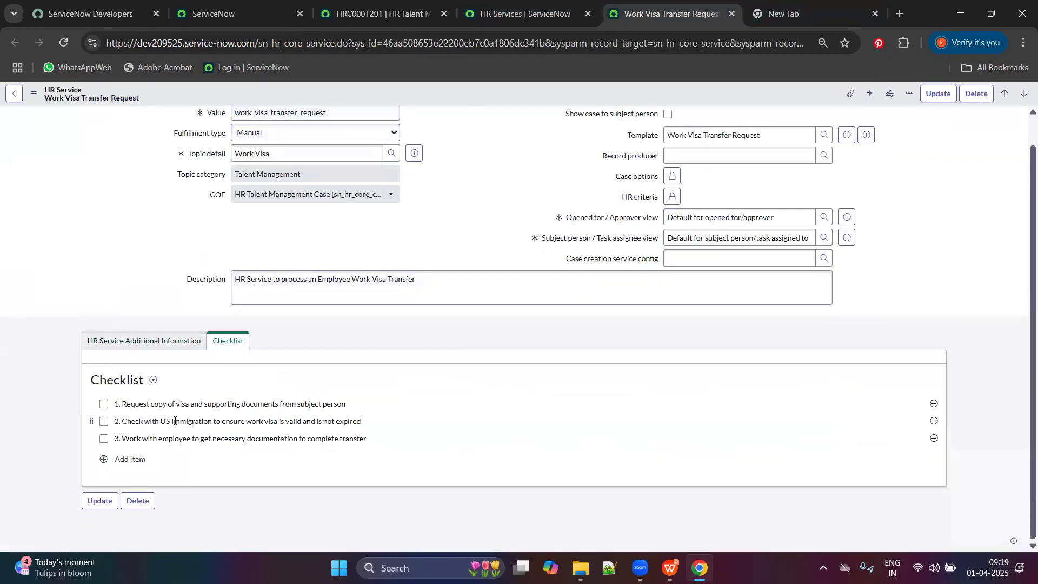
{"action": "left_click", "coordinate": [154, 451]}
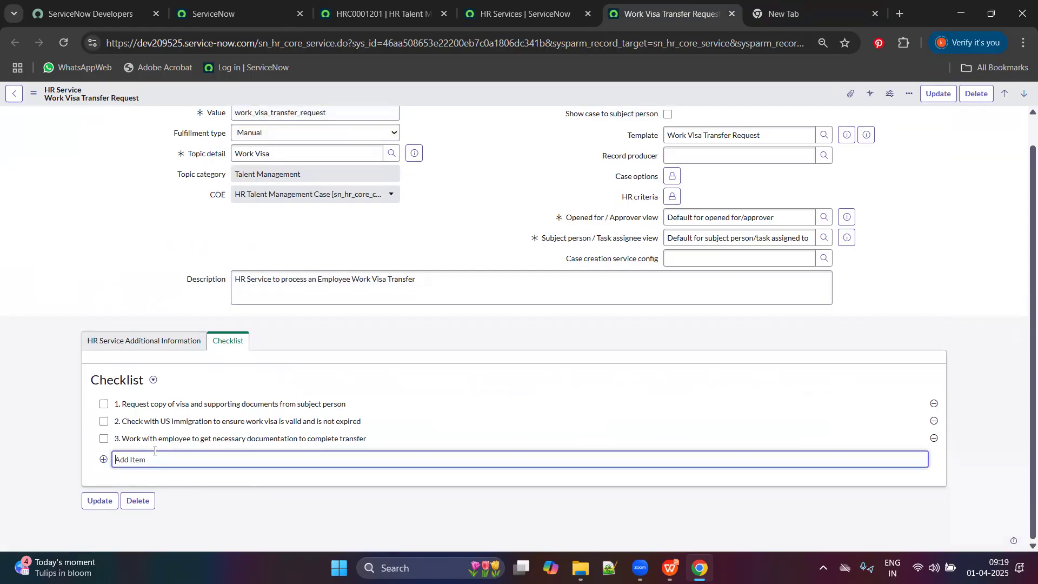
{"action": "key", "text": "ctrl+shift+Tab"}
{"action": "key", "text": "ctrl+shift+Tab"}
{"action": "scroll", "coordinate": [300, 271], "scroll_direction": "down", "scroll_amount": 1}
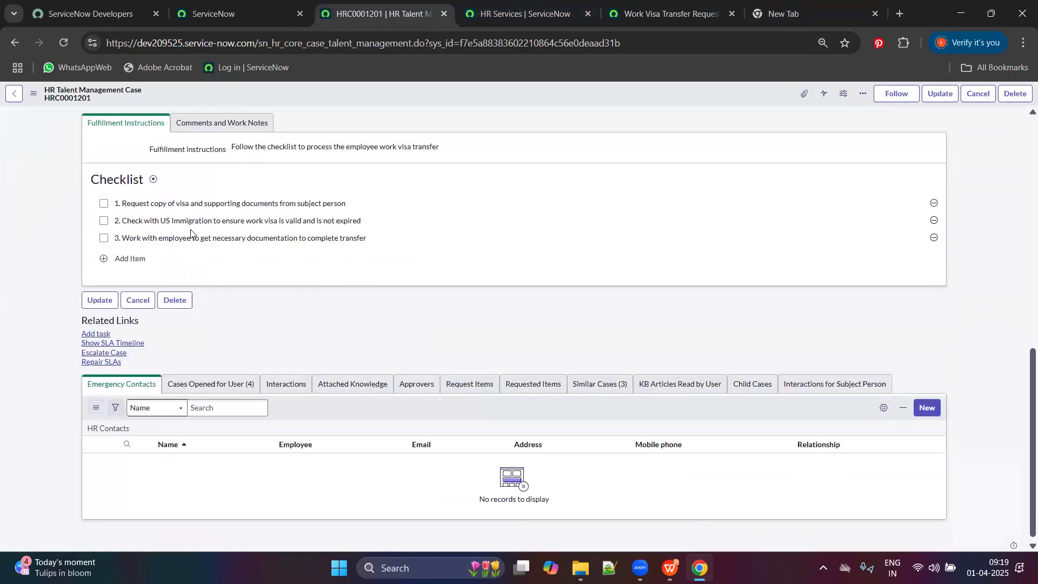
{"action": "scroll", "coordinate": [300, 272], "scroll_direction": "up", "scroll_amount": 5}
{"action": "scroll", "coordinate": [107, 485], "scroll_direction": "down", "scroll_amount": 1}
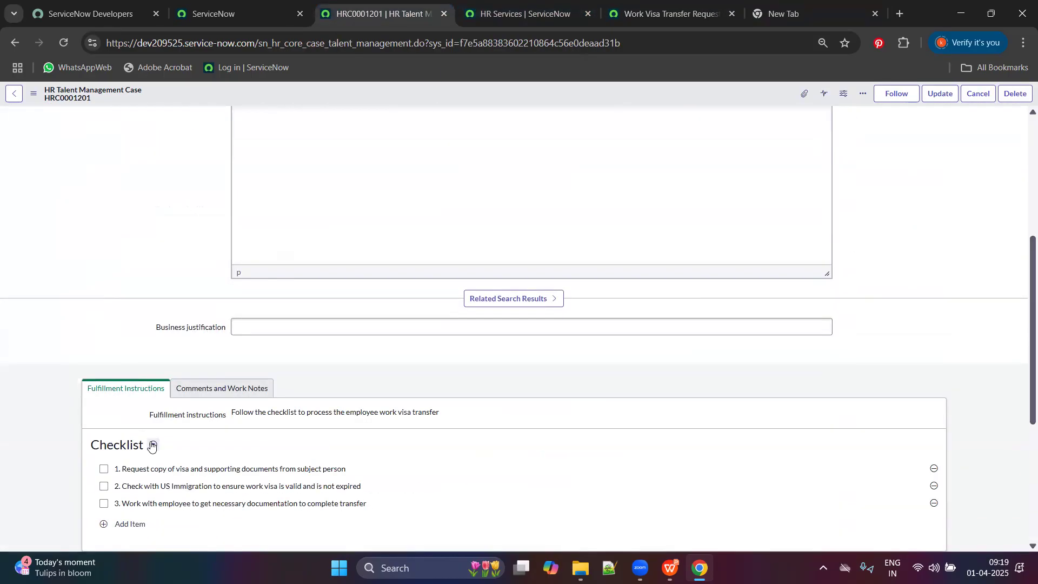
{"action": "scroll", "coordinate": [130, 427], "scroll_direction": "down", "scroll_amount": 2}
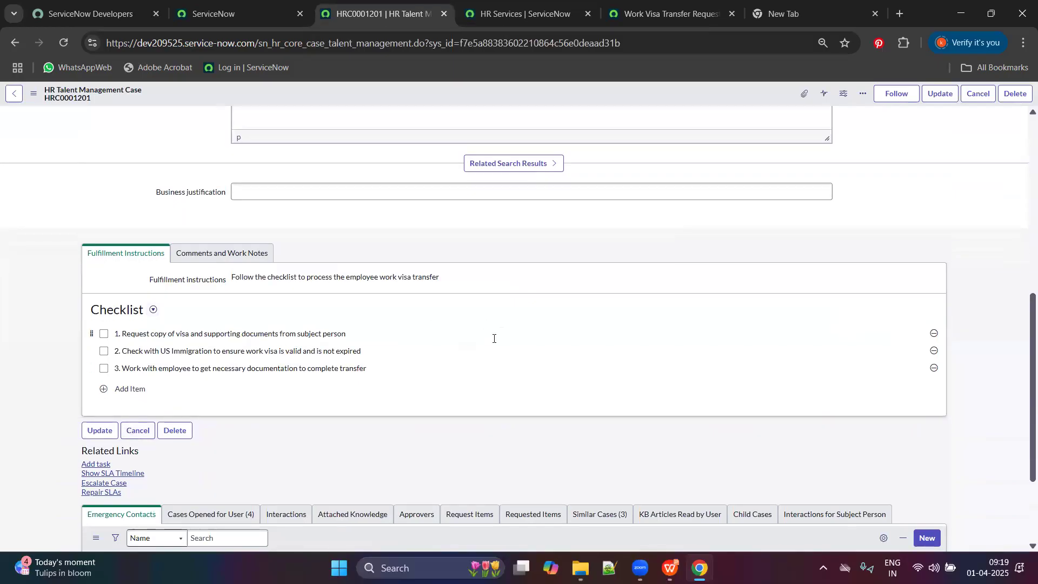
Step: Set the State of the Work Visa Transfer Request case to Closed Complete
{"action": "scroll", "coordinate": [420, 368], "scroll_direction": "up", "scroll_amount": 8}
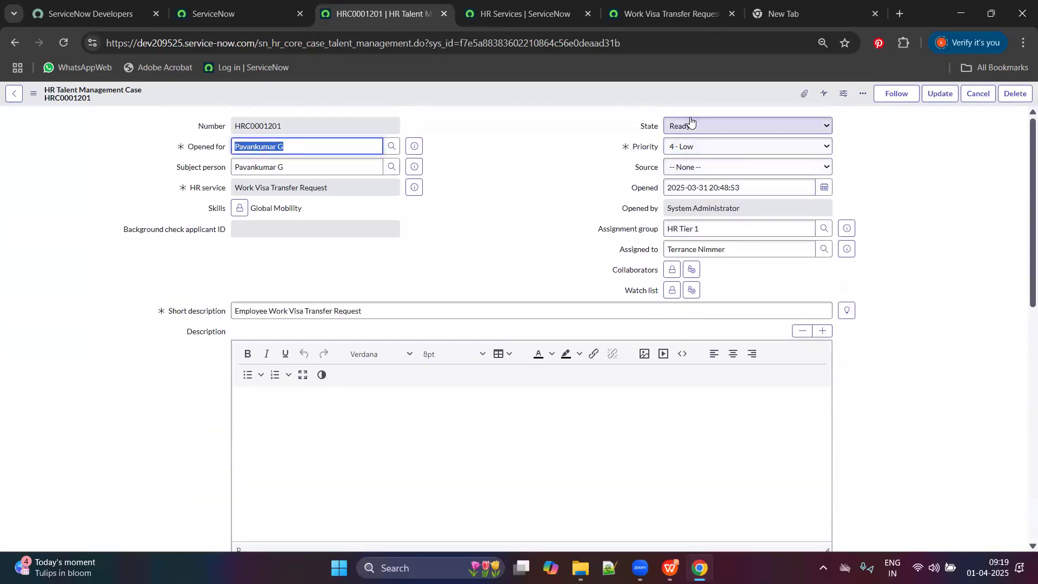
{"action": "left_click", "coordinate": [687, 125]}
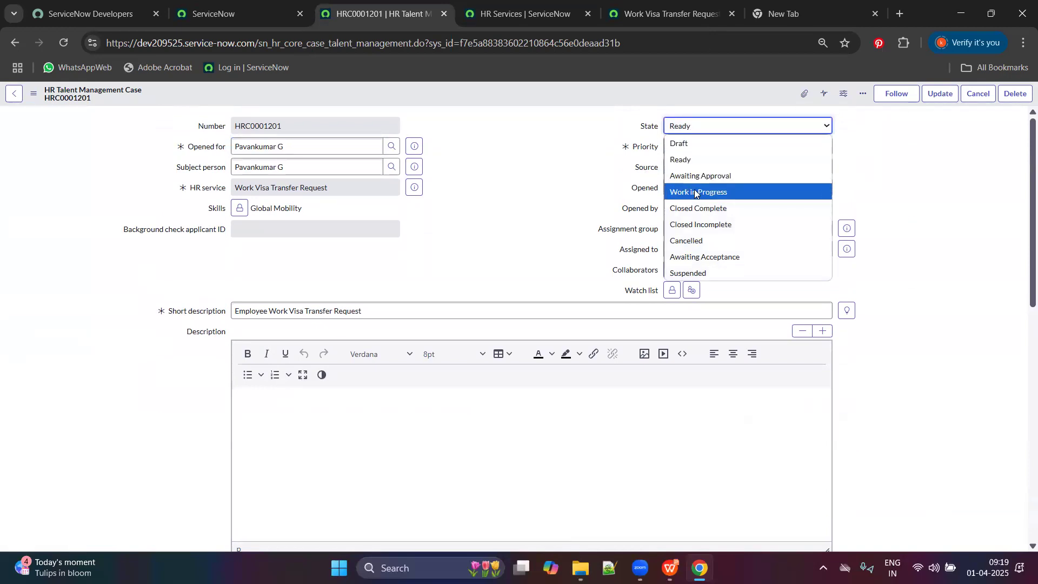
{"action": "left_click", "coordinate": [689, 209]}
Step: Mark all three fulfillment checklist items on the case as done, from requesting the visa copy to getting the transfer documentation
{"action": "scroll", "coordinate": [261, 331], "scroll_direction": "down", "scroll_amount": 9}
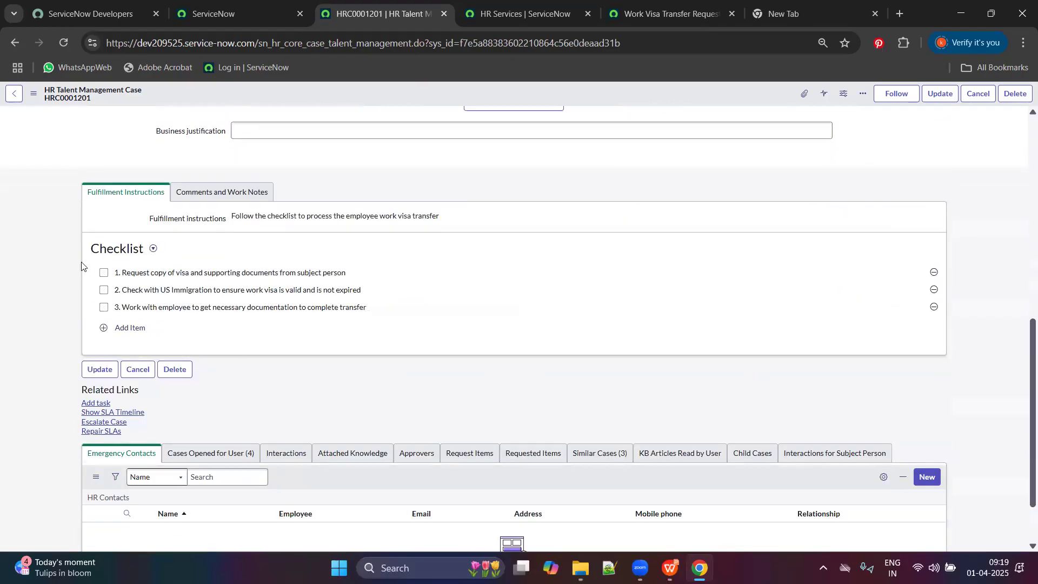
{"action": "left_click_drag", "start_coordinate": [87, 243], "coordinate": [281, 325]}
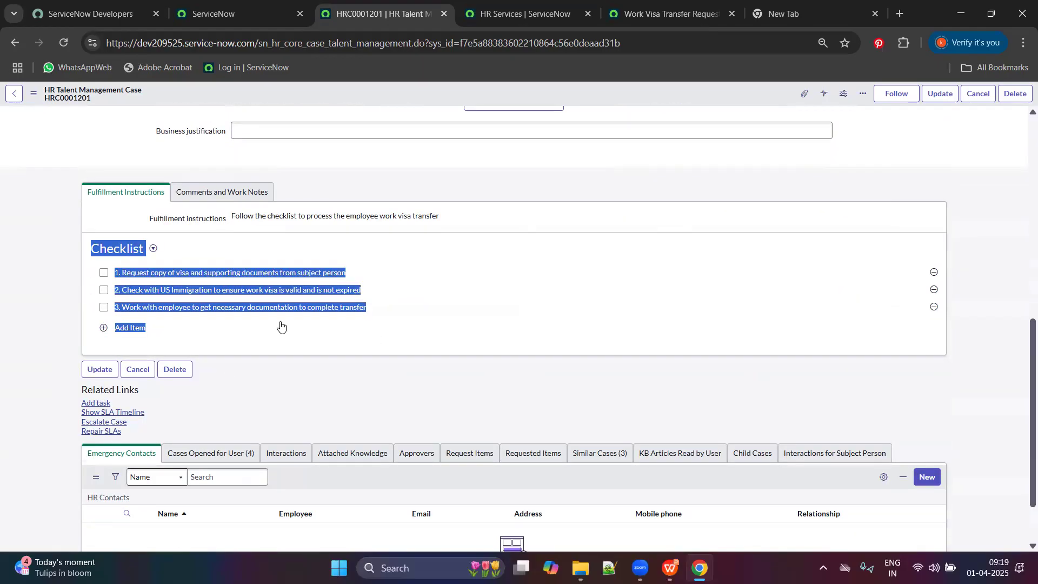
{"action": "left_click", "coordinate": [103, 272]}
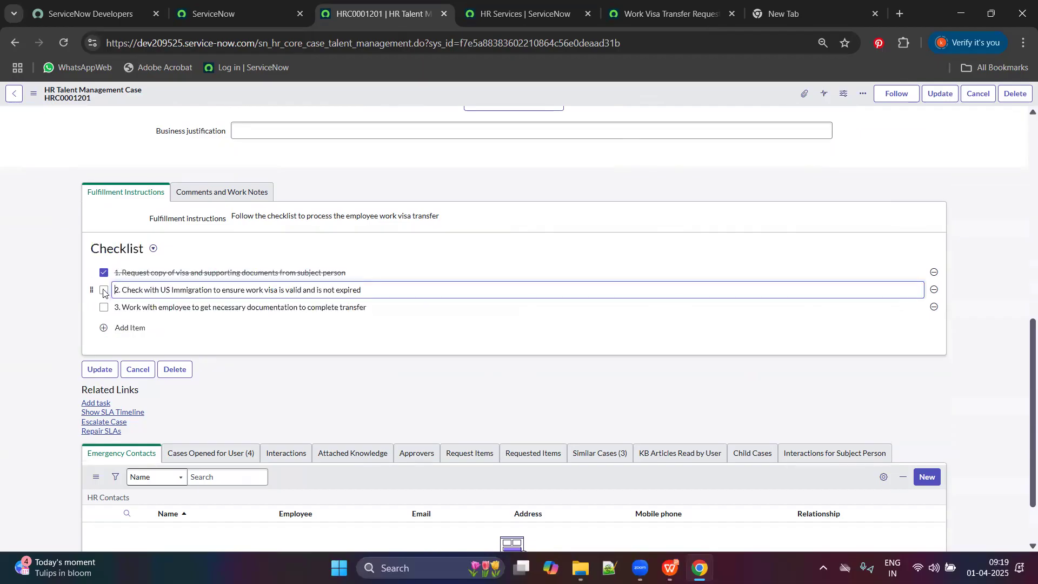
{"action": "left_click", "coordinate": [104, 290]}
{"action": "left_click", "coordinate": [103, 308]}
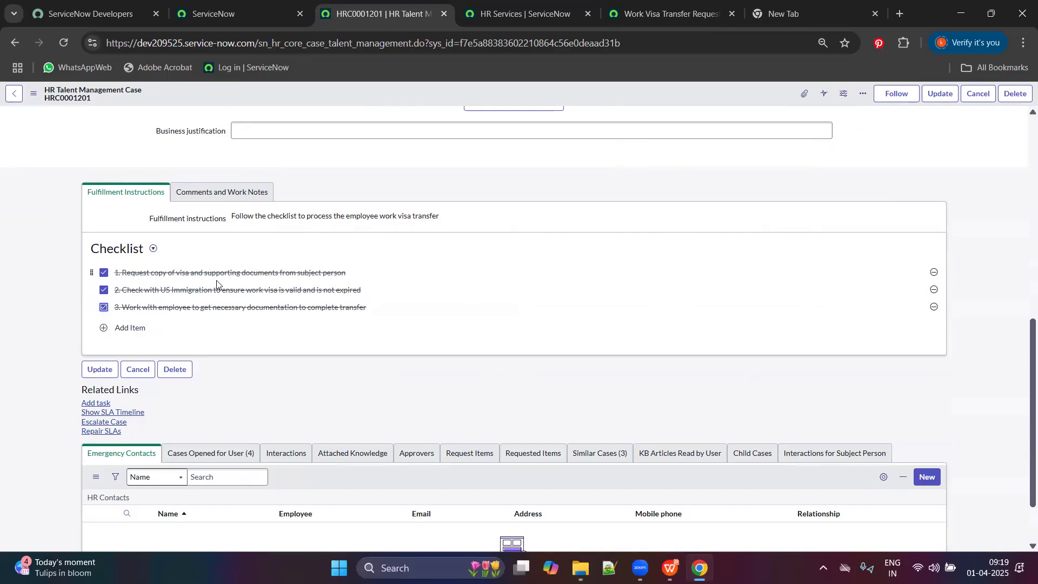
{"action": "left_click_drag", "start_coordinate": [216, 290], "coordinate": [82, 292]}
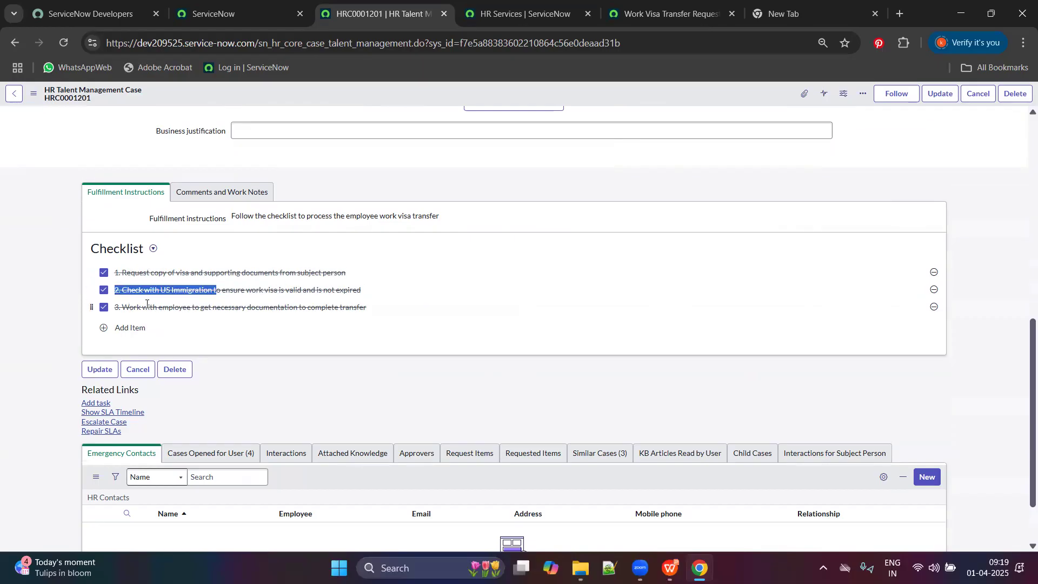
Step: Show the HR Service Additional Information section of the Work Visa Transfer Request HR service
{"action": "scroll", "coordinate": [412, 292], "scroll_direction": "up", "scroll_amount": 8}
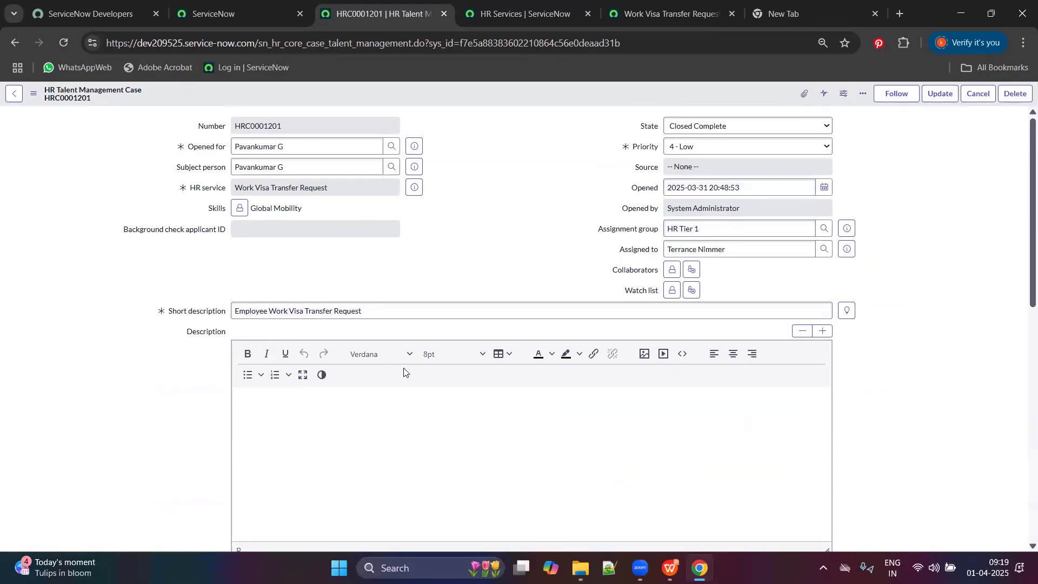
{"action": "scroll", "coordinate": [266, 368], "scroll_direction": "down", "scroll_amount": 1}
{"action": "left_click_drag", "start_coordinate": [125, 161], "coordinate": [250, 176]}
{"action": "left_click", "coordinate": [508, 5]}
{"action": "left_click", "coordinate": [650, 3]}
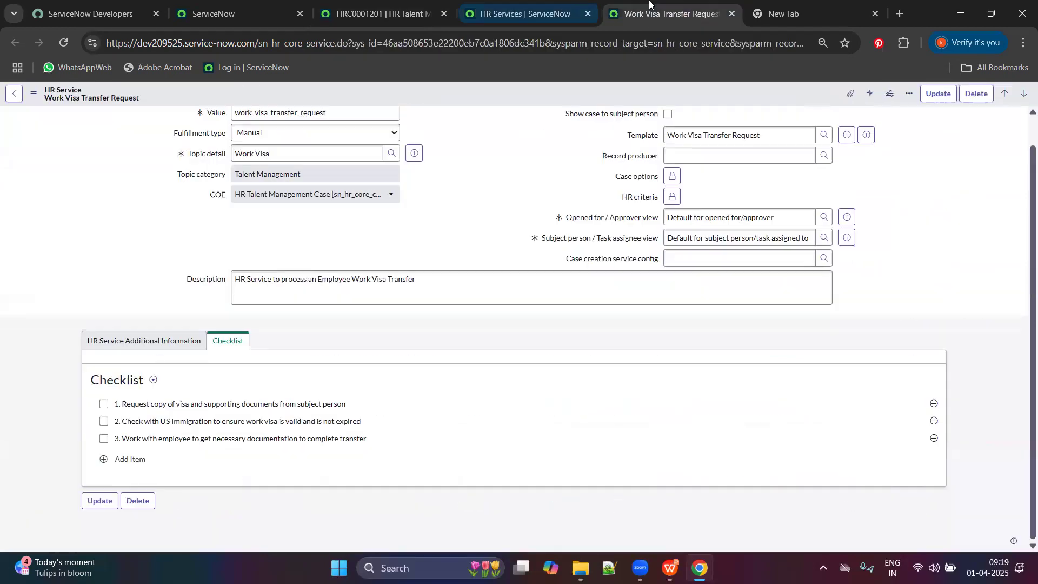
{"action": "left_click", "coordinate": [140, 346]}
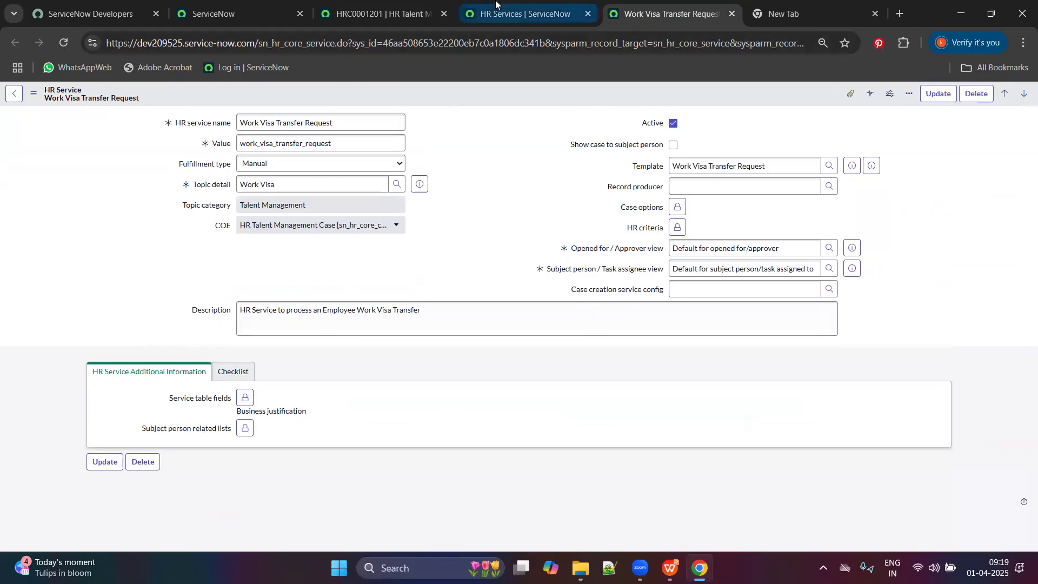
Step: Review the case form's fields, including State and Skills, against the Work Visa Transfer Request HR service record
{"action": "left_click", "coordinate": [378, 13]}
{"action": "left_click", "coordinate": [174, 231]}
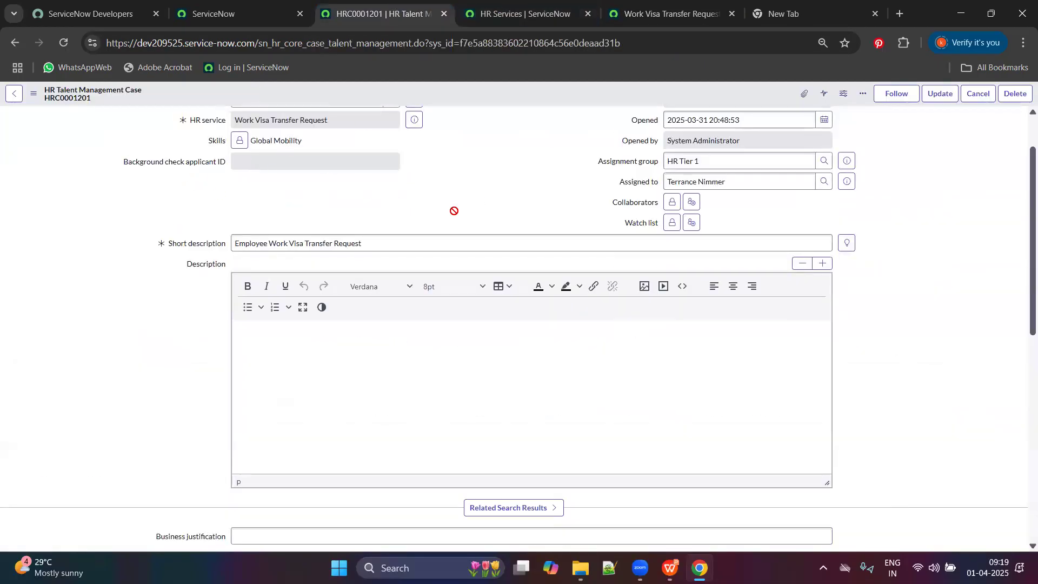
{"action": "scroll", "coordinate": [454, 211], "scroll_direction": "down", "scroll_amount": 6}
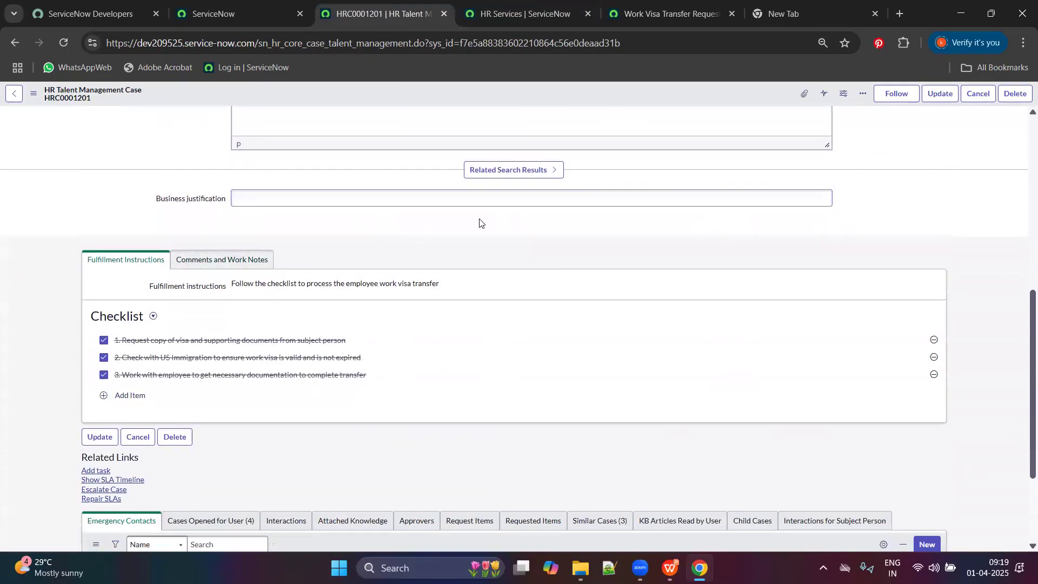
{"action": "scroll", "coordinate": [480, 222], "scroll_direction": "up", "scroll_amount": 7}
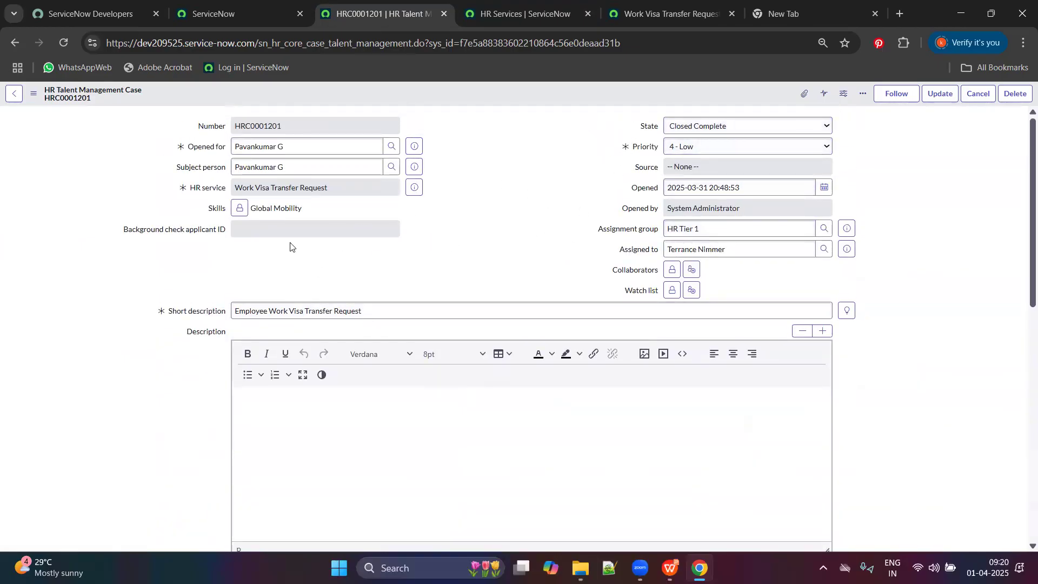
{"action": "scroll", "coordinate": [470, 209], "scroll_direction": "down", "scroll_amount": 2}
{"action": "scroll", "coordinate": [577, 165], "scroll_direction": "up", "scroll_amount": 2}
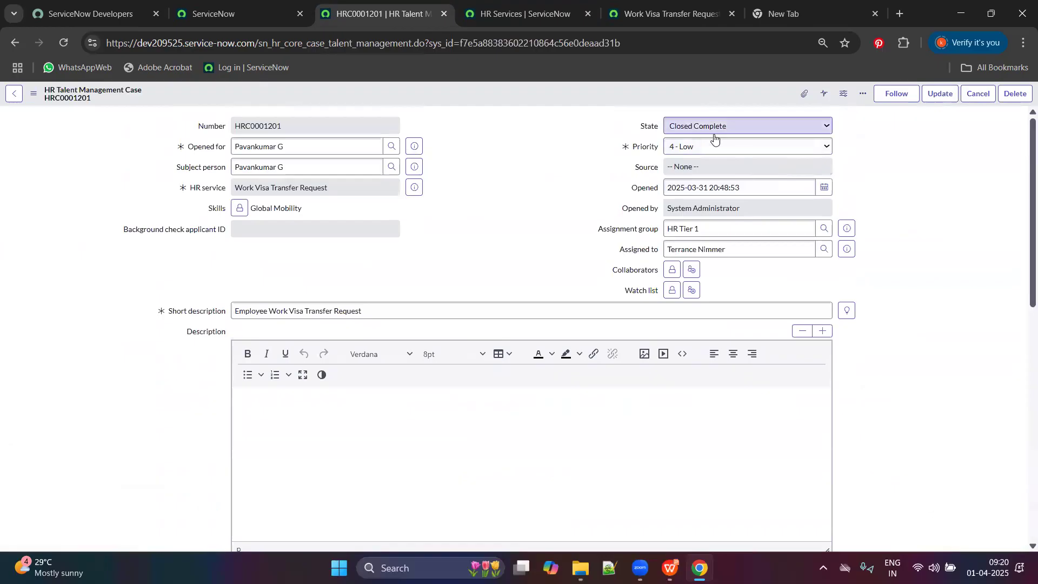
{"action": "triple_click", "coordinate": [216, 207]}
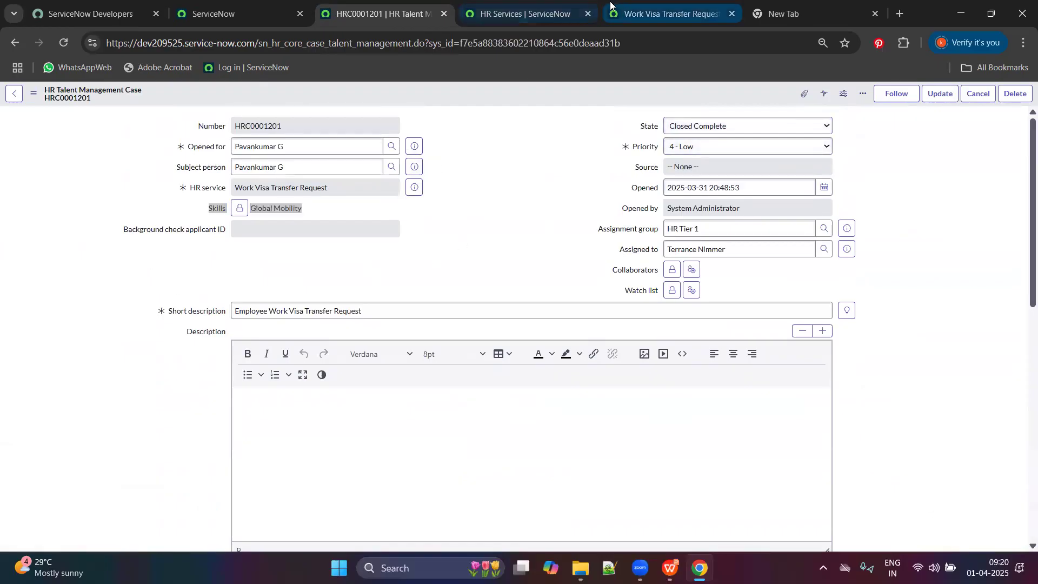
{"action": "left_click", "coordinate": [611, 6]}
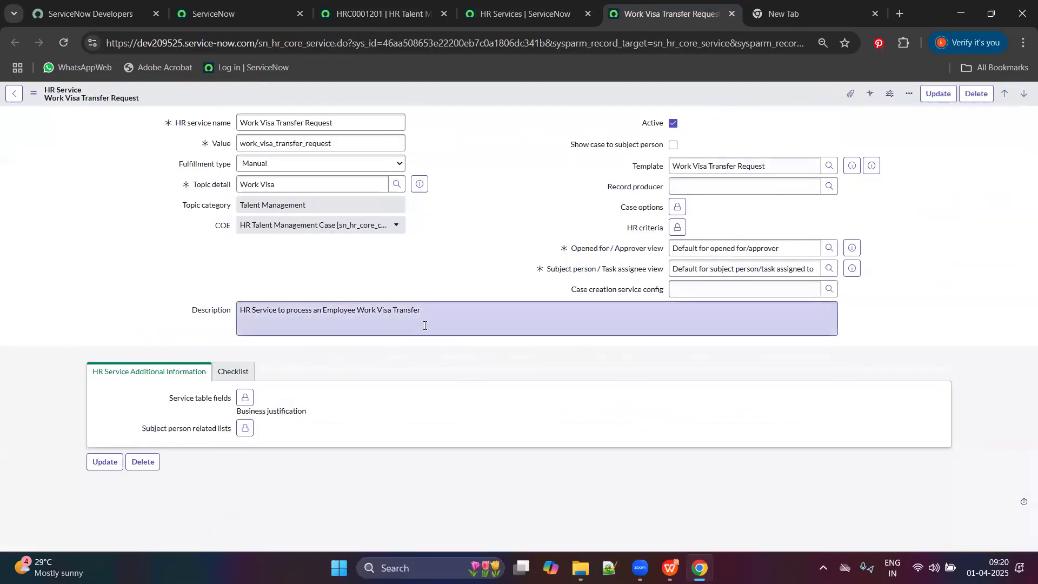
Step: Locate the Business justification field on the Work Visa Transfer Request case form
{"action": "left_click", "coordinate": [306, 4]}
{"action": "left_click", "coordinate": [347, 5]}
{"action": "left_click", "coordinate": [274, 270]}
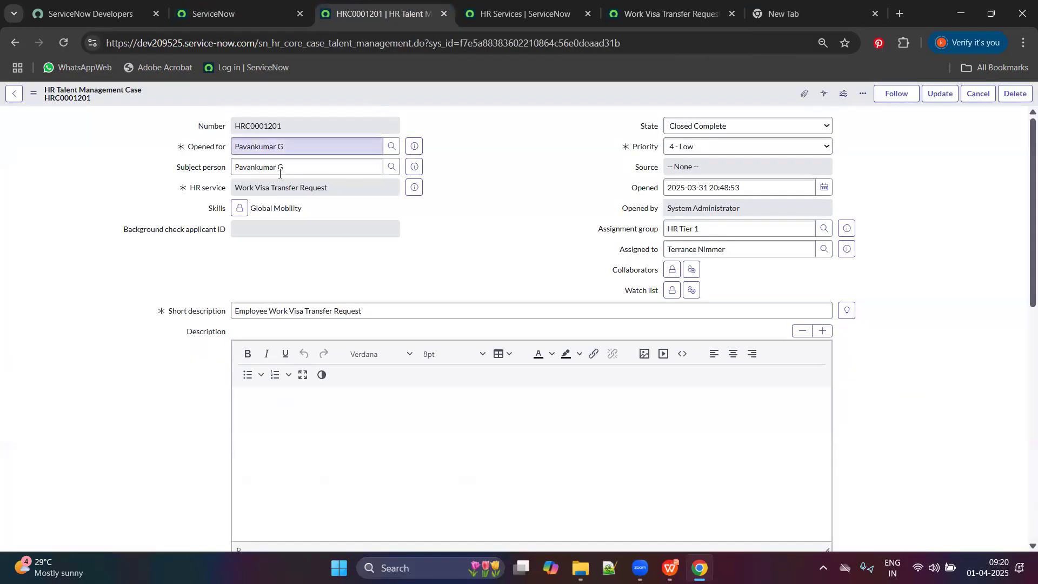
{"action": "scroll", "coordinate": [280, 174], "scroll_direction": "down", "scroll_amount": 5}
{"action": "left_click_drag", "start_coordinate": [160, 338], "coordinate": [287, 332]}
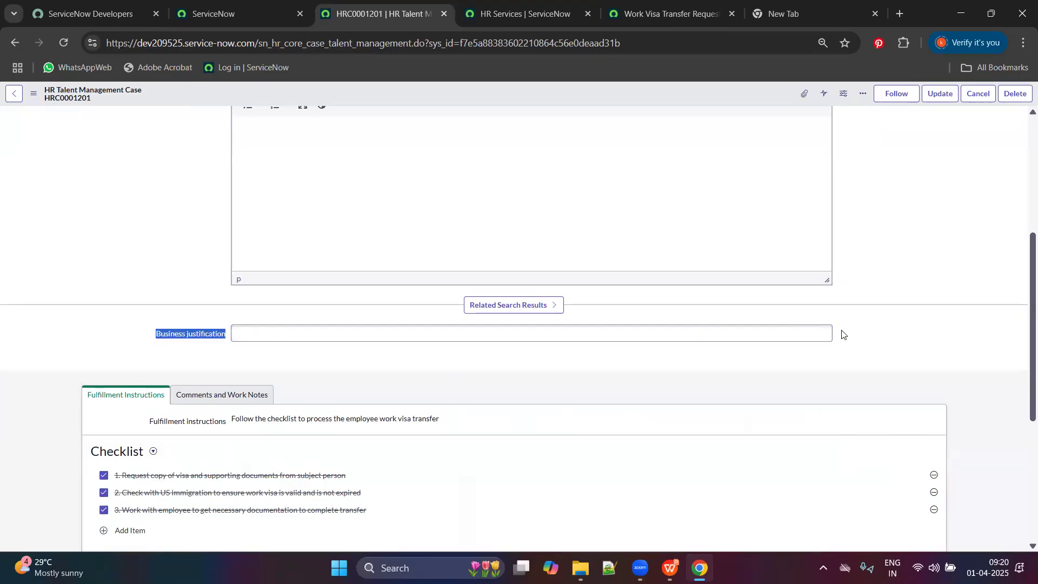
{"action": "left_click", "coordinate": [174, 352]}
{"action": "scroll", "coordinate": [251, 325], "scroll_direction": "up", "scroll_amount": 4}
{"action": "scroll", "coordinate": [327, 325], "scroll_direction": "down", "scroll_amount": 4}
{"action": "scroll", "coordinate": [232, 329], "scroll_direction": "up", "scroll_amount": 4}
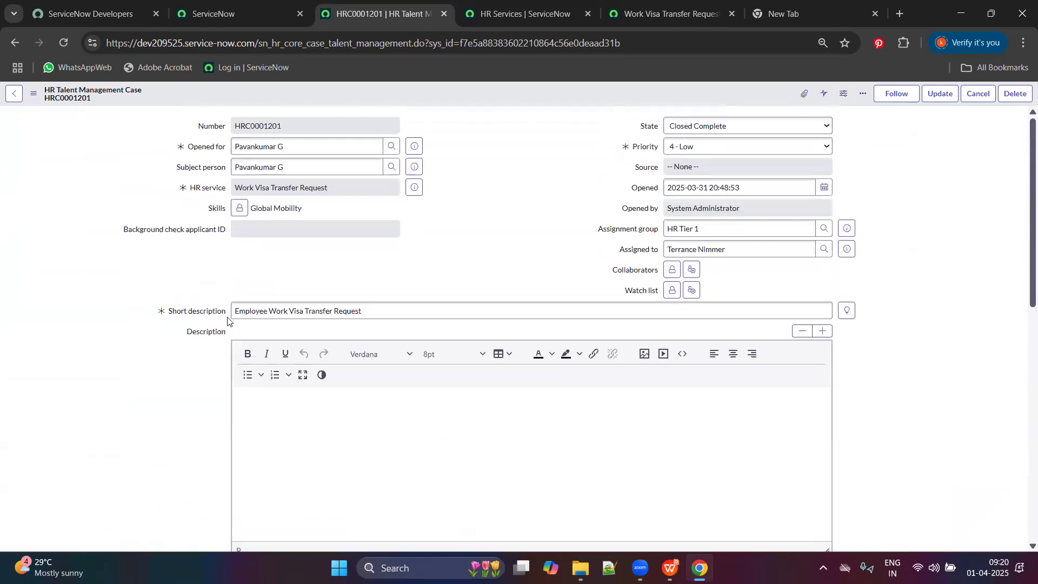
Step: Recheck the Business justification field on the case against the service table fields of the HR service
{"action": "left_click_drag", "start_coordinate": [189, 276], "coordinate": [268, 286]}
{"action": "scroll", "coordinate": [426, 427], "scroll_direction": "down", "scroll_amount": 5}
{"action": "scroll", "coordinate": [317, 299], "scroll_direction": "up", "scroll_amount": 5}
{"action": "scroll", "coordinate": [561, 278], "scroll_direction": "down", "scroll_amount": 5}
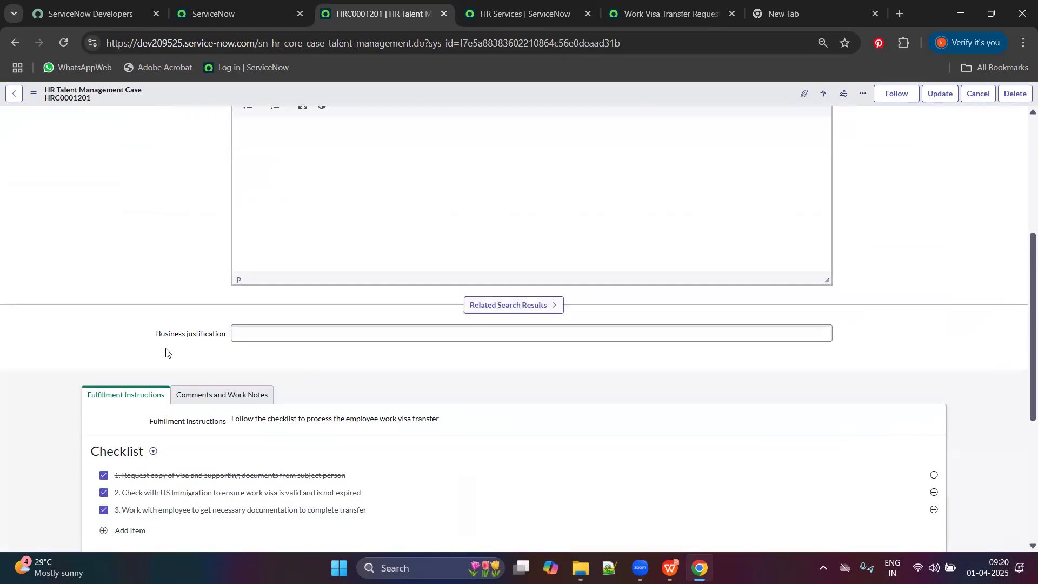
{"action": "left_click_drag", "start_coordinate": [149, 334], "coordinate": [339, 327]}
{"action": "left_click", "coordinate": [628, 322]}
{"action": "scroll", "coordinate": [627, 321], "scroll_direction": "up", "scroll_amount": 5}
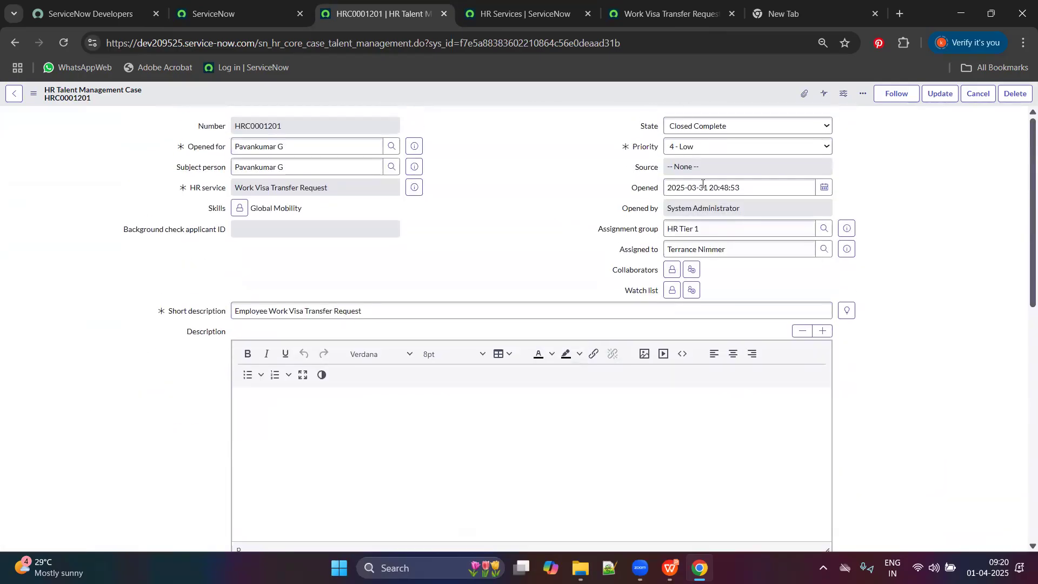
{"action": "left_click", "coordinate": [643, 12]}
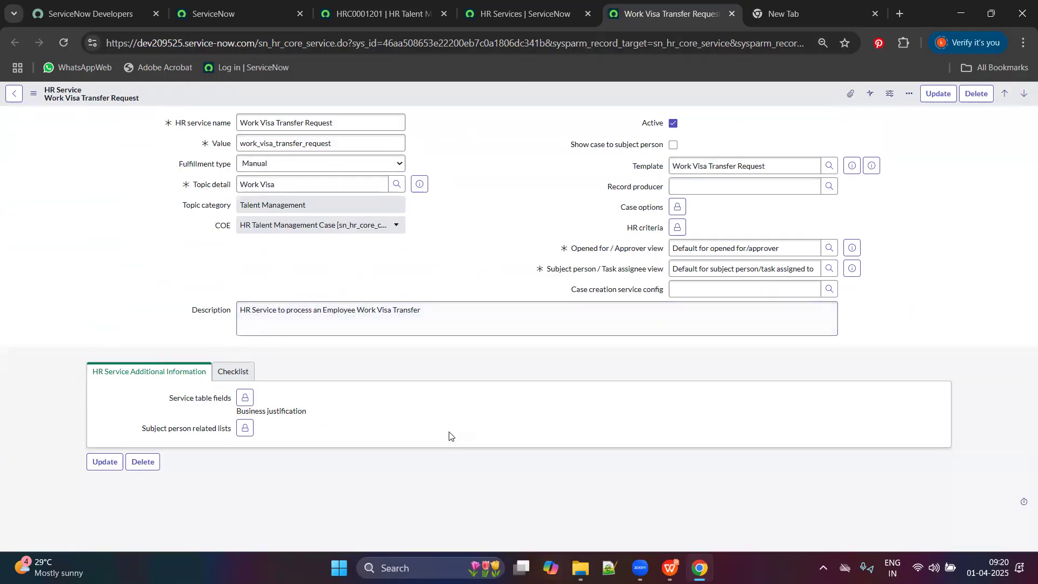
Step: Switch to WPS Office, close the Class 9 HR service configuration presentation and dismiss the default office software prompt
{"action": "left_click", "coordinate": [672, 567]}
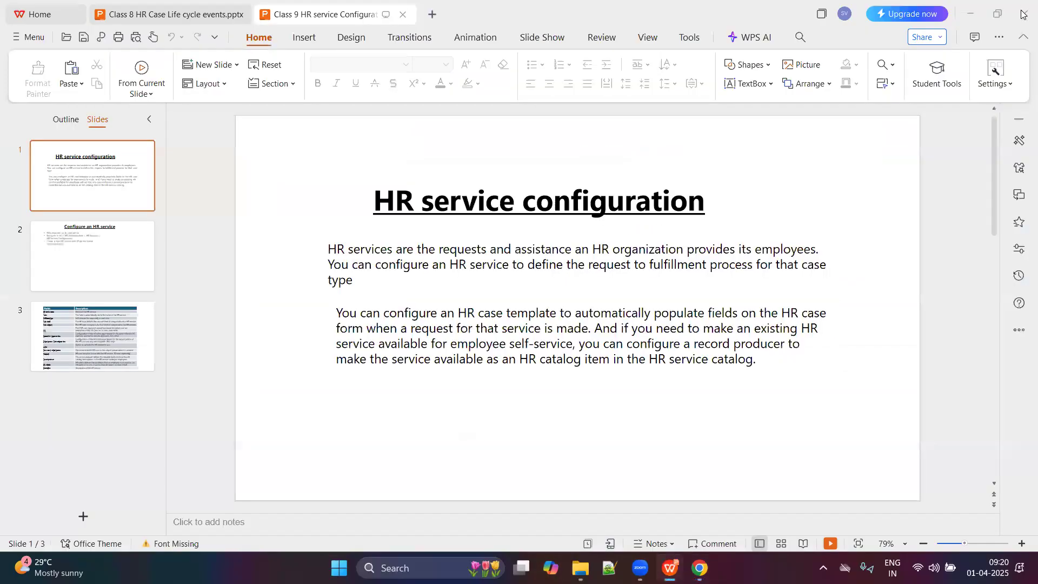
{"action": "left_click", "coordinate": [1024, 11]}
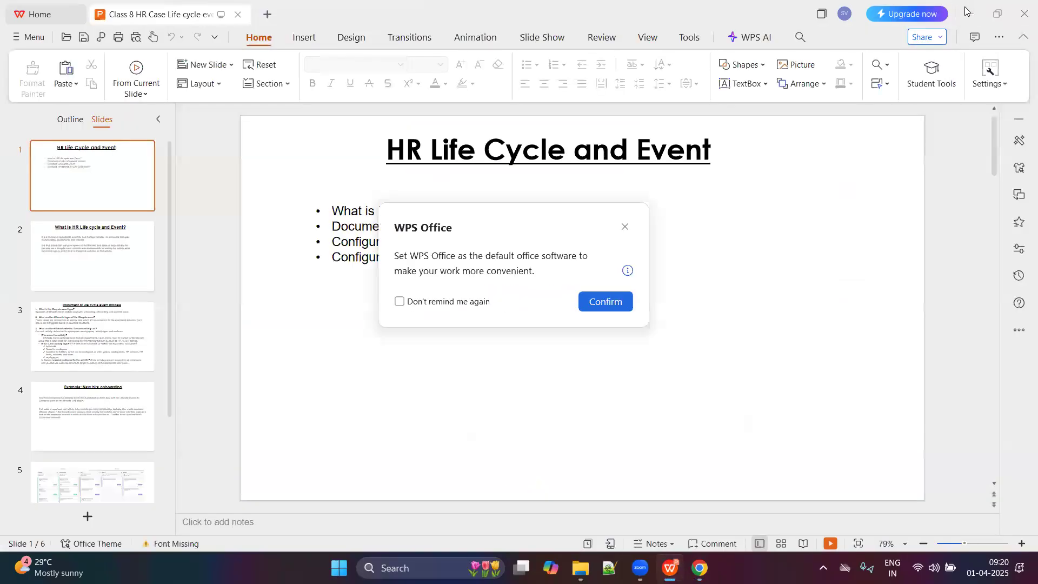
{"action": "left_click_drag", "start_coordinate": [637, 220], "coordinate": [628, 225]}
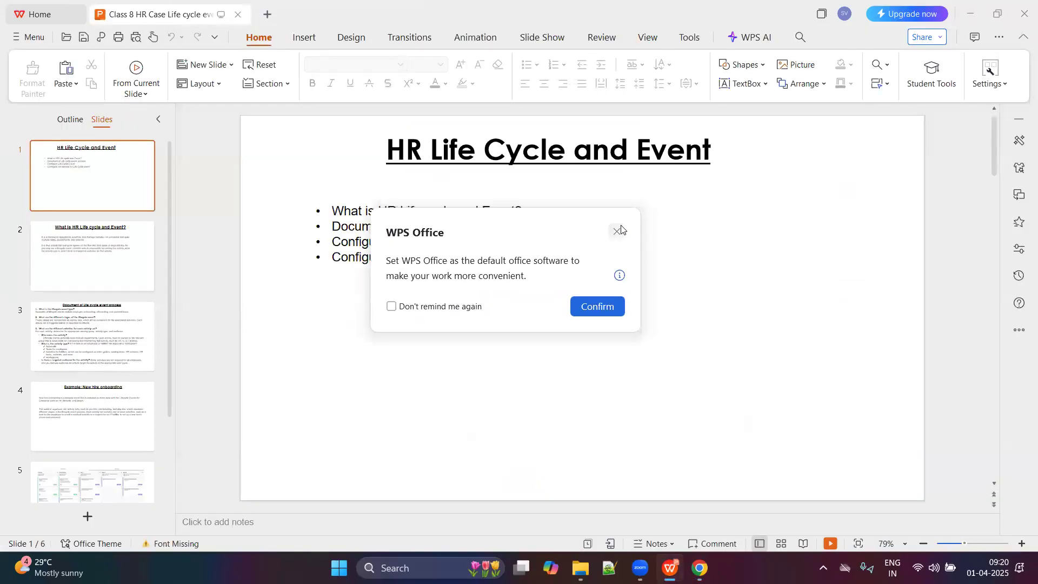
{"action": "left_click", "coordinate": [620, 231]}
Step: Switch to Notepad++ and create a new blank document
{"action": "left_click", "coordinate": [700, 567]}
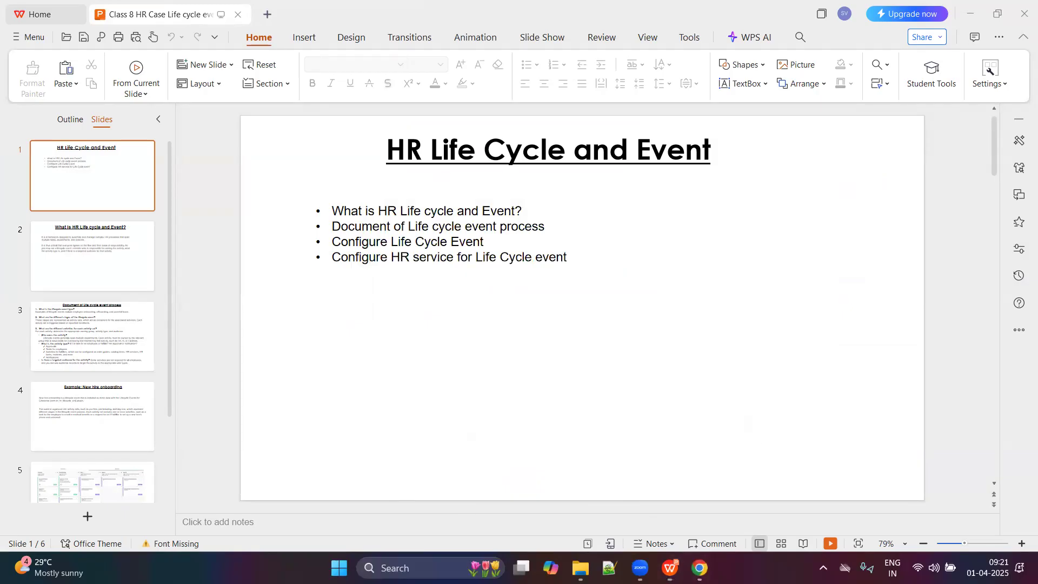
{"action": "left_click", "coordinate": [609, 567]}
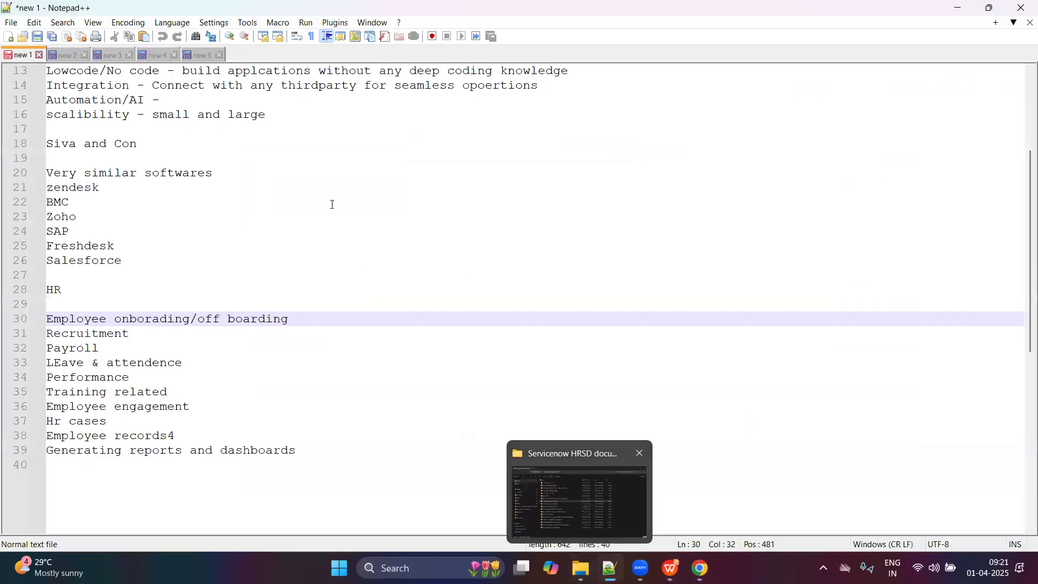
{"action": "key", "text": "ctrl+n"}
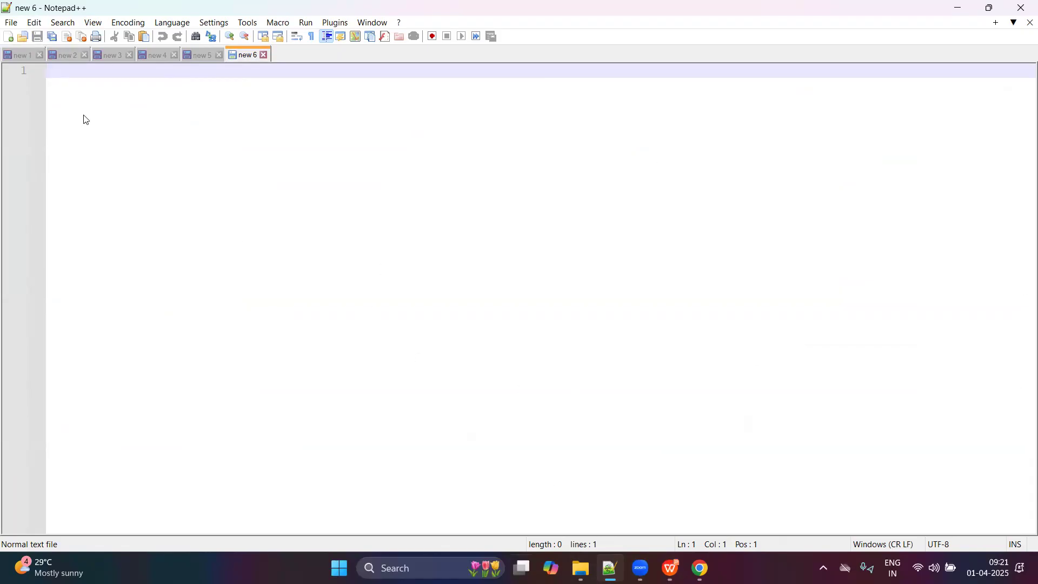
Step: Start a life stage list with Kids and Teens on separate lines, leaving a blank line above each
{"action": "key", "text": "Return"}
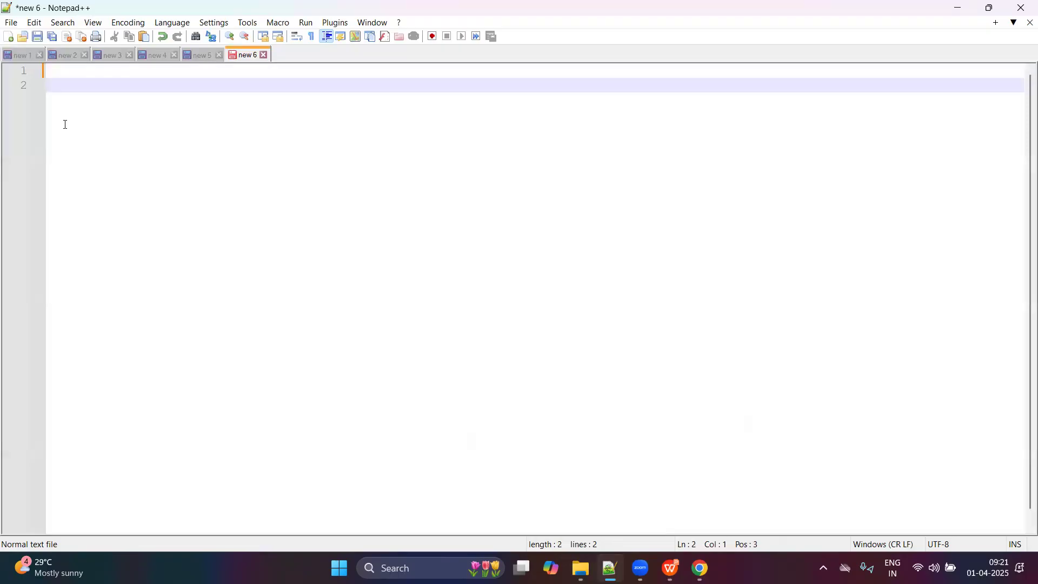
{"action": "type", "text": "Kicok"}
{"action": "key", "text": "BackSpace"}
{"action": "key", "text": "BackSpace"}
{"action": "key", "text": "BackSpace"}
{"action": "type", "text": "ds"}
{"action": "key", "text": "Return"}
{"action": "key", "text": "Return"}
{"action": "type", "text": "Teens"}
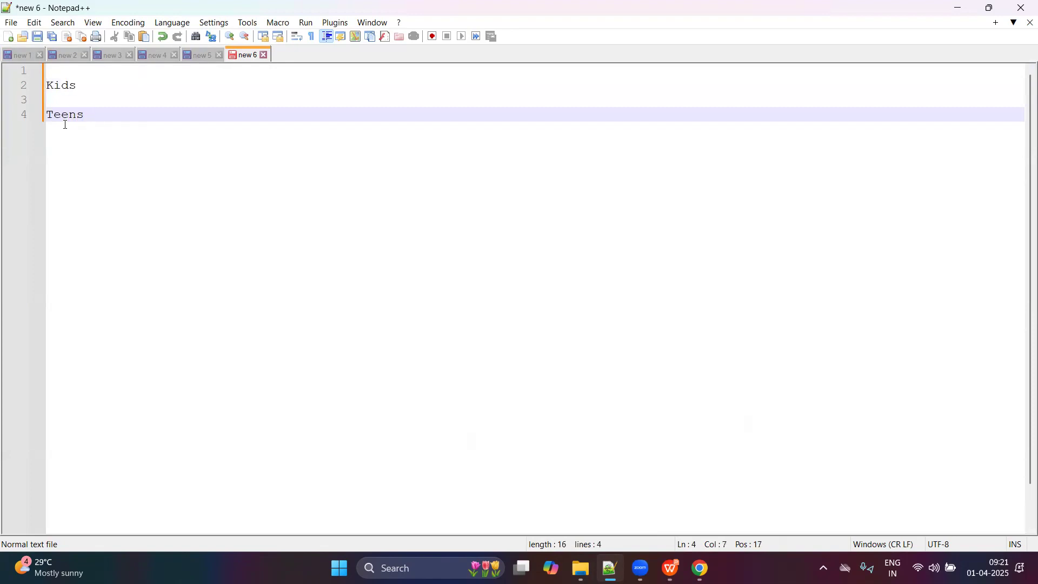
Step: Add Adults to the life stage list, separated from Teens by a blank line
{"action": "key", "text": "Return"}
{"action": "key", "text": "Return"}
{"action": "type", "text": "Adu"}
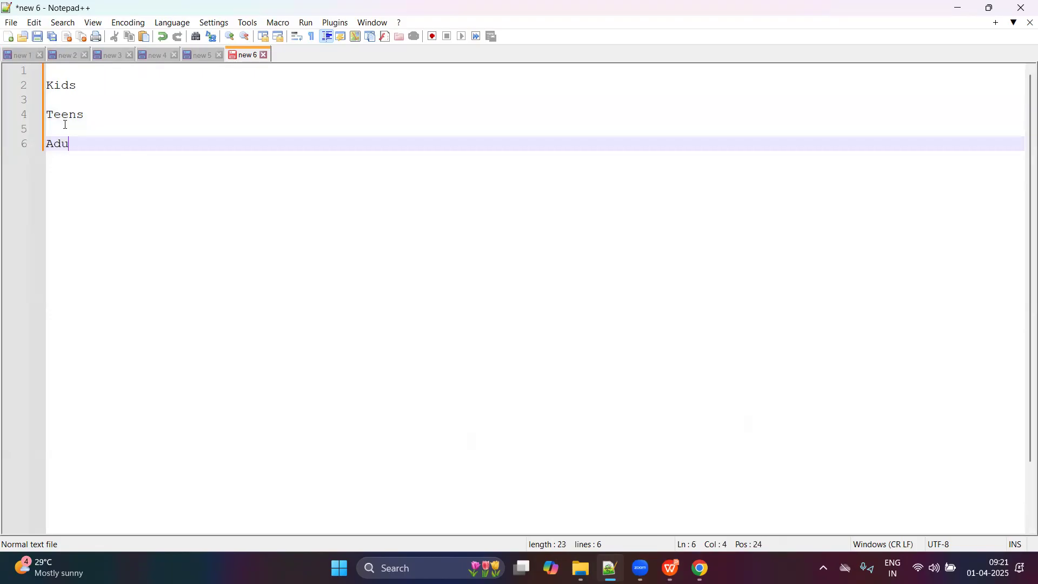
{"action": "type", "text": "lts"}
{"action": "key", "text": "Return"}
{"action": "key", "text": "Return"}
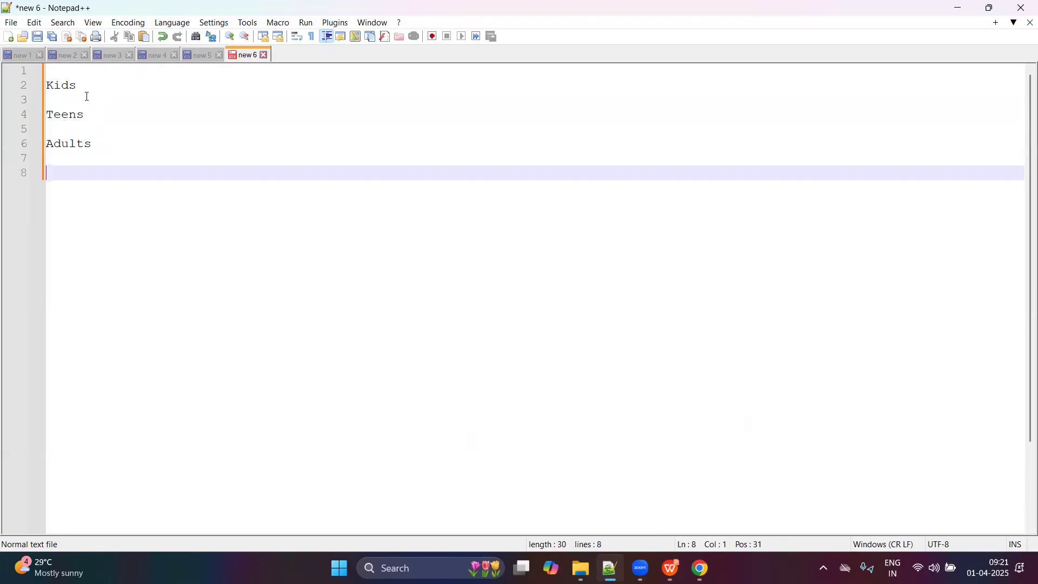
Step: Add Old age and end of life as the final two life stages, separated by a blank line
{"action": "type", "text": "elder"}
{"action": "key", "text": "BackSpace"}
{"action": "key", "text": "BackSpace"}
{"action": "key", "text": "BackSpace"}
{"action": "key", "text": "BackSpace"}
{"action": "key", "text": "BackSpace"}
{"action": "key", "text": "BackSpace"}
{"action": "type", "text": "Old age"}
{"action": "key", "text": "Return"}
{"action": "key", "text": "Return"}
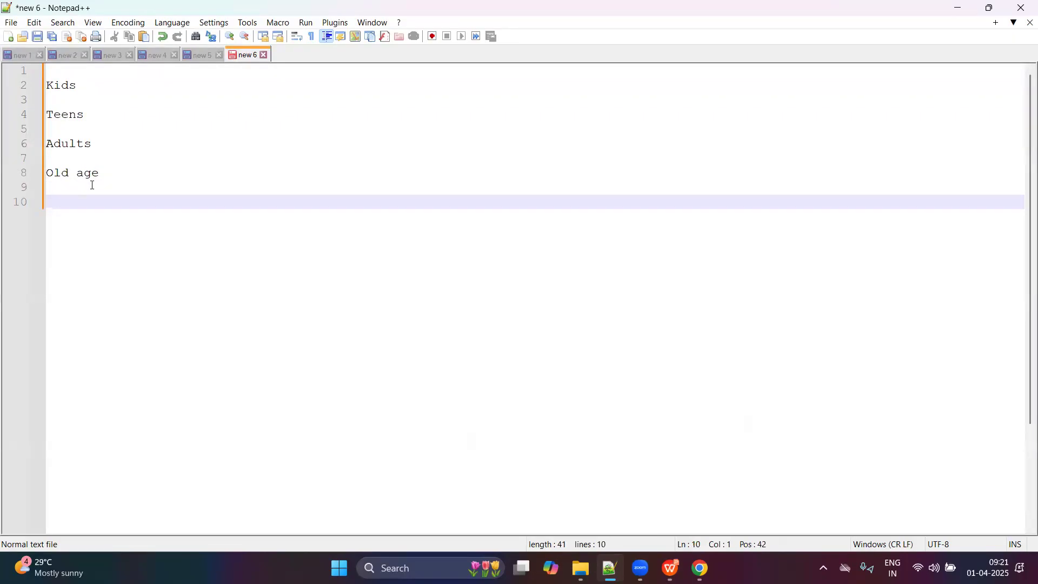
{"action": "type", "text": "end of life"}
Step: Add the word egg after Kids on the first line of the life stage list
{"action": "left_click_drag", "start_coordinate": [44, 84], "coordinate": [56, 95]}
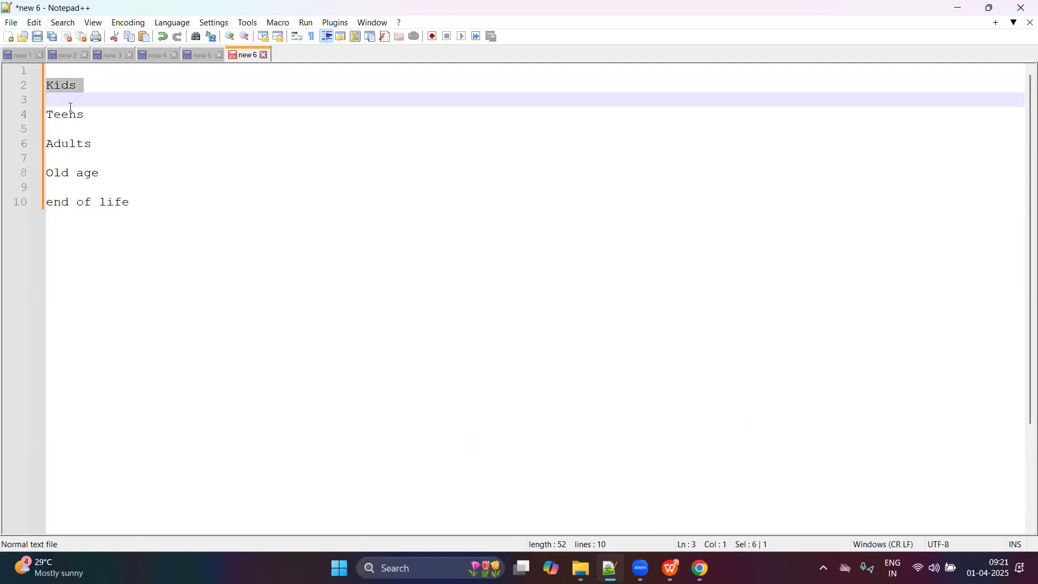
{"action": "left_click", "coordinate": [151, 85]}
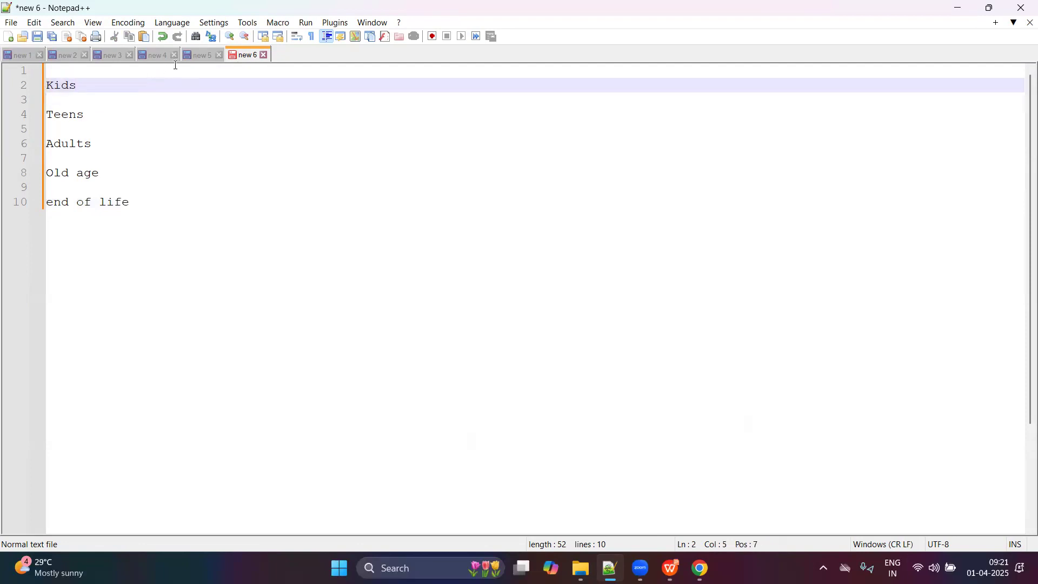
{"action": "type", "text": "n   e"}
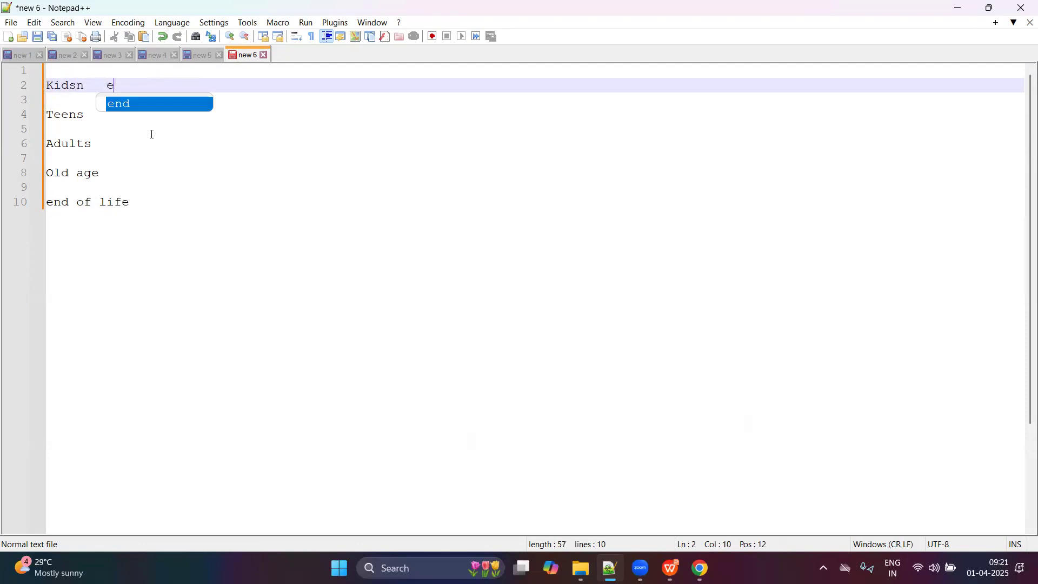
{"action": "type", "text": "gg"}
{"action": "key", "text": "Return"}
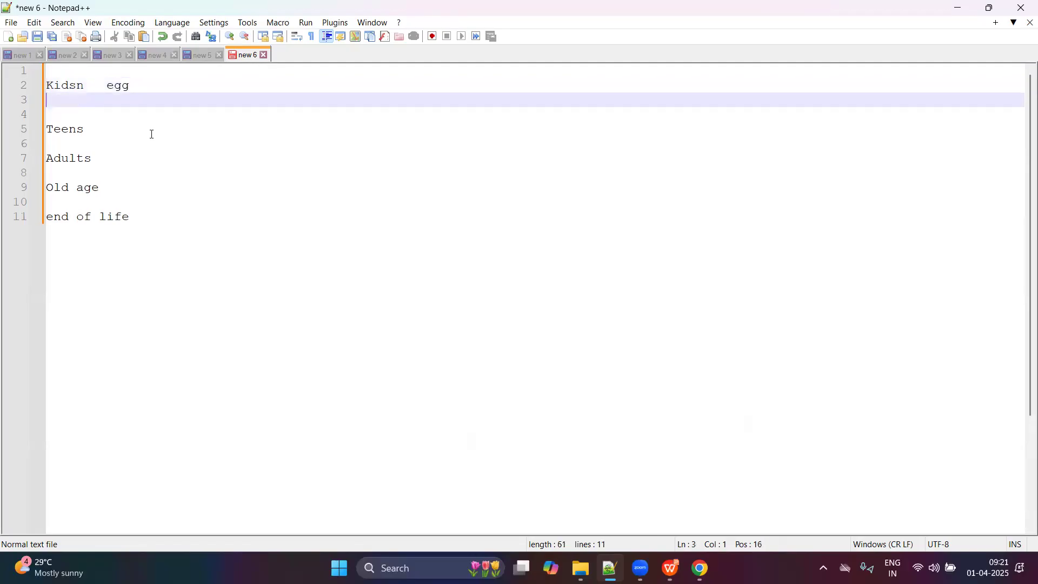
{"action": "key", "text": "BackSpace"}
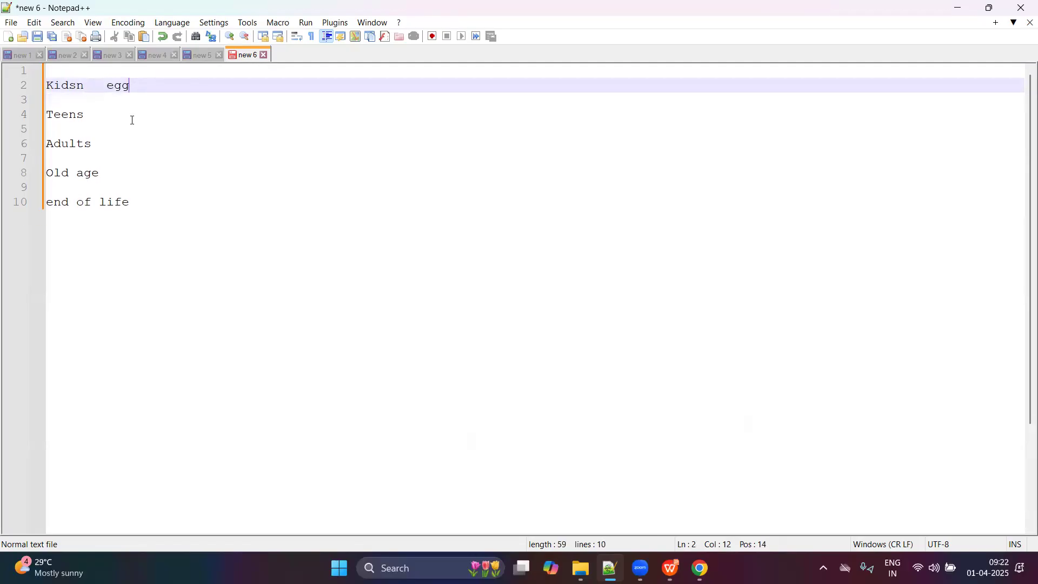
{"action": "left_click", "coordinate": [132, 120]}
{"action": "left_click", "coordinate": [115, 135]}
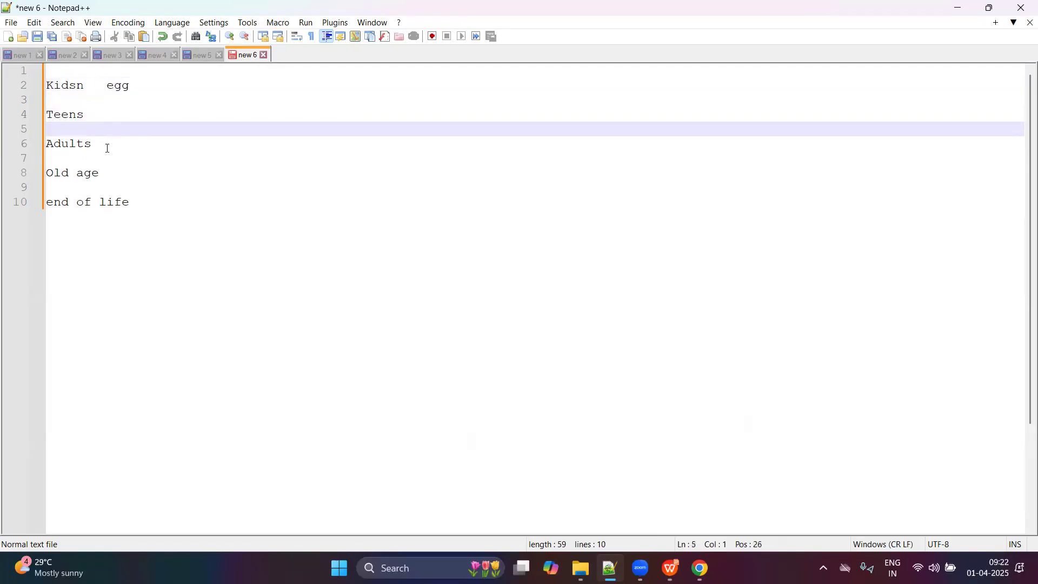
{"action": "left_click", "coordinate": [107, 147]}
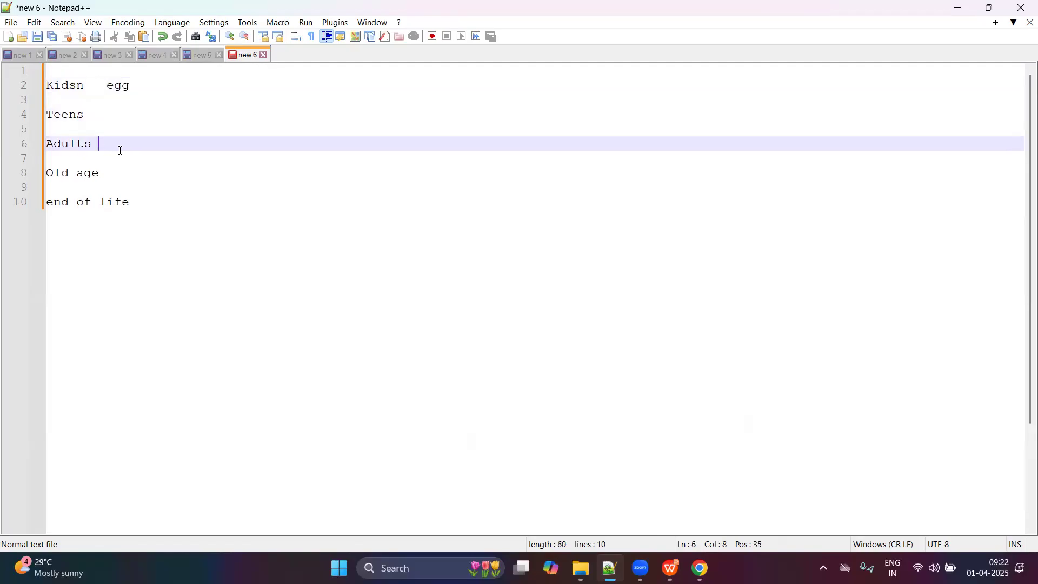
{"action": "left_click", "coordinate": [137, 159]}
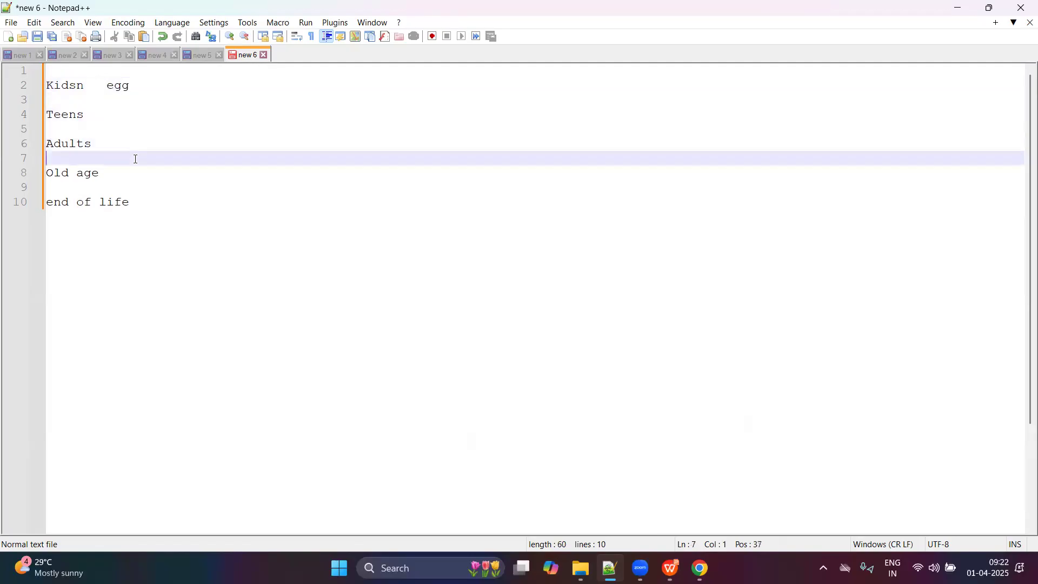
Step: Remove the egg note and stray character from the Kids line, and clear the entire life stage list
{"action": "left_click", "coordinate": [170, 84]}
{"action": "double_click", "coordinate": [117, 86]}
{"action": "key", "text": "BackSpace"}
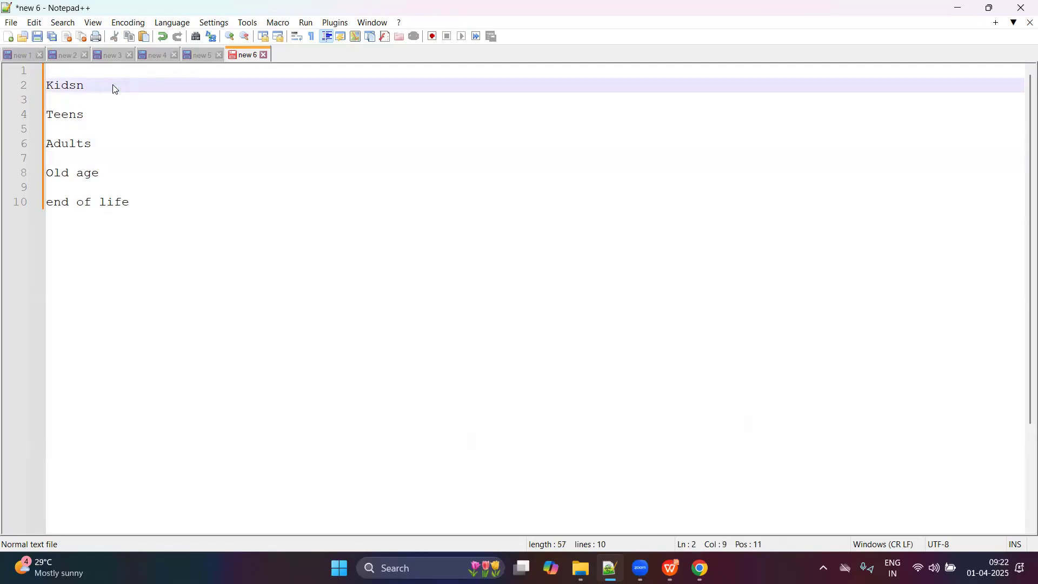
{"action": "key", "text": "Delete"}
{"action": "key", "text": "BackSpace"}
{"action": "key", "text": "BackSpace"}
{"action": "key", "text": "BackSpace"}
{"action": "key", "text": "BackSpace"}
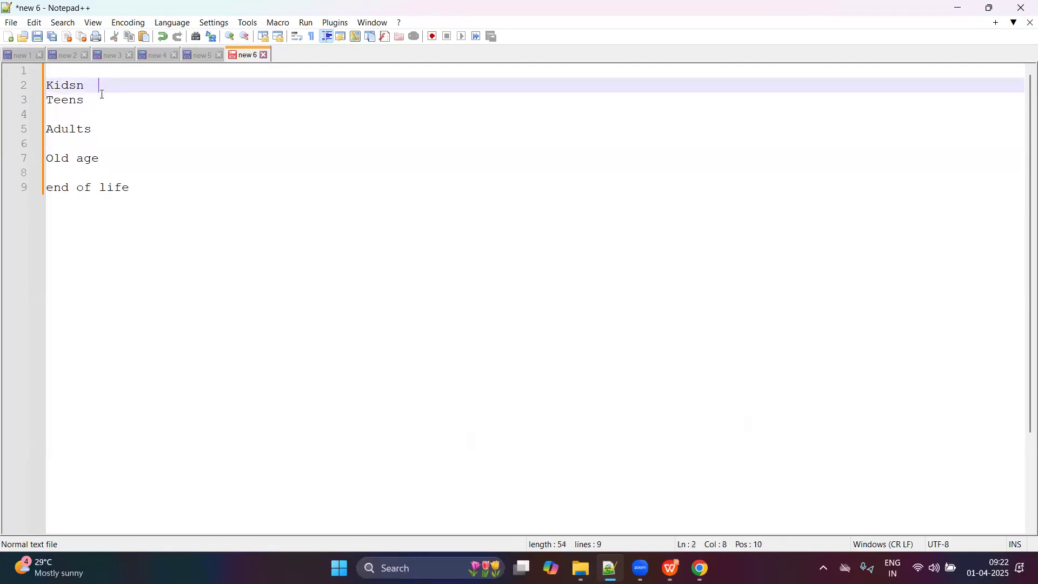
{"action": "key", "text": "Return"}
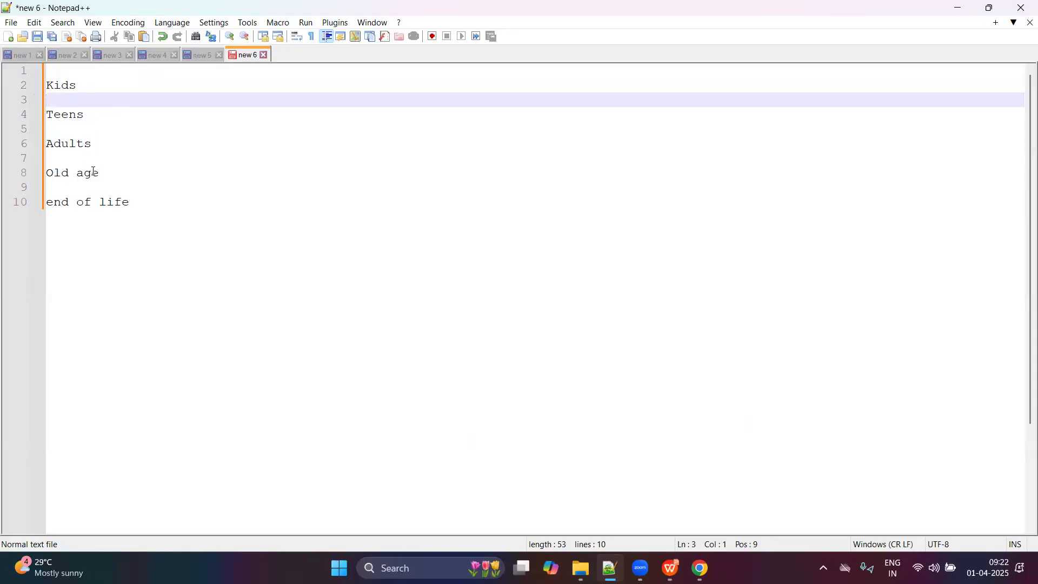
{"action": "key", "text": "ctrl+a"}
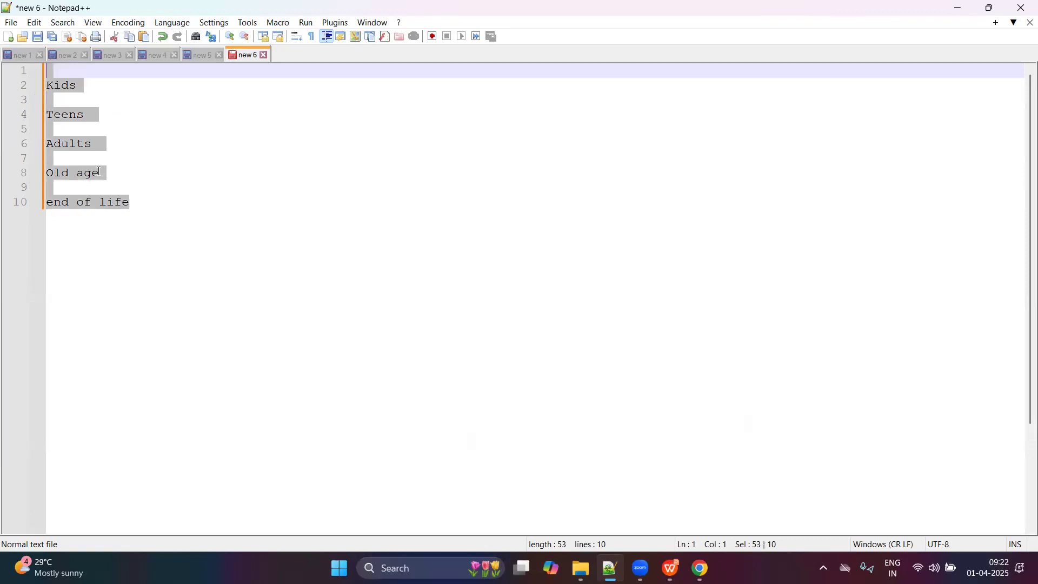
{"action": "key", "text": "Delete"}
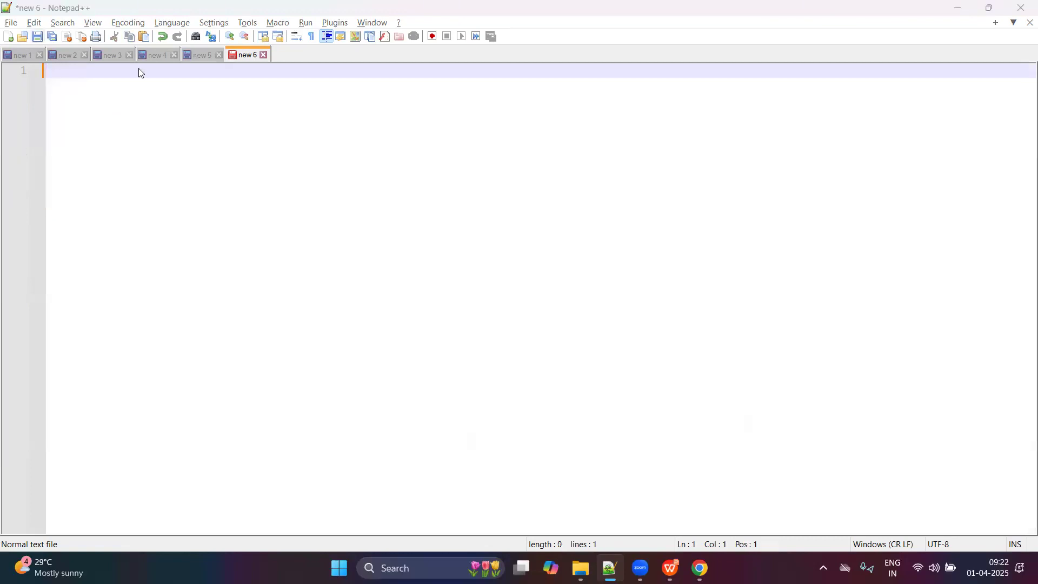
Step: Switch to the WPS Office presentation and display slide 2, What is HR Life cycle and Event?
{"action": "key", "text": "alt+Tab"}
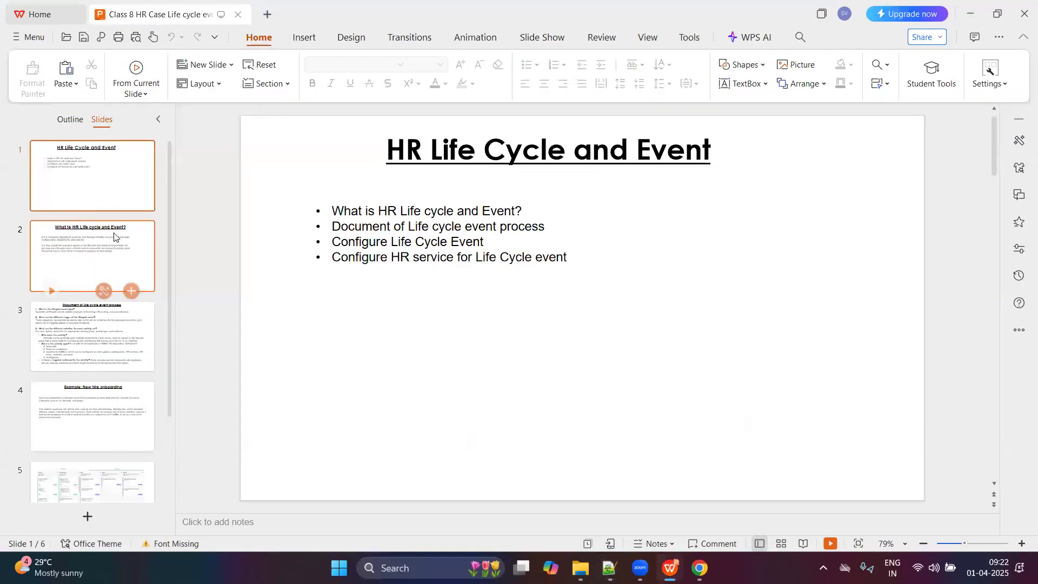
{"action": "left_click", "coordinate": [103, 173]}
{"action": "left_click", "coordinate": [85, 235]}
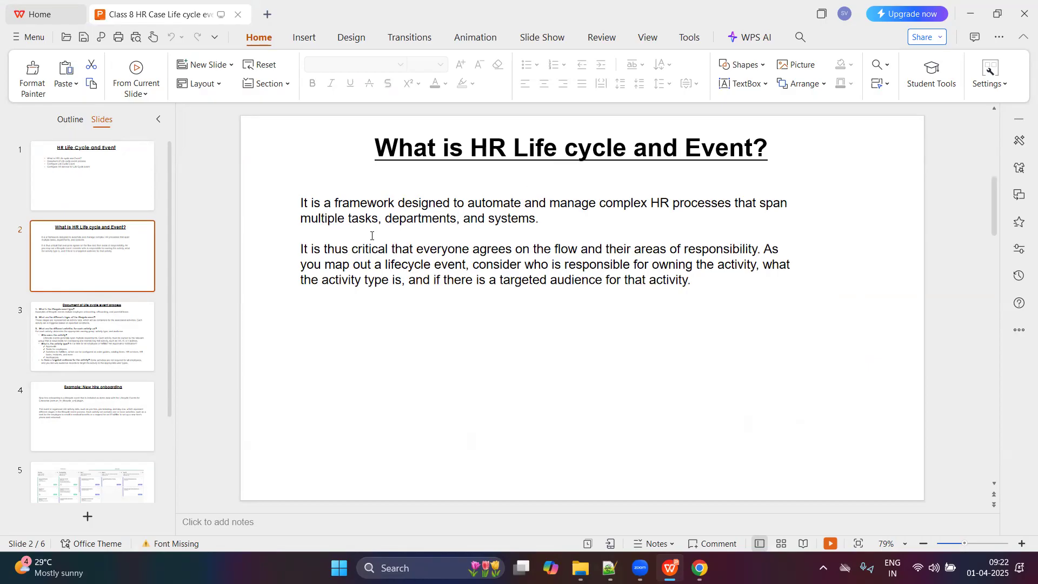
Step: Switch back to Notepad++ and write Apartement marketing on the second line as the first stage of the example
{"action": "key", "text": "alt+Tab"}
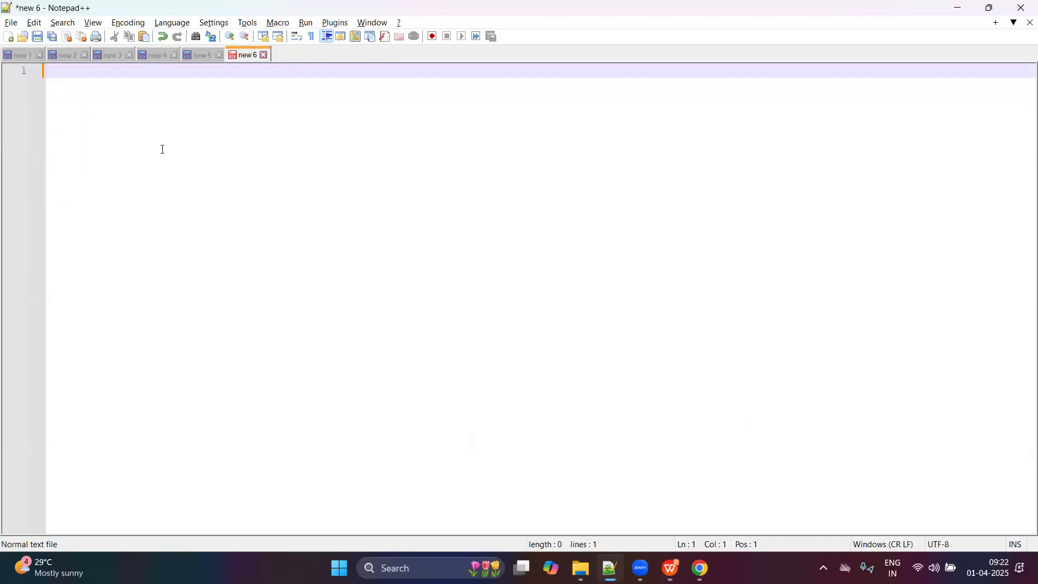
{"action": "key", "text": "Return"}
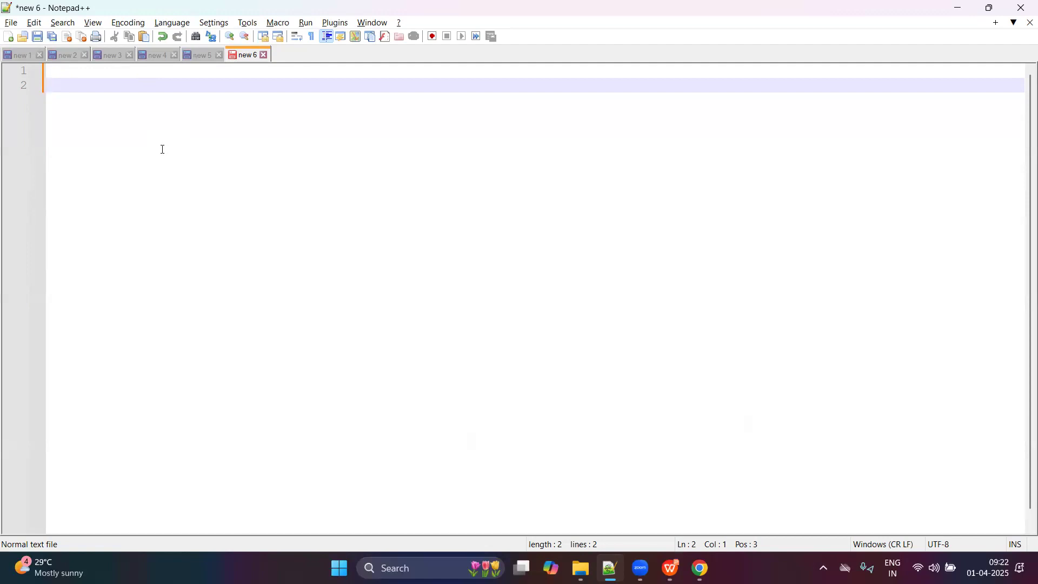
{"action": "type", "text": "Apartm"}
{"action": "type", "text": "en"}
{"action": "key", "text": "BackSpace"}
{"action": "key", "text": "BackSpace"}
{"action": "key", "text": "BackSpace"}
{"action": "type", "text": "eme"}
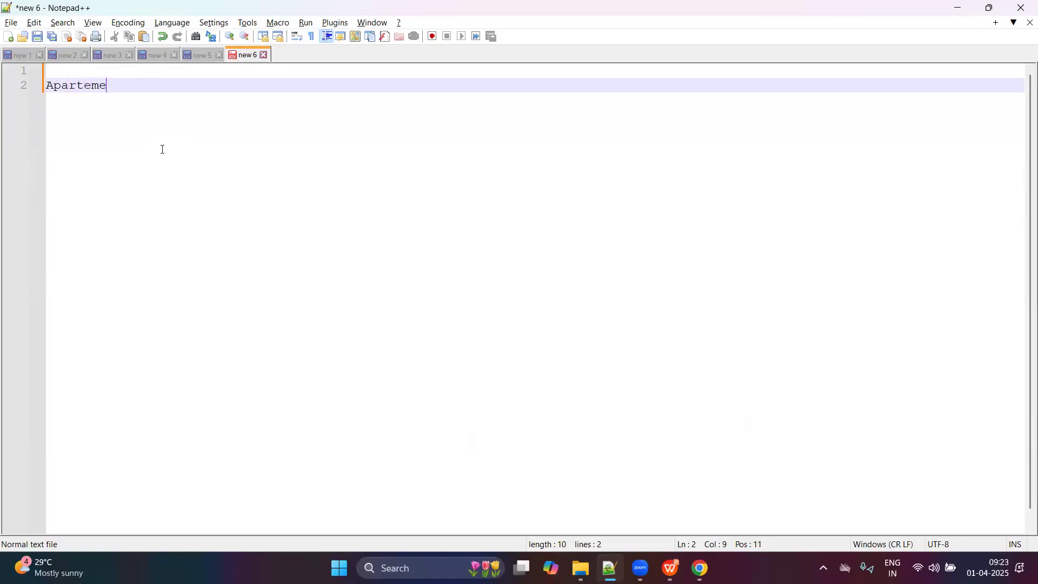
{"action": "type", "text": "nt broker"}
{"action": "key", "text": "Tab"}
{"action": "key", "text": "Tab"}
{"action": "key", "text": "BackSpace"}
{"action": "key", "text": "BackSpace"}
{"action": "key", "text": "BackSpace"}
{"action": "key", "text": "BackSpace"}
{"action": "key", "text": "BackSpace"}
{"action": "key", "text": "BackSpace"}
{"action": "key", "text": "BackSpace"}
{"action": "key", "text": "BackSpace"}
{"action": "type", "text": "marketing"}
{"action": "key", "text": "Tab"}
{"action": "key", "text": "Tab"}
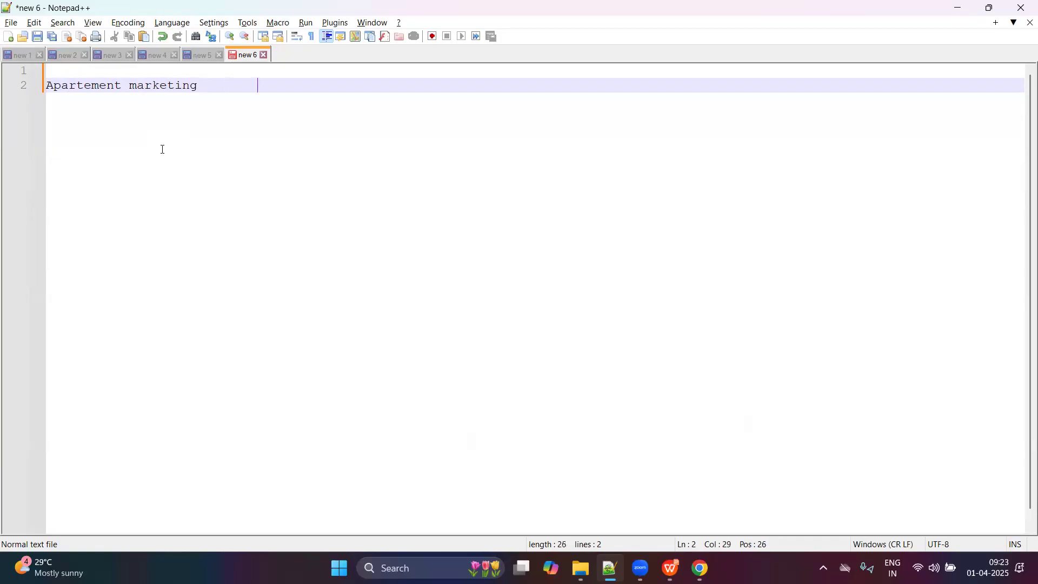
Step: Add Apartment sales as the second stage on the same line
{"action": "type", "text": "Apartemen"}
{"action": "key", "text": "BackSpace"}
{"action": "key", "text": "BackSpace"}
{"action": "key", "text": "BackSpace"}
{"action": "type", "text": "ment sales"}
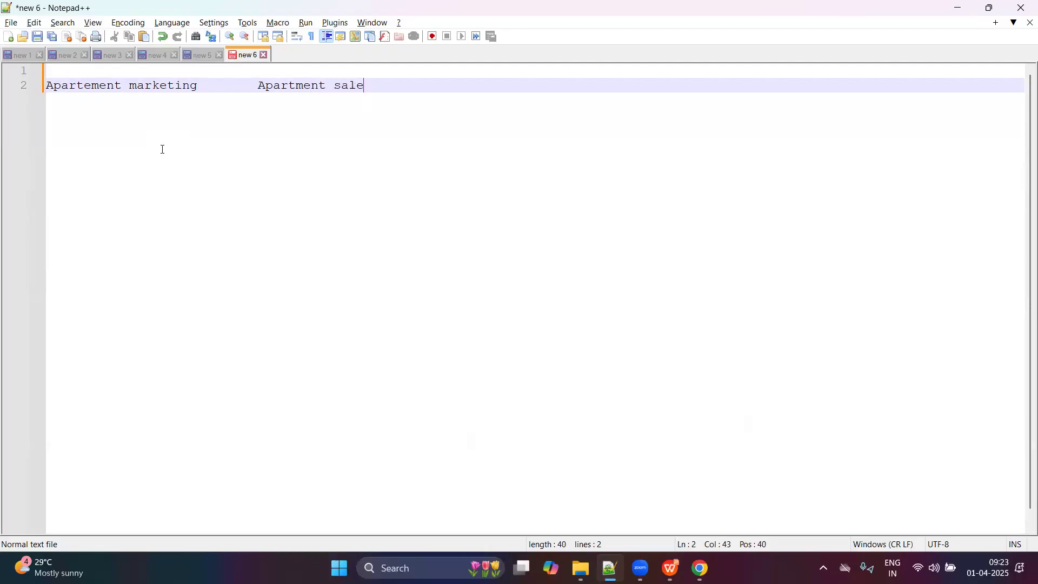
Step: Add Bank after Apartment sales, spaced out with tabs on the same line
{"action": "key", "text": "Tab"}
{"action": "key", "text": "Tab"}
{"action": "key", "text": "Left"}
{"action": "type", "text": "Bank"}
{"action": "key", "text": "Tab"}
{"action": "key", "text": "Tab"}
{"action": "key", "text": "BackSpace"}
{"action": "key", "text": "Tab"}
{"action": "key", "text": "Tab"}
Step: Insert Family between Apartment sales and Bank, spaced apart with tabs
{"action": "left_click", "coordinate": [418, 87], "text": "shift"}
{"action": "left_click", "coordinate": [472, 87]}
{"action": "key", "text": "Left"}
{"action": "key", "text": "Left"}
{"action": "key", "text": "Left"}
{"action": "key", "text": "Left"}
{"action": "key", "text": "Left"}
{"action": "key", "text": "Left"}
{"action": "key", "text": "Left"}
{"action": "key", "text": "Tab"}
{"action": "key", "text": "Tab"}
{"action": "key", "text": "BackSpace"}
{"action": "type", "text": "Famu"}
{"action": "type", "text": "ly"}
{"action": "key", "text": "Tab"}
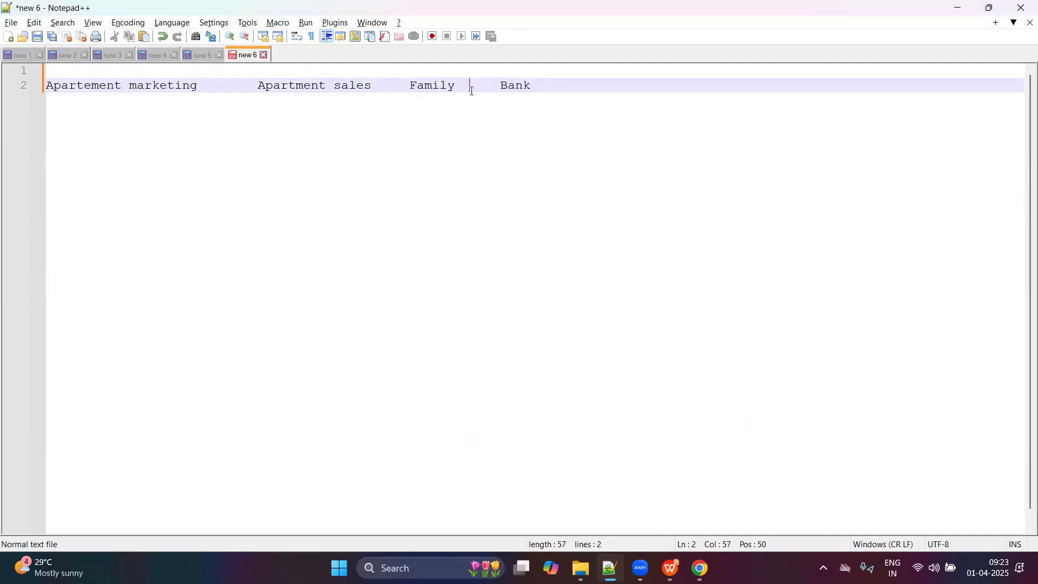
Step: Add Handover to the apartment as the last stage after Bank
{"action": "left_click", "coordinate": [547, 88]}
{"action": "key", "text": "Tab"}
{"action": "key", "text": "Tab"}
{"action": "key", "text": "Left"}
{"action": "key", "text": "Tab"}
{"action": "type", "text": "Handover to the apartment"}
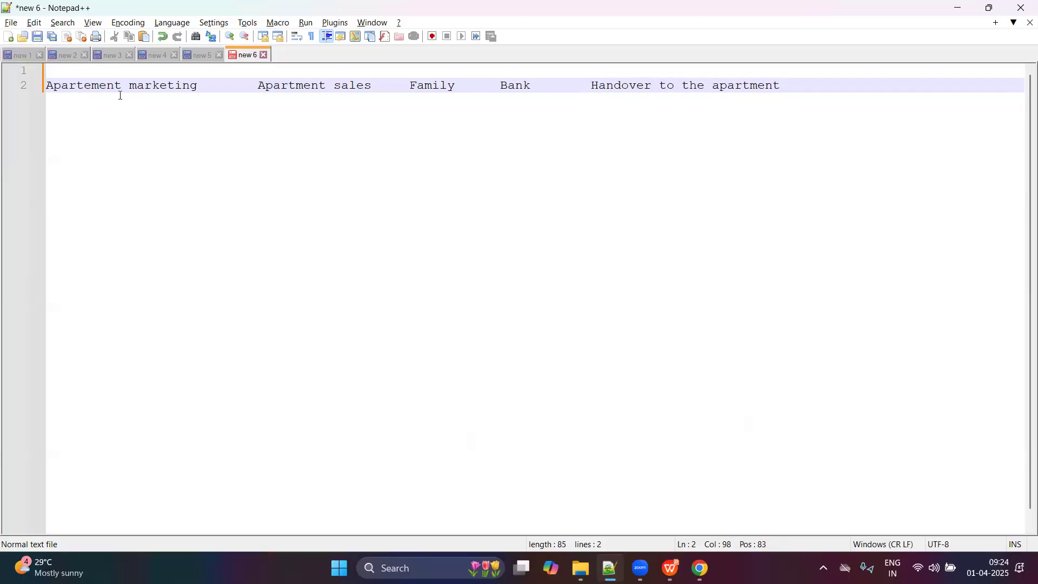
Step: Remove the trailing spacing after Handover to the apartment and start a new line below the stages
{"action": "left_click_drag", "start_coordinate": [204, 85], "coordinate": [204, 178]}
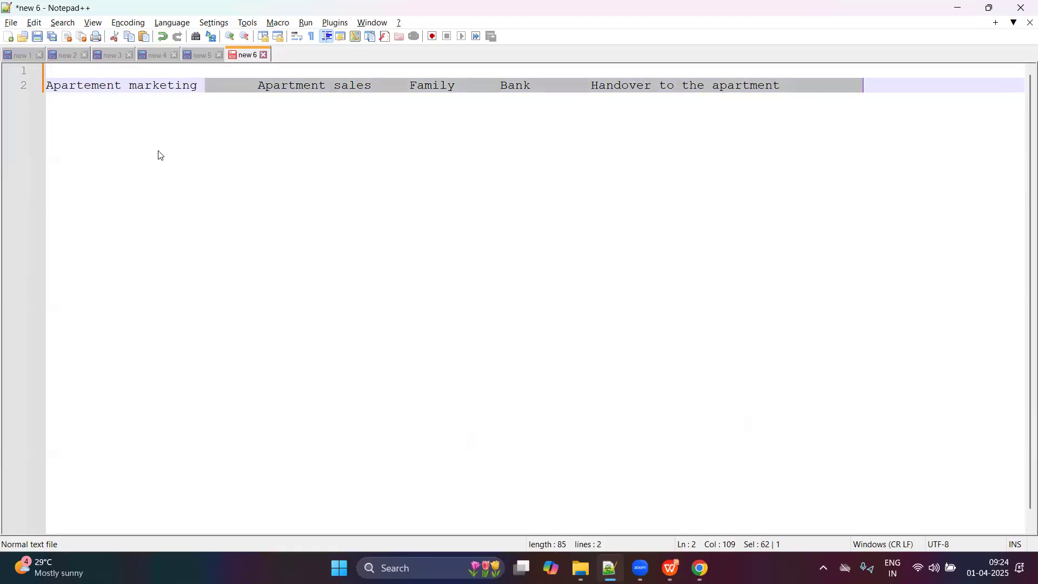
{"action": "left_click", "coordinate": [141, 119]}
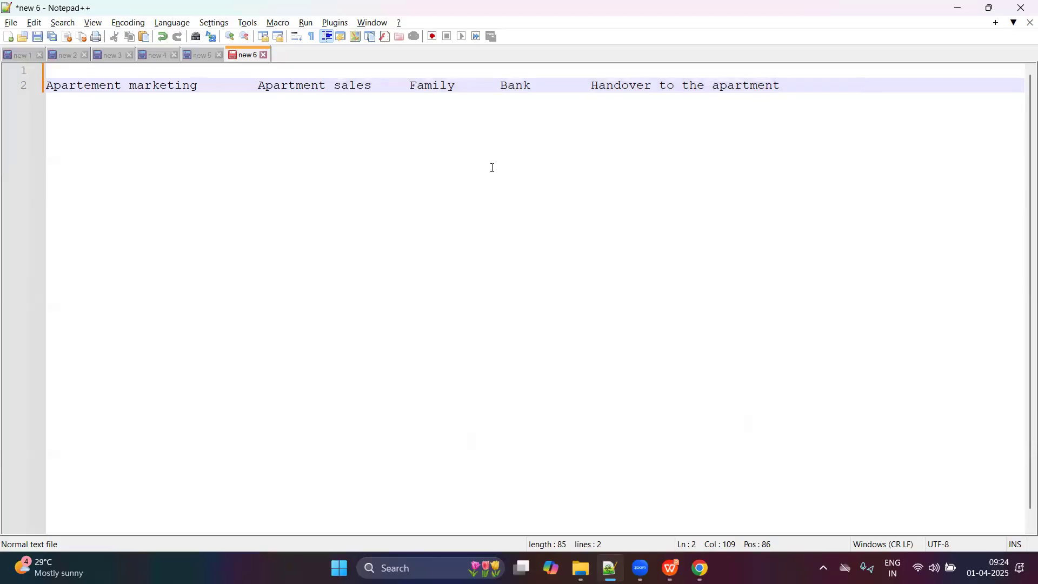
{"action": "left_click", "coordinate": [222, 87]}
{"action": "key", "text": "End"}
{"action": "key", "text": "BackSpace"}
{"action": "key", "text": "BackSpace"}
{"action": "key", "text": "BackSpace"}
{"action": "key", "text": "Return"}
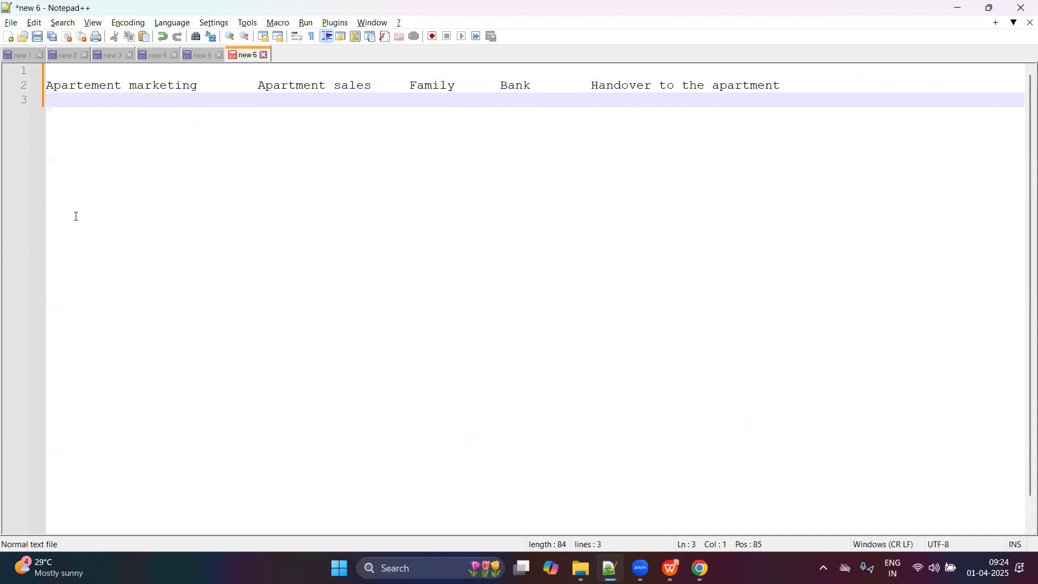
Step: Write Task for marketing guy on the line below Apartement marketing and start another line
{"action": "type", "text": "Task fo"}
{"action": "type", "text": "r an"}
{"action": "key", "text": "BackSpace"}
{"action": "key", "text": "BackSpace"}
{"action": "type", "text": "ma"}
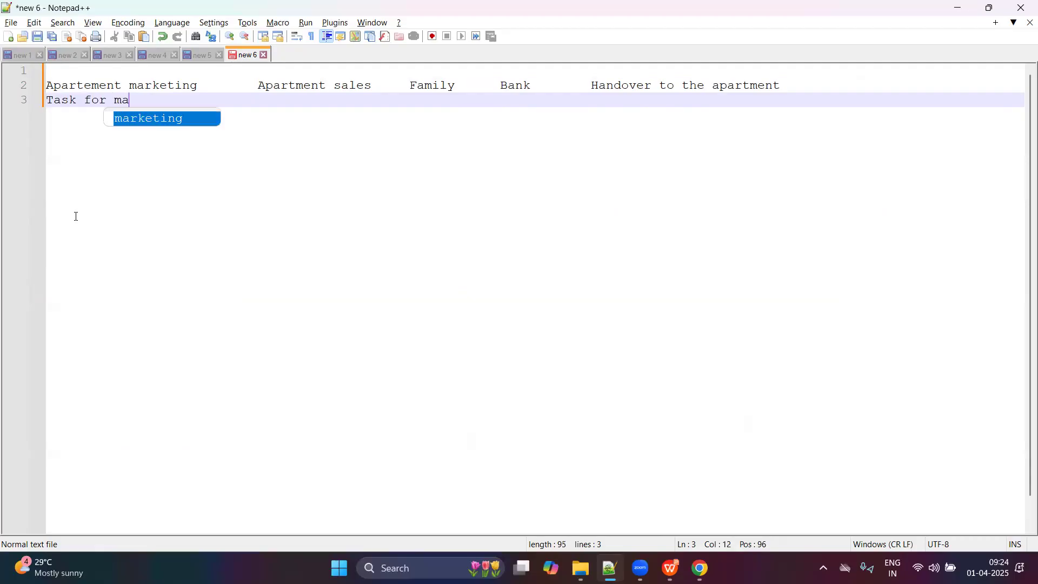
{"action": "type", "text": "rketinggy"}
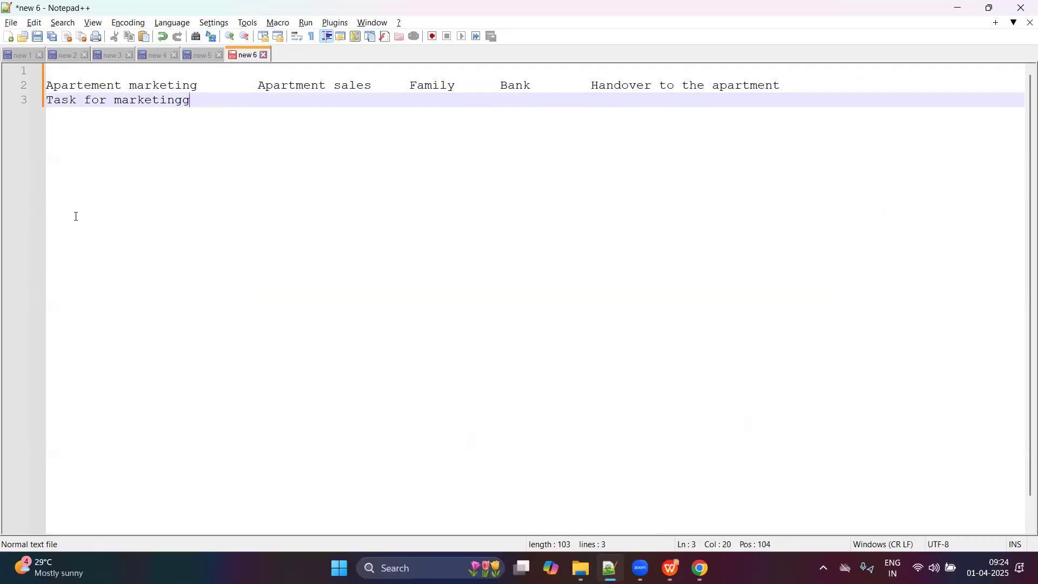
{"action": "key", "text": "BackSpace"}
{"action": "key", "text": "BackSpace"}
{"action": "key", "text": "BackSpace"}
{"action": "type", "text": "guy"}
{"action": "key", "text": "Return"}
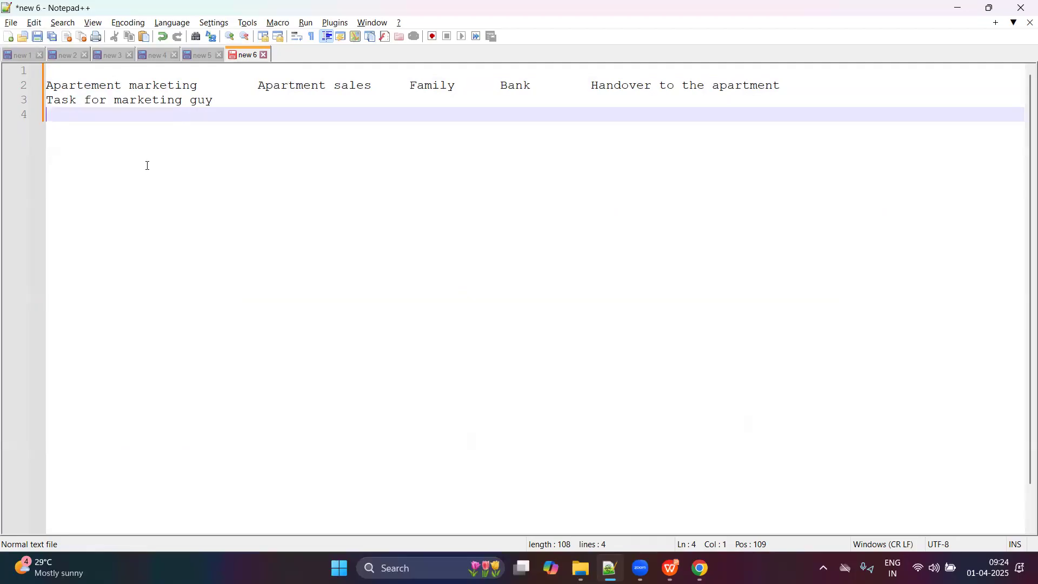
Step: List email/notification and Acknowledge for employee on separate lines under Task for marketing guy
{"action": "type", "text": "email/notification"}
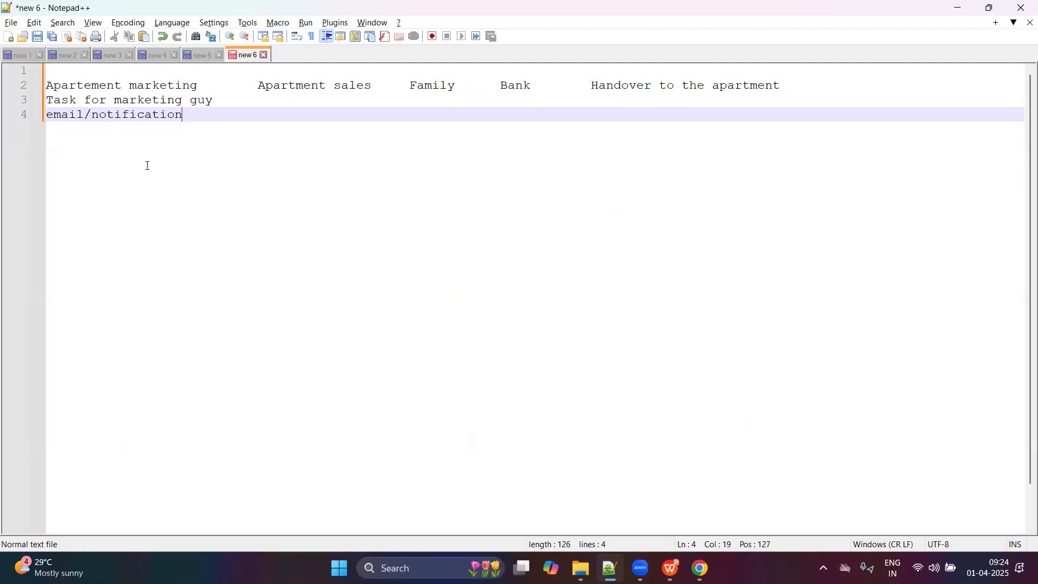
{"action": "key", "text": "Return"}
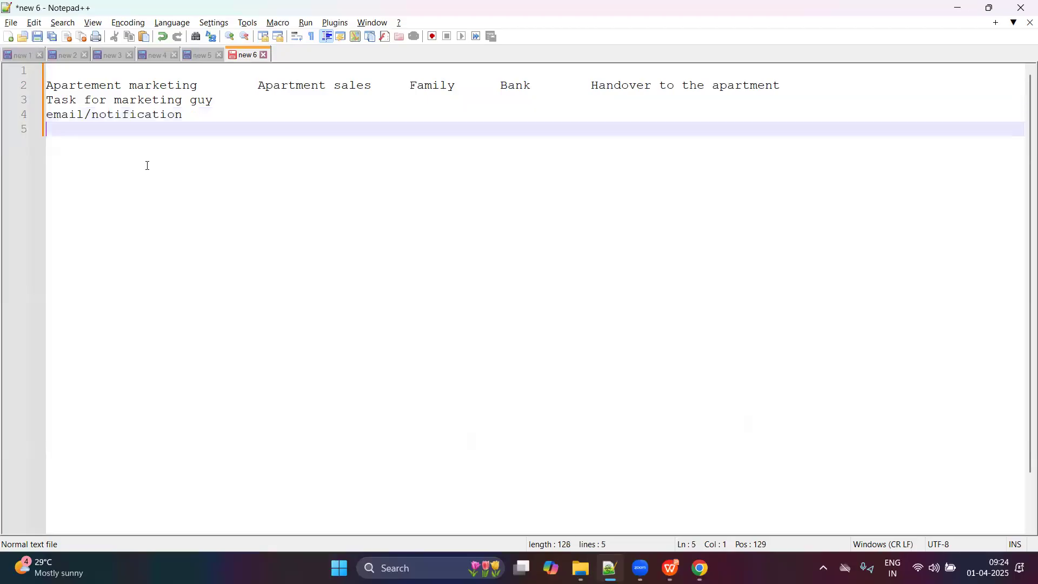
{"action": "type", "text": "Acknow"}
{"action": "type", "text": "len"}
{"action": "key", "text": "BackSpace"}
{"action": "type", "text": "dge "}
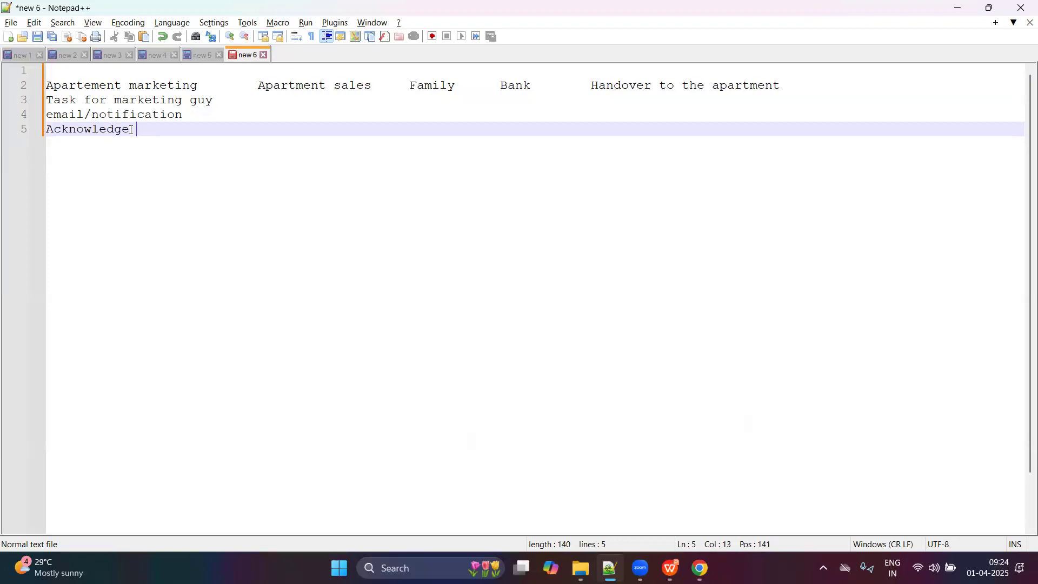
{"action": "type", "text": "for employee"}
Step: Add Confirmation to be done by employee beneath Apartment sales, aligned with that stage by tabs
{"action": "left_click", "coordinate": [251, 100]}
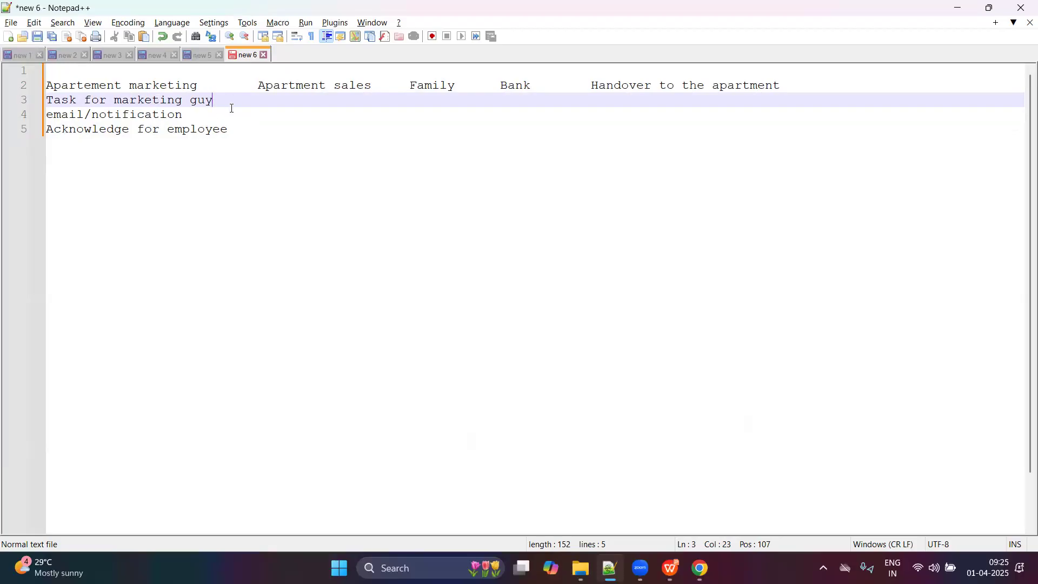
{"action": "key", "text": "Tab"}
{"action": "key", "text": "Tab"}
{"action": "type", "text": "Cpn"}
{"action": "key", "text": "BackSpace"}
{"action": "key", "text": "BackSpace"}
{"action": "type", "text": "onfirmation to be done"}
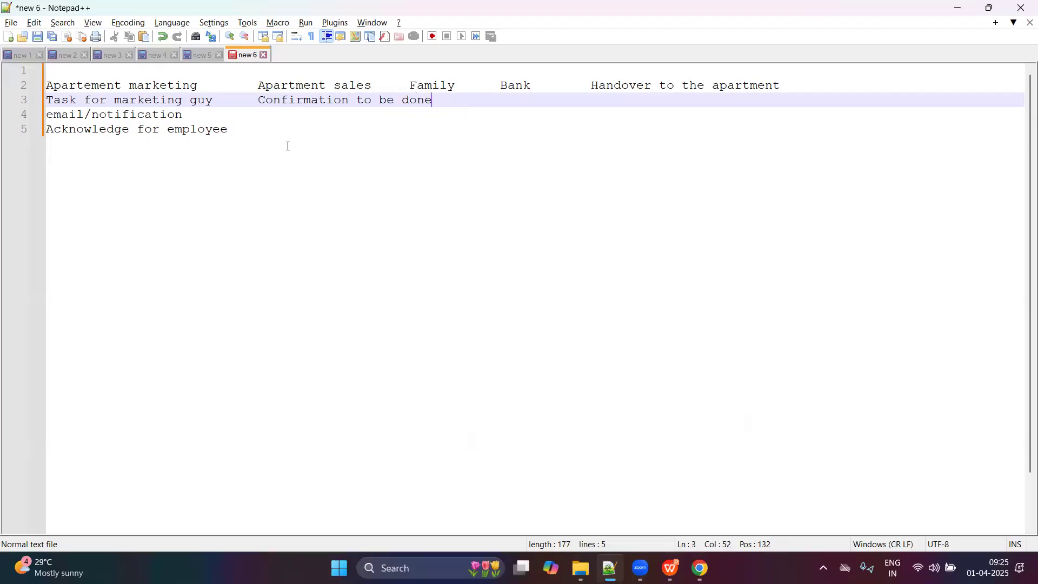
{"action": "type", "text": " by employee"}
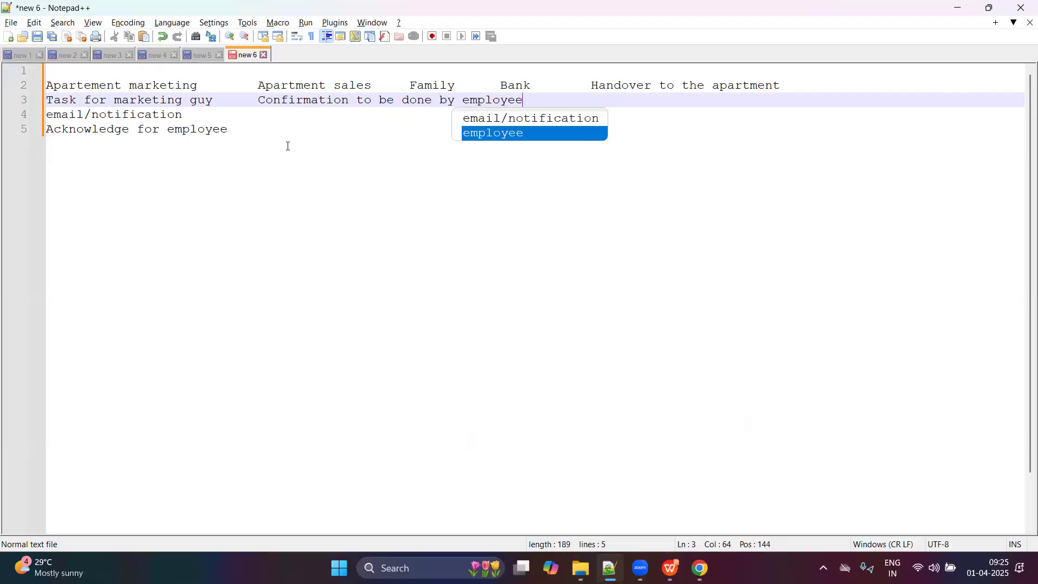
Step: Widen the tab spacing between Apartment sales and Family so Family starts past the confirmation text
{"action": "left_click", "coordinate": [407, 85]}
{"action": "key", "text": "Tab"}
{"action": "key", "text": "Tab"}
{"action": "key", "text": "Tab"}
{"action": "key", "text": "Tab"}
{"action": "key", "text": "Tab"}
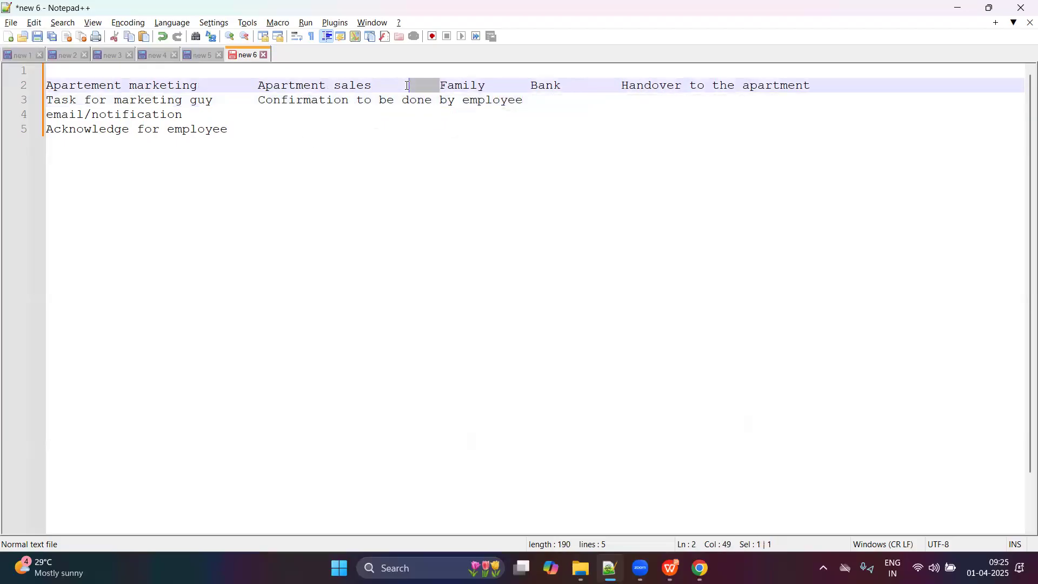
Step: Add notifcation/email under the confirmation entry in the Apartment sales column
{"action": "left_click", "coordinate": [319, 116]}
{"action": "key", "text": "Tab"}
{"action": "key", "text": "Tab"}
{"action": "key", "text": "Tab"}
{"action": "key", "text": "Tab"}
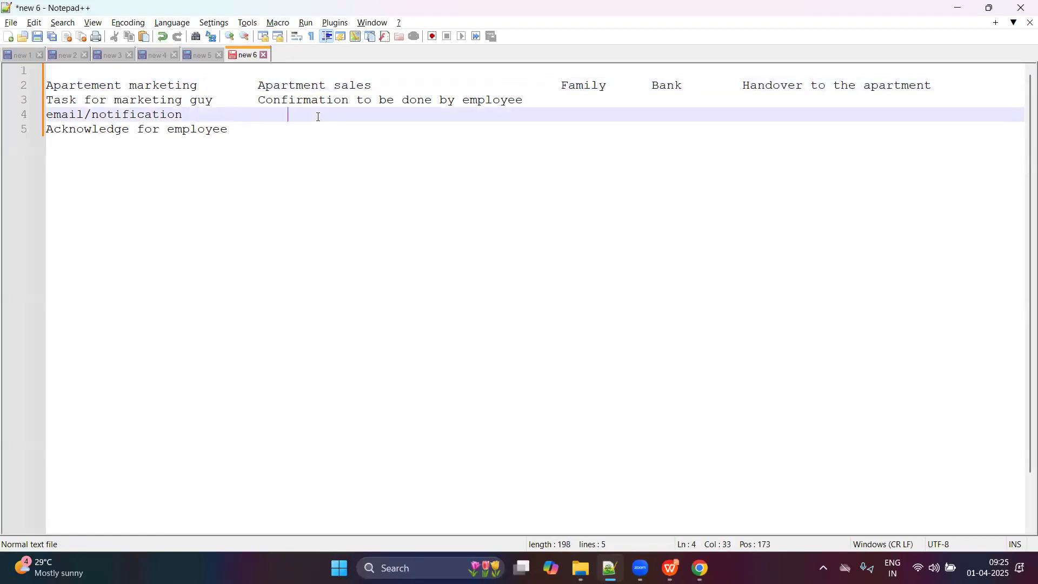
{"action": "type", "text": "notifcation/email"}
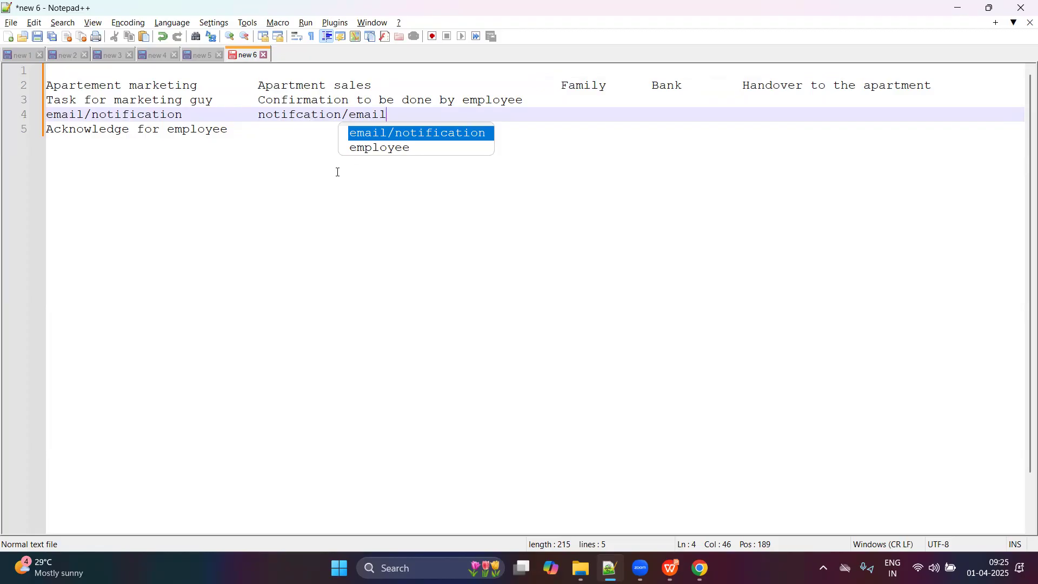
Step: Insert the word task before Confirmation to be done by employee
{"action": "left_click", "coordinate": [304, 115]}
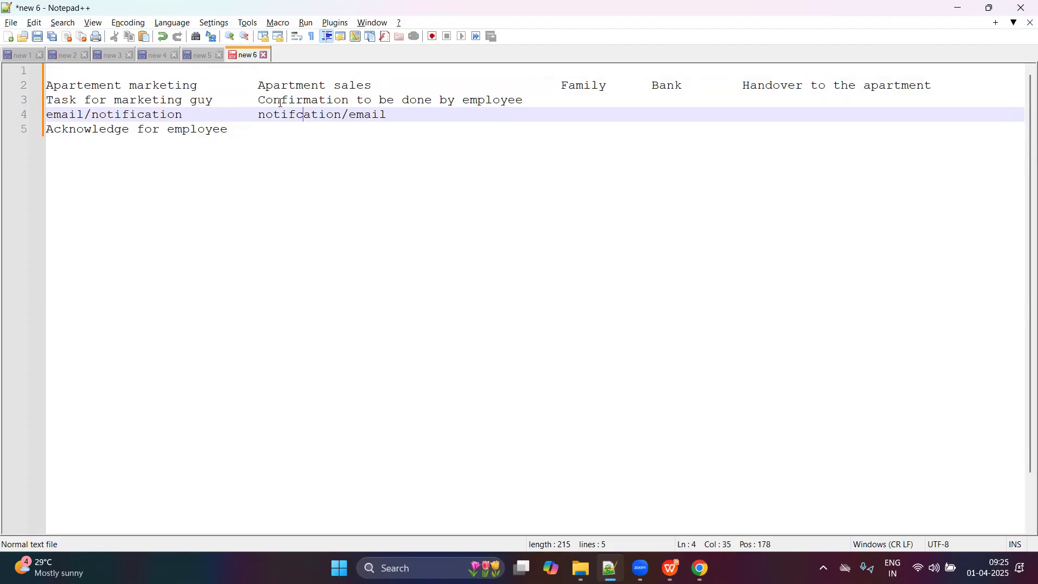
{"action": "left_click", "coordinate": [266, 100]}
{"action": "type", "text": "tasj"}
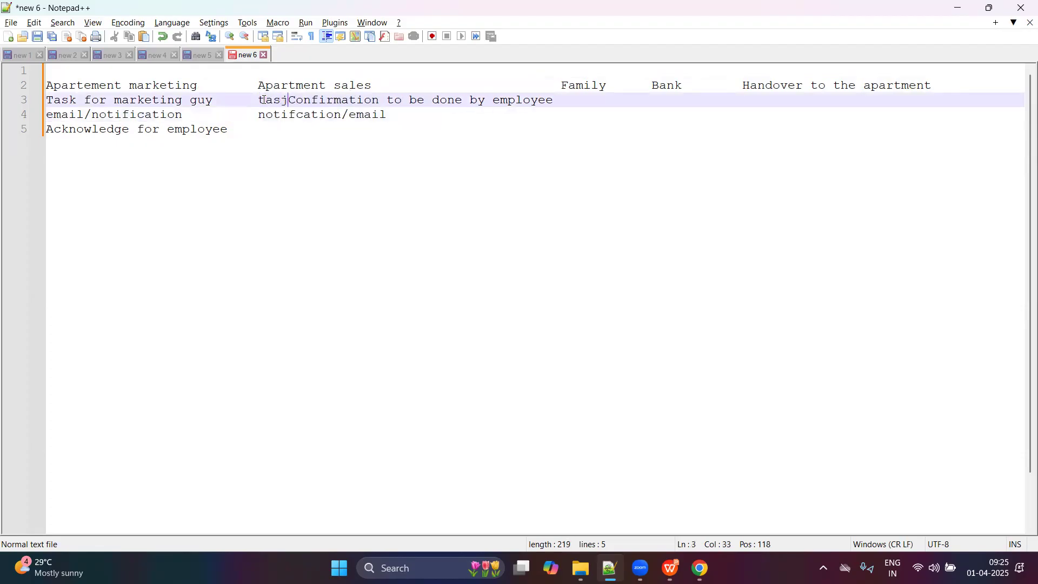
{"action": "key", "text": "BackSpace"}
{"action": "key", "text": "BackSpace"}
{"action": "type", "text": "k"}
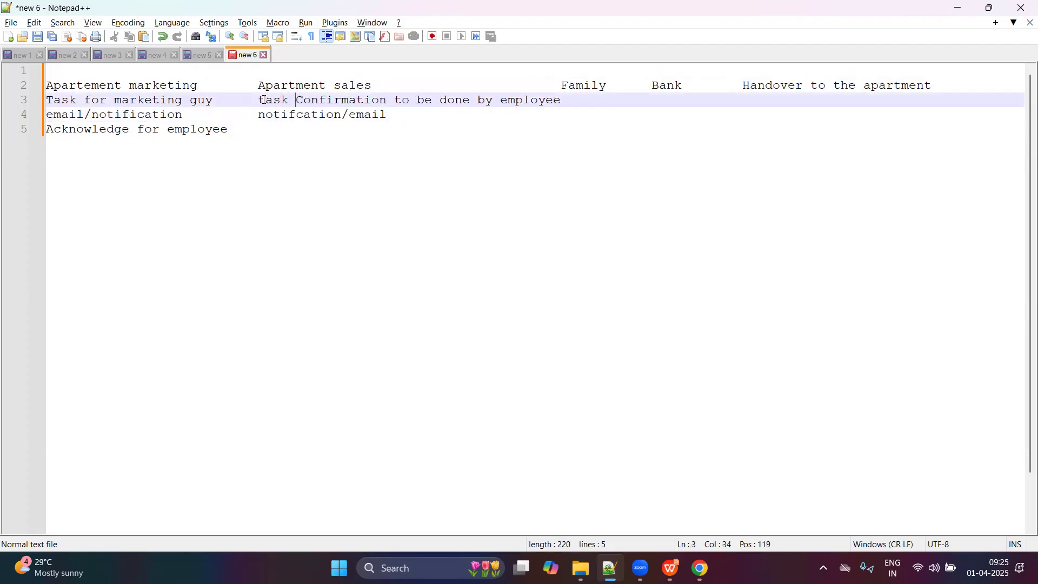
{"action": "left_click", "coordinate": [290, 145]}
Step: Add Task under the Family stage, on the same line as the confirmation entry
{"action": "left_click", "coordinate": [581, 106]}
{"action": "type", "text": "Task"}
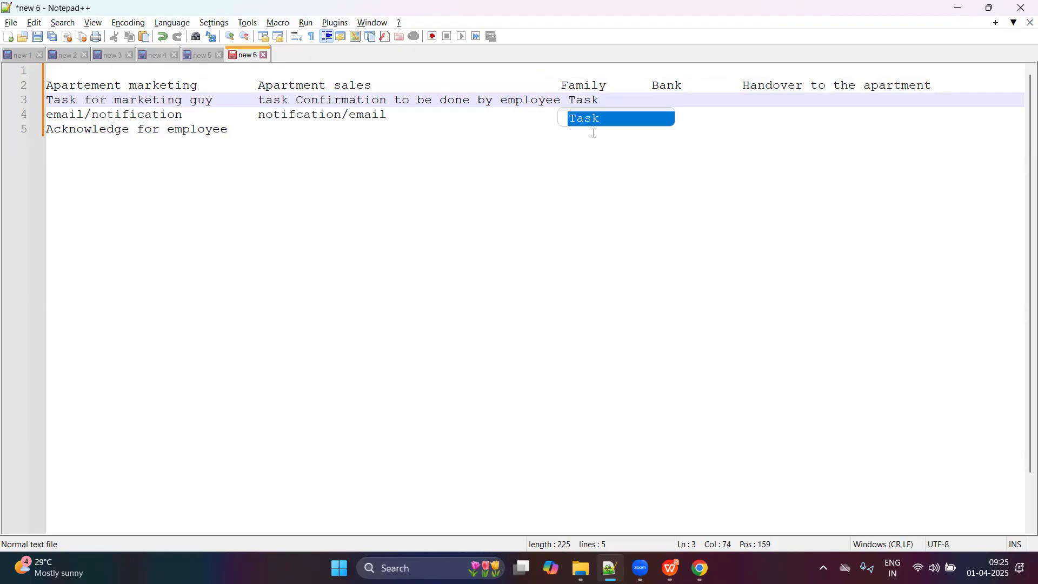
{"action": "left_click", "coordinate": [588, 134]}
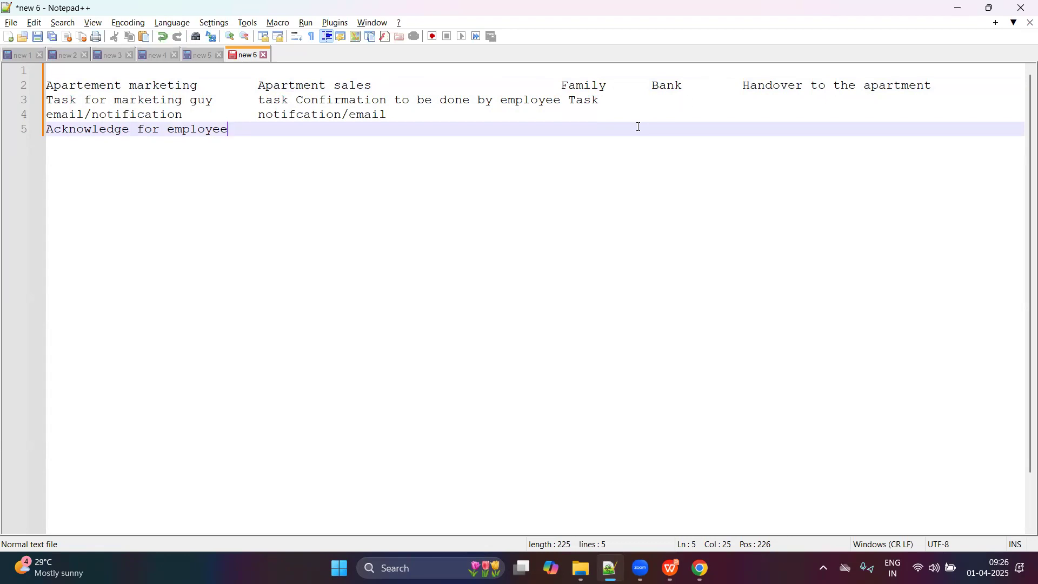
Step: Add Enter the application task under the Bank stage, aligned with tabs
{"action": "left_click", "coordinate": [660, 99]}
{"action": "key", "text": "Tab"}
{"action": "key", "text": "Tab"}
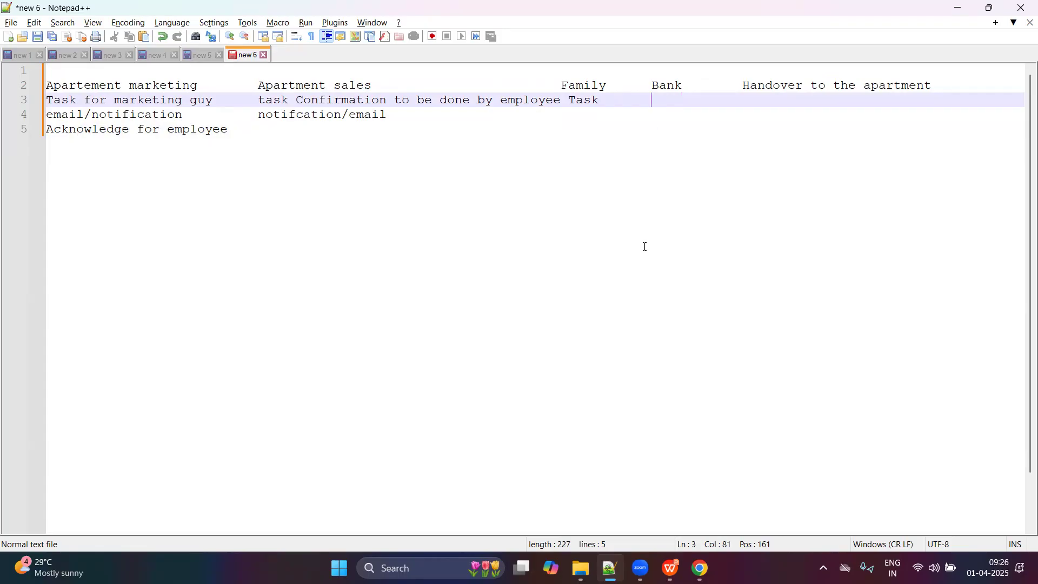
{"action": "type", "text": "Enter the applic"}
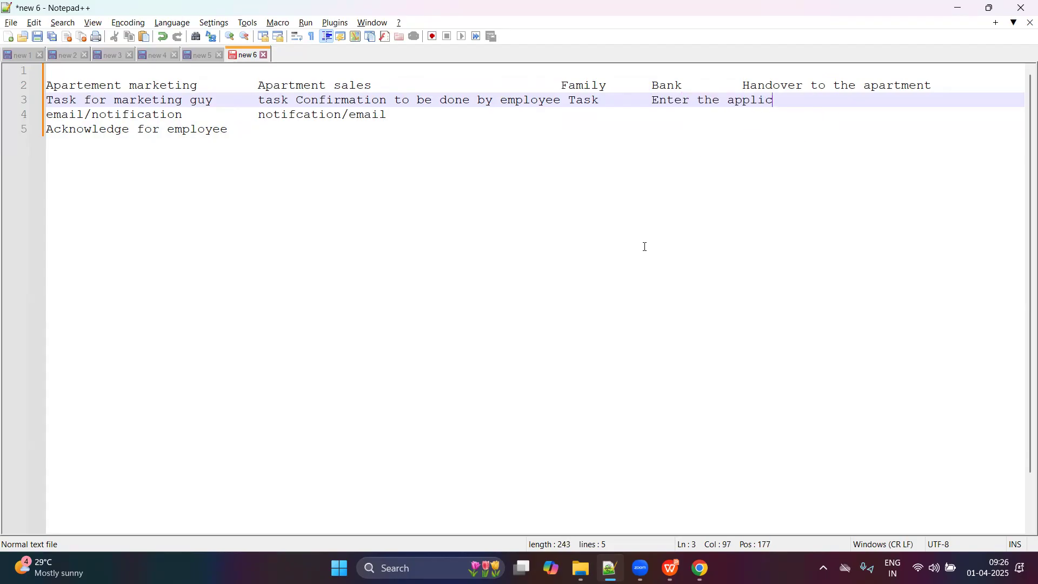
{"action": "type", "text": "ation task"}
{"action": "key", "text": "Return"}
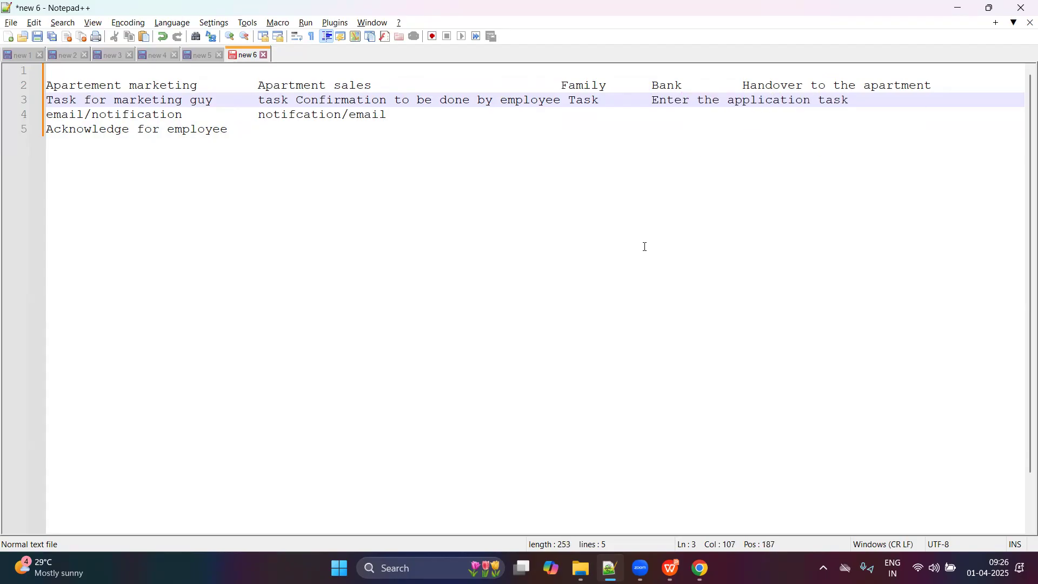
{"action": "key", "text": "Return"}
{"action": "key", "text": "BackSpace"}
Step: Add Notification/Email in the Bank column, on the line below Enter the application task
{"action": "left_click", "coordinate": [519, 117]}
{"action": "key", "text": "Tab"}
{"action": "key", "text": "Tab"}
{"action": "key", "text": "Tab"}
{"action": "key", "text": "Tab"}
{"action": "key", "text": "Tab"}
{"action": "key", "text": "Tab"}
{"action": "key", "text": "Tab"}
{"action": "key", "text": "Tab"}
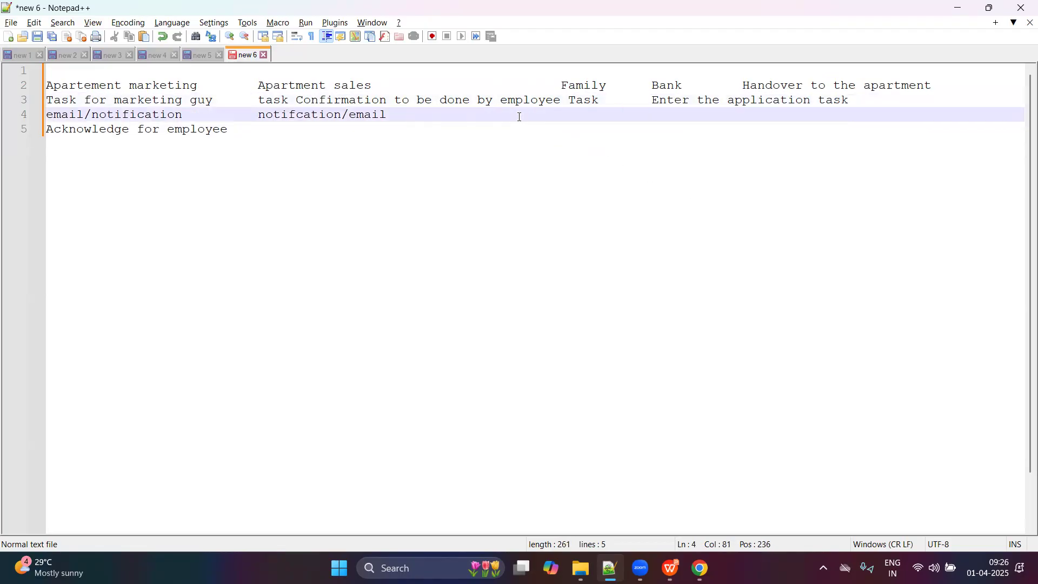
{"action": "type", "text": "Notification/Email"}
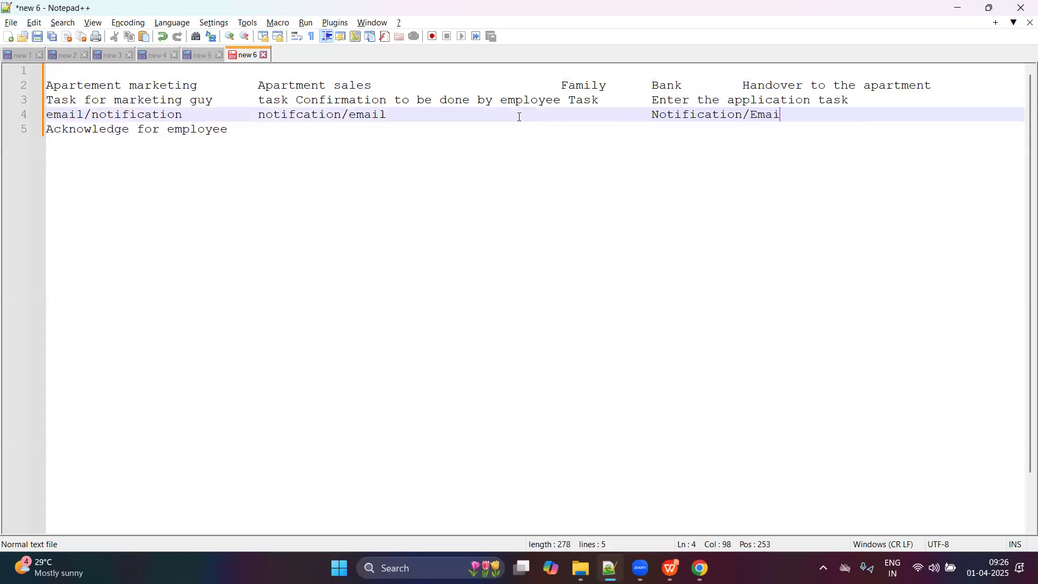
Step: Add Esignature in the Bank column, on the Acknowledge for employee line
{"action": "left_click", "coordinate": [402, 129]}
{"action": "key", "text": "Tab"}
{"action": "key", "text": "Tab"}
{"action": "key", "text": "Tab"}
{"action": "key", "text": "Tab"}
{"action": "key", "text": "Tab"}
{"action": "key", "text": "Tab"}
{"action": "key", "text": "Tab"}
{"action": "key", "text": "Tab"}
{"action": "key", "text": "Tab"}
{"action": "key", "text": "Tab"}
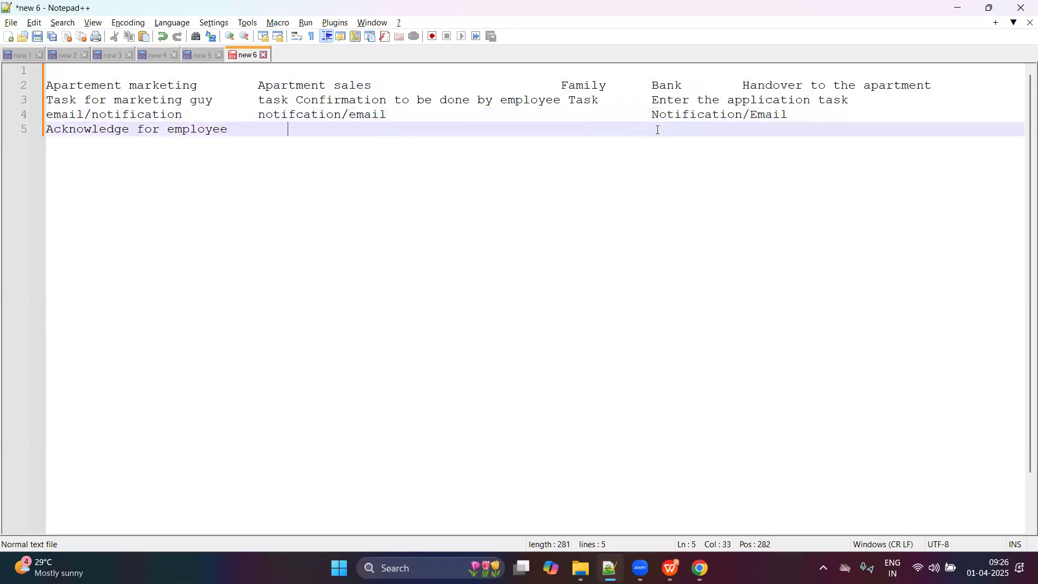
{"action": "key", "text": "Tab"}
{"action": "key", "text": "Tab"}
{"action": "key", "text": "Tab"}
{"action": "key", "text": "Tab"}
{"action": "type", "text": "Esignature"}
Step: Add Verification on a new line below Esignature, aligned with the Bank column by tabs
{"action": "key", "text": "Return"}
{"action": "key", "text": "Tab"}
{"action": "key", "text": "Tab"}
{"action": "key", "text": "Tab"}
{"action": "key", "text": "Tab"}
{"action": "key", "text": "Tab"}
{"action": "key", "text": "Tab"}
{"action": "key", "text": "Tab"}
{"action": "key", "text": "Tab"}
{"action": "key", "text": "Tab"}
{"action": "key", "text": "Tab"}
{"action": "key", "text": "Tab"}
{"action": "key", "text": "Tab"}
{"action": "key", "text": "Tab"}
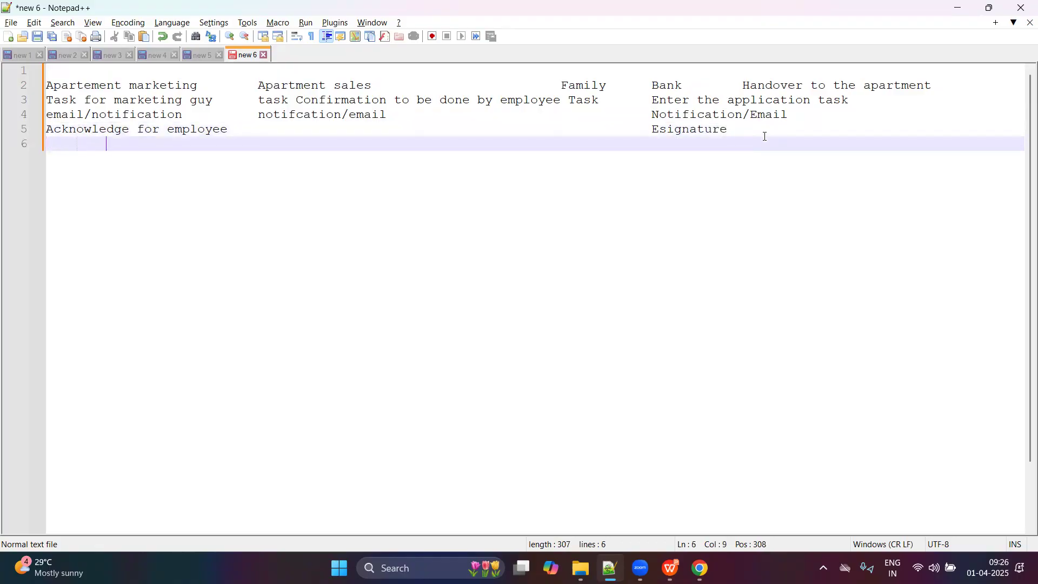
{"action": "key", "text": "Tab"}
{"action": "key", "text": "Tab"}
{"action": "key", "text": "Tab"}
{"action": "key", "text": "Tab"}
{"action": "key", "text": "Tab"}
{"action": "key", "text": "Tab"}
{"action": "key", "text": "Tab"}
{"action": "type", "text": "Verification"}
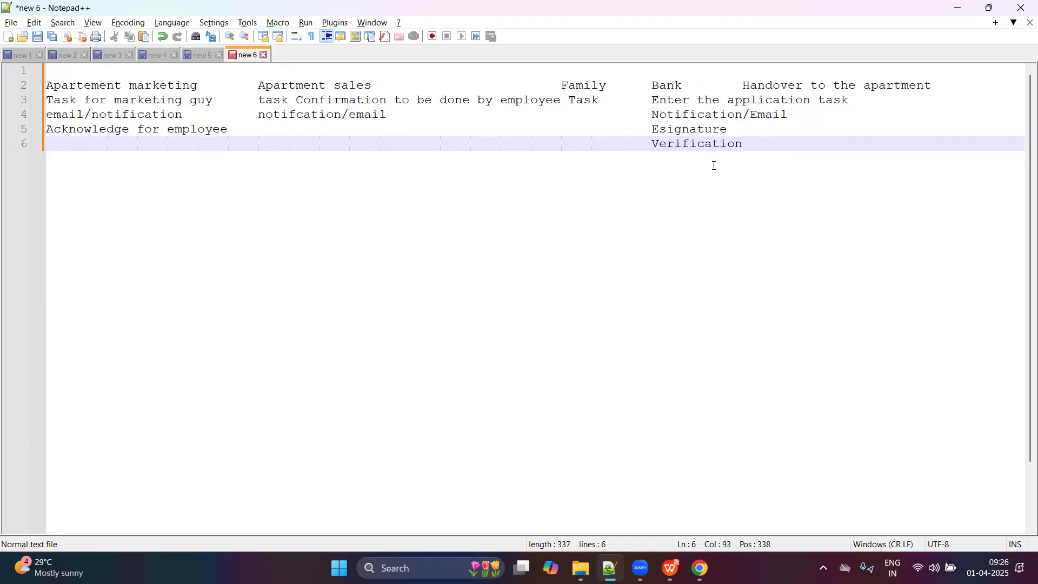
Step: Increase the tab spacing between Bank and Handover to the apartment to clear the Bank entries
{"action": "left_click", "coordinate": [745, 87]}
{"action": "key", "text": "Tab"}
{"action": "key", "text": "Tab"}
{"action": "key", "text": "Tab"}
{"action": "key", "text": "Tab"}
{"action": "key", "text": "Tab"}
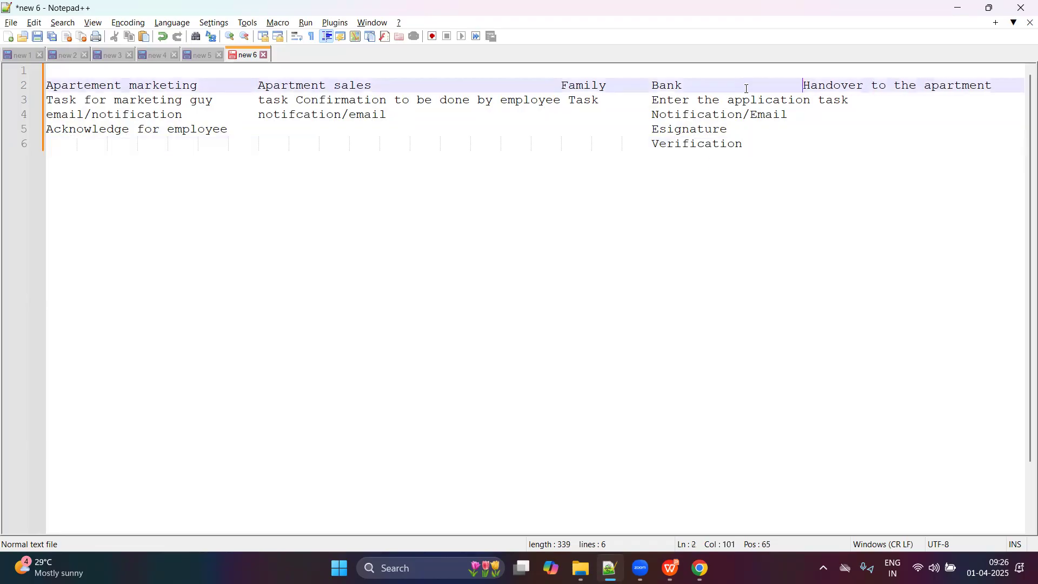
{"action": "key", "text": "Left"}
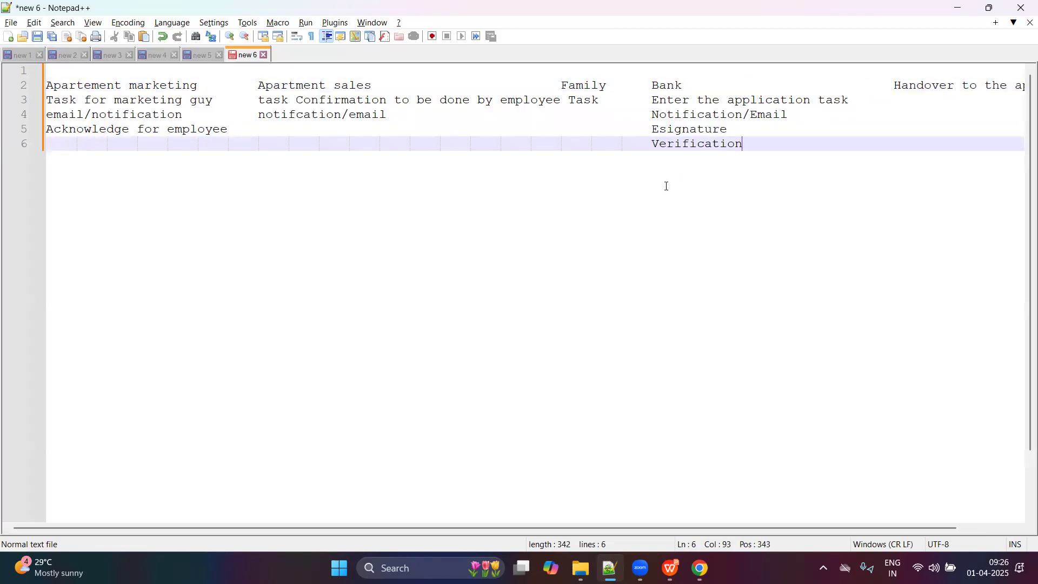
Step: Add Disbursement team task on a new line below Verification in the Bank column
{"action": "key", "text": "Return"}
{"action": "type", "text": "Di"}
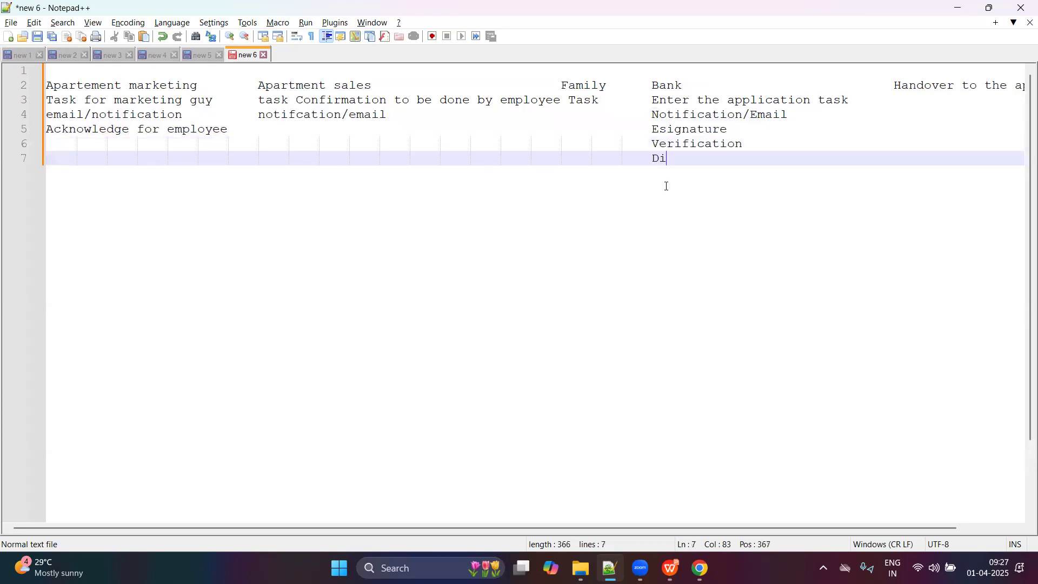
{"action": "type", "text": "sbursement bac"}
{"action": "key", "text": "BackSpace"}
{"action": "key", "text": "BackSpace"}
{"action": "key", "text": "BackSpace"}
{"action": "type", "text": "team "}
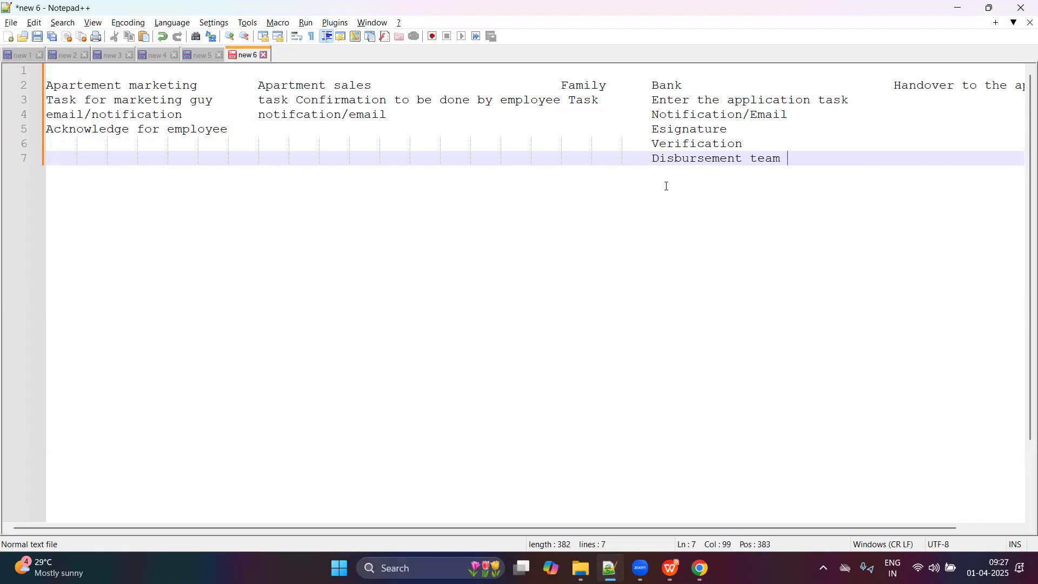
{"action": "type", "text": "task"}
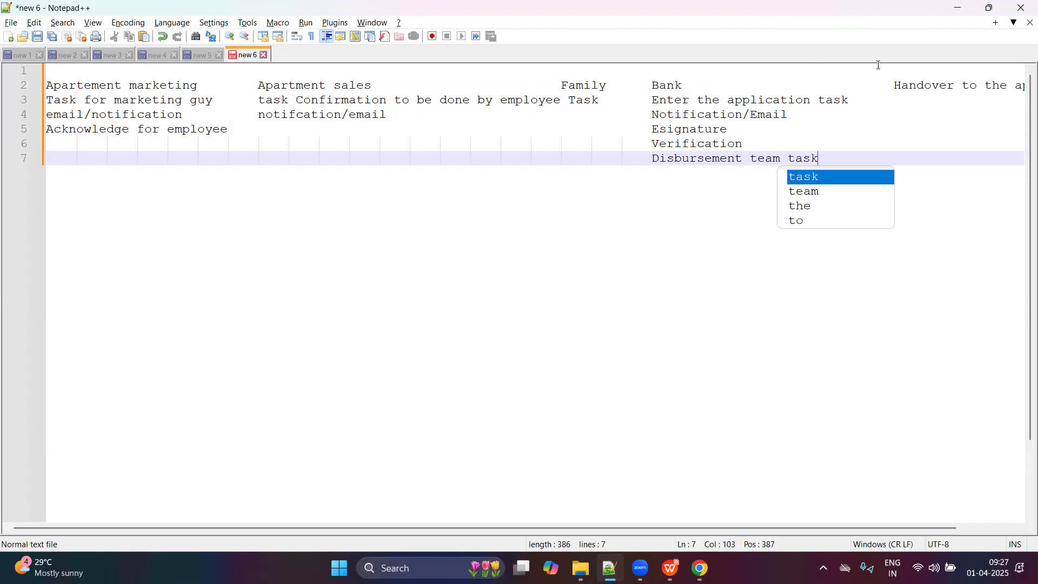
Step: Add Task to you beneath the Handover to the apartment stage, then return to the start of that line
{"action": "left_click", "coordinate": [935, 100]}
{"action": "key", "text": "Tab"}
{"action": "key", "text": "Tab"}
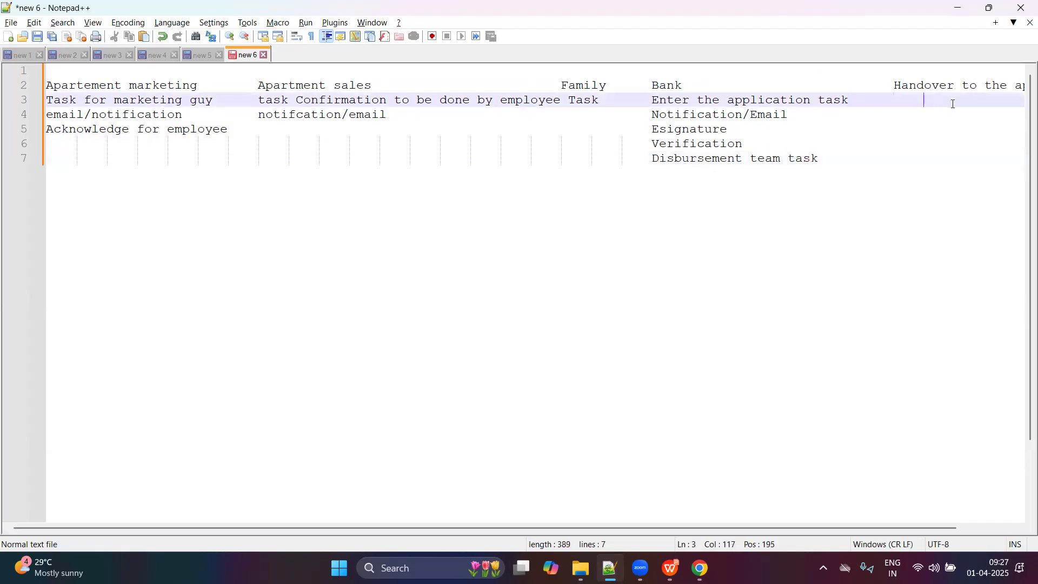
{"action": "type", "text": "Task to you"}
{"action": "left_click", "coordinate": [1005, 70]}
{"action": "left_click", "coordinate": [984, 91]}
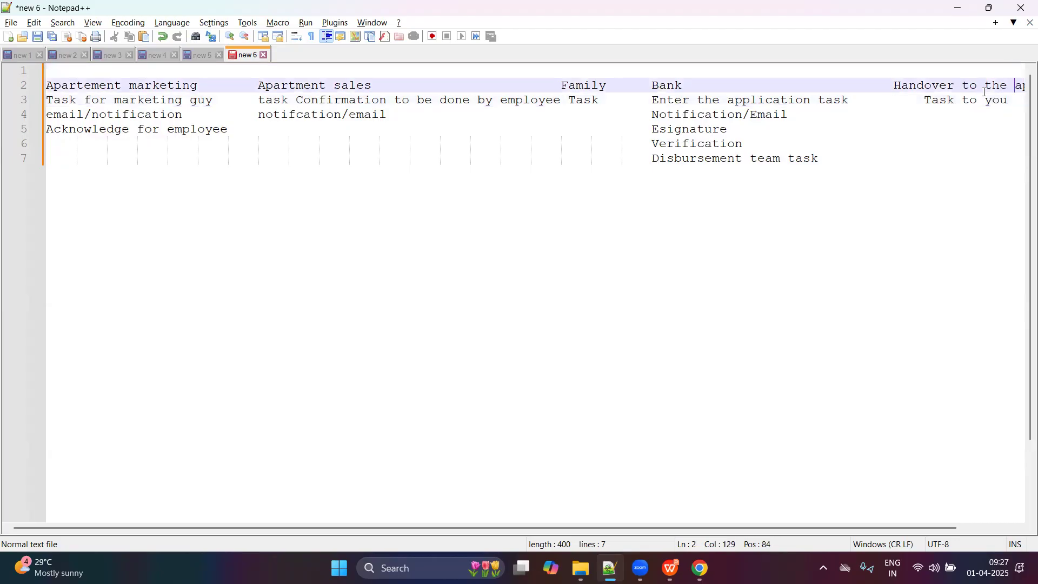
{"action": "key", "text": "Down"}
{"action": "key", "text": "Home"}
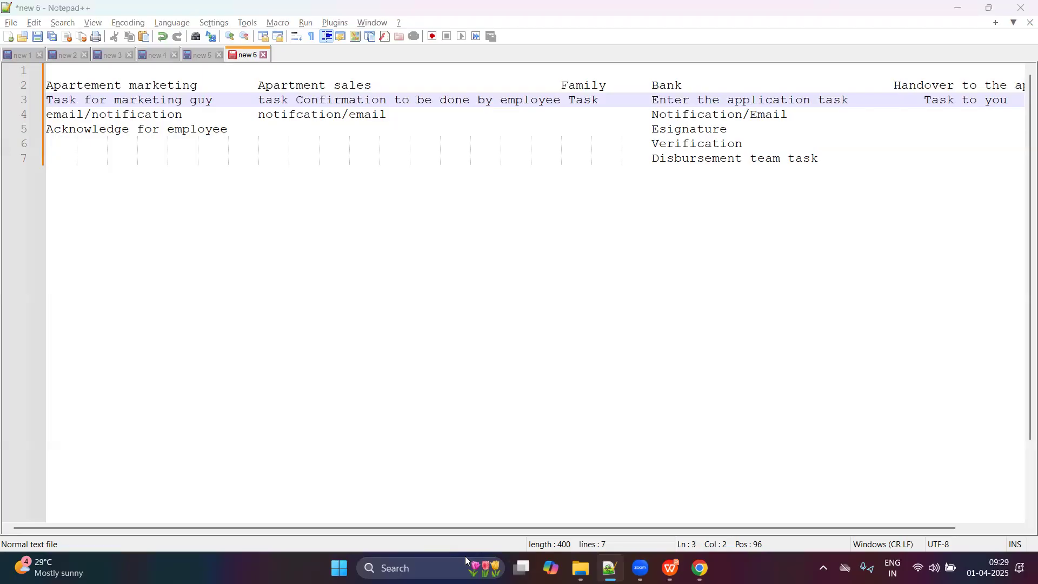
Step: Switch to the WPS Office presentation at the slide What is HR Life cycle and Event?
{"action": "key", "text": "alt+Tab"}
{"action": "key", "text": "alt+Tab"}
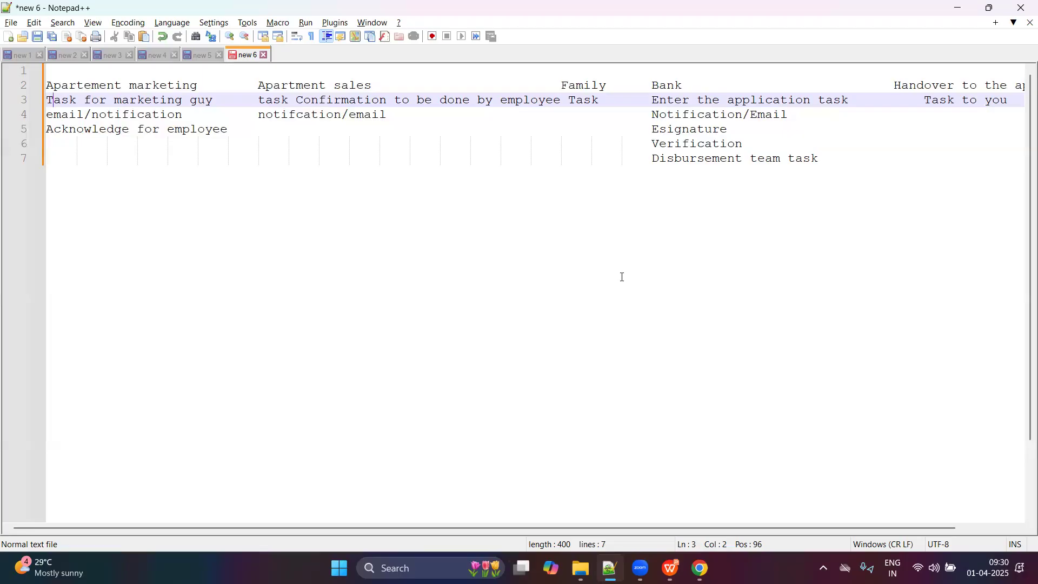
{"action": "key", "text": "alt+Tab"}
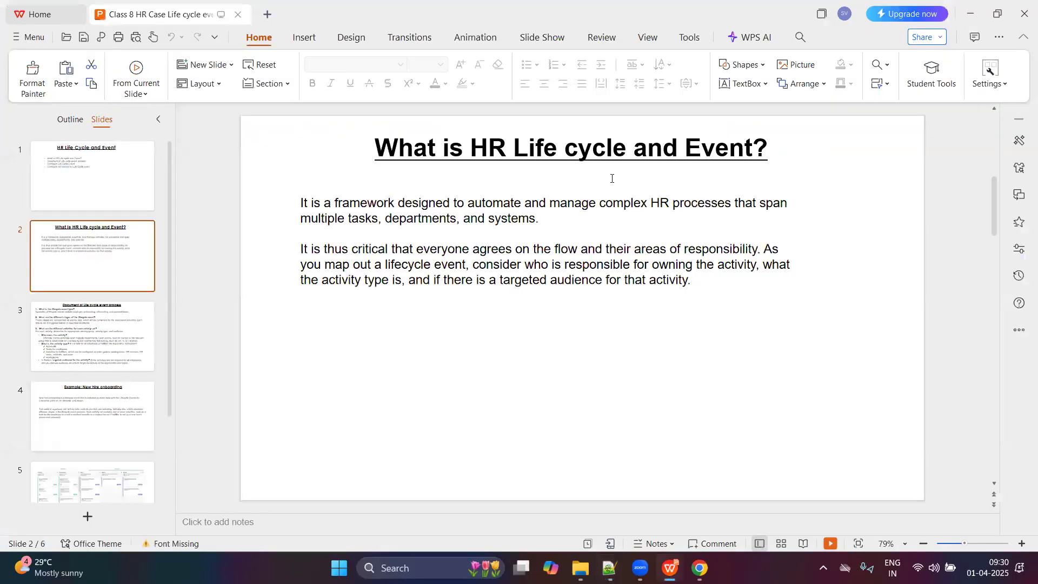
Step: Glance at the Document of Life cycle event process slide, then return to the What is HR Life cycle and Event? slide
{"action": "scroll", "coordinate": [661, 485], "scroll_direction": "down", "scroll_amount": 1}
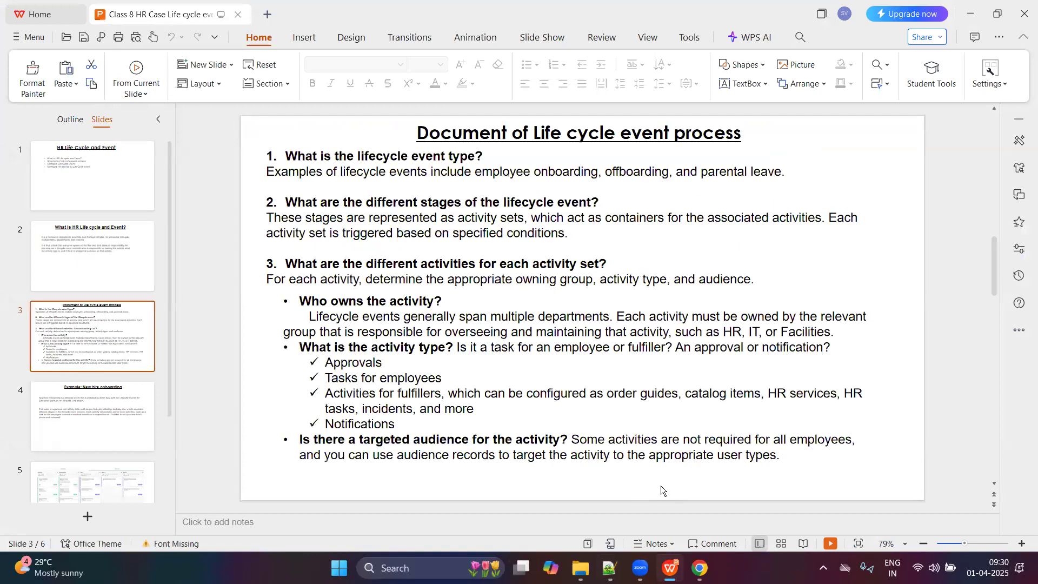
{"action": "scroll", "coordinate": [654, 425], "scroll_direction": "up", "scroll_amount": 2}
{"action": "left_click", "coordinate": [66, 272]}
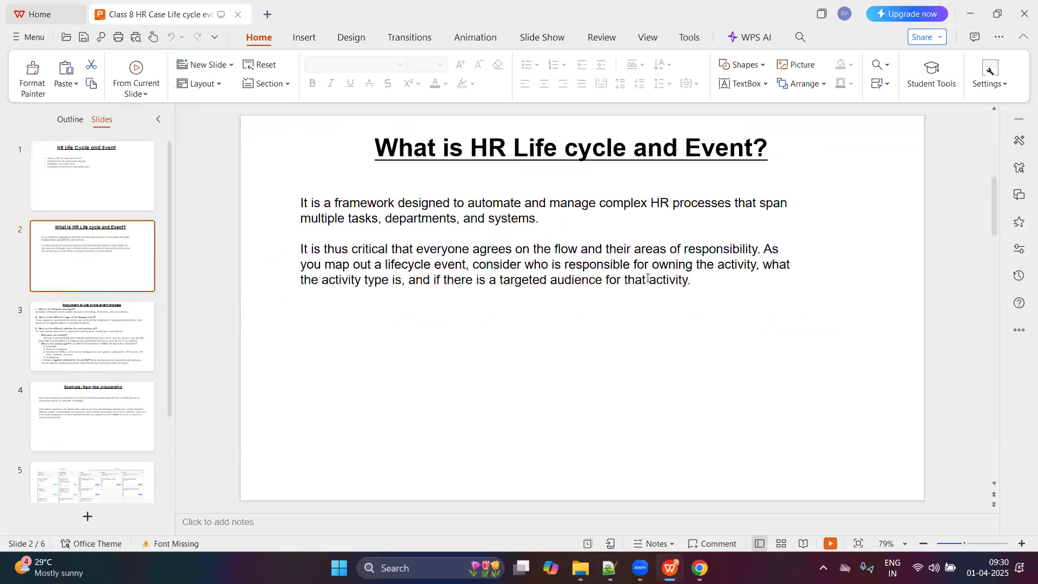
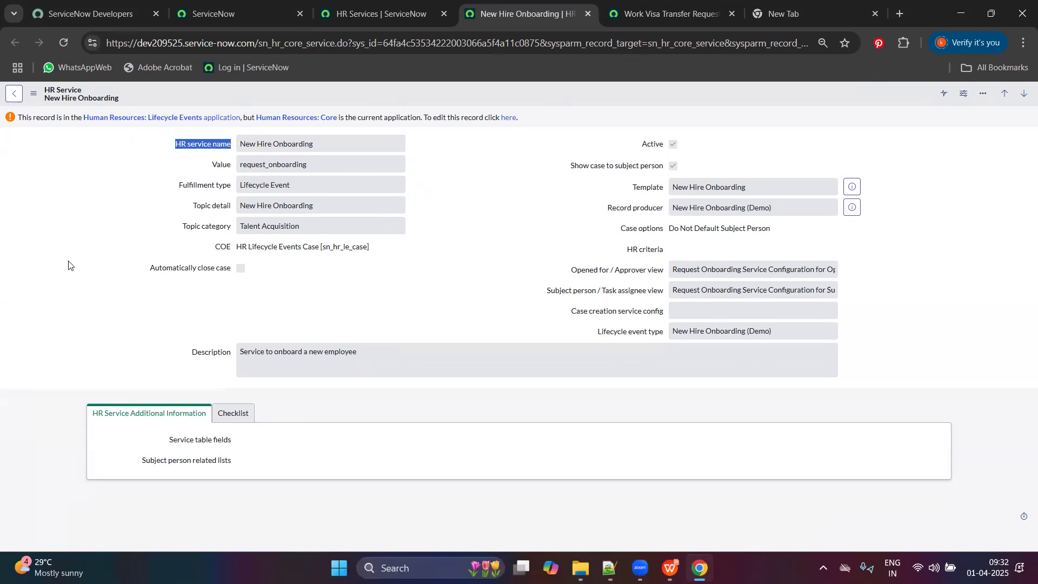
Step: View the HR Services list, then return to the New Hire Onboarding HR service record
{"action": "left_click", "coordinate": [423, 7]}
{"action": "left_click", "coordinate": [477, 6]}
{"action": "left_click", "coordinate": [437, 5]}
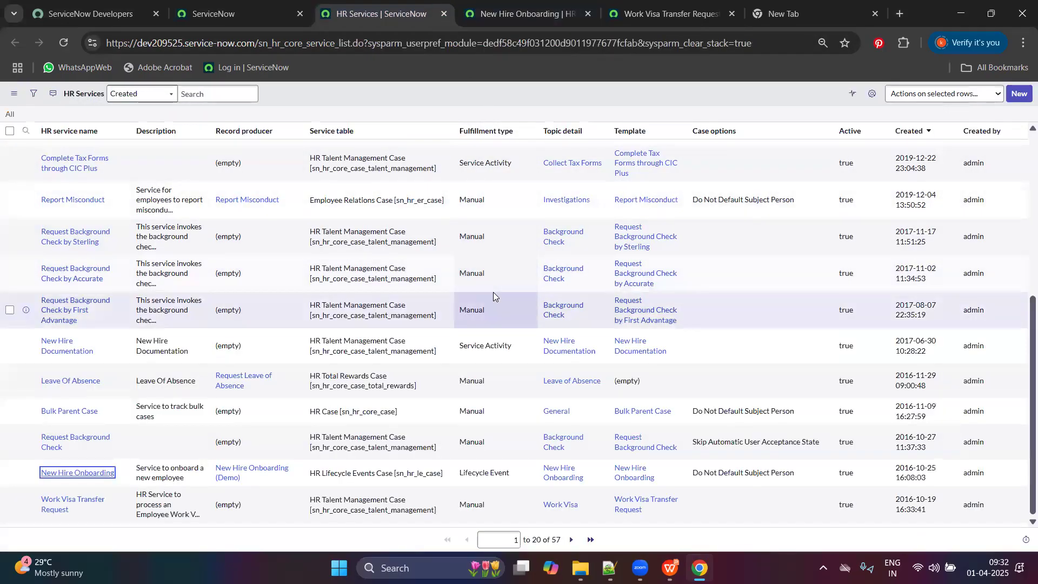
{"action": "left_click", "coordinate": [534, 5]}
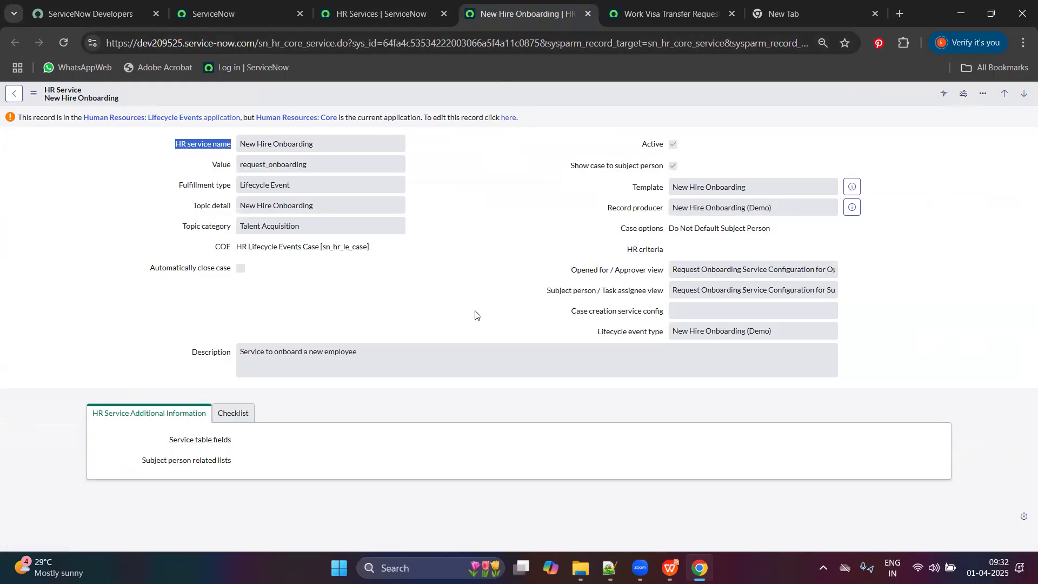
Step: Return to the ServiceNow home page and filter the navigator for store instead of HR case
{"action": "left_click", "coordinate": [308, 11]}
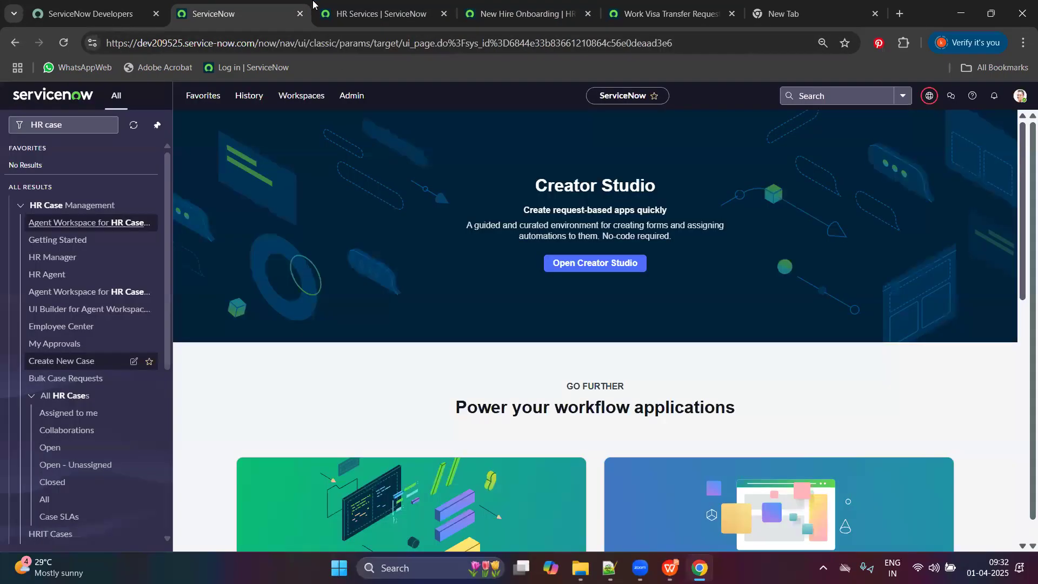
{"action": "double_click", "coordinate": [61, 130]}
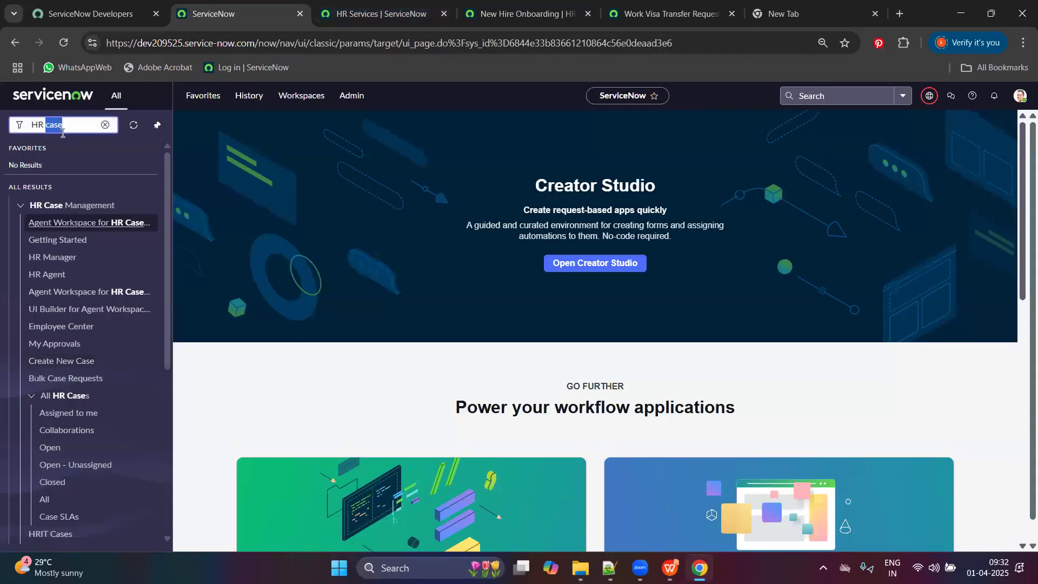
{"action": "key", "text": "BackSpace"}
{"action": "key", "text": "BackSpace"}
{"action": "key", "text": "BackSpace"}
{"action": "key", "text": "BackSpace"}
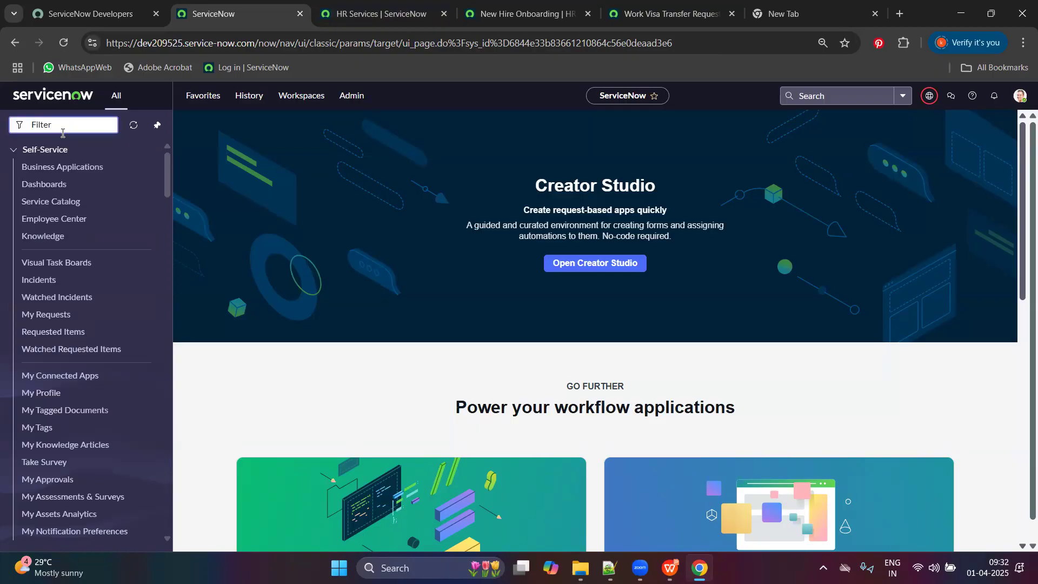
{"action": "type", "text": "store"}
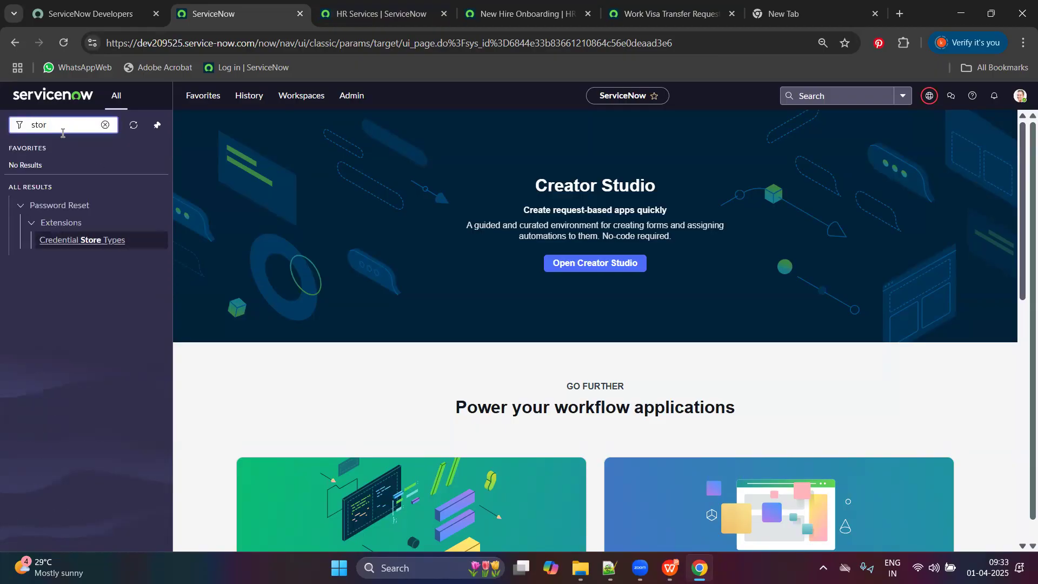
Step: Filter the navigator for plugin and open Plugins in a new browser tab
{"action": "key", "text": "BackSpace"}
{"action": "key", "text": "BackSpace"}
{"action": "key", "text": "BackSpace"}
{"action": "key", "text": "BackSpace"}
{"action": "type", "text": "plugin"}
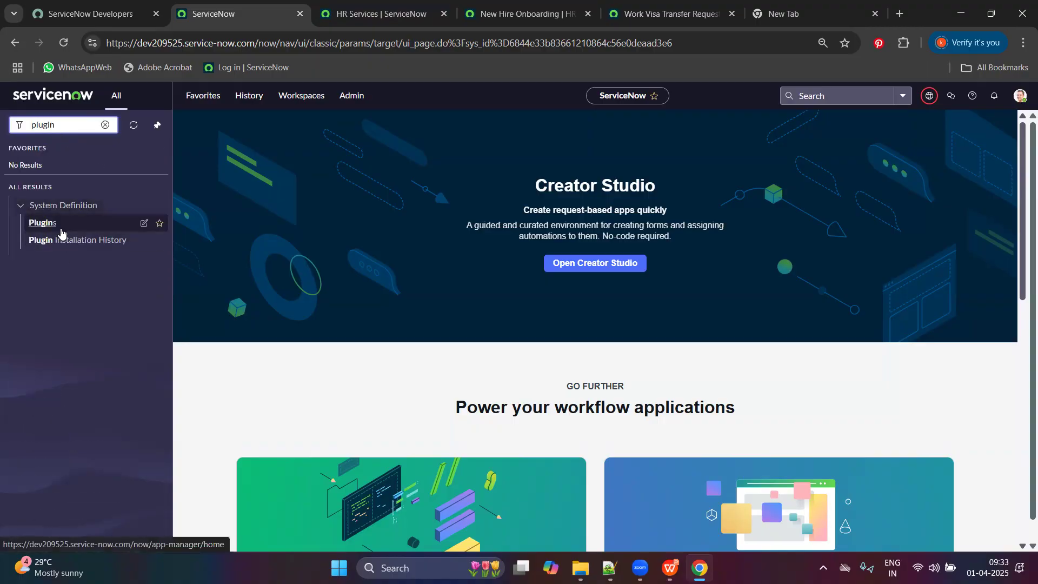
{"action": "left_click", "coordinate": [43, 223], "text": "ctrl"}
{"action": "left_click", "coordinate": [334, 15]}
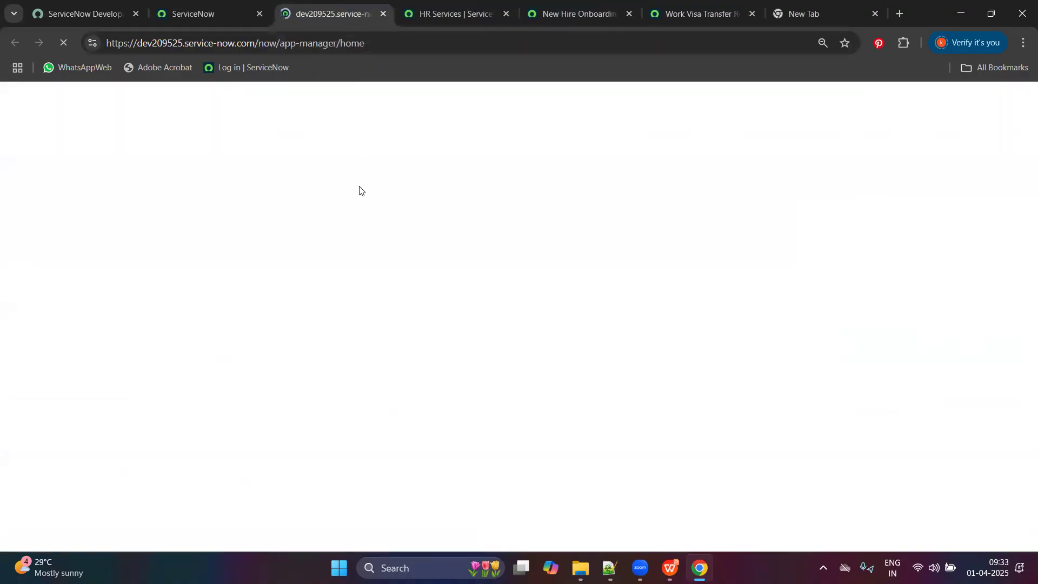
{"action": "left_click", "coordinate": [218, 5]}
{"action": "left_click", "coordinate": [326, 3]}
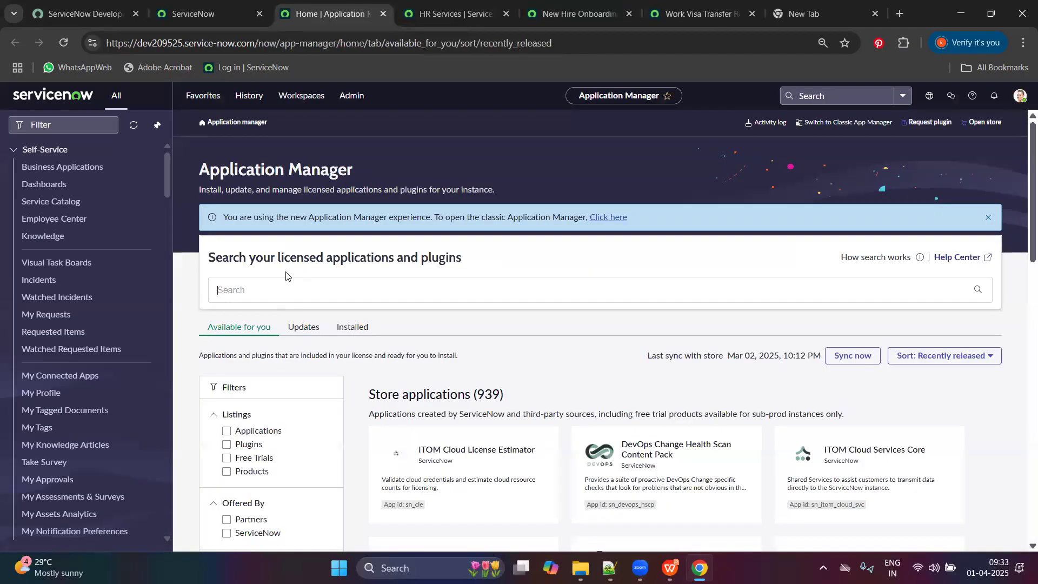
Step: Search the Application Manager for lifecycle and look through the available applications, plugins and products
{"action": "type", "text": "l"}
{"action": "key", "text": "Return"}
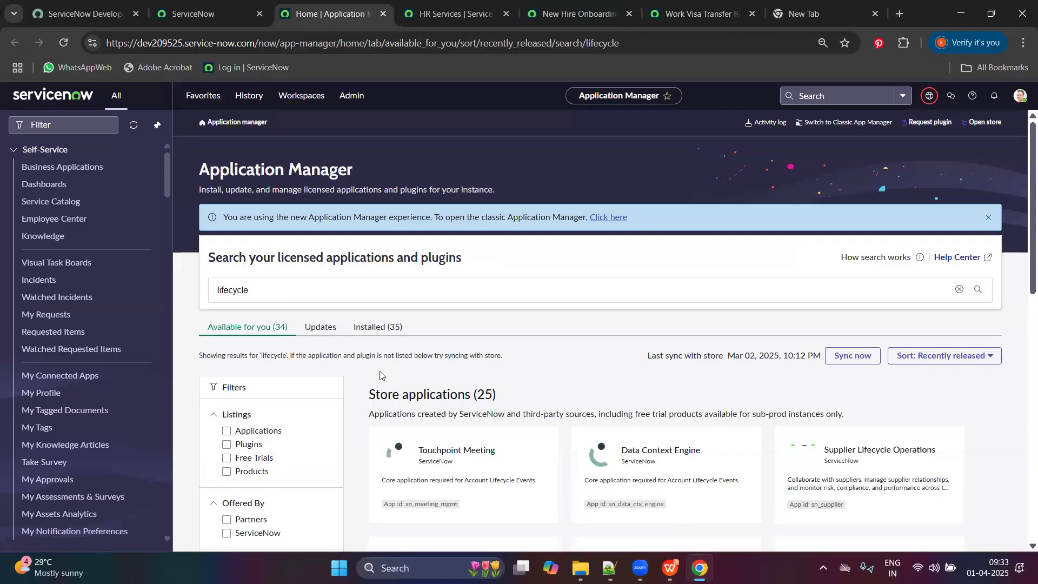
{"action": "scroll", "coordinate": [597, 360], "scroll_direction": "down", "scroll_amount": 2}
{"action": "scroll", "coordinate": [597, 360], "scroll_direction": "down", "scroll_amount": 8}
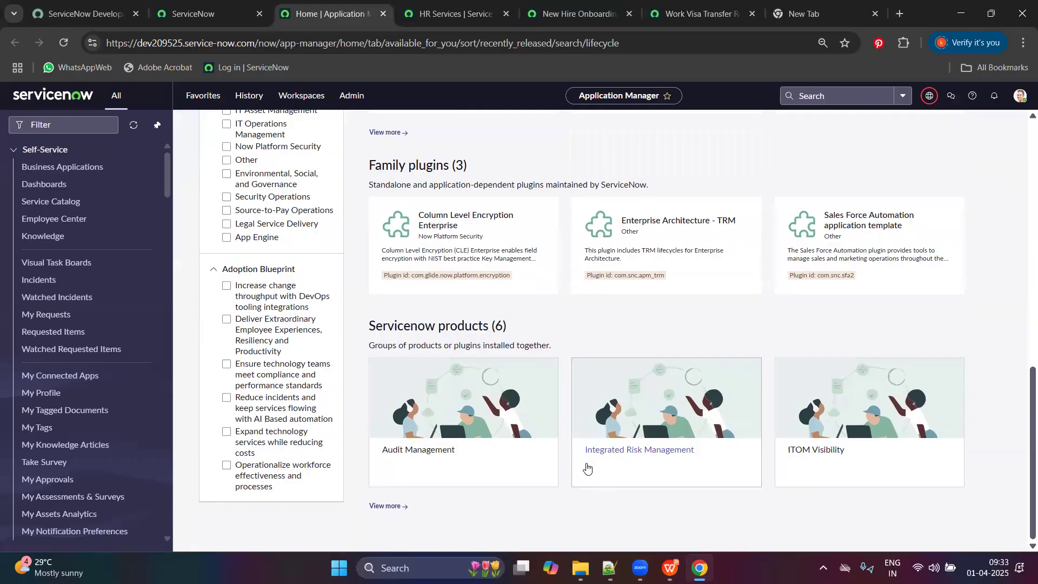
{"action": "scroll", "coordinate": [296, 212], "scroll_direction": "up", "scroll_amount": 10}
{"action": "scroll", "coordinate": [295, 212], "scroll_direction": "up", "scroll_amount": 2}
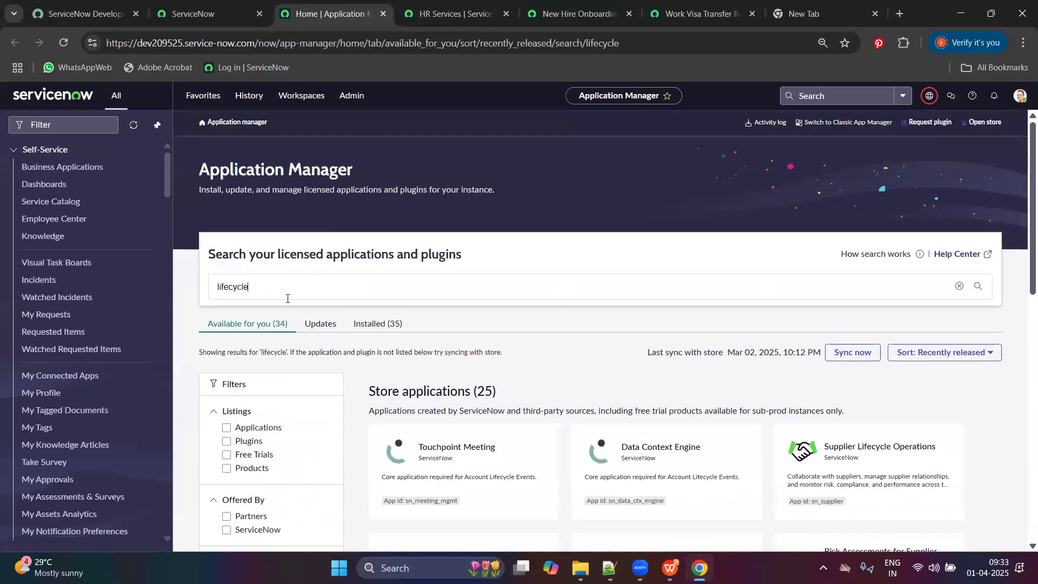
Step: Replace the application search term with sn_hr_core and run the search
{"action": "type", "text": "============="}
{"action": "key", "text": "BackSpace"}
{"action": "key", "text": "BackSpace"}
{"action": "key", "text": "BackSpace"}
{"action": "key", "text": "BackSpace"}
{"action": "key", "text": "BackSpace"}
{"action": "key", "text": "BackSpace"}
{"action": "key", "text": "BackSpace"}
{"action": "key", "text": "BackSpace"}
{"action": "key", "text": "BackSpace"}
{"action": "key", "text": "BackSpace"}
{"action": "key", "text": "BackSpace"}
{"action": "key", "text": "BackSpace"}
{"action": "key", "text": "BackSpace"}
{"action": "key", "text": "BackSpace"}
{"action": "key", "text": "BackSpace"}
{"action": "key", "text": "BackSpace"}
{"action": "key", "text": "BackSpace"}
{"action": "key", "text": "BackSpace"}
{"action": "key", "text": "BackSpace"}
{"action": "key", "text": "BackSpace"}
{"action": "type", "text": "sn_hr_cor"}
{"action": "right_click", "coordinate": [287, 298]}
{"action": "type", "text": "e"}
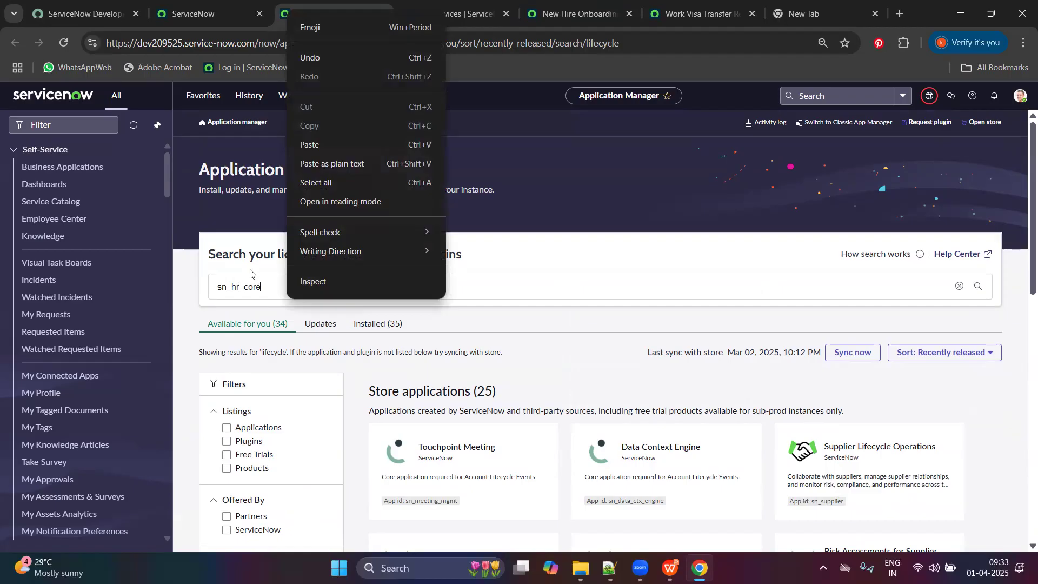
{"action": "key", "text": "Return"}
Step: Extend the application search to sn_hr_core_lifecycle, then retry it as sn_hr_core_life_cycle
{"action": "type", "text": "_lifecc"}
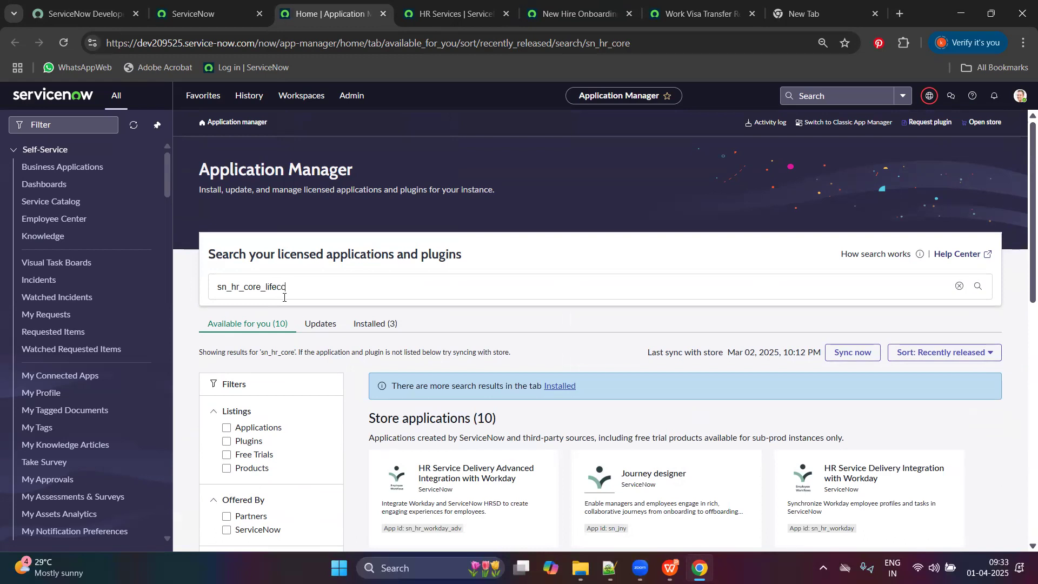
{"action": "type", "text": "yle"}
{"action": "key", "text": "BackSpace"}
{"action": "key", "text": "BackSpace"}
{"action": "key", "text": "BackSpace"}
{"action": "key", "text": "BackSpace"}
{"action": "type", "text": "ycle"}
{"action": "key", "text": "Return"}
{"action": "scroll", "coordinate": [315, 269], "scroll_direction": "down", "scroll_amount": 4}
{"action": "scroll", "coordinate": [315, 270], "scroll_direction": "up", "scroll_amount": 3}
{"action": "type", "text": "_"}
{"action": "key", "text": "Return"}
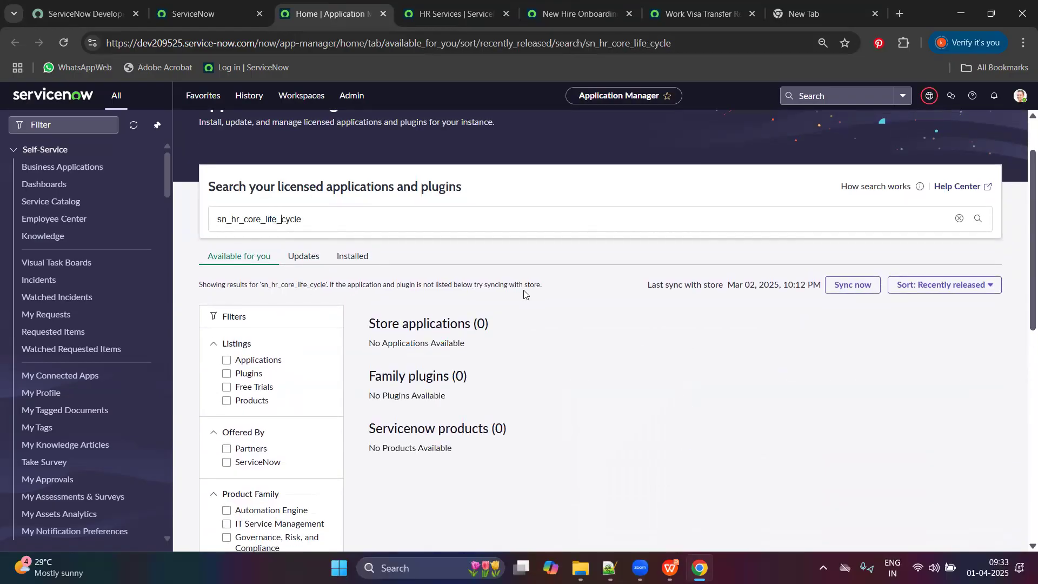
Step: Shorten the application search to sn_hr_core_life, then repeat it with a leading wildcard as *sn_hr_core_life
{"action": "left_click_drag", "start_coordinate": [258, 219], "coordinate": [323, 221]}
{"action": "left_click", "coordinate": [353, 233]}
{"action": "key", "text": "BackSpace"}
{"action": "key", "text": "BackSpace"}
{"action": "key", "text": "BackSpace"}
{"action": "key", "text": "BackSpace"}
{"action": "key", "text": "BackSpace"}
{"action": "key", "text": "BackSpace"}
{"action": "key", "text": "BackSpace"}
{"action": "key", "text": "BackSpace"}
{"action": "key", "text": "BackSpace"}
{"action": "key", "text": "Return"}
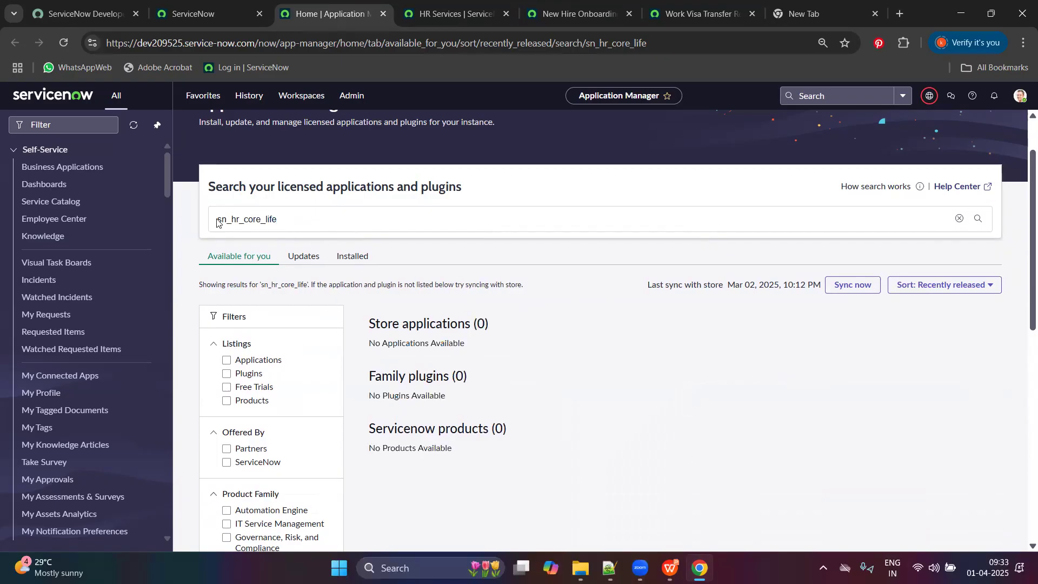
{"action": "type", "text": "*"}
{"action": "key", "text": "Return"}
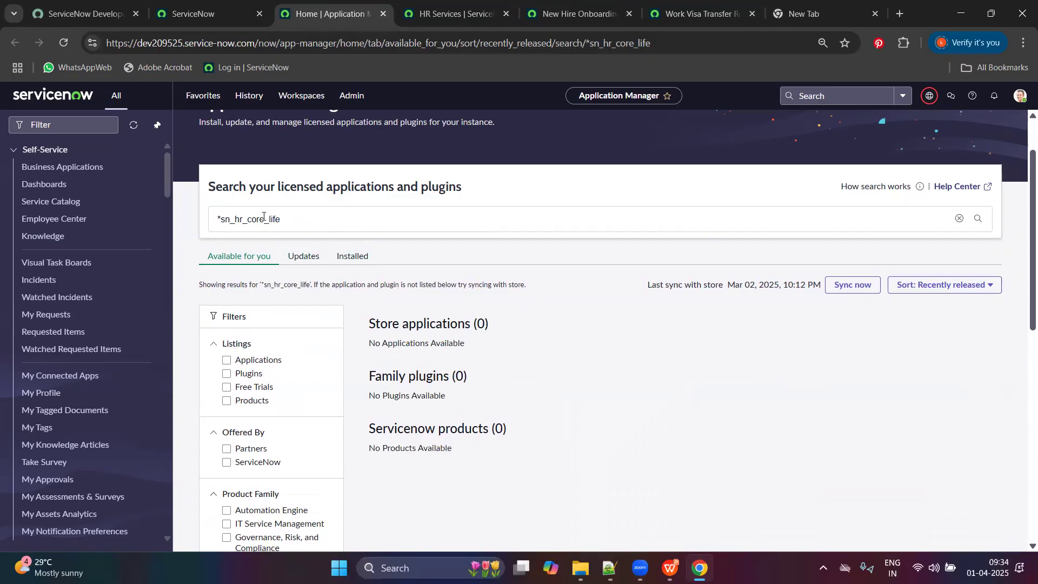
Step: Search the Application Manager for *sn_hr_core and show the matching installed plugins
{"action": "left_click_drag", "start_coordinate": [222, 220], "coordinate": [343, 206]}
{"action": "key", "text": "BackSpace"}
{"action": "type", "text": "sn_hr_core"}
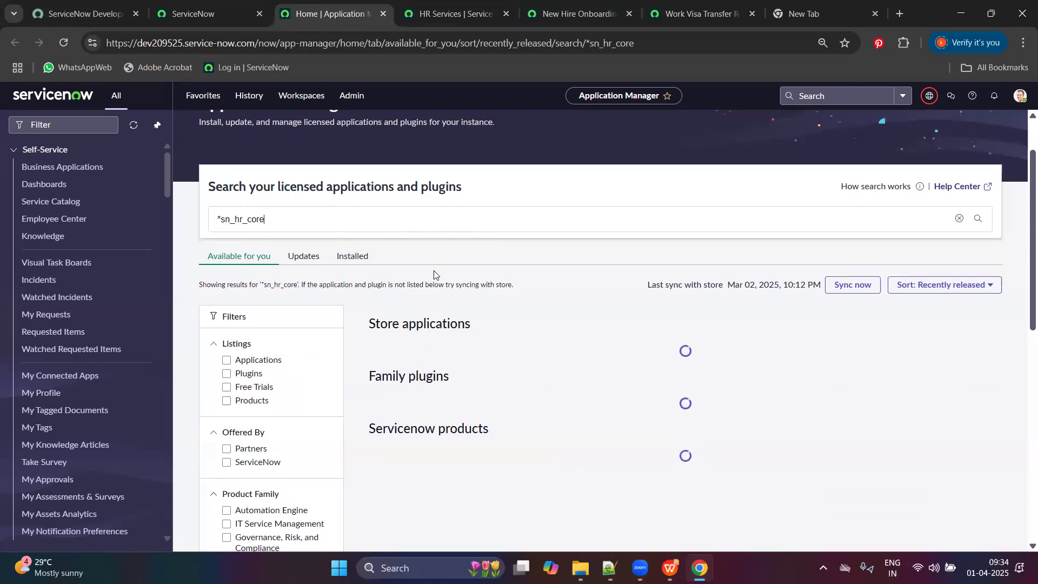
{"action": "scroll", "coordinate": [491, 292], "scroll_direction": "down", "scroll_amount": 2}
{"action": "left_click", "coordinate": [359, 121]}
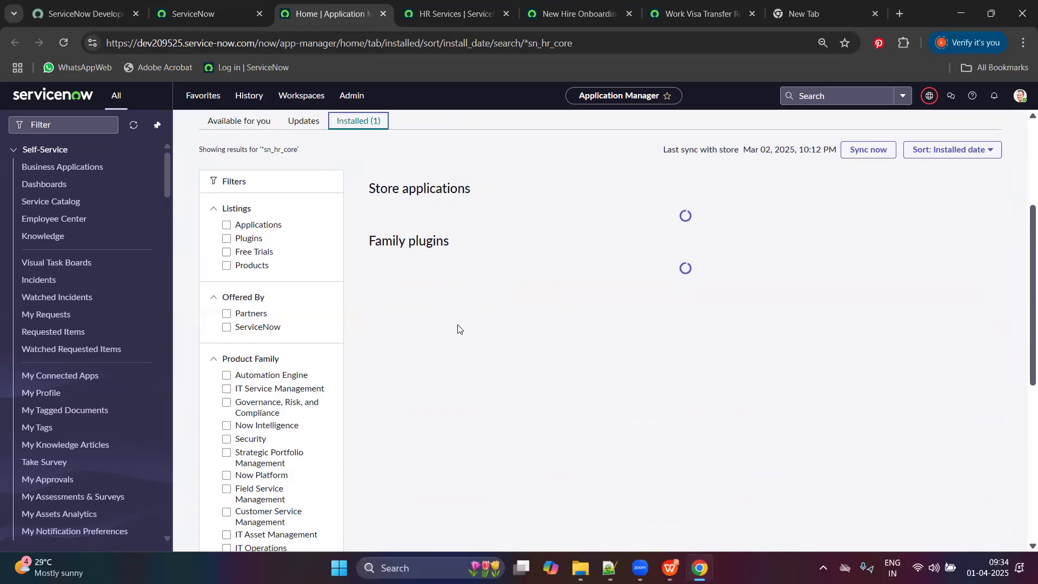
{"action": "scroll", "coordinate": [458, 327], "scroll_direction": "up", "scroll_amount": 2}
{"action": "scroll", "coordinate": [457, 323], "scroll_direction": "down", "scroll_amount": 1}
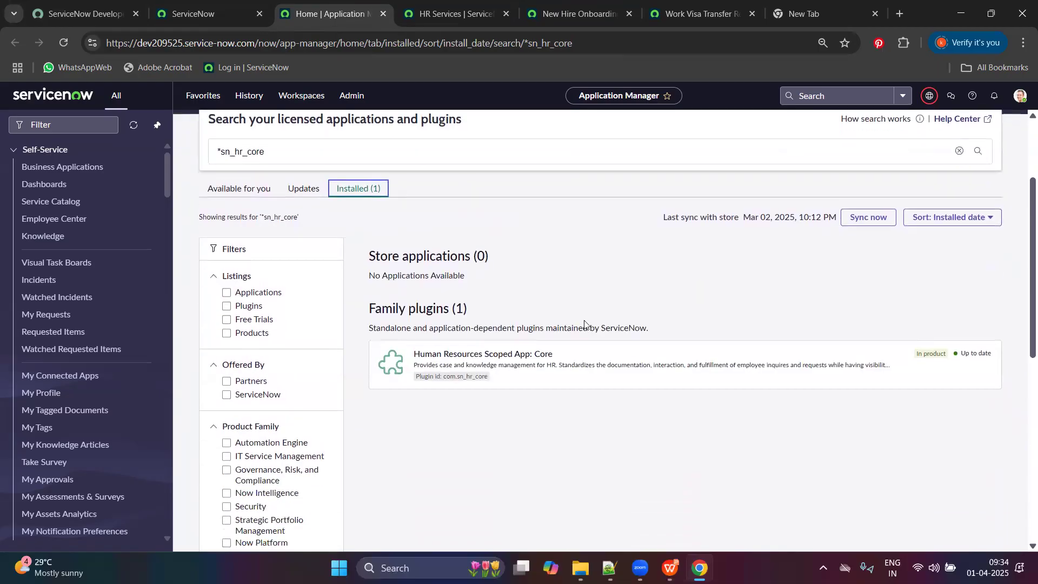
Step: Open the Human Resources Scoped App: Core plugin details and switch the application scope to Human Resources: Lifecycle Events
{"action": "left_click", "coordinate": [541, 367]}
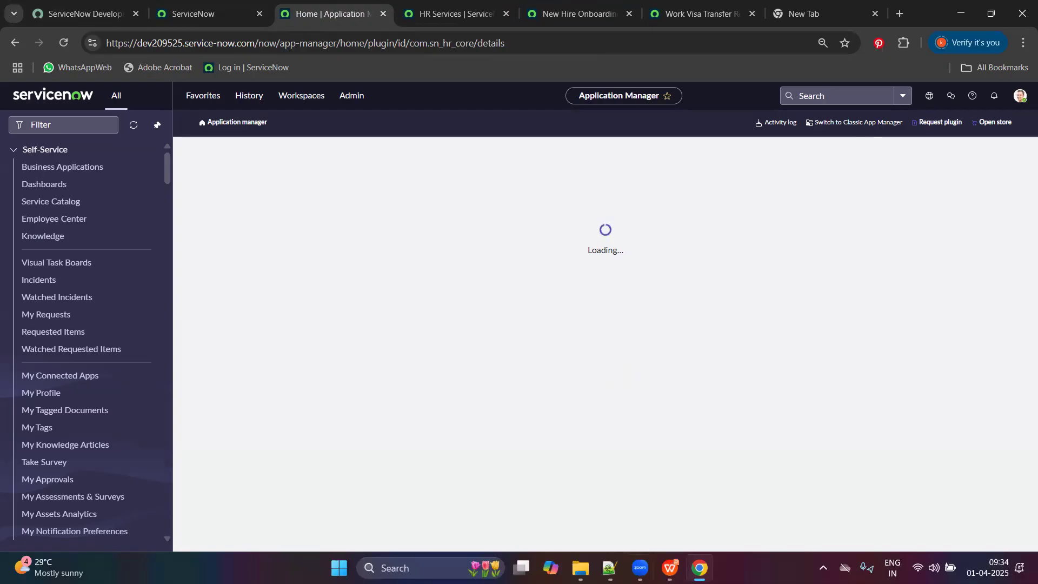
{"action": "left_click", "coordinate": [929, 97]}
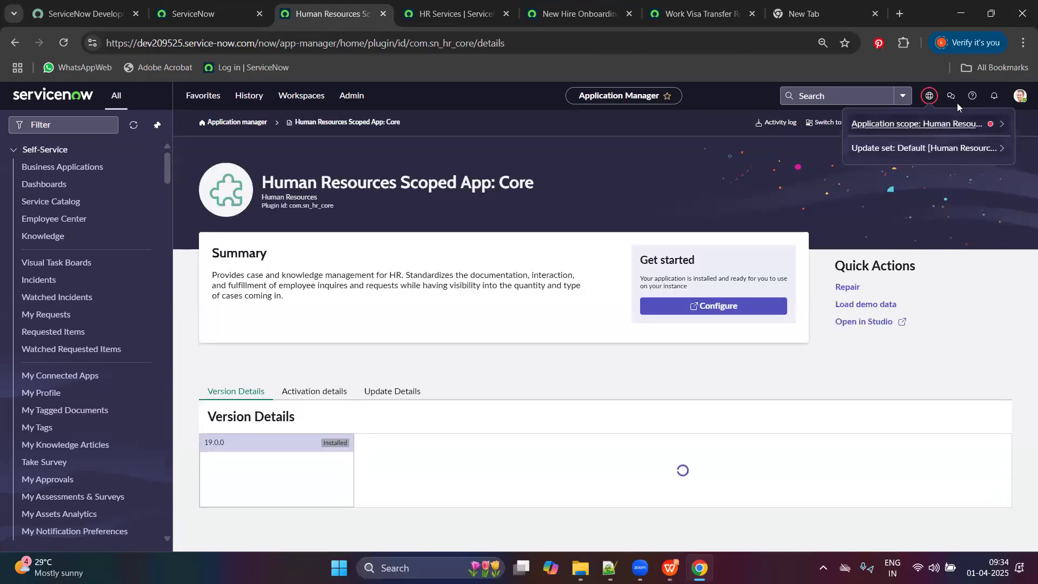
{"action": "left_click", "coordinate": [994, 124]}
{"action": "left_click", "coordinate": [947, 148]}
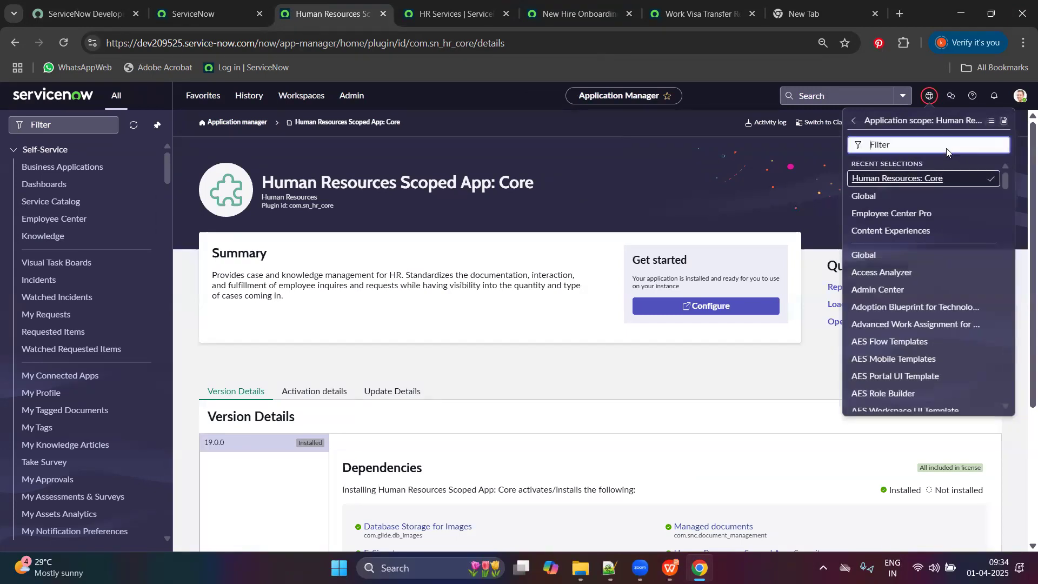
{"action": "type", "text": "life"}
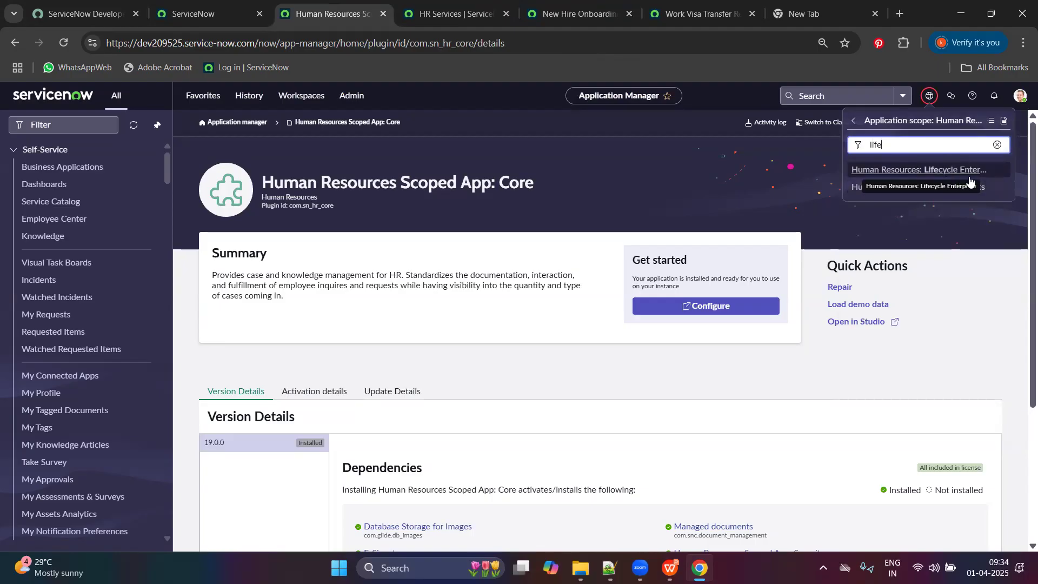
{"action": "left_click", "coordinate": [930, 188]}
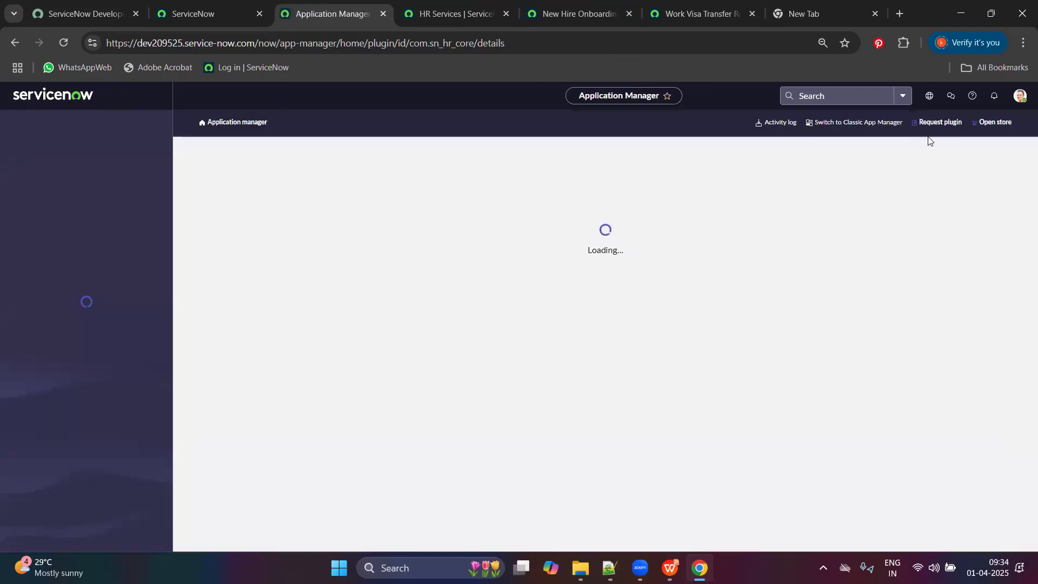
Step: Open the application record of the current Lifecycle Events scope and copy its scope name, sn_hr_le
{"action": "left_click", "coordinate": [936, 96]}
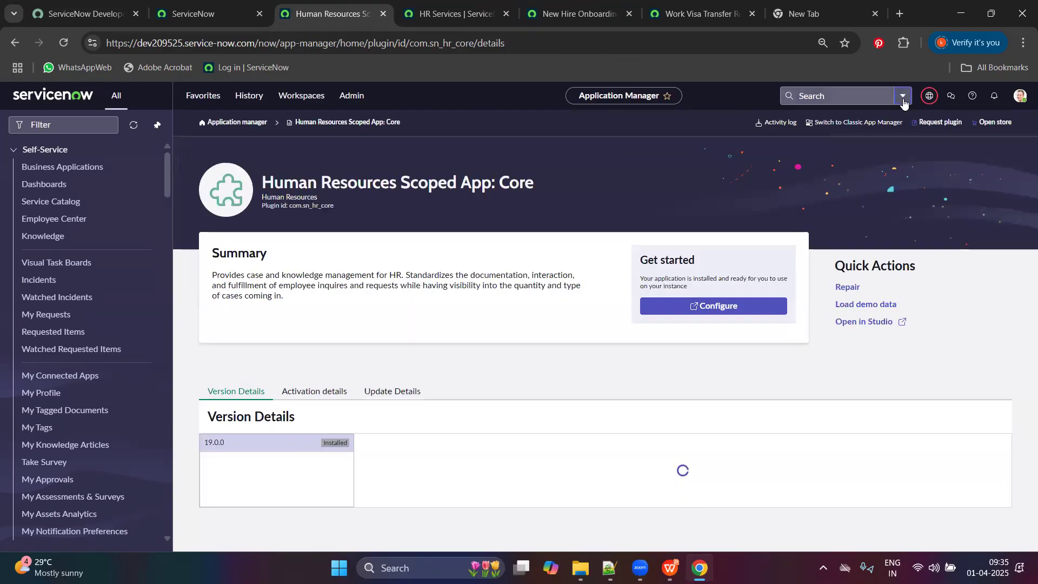
{"action": "left_click", "coordinate": [903, 96]}
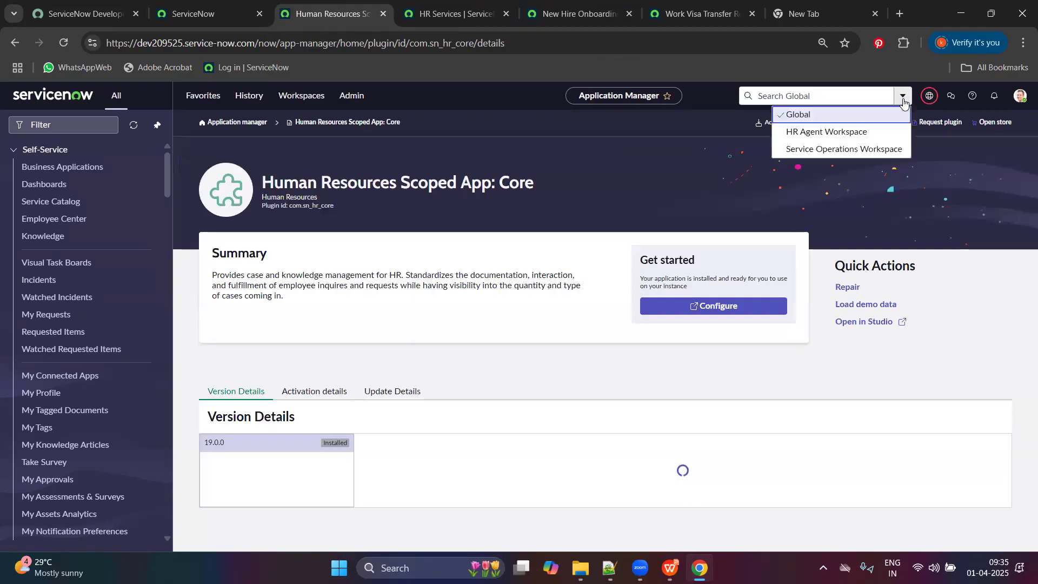
{"action": "left_click", "coordinate": [929, 96]}
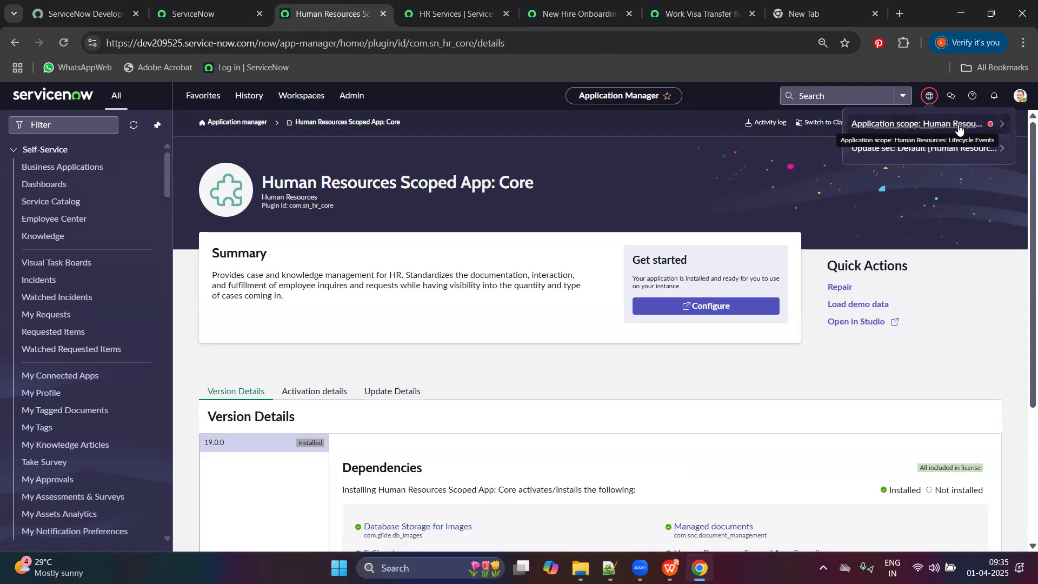
{"action": "left_click", "coordinate": [1000, 123]}
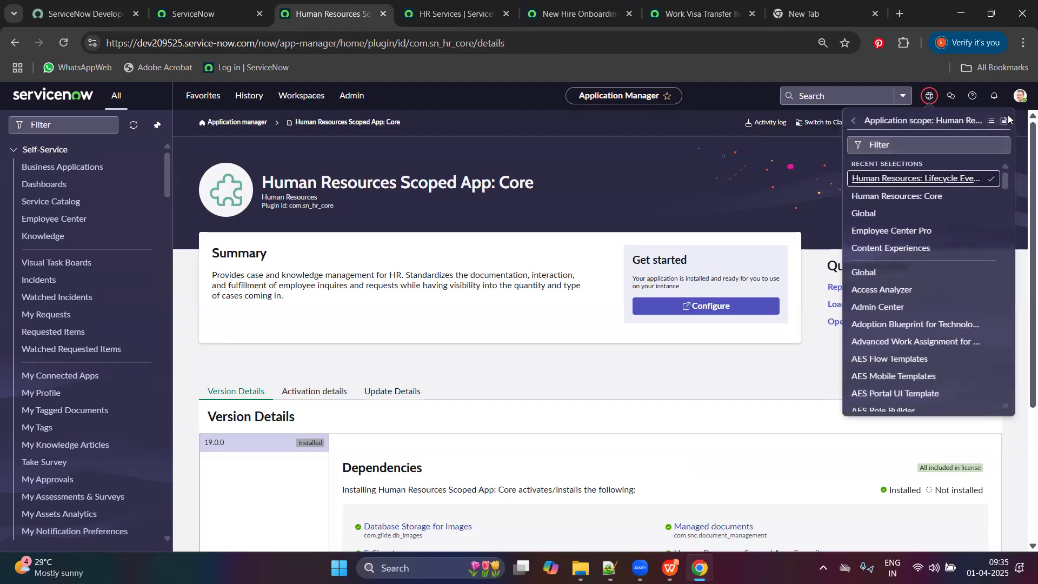
{"action": "left_click", "coordinate": [1006, 120]}
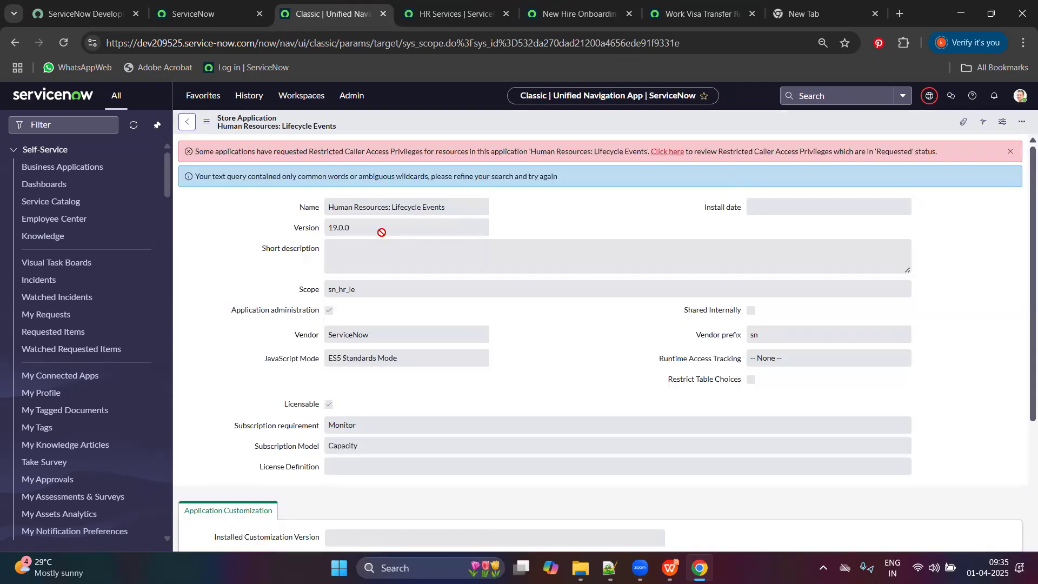
{"action": "left_click_drag", "start_coordinate": [357, 324], "coordinate": [327, 325]}
{"action": "key", "text": "ctrl+c"}
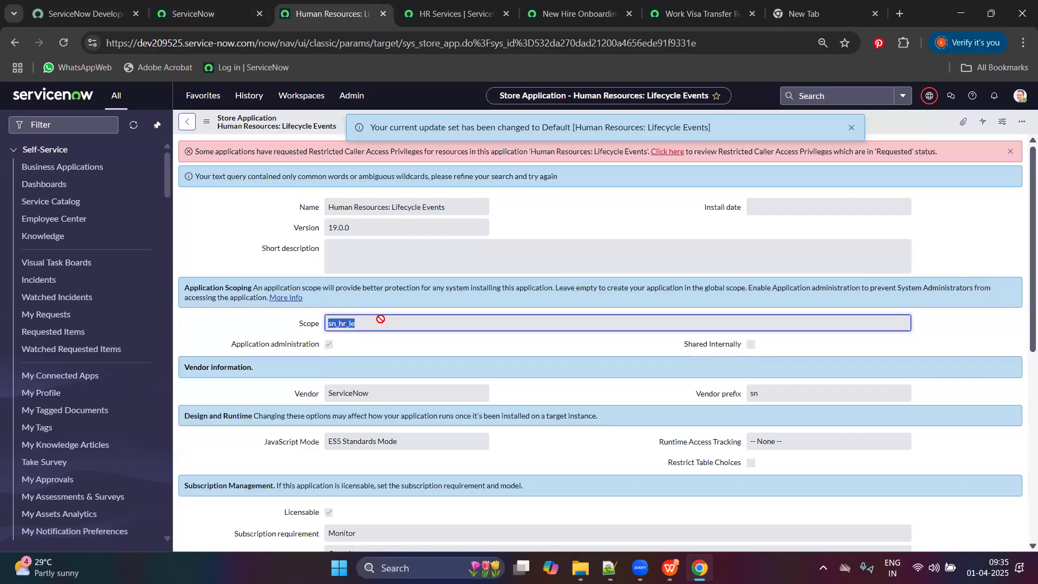
Step: Search Application Manager for sn_hr_le and examine the matching installed Lifecycle Events plugins
{"action": "left_click", "coordinate": [14, 42]}
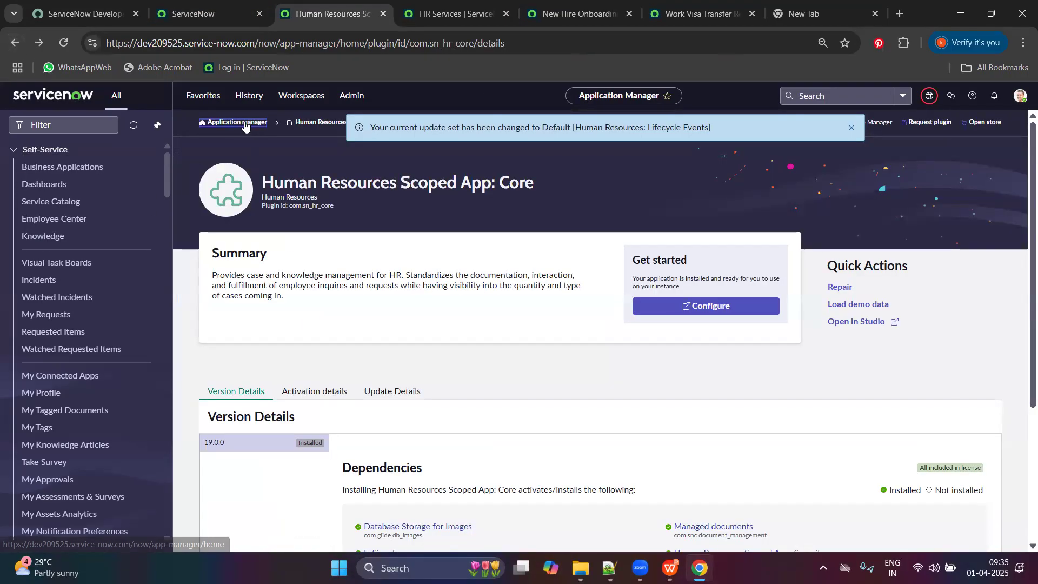
{"action": "left_click", "coordinate": [247, 123]}
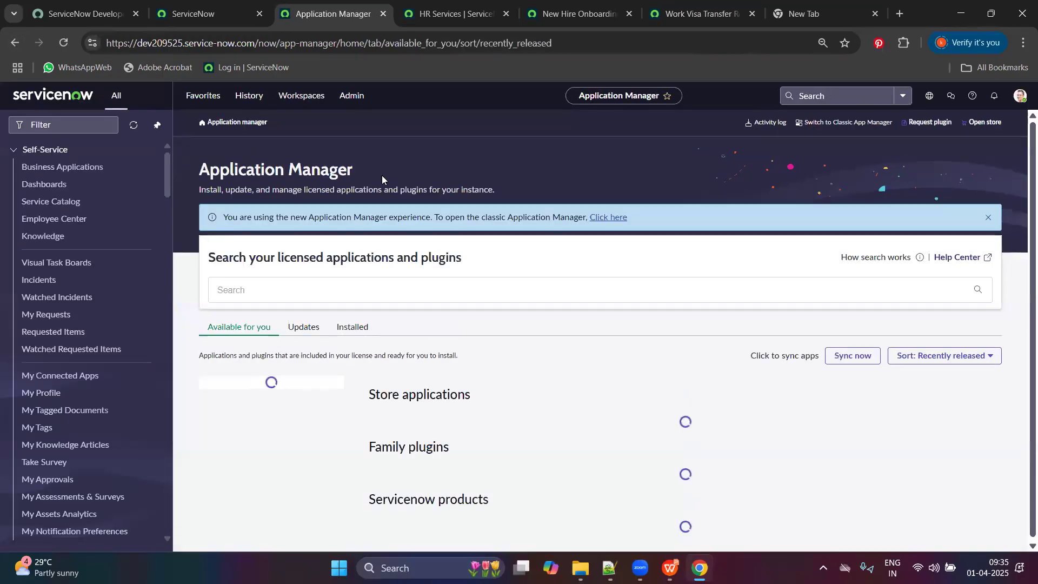
{"action": "left_click", "coordinate": [320, 289]}
{"action": "key", "text": "ctrl+v"}
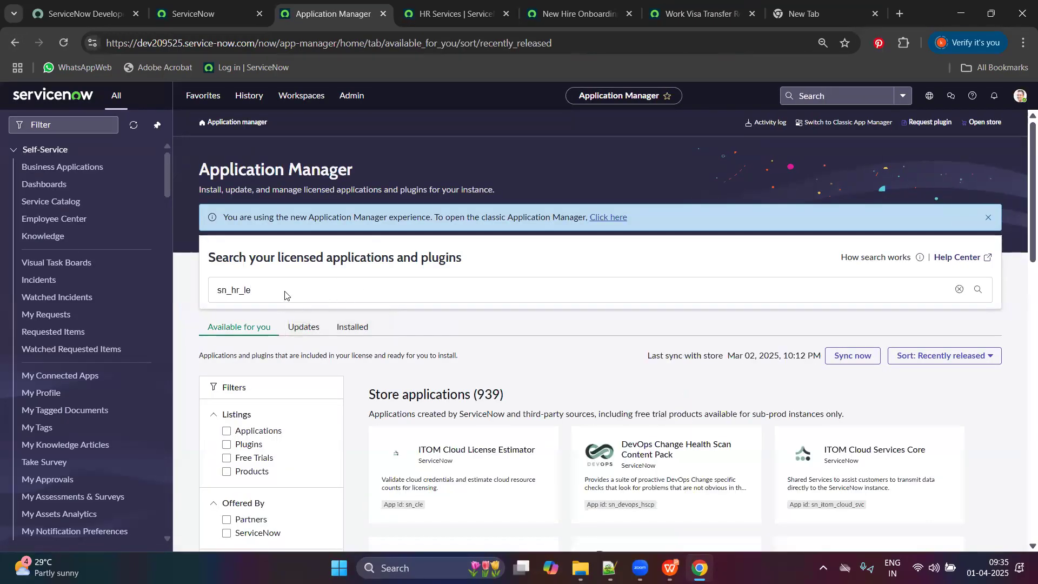
{"action": "key", "text": "Return"}
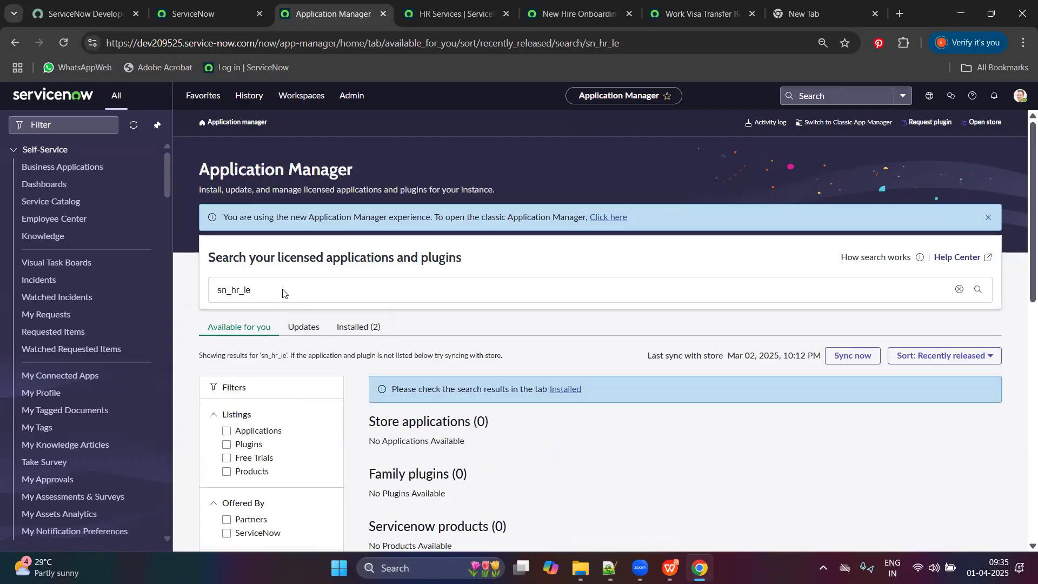
{"action": "scroll", "coordinate": [313, 281], "scroll_direction": "down", "scroll_amount": 1}
{"action": "left_click", "coordinate": [349, 260]}
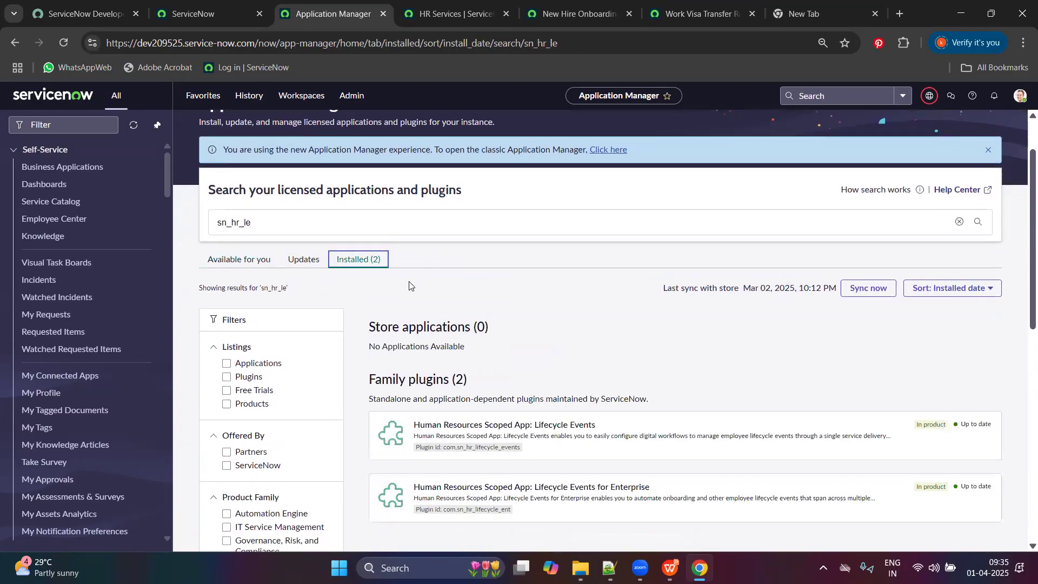
{"action": "scroll", "coordinate": [487, 303], "scroll_direction": "down", "scroll_amount": 2}
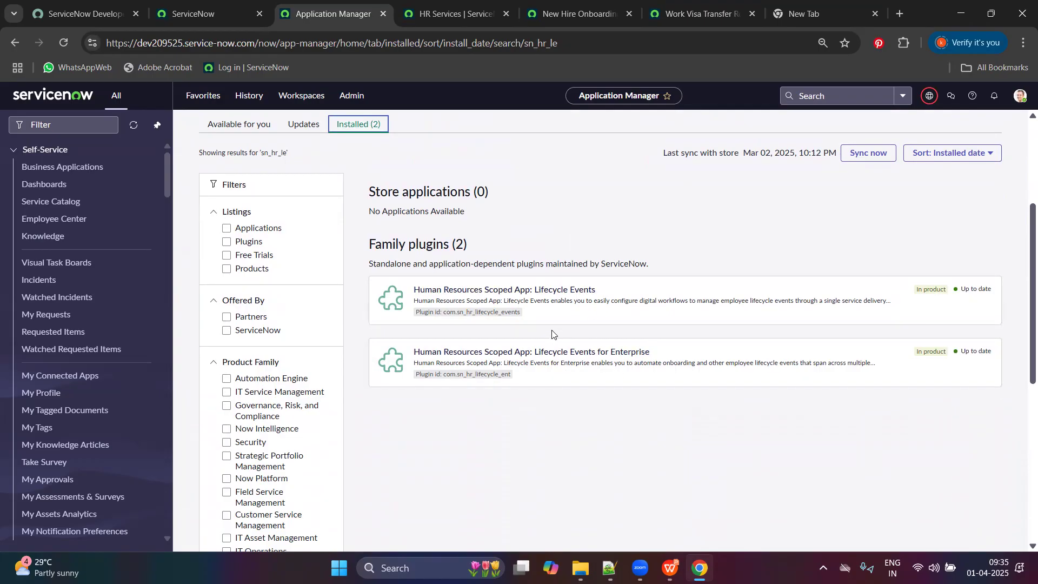
{"action": "scroll", "coordinate": [472, 206], "scroll_direction": "up", "scroll_amount": 4}
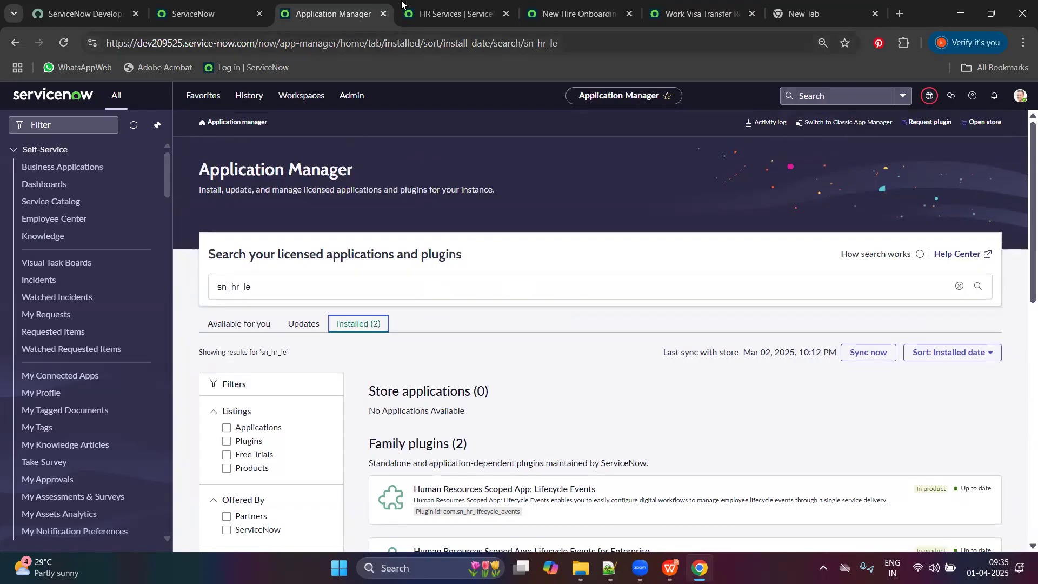
Step: Find the Manage Lifecycle Events module by filtering the navigator for "Manage life" and open its list
{"action": "left_click", "coordinate": [429, 5]}
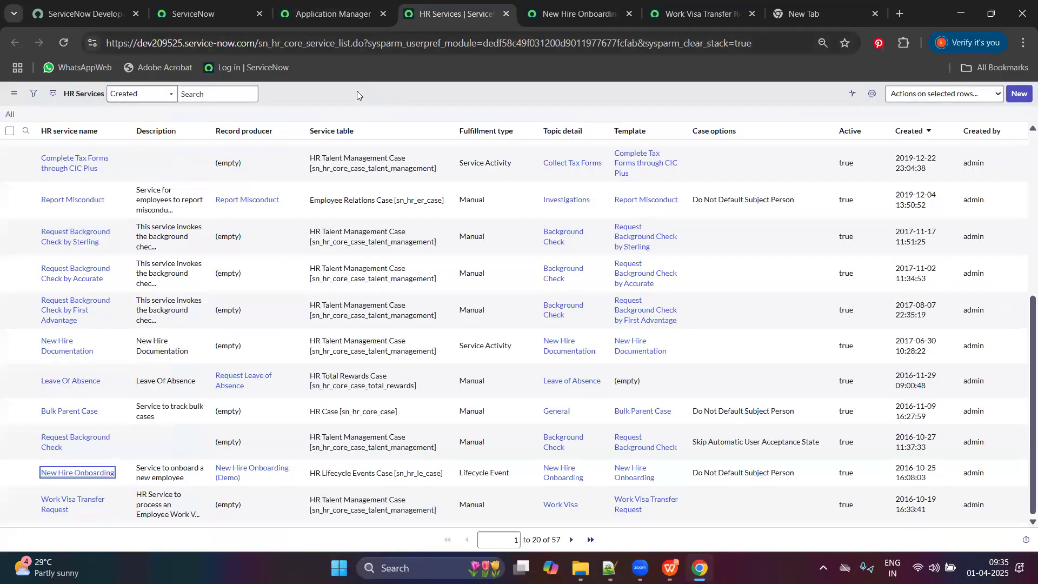
{"action": "left_click", "coordinate": [574, 14]}
{"action": "left_click", "coordinate": [331, 4]}
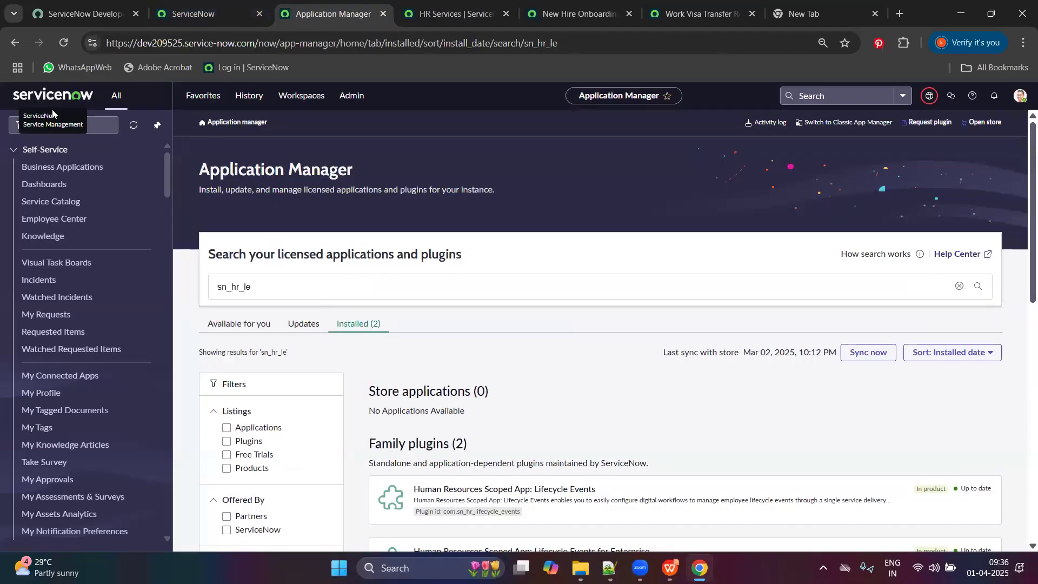
{"action": "left_click", "coordinate": [78, 122]}
{"action": "type", "text": "M"}
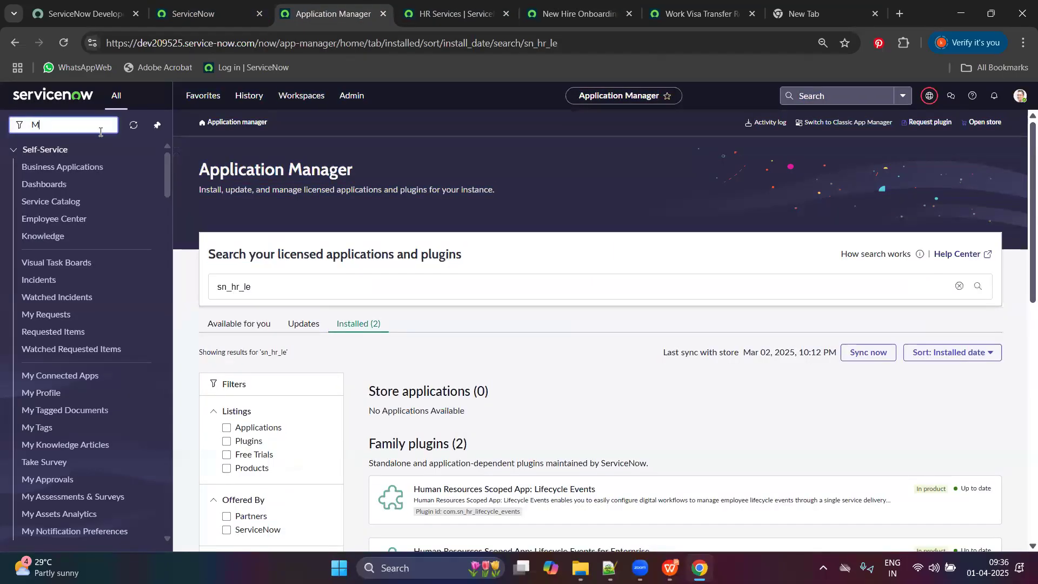
{"action": "type", "text": "anage life"}
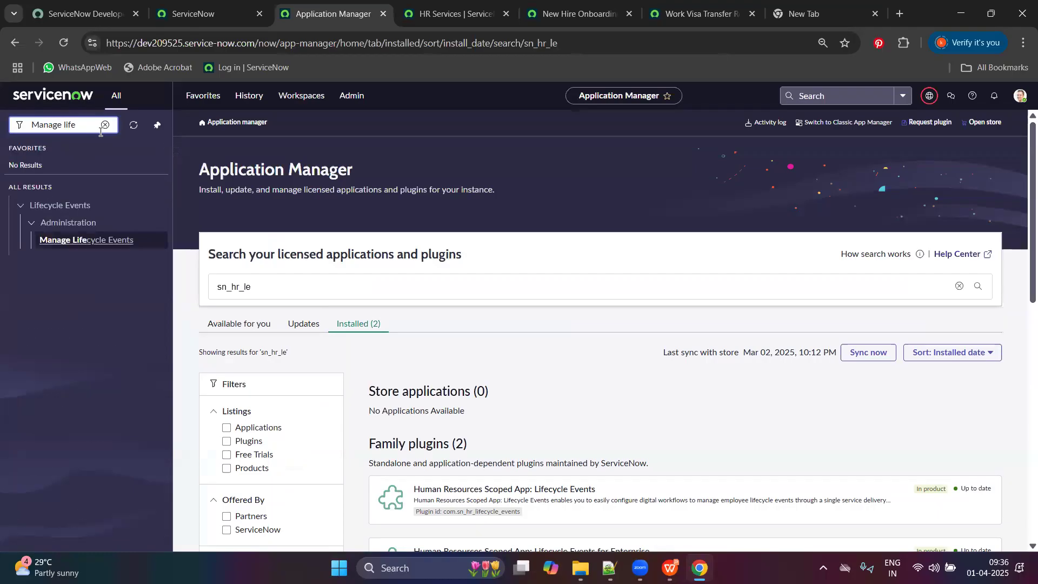
{"action": "left_click", "coordinate": [129, 239]}
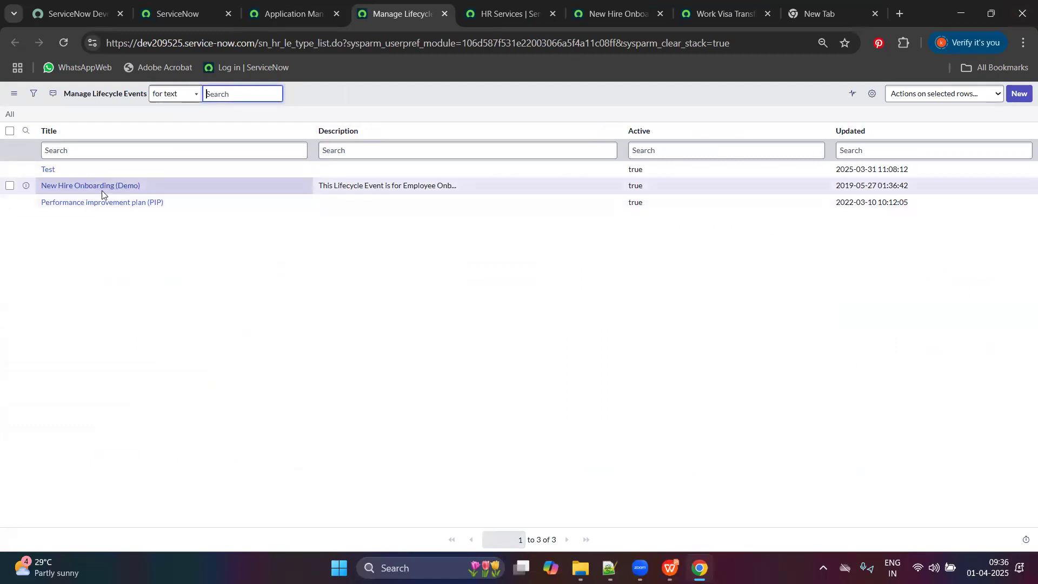
Step: Switch to the WPS presentation and review the lifecycle event types and stages on the "Document of Life cycle event process" slide
{"action": "key", "text": "alt+Tab"}
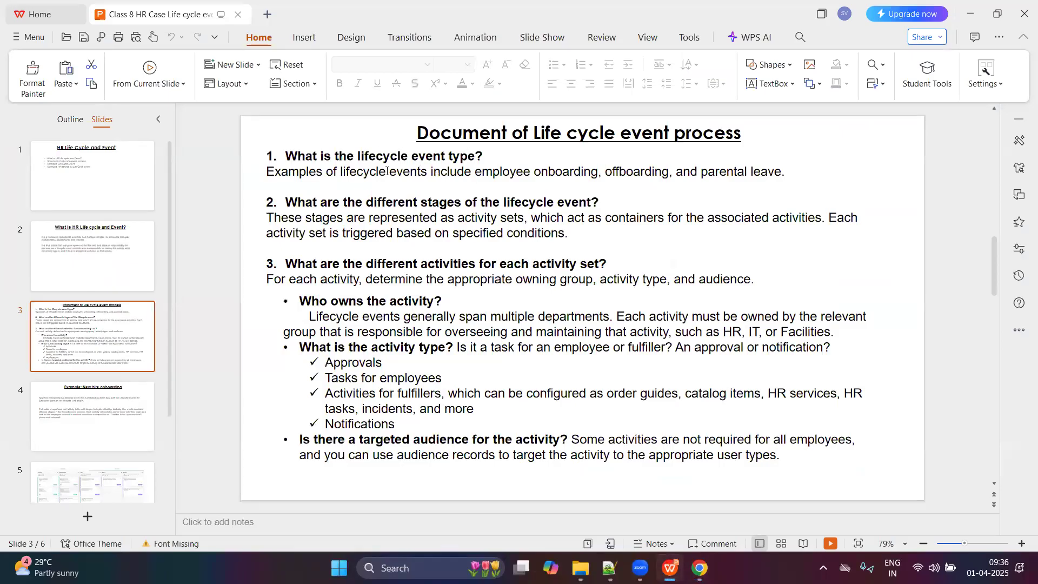
{"action": "left_click", "coordinate": [396, 172]}
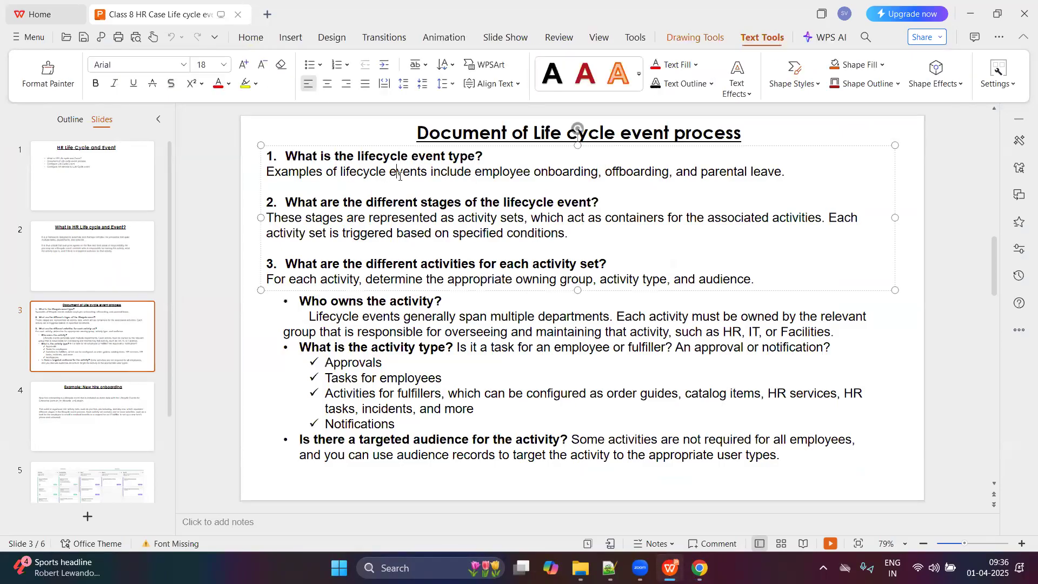
{"action": "left_click_drag", "start_coordinate": [478, 177], "coordinate": [266, 173]}
{"action": "left_click", "coordinate": [753, 171]}
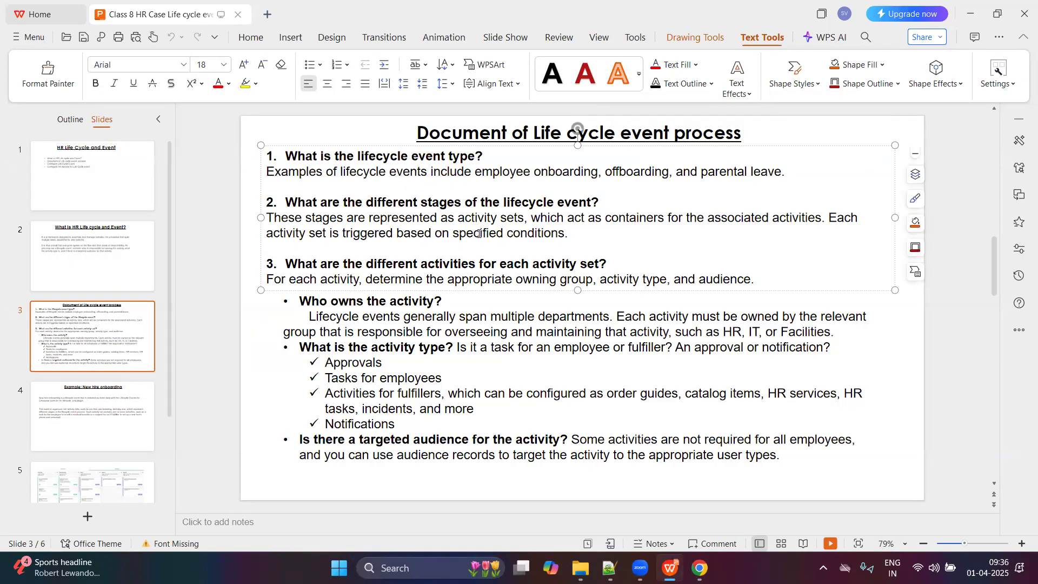
{"action": "left_click_drag", "start_coordinate": [538, 174], "coordinate": [681, 175]}
{"action": "left_click", "coordinate": [742, 163]}
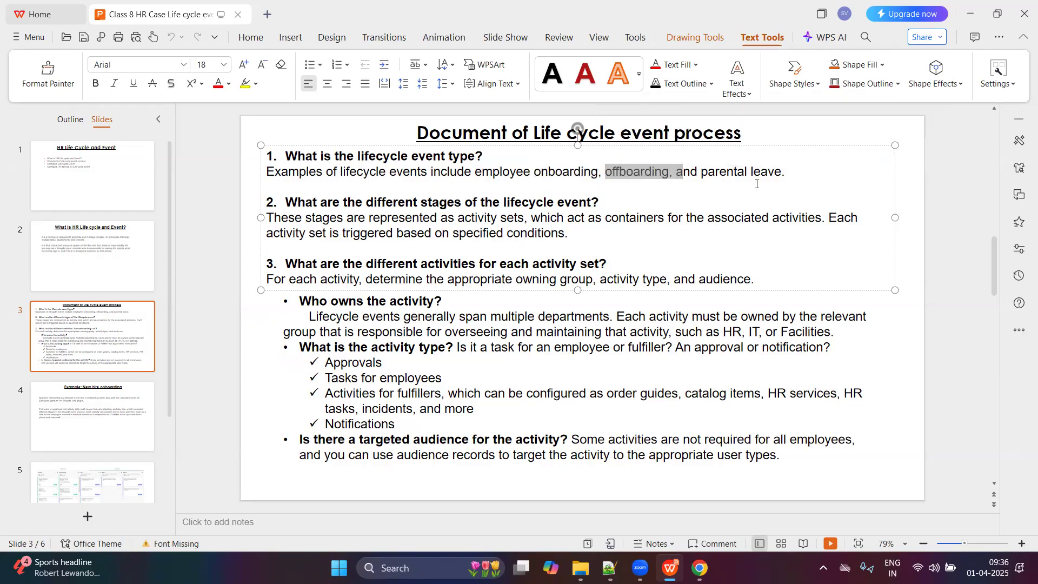
{"action": "left_click", "coordinate": [781, 124]}
{"action": "left_click", "coordinate": [416, 217]}
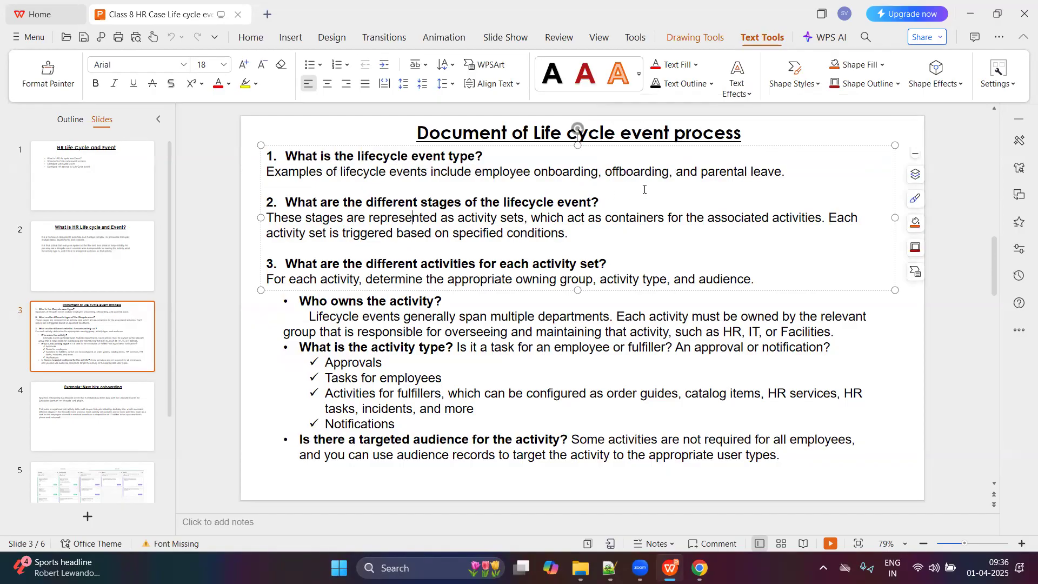
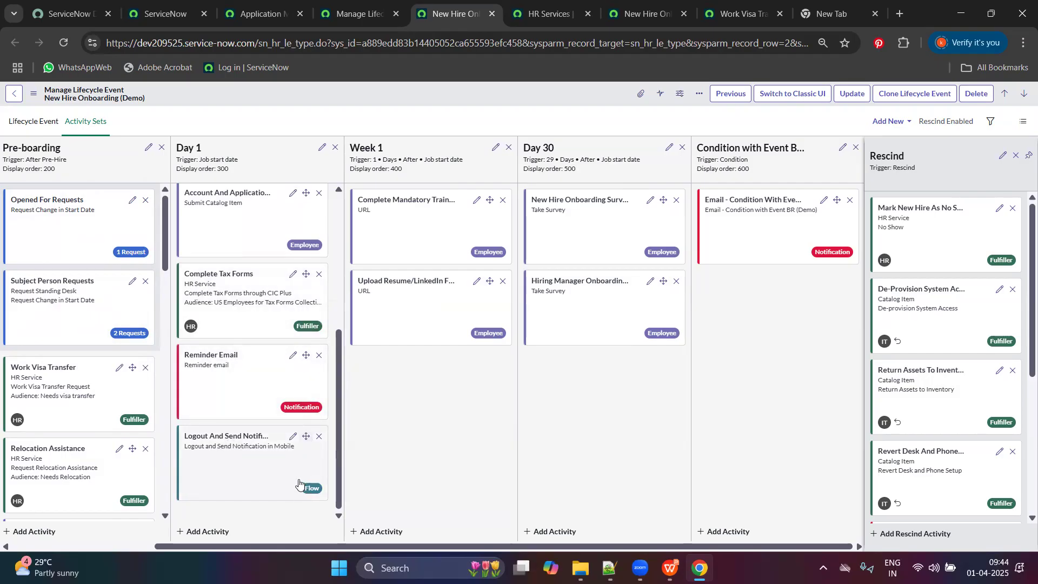
Step: Return from the New Hire Onboarding (Demo) activity sets to the Manage Lifecycle Events list
{"action": "left_click", "coordinate": [357, 14]}
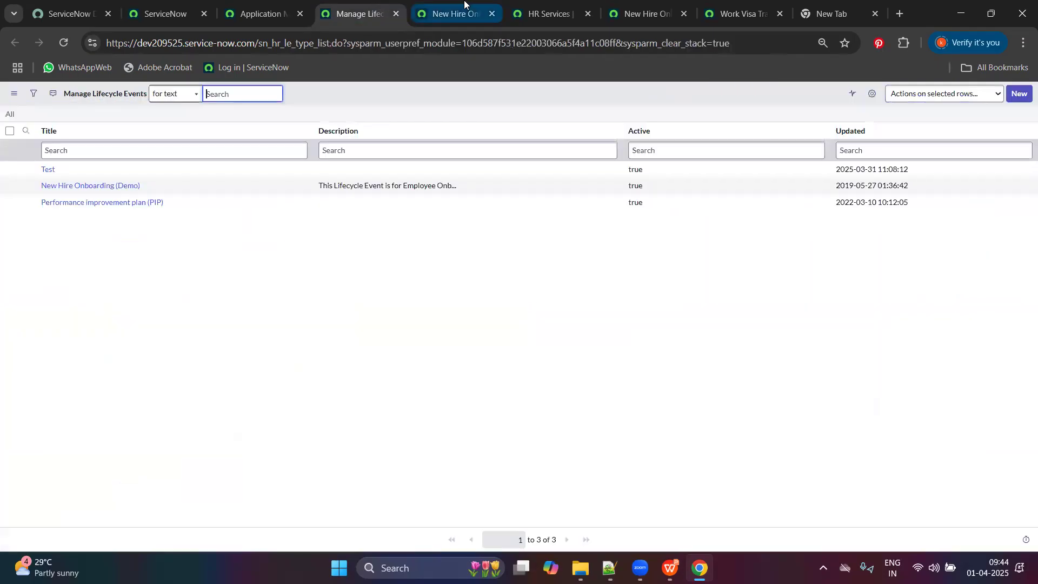
{"action": "left_click", "coordinate": [245, 4]}
{"action": "left_click", "coordinate": [354, 14]}
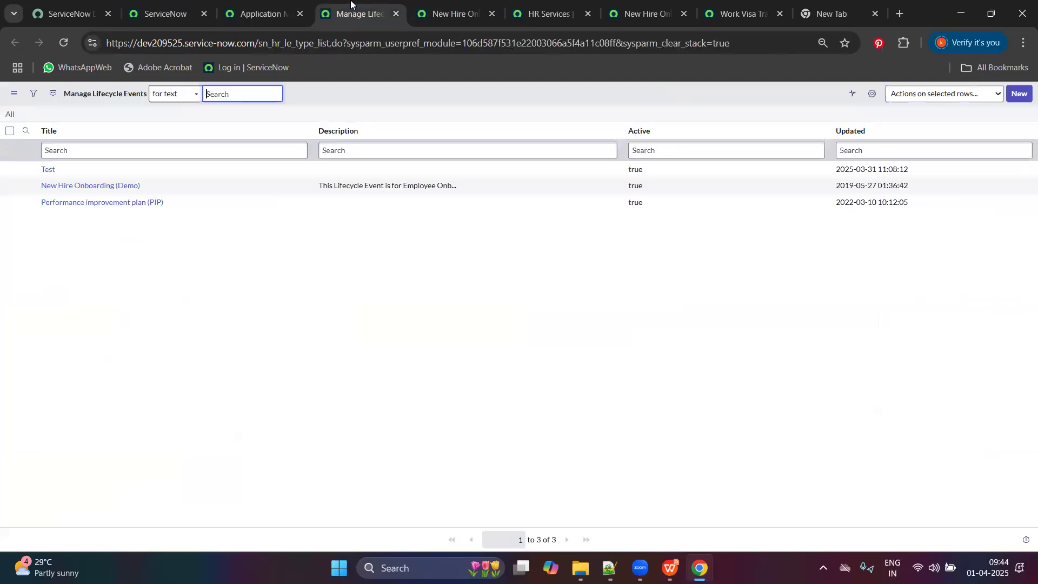
Step: Switch to the WPS presentation and review the plugin description on the "Example: New hire onboarding" slide
{"action": "key", "text": "super+Tab"}
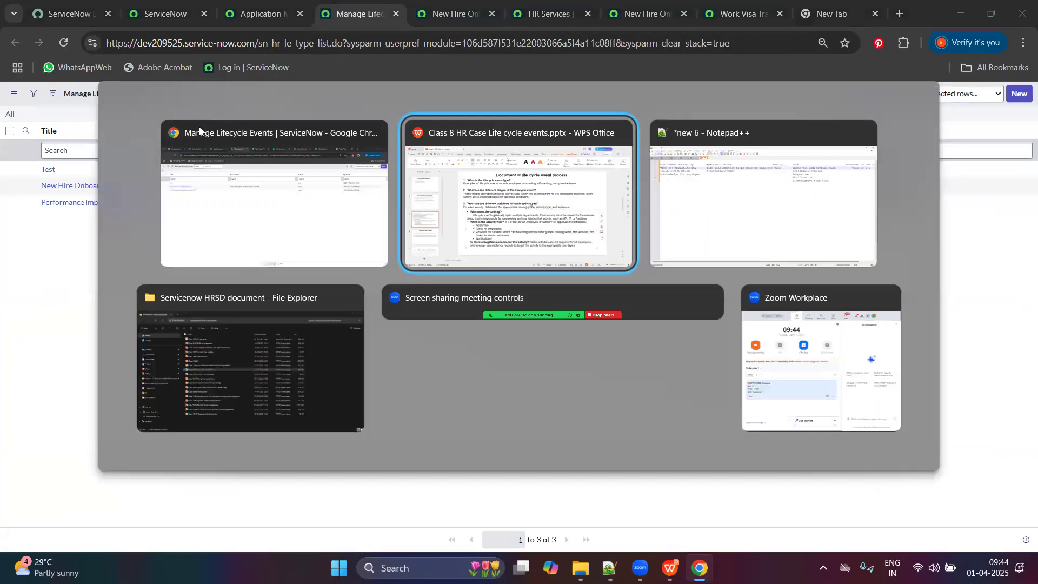
{"action": "key", "text": "alt+Tab"}
{"action": "scroll", "coordinate": [306, 489], "scroll_direction": "down", "scroll_amount": 2}
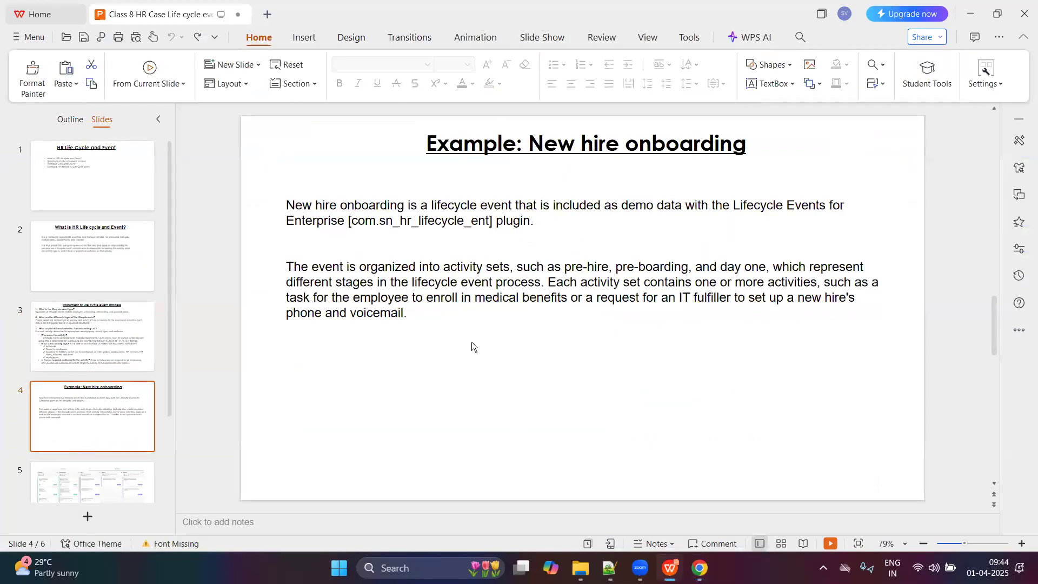
{"action": "key", "text": "alt+Tab"}
{"action": "key", "text": "alt+Tab"}
{"action": "left_click", "coordinate": [372, 222]}
{"action": "left_click_drag", "start_coordinate": [350, 222], "coordinate": [537, 222]}
{"action": "left_click", "coordinate": [585, 241]}
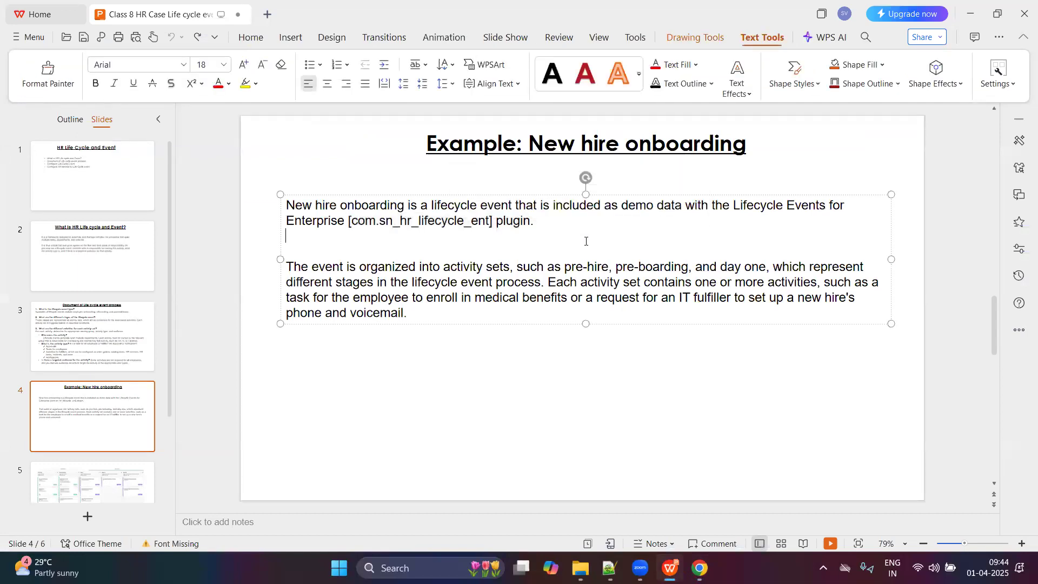
{"action": "left_click_drag", "start_coordinate": [743, 208], "coordinate": [502, 227]}
{"action": "left_click", "coordinate": [485, 234]}
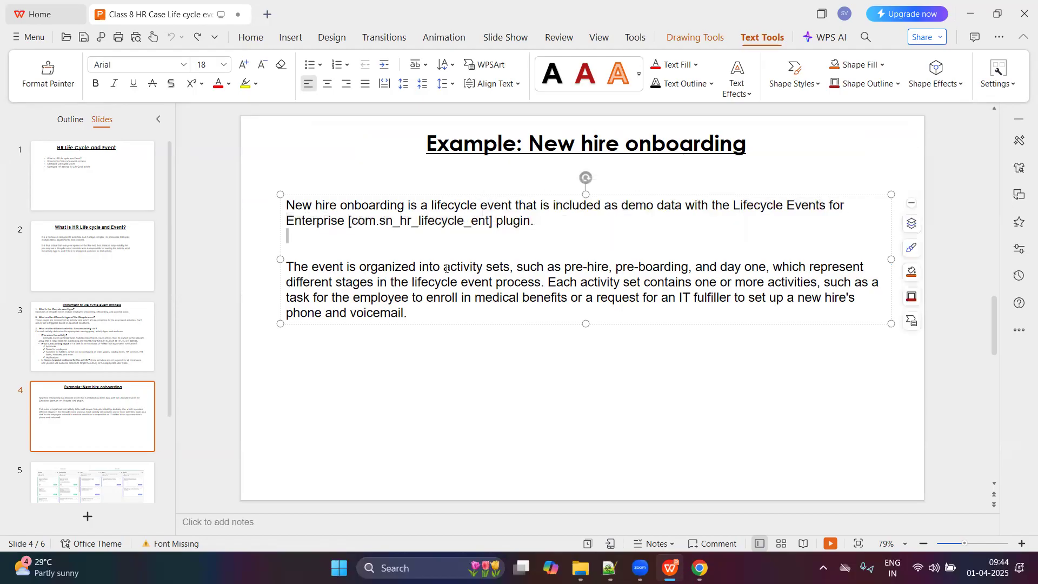
Step: Switch to the browser and start a new record from the Manage Lifecycle Events list
{"action": "left_click_drag", "start_coordinate": [447, 268], "coordinate": [560, 282]}
{"action": "left_click", "coordinate": [502, 316]}
{"action": "key", "text": "alt+Tab"}
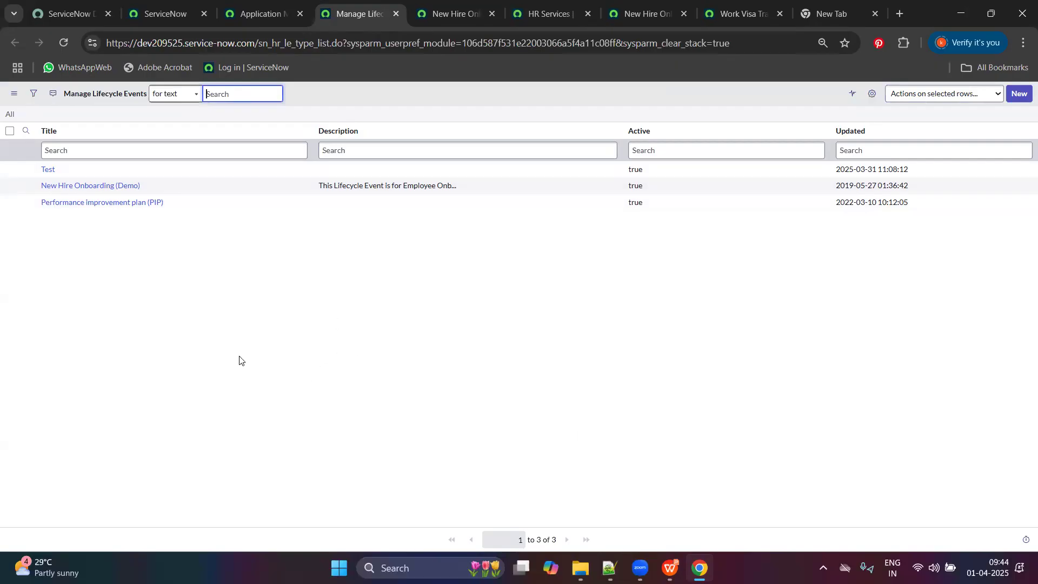
{"action": "left_click", "coordinate": [254, 6]}
{"action": "left_click", "coordinate": [321, 7]}
{"action": "left_click", "coordinate": [1019, 93]}
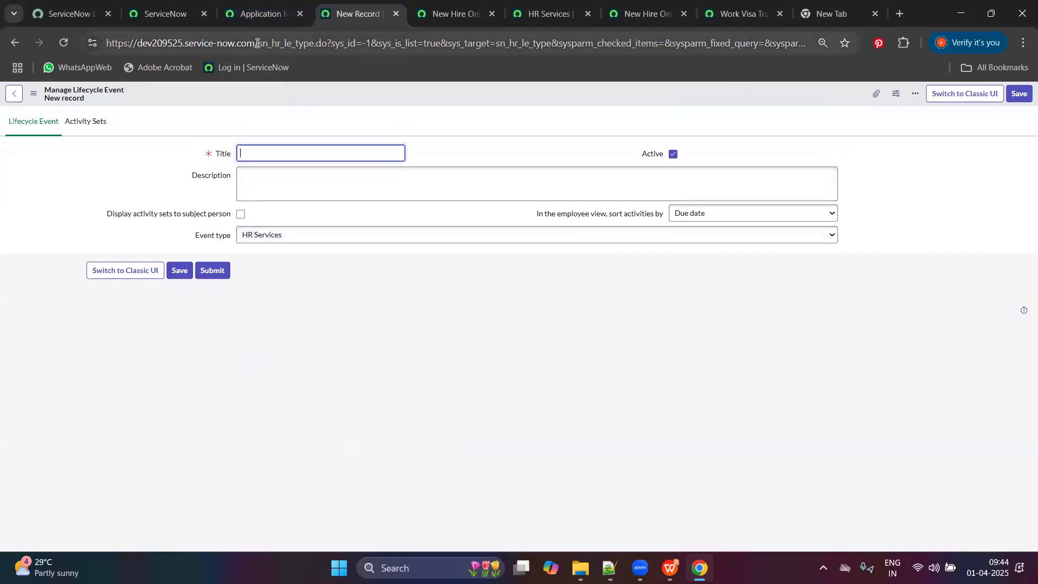
{"action": "left_click_drag", "start_coordinate": [257, 43], "coordinate": [319, 44]}
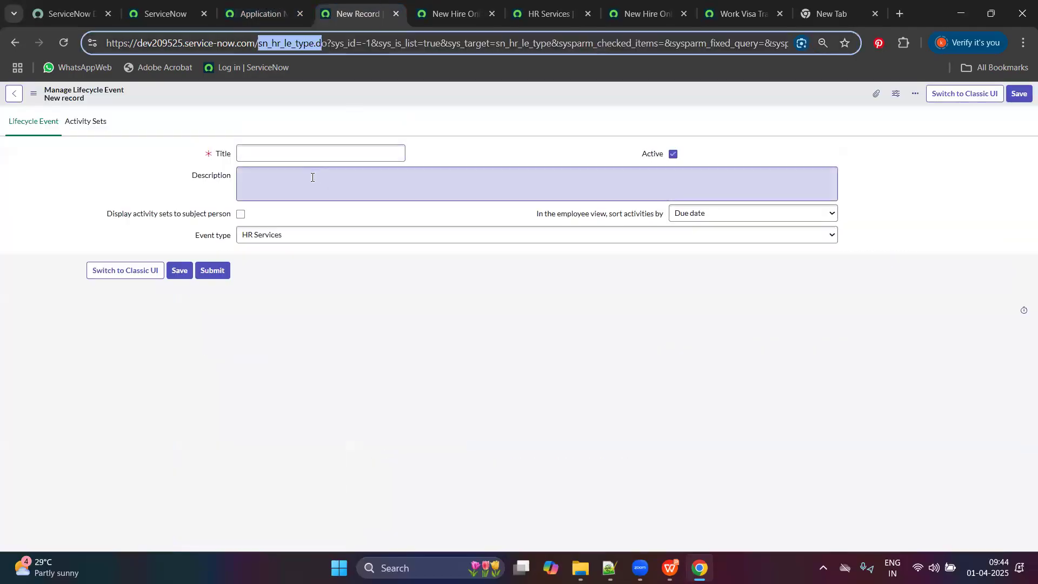
Step: Title the lifecycle event "Project onboarding" and enter the description "This is a for new project onboarding into a org"
{"action": "left_click", "coordinate": [293, 148]}
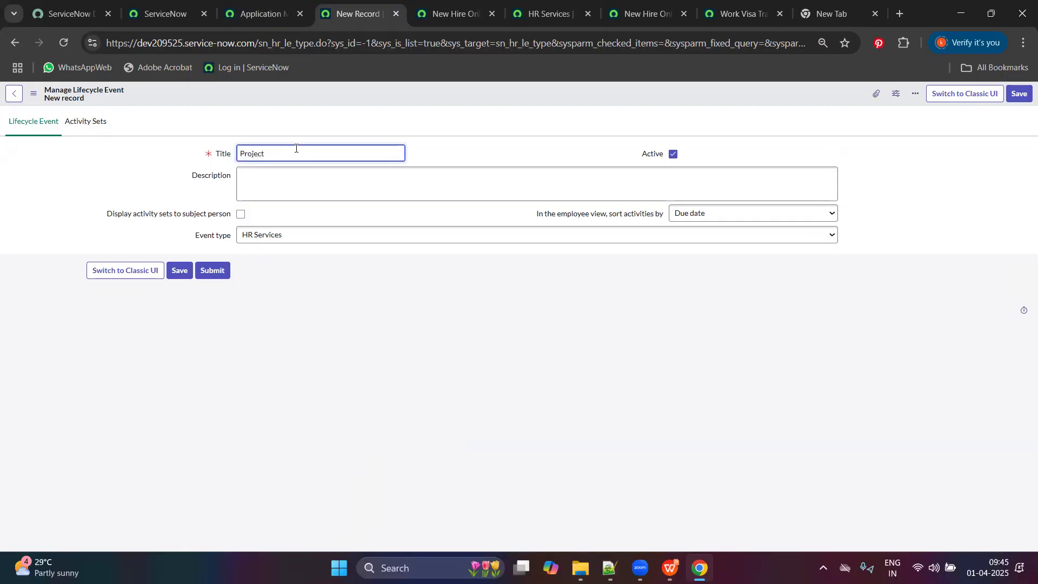
{"action": "type", "text": "Project onboarding"}
{"action": "left_click", "coordinate": [311, 192]}
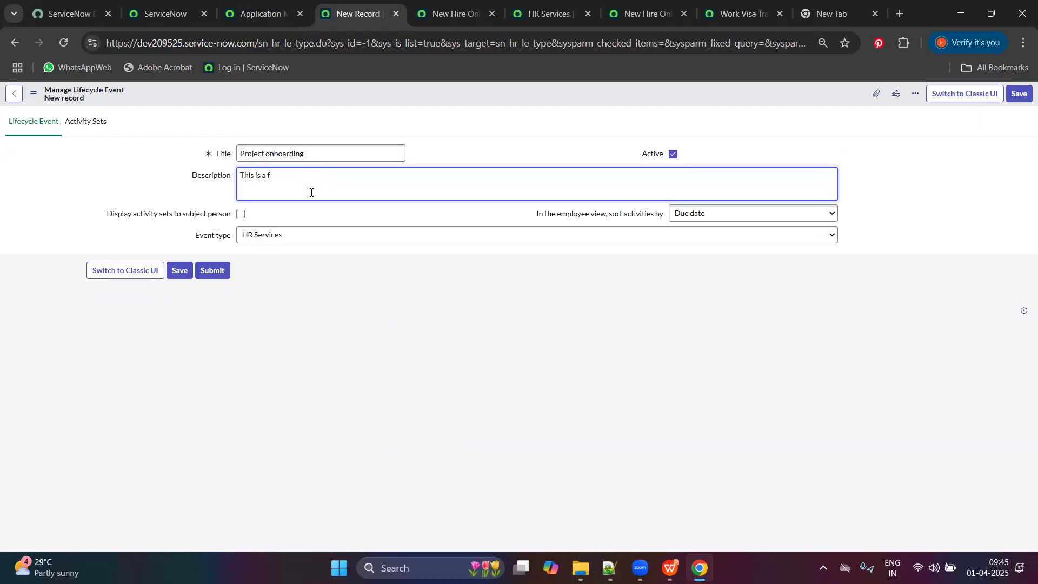
{"action": "type", "text": "This is a for new pro"}
{"action": "key", "text": "super+period"}
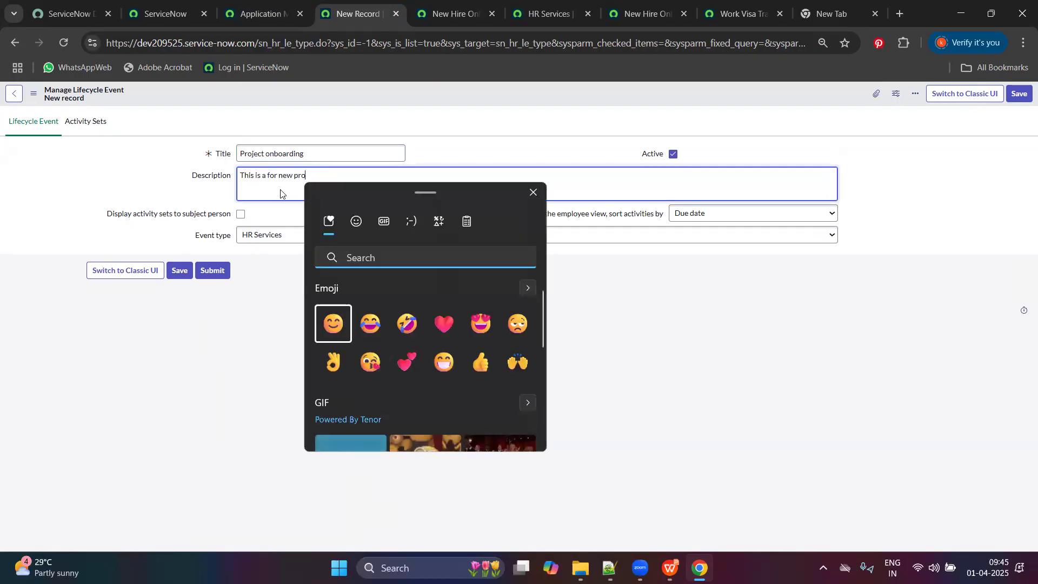
{"action": "left_click", "coordinate": [281, 193]}
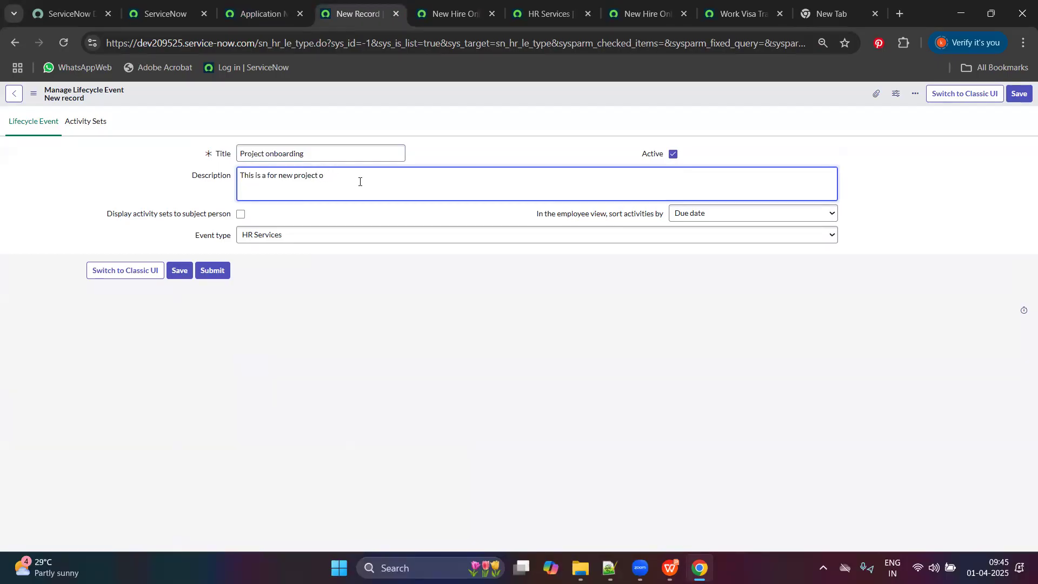
{"action": "type", "text": "to a org"}
{"action": "left_click", "coordinate": [45, 206]}
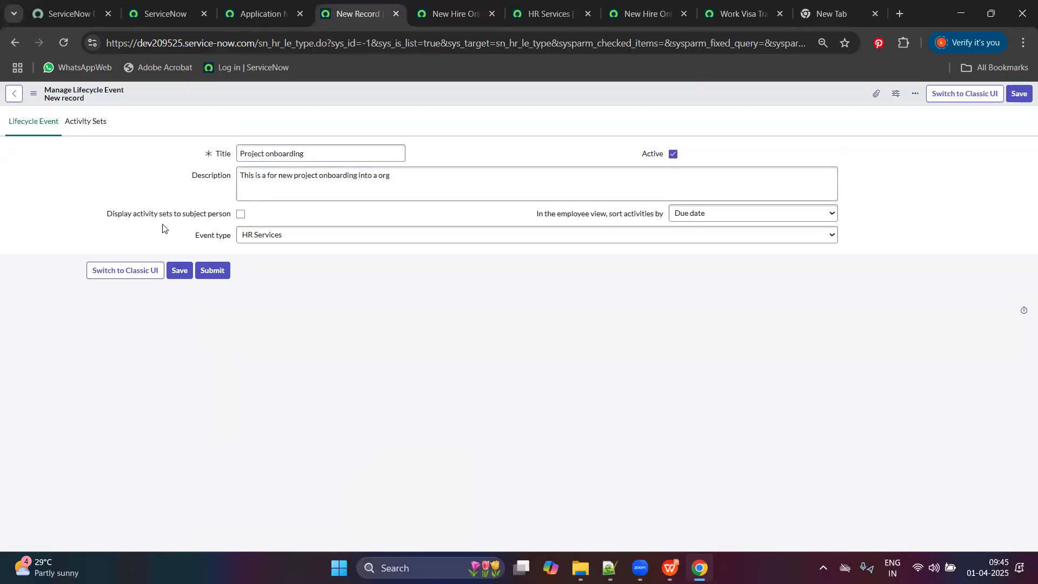
Step: Examine the subject person display and employee view sorting options, and look at the New Hire Onboarding (Demo) activity sets for comparison
{"action": "left_click_drag", "start_coordinate": [112, 214], "coordinate": [267, 205]}
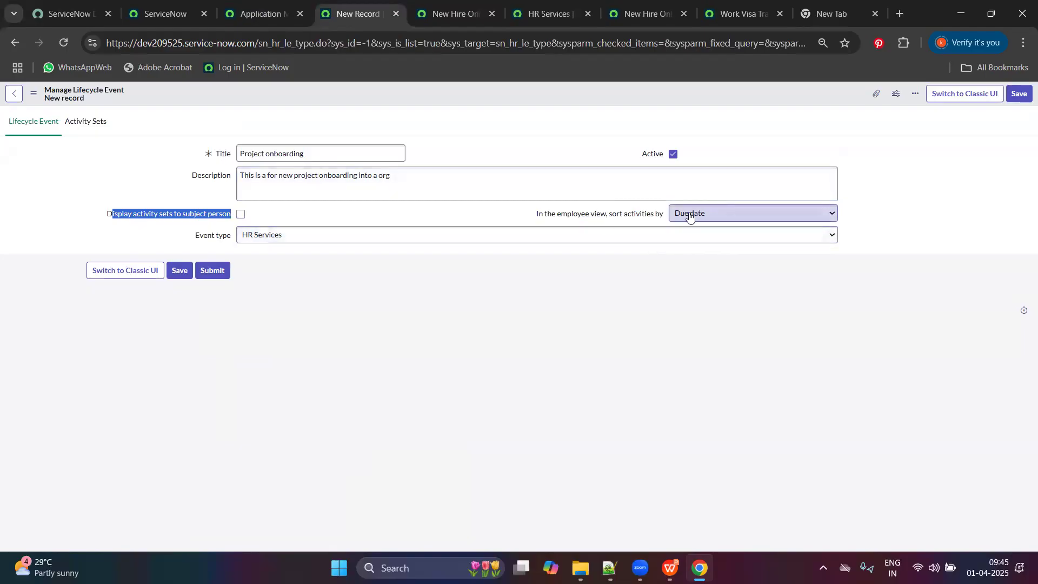
{"action": "left_click", "coordinate": [692, 215]}
{"action": "left_click", "coordinate": [693, 215]}
{"action": "left_click", "coordinate": [290, 216]}
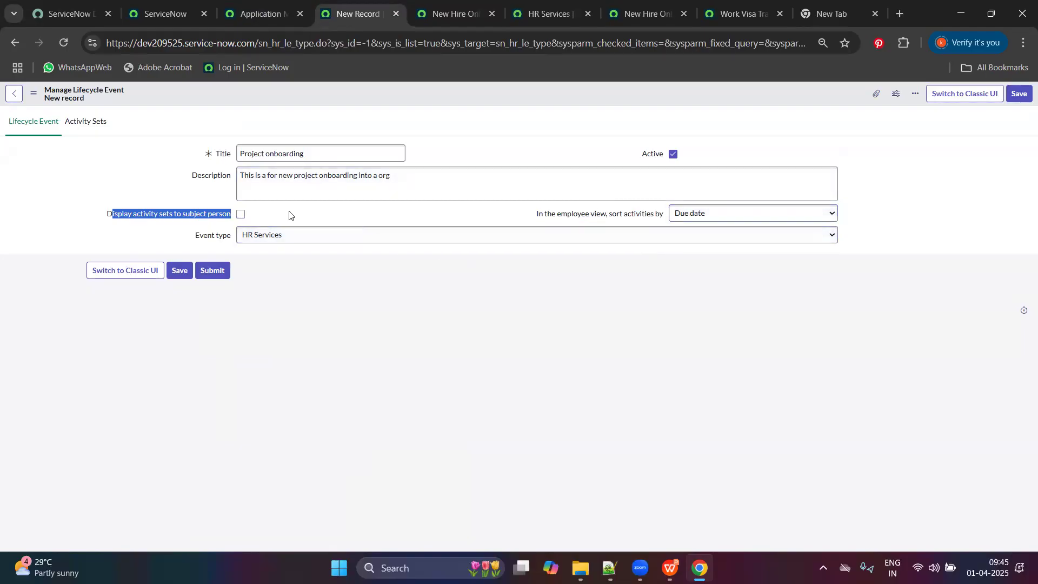
{"action": "left_click", "coordinate": [310, 225]}
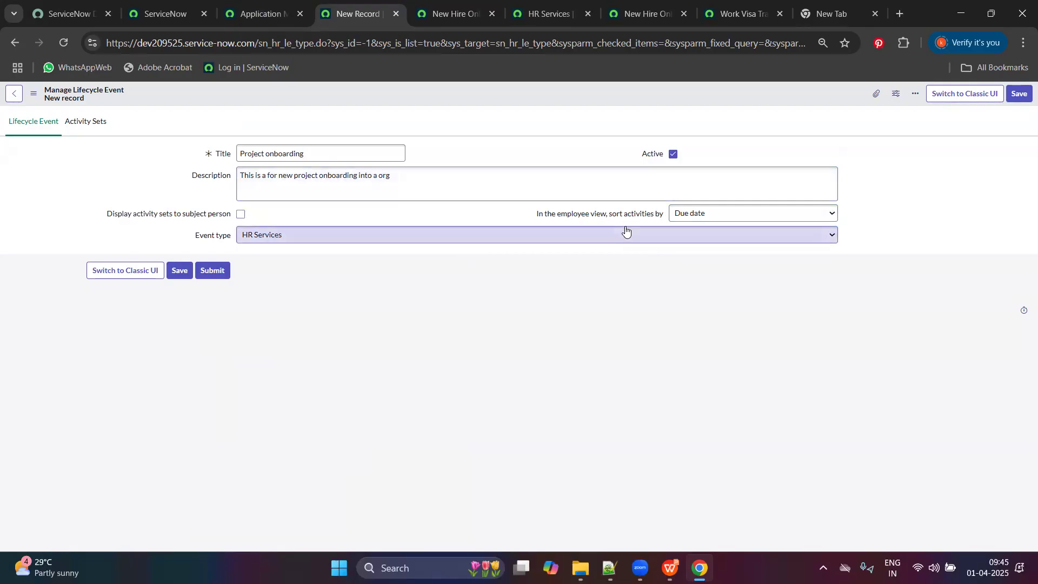
{"action": "left_click", "coordinate": [733, 214]}
{"action": "left_click", "coordinate": [733, 214]}
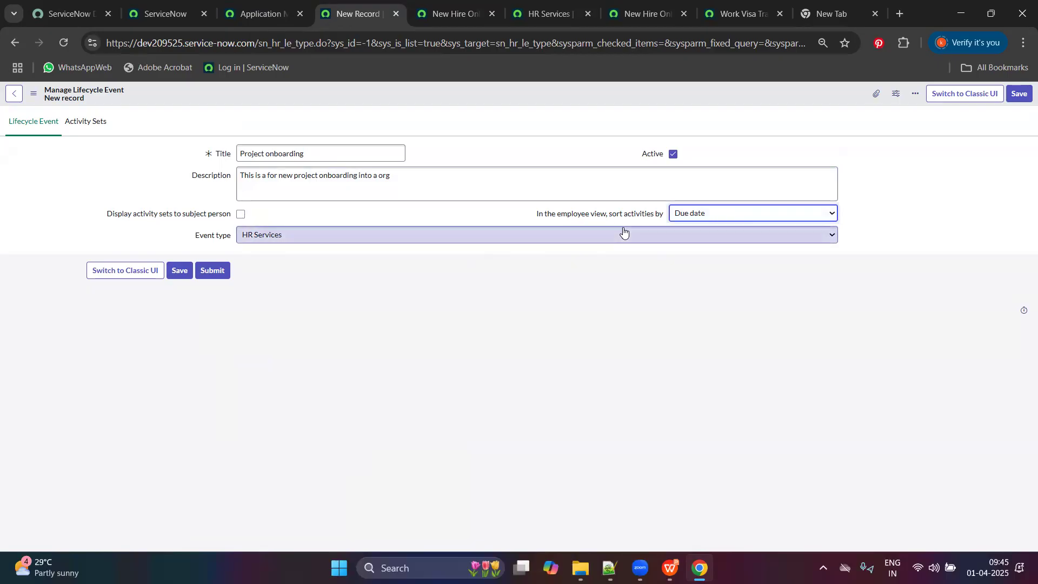
{"action": "left_click", "coordinate": [466, 2]}
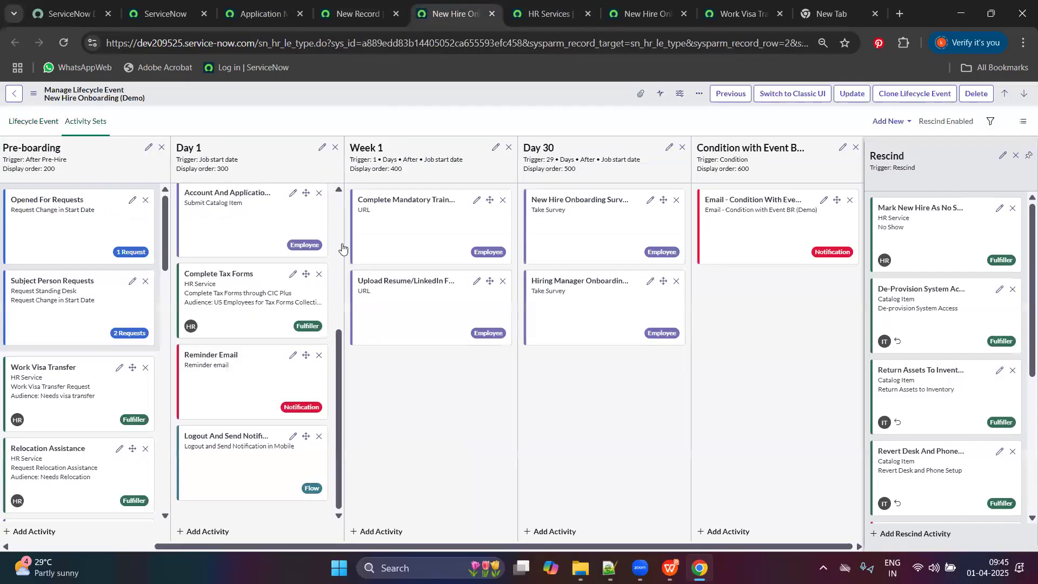
{"action": "left_click", "coordinate": [339, 2]}
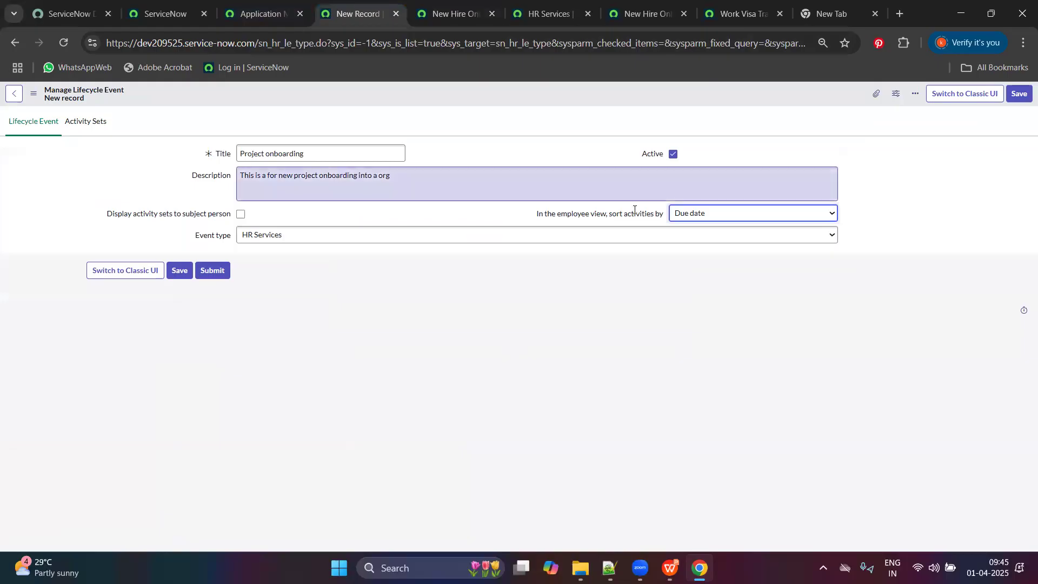
Step: Try Display order for the employee view sorting, check it against the New Hire Onboarding (Demo) activity sets, and return to Due date
{"action": "left_click", "coordinate": [705, 213]}
{"action": "left_click", "coordinate": [701, 248]}
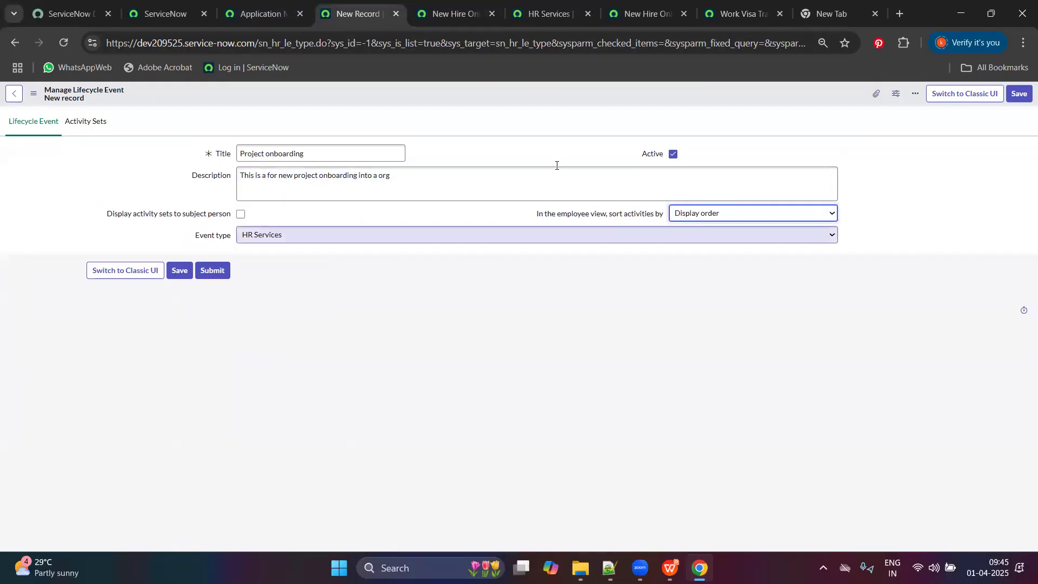
{"action": "left_click", "coordinate": [454, 12]}
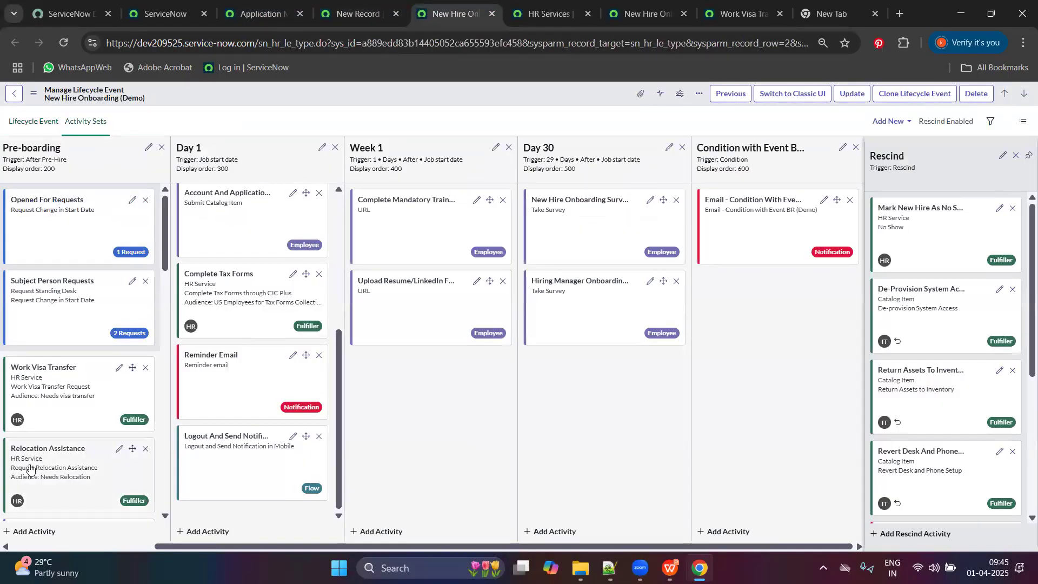
{"action": "left_click", "coordinate": [357, 13]}
{"action": "left_click", "coordinate": [718, 214]}
{"action": "left_click", "coordinate": [715, 231]}
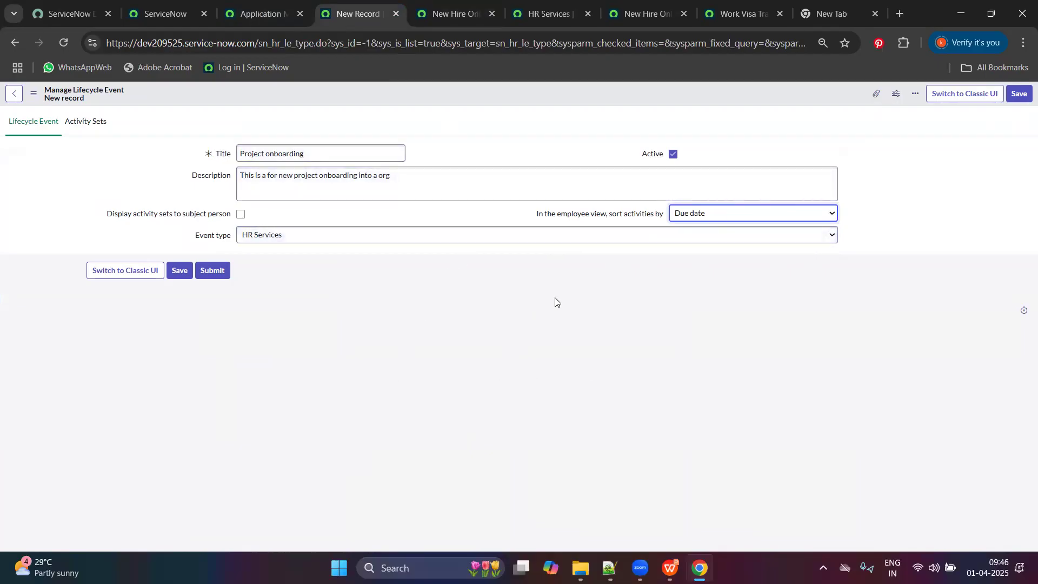
Step: Sort employee view activities by Display order and enable displaying activity sets to the subject person, saving the new lifecycle event
{"action": "left_click", "coordinate": [778, 216]}
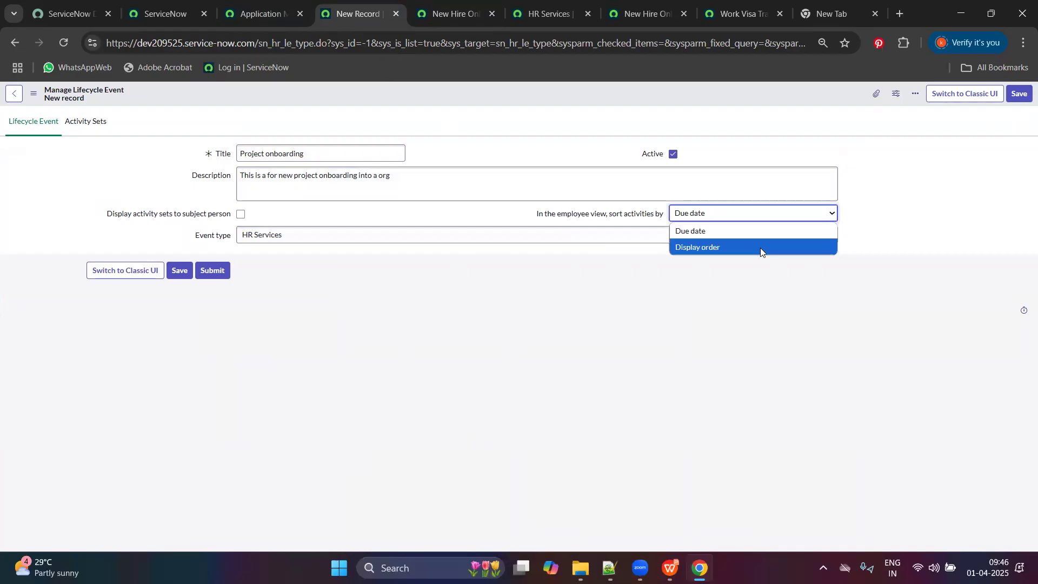
{"action": "left_click", "coordinate": [747, 247]}
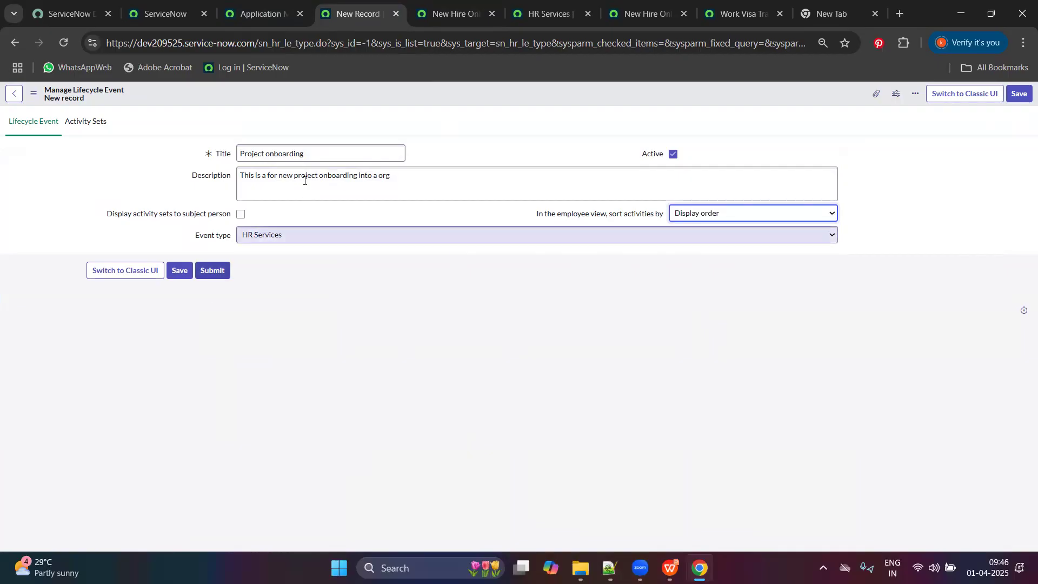
{"action": "left_click", "coordinate": [241, 214]}
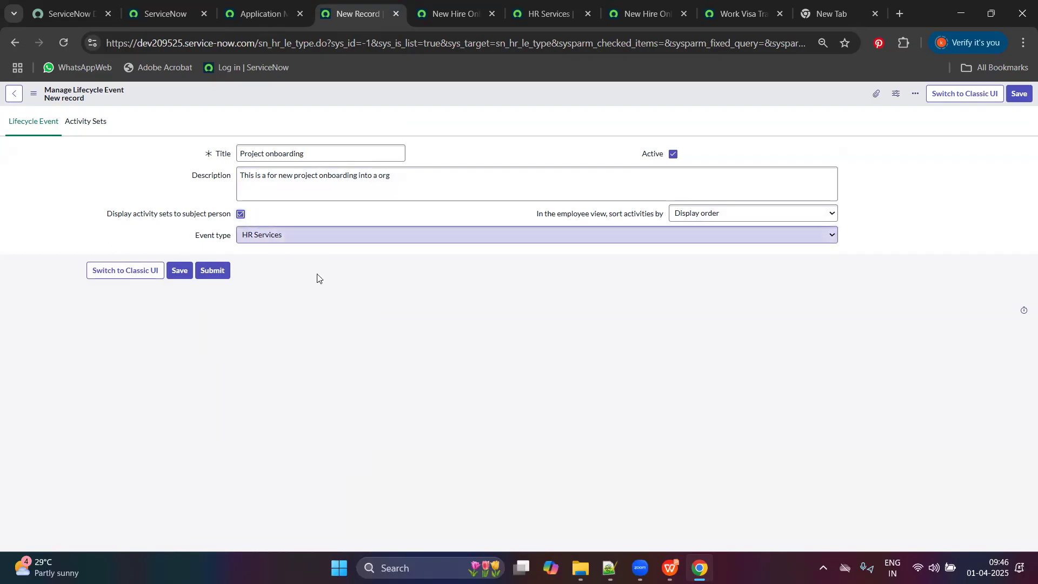
{"action": "left_click", "coordinate": [1018, 93]}
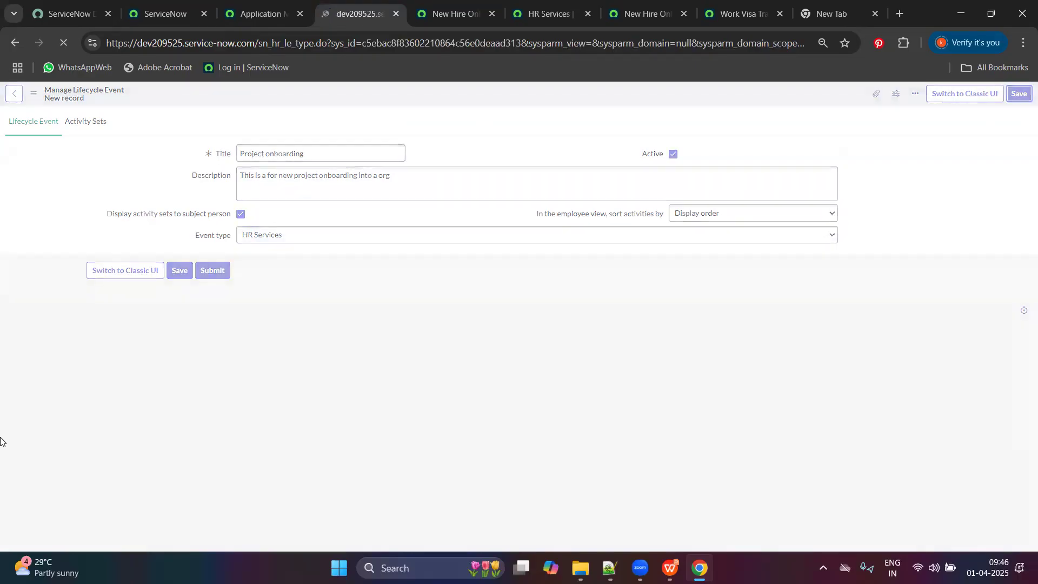
Step: Set the event type to Onboarding and save the Project onboarding lifecycle event
{"action": "left_click", "coordinate": [272, 238]}
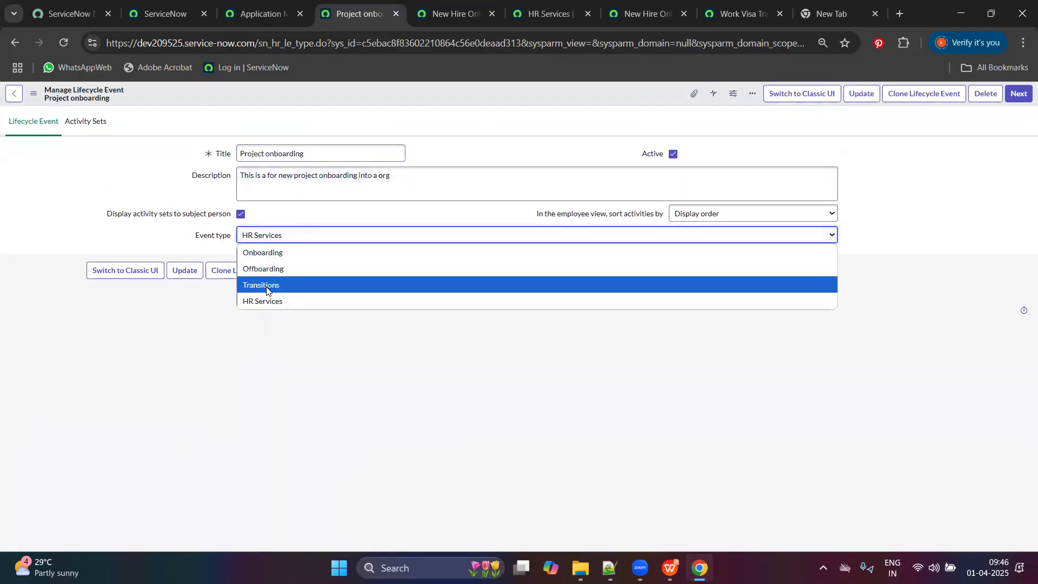
{"action": "left_click", "coordinate": [264, 252]}
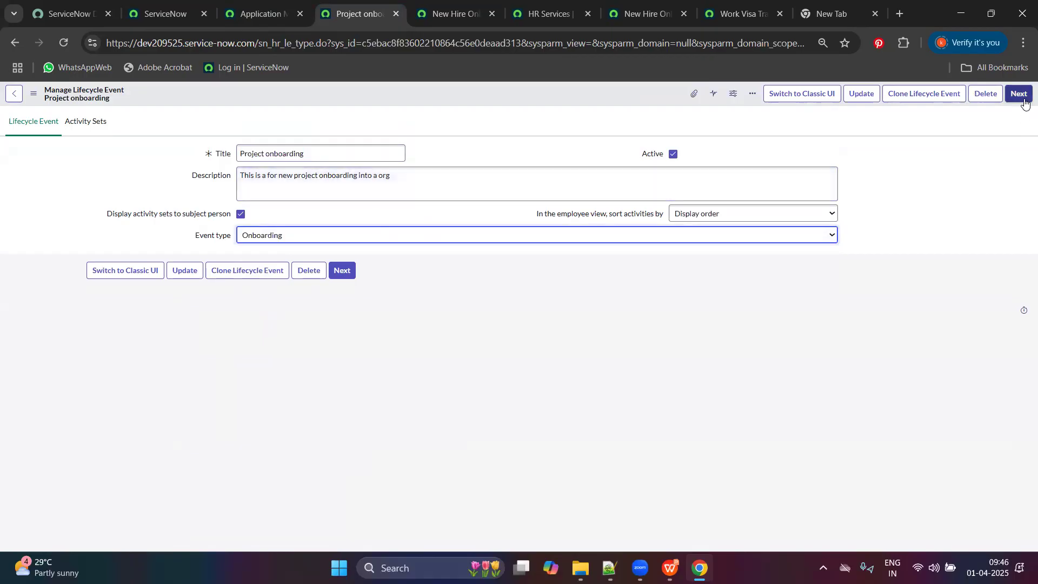
{"action": "right_click", "coordinate": [420, 95]}
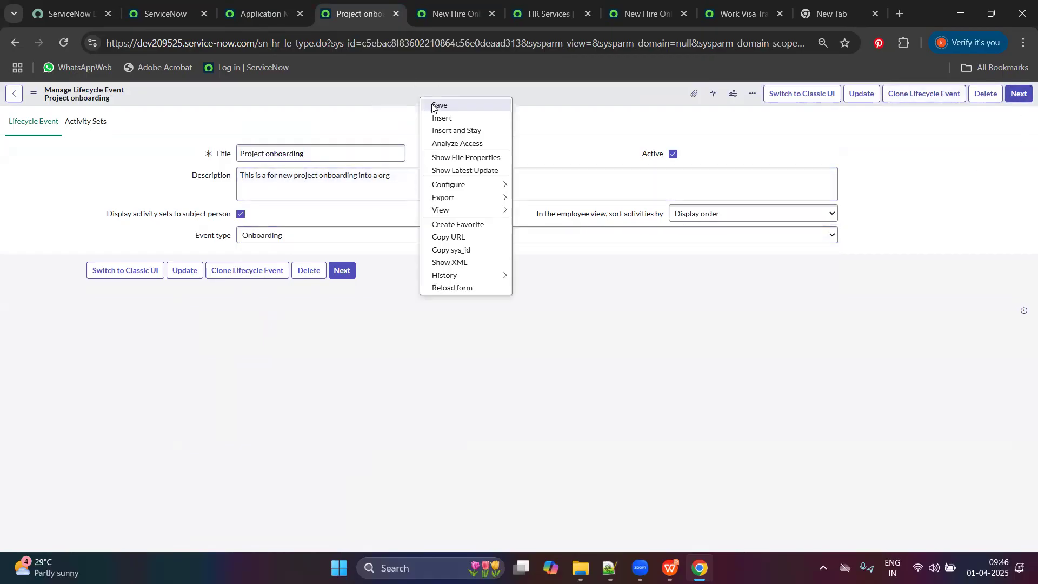
{"action": "left_click", "coordinate": [432, 104]}
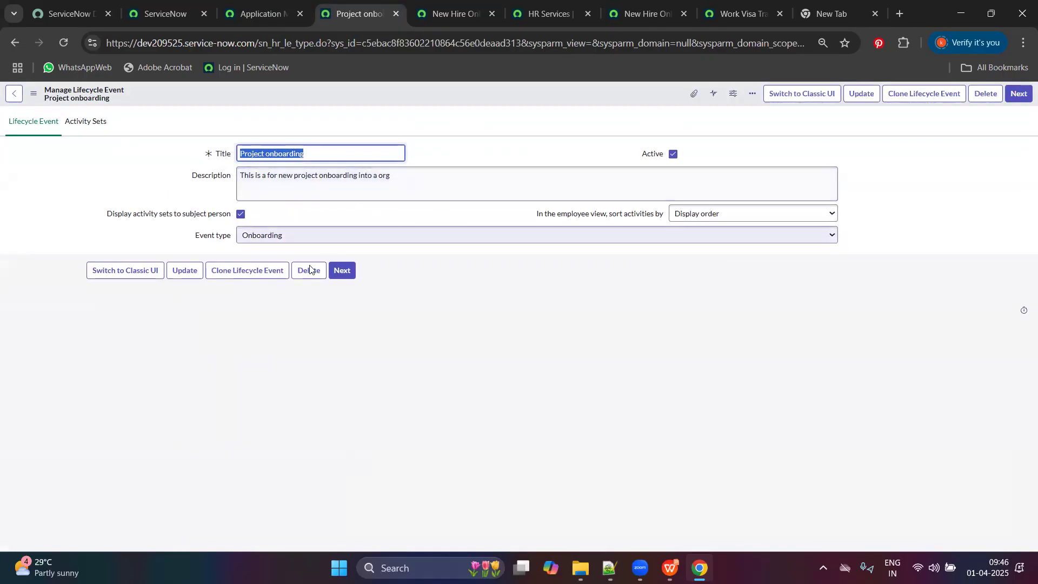
Step: View the event's activity sets, and review the title, activity set display and sorting fields on the Lifecycle Event form
{"action": "left_click", "coordinate": [73, 124]}
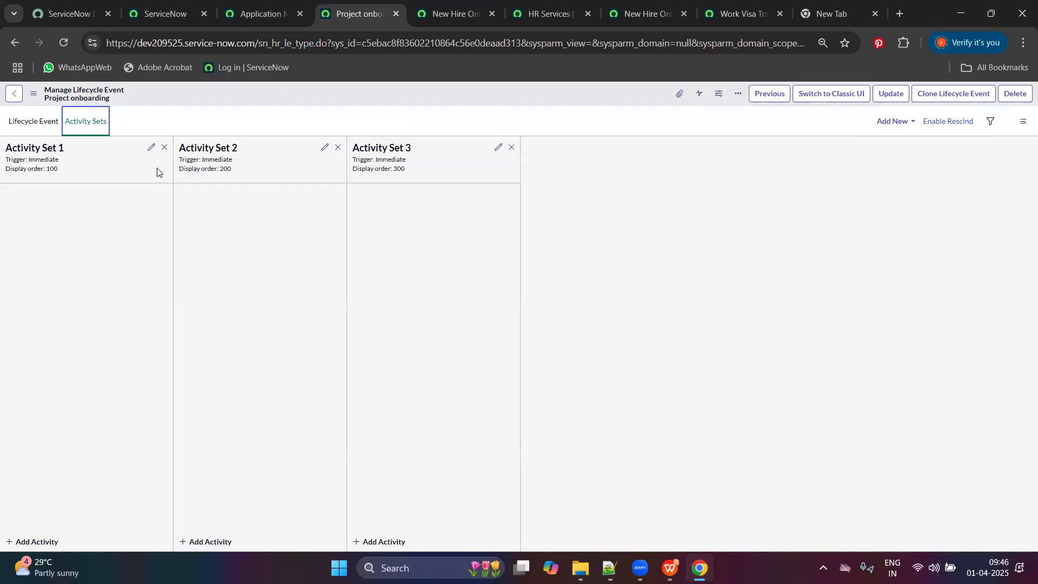
{"action": "left_click", "coordinate": [24, 120]}
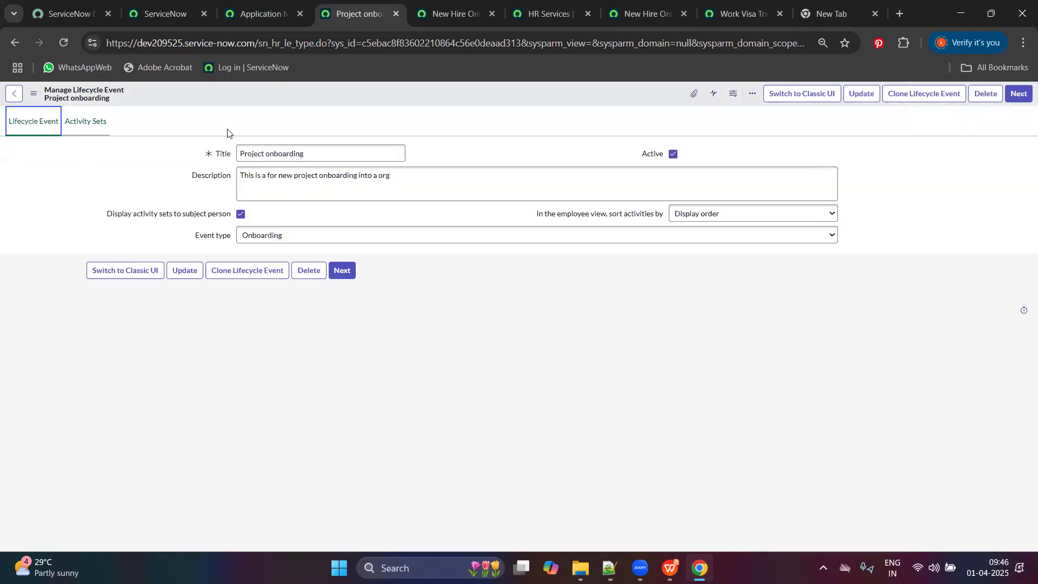
{"action": "left_click", "coordinate": [213, 176]}
{"action": "left_click_drag", "start_coordinate": [198, 159], "coordinate": [231, 157]}
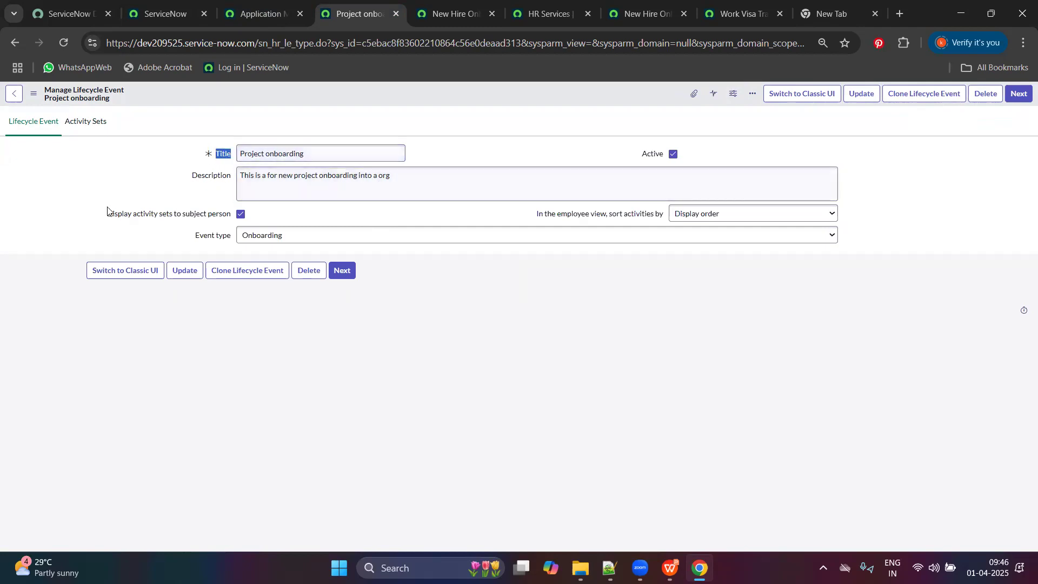
{"action": "left_click_drag", "start_coordinate": [107, 211], "coordinate": [231, 214]}
{"action": "left_click_drag", "start_coordinate": [542, 213], "coordinate": [634, 219]}
{"action": "left_click", "coordinate": [624, 281]}
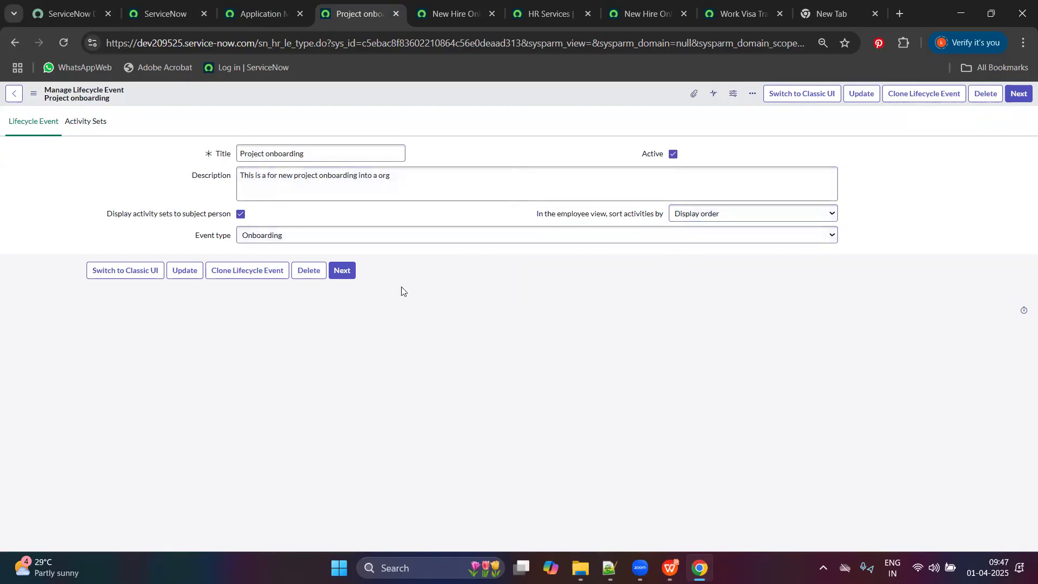
Step: Try HR Services and Offboarding as the event type and set it back to Onboarding
{"action": "left_click_drag", "start_coordinate": [167, 241], "coordinate": [266, 242]}
{"action": "left_click", "coordinate": [319, 234]}
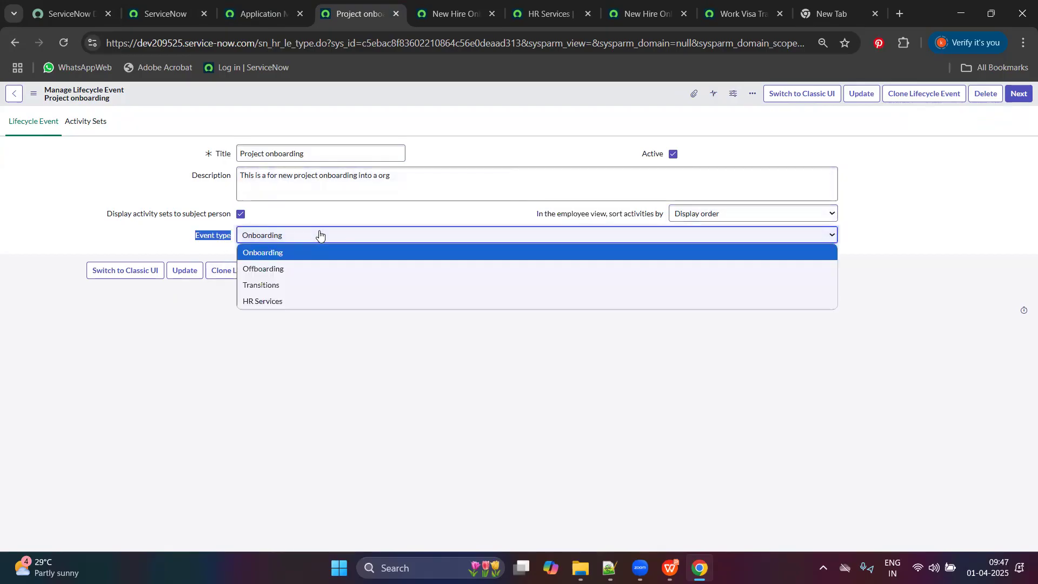
{"action": "left_click", "coordinate": [298, 305]}
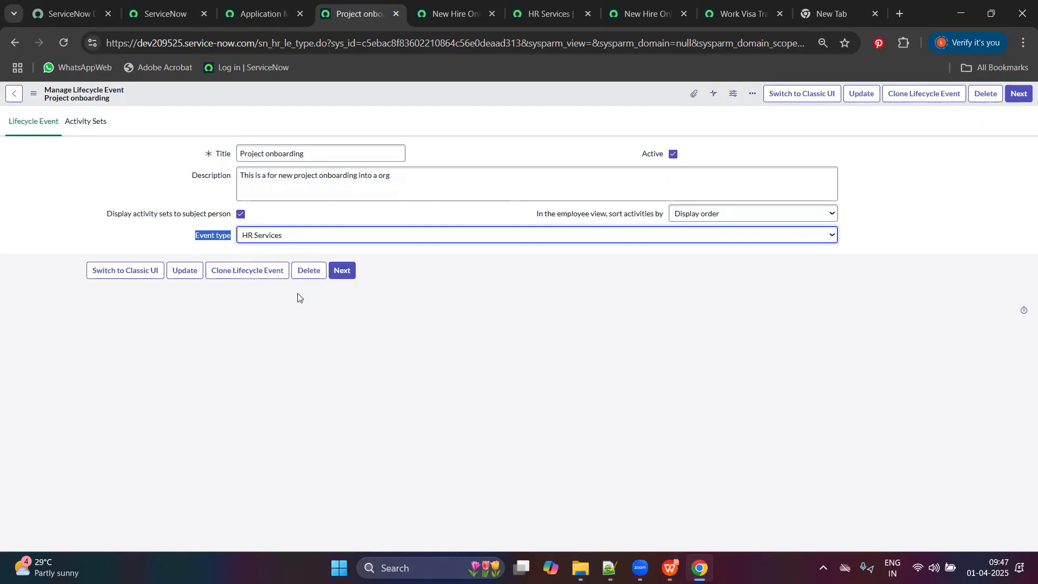
{"action": "left_click", "coordinate": [299, 234]}
{"action": "left_click", "coordinate": [292, 255]}
{"action": "left_click", "coordinate": [283, 238]}
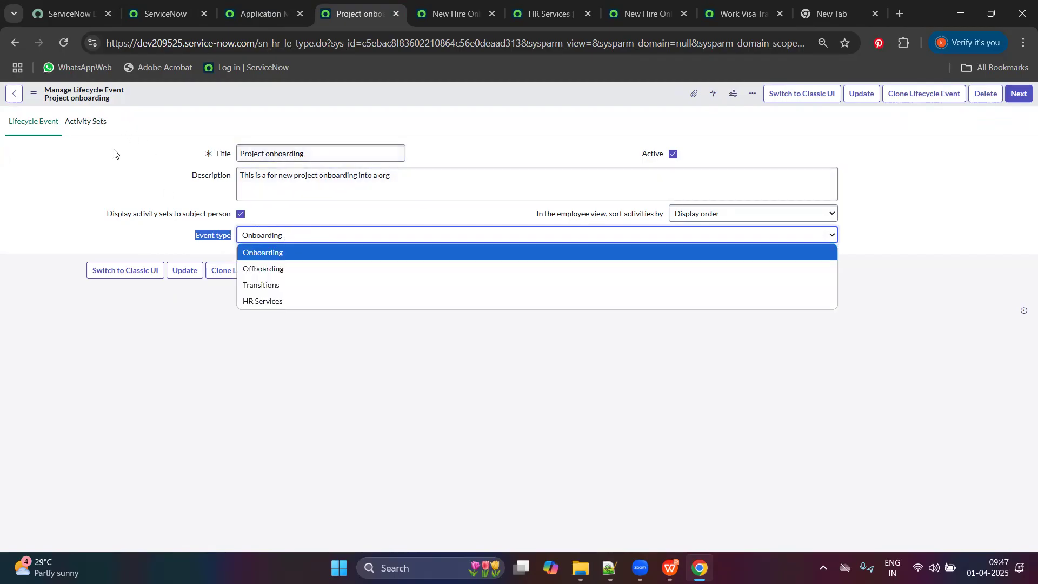
{"action": "left_click", "coordinate": [246, 269]}
{"action": "left_click", "coordinate": [479, 239]}
{"action": "left_click", "coordinate": [372, 252]}
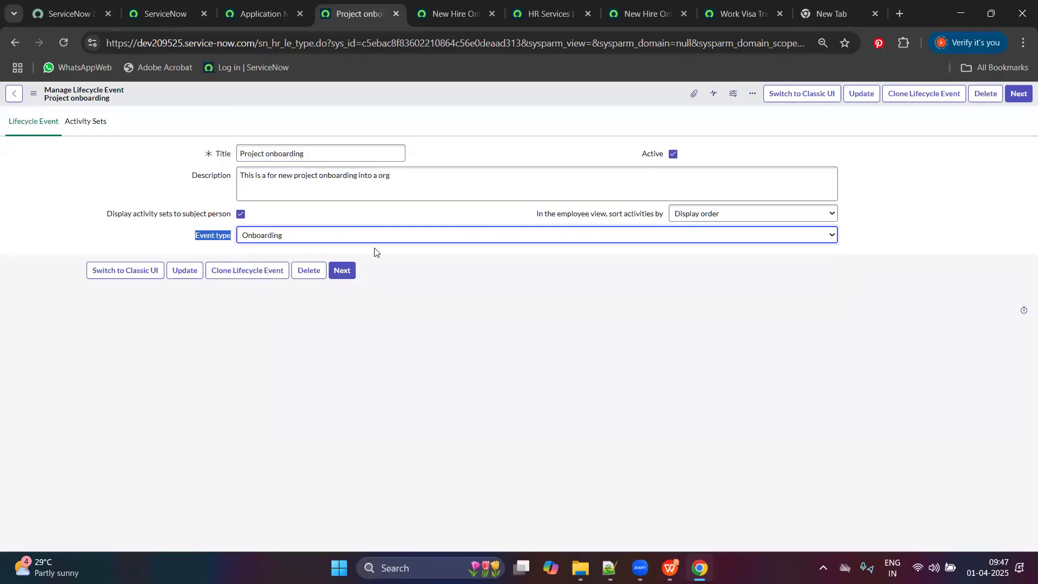
Step: Open the activity sets of the Project onboarding lifecycle event
{"action": "triple_click", "coordinate": [327, 148]}
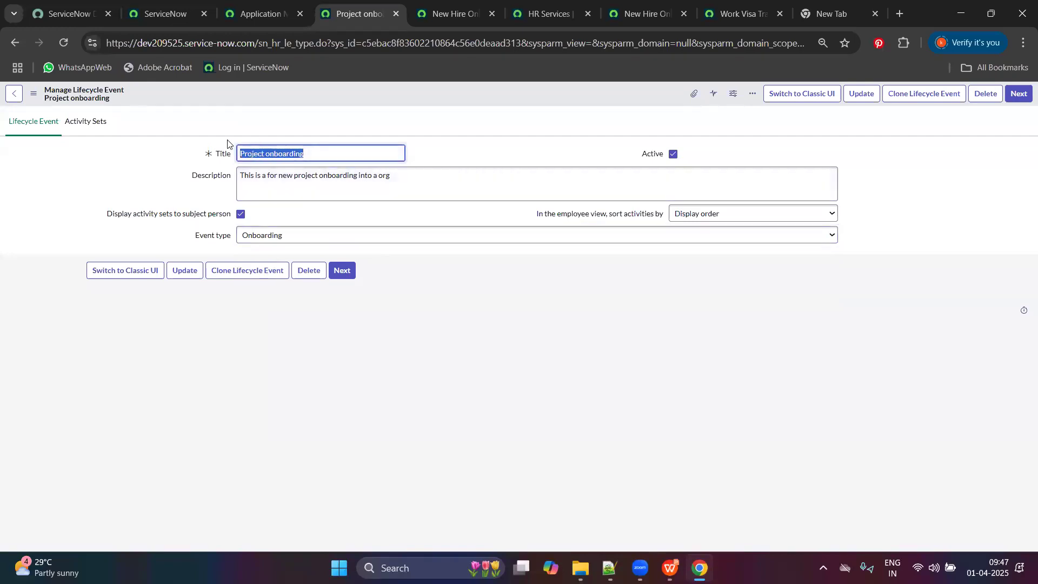
{"action": "left_click", "coordinate": [104, 122]}
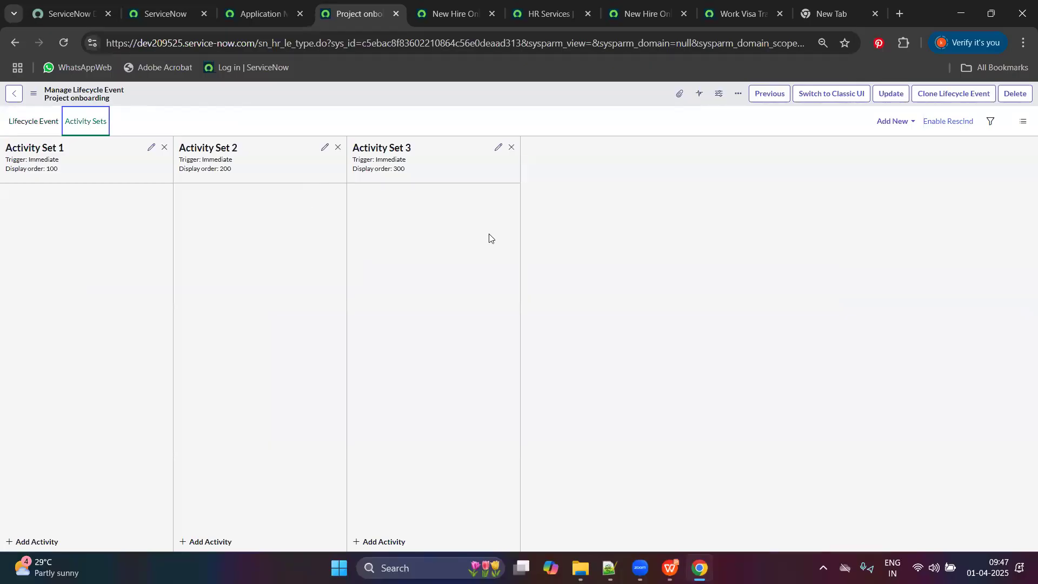
Step: Review the three activity sets of the Project onboarding lifecycle event, with their triggers and display orders
{"action": "left_click", "coordinate": [109, 172]}
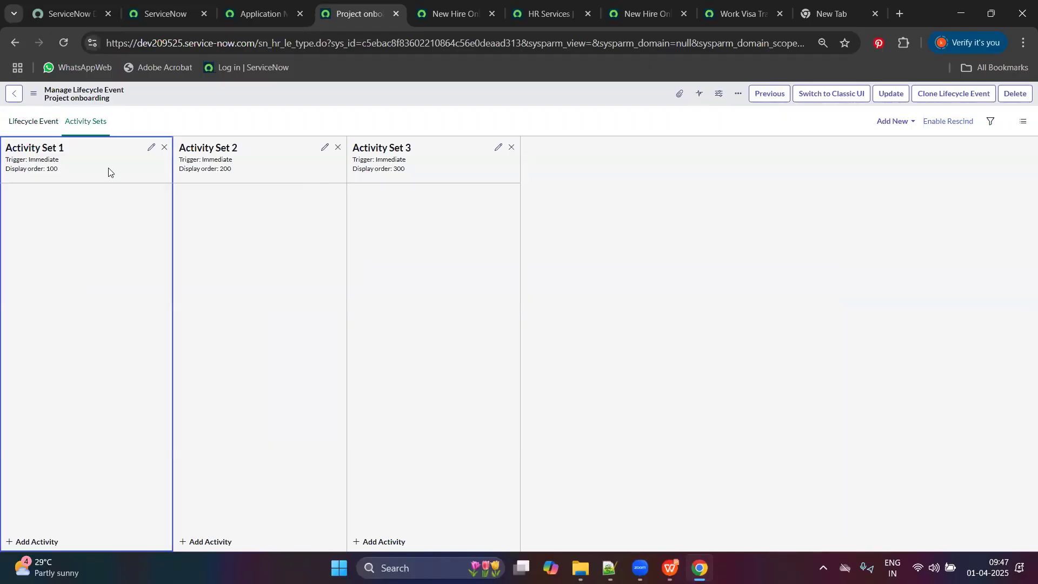
{"action": "left_click", "coordinate": [290, 175]}
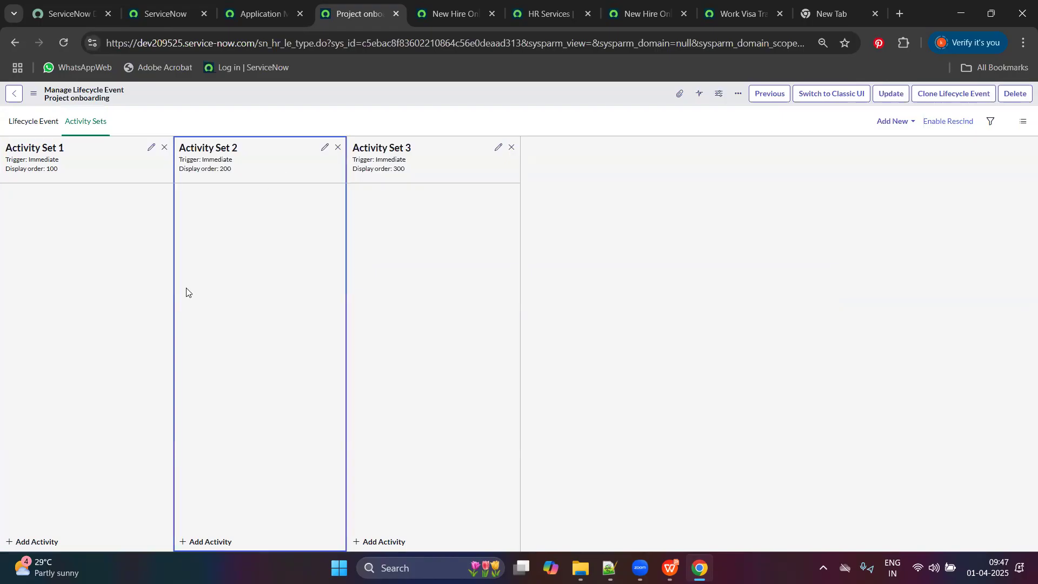
{"action": "left_click", "coordinate": [484, 179]}
{"action": "left_click", "coordinate": [725, 204]}
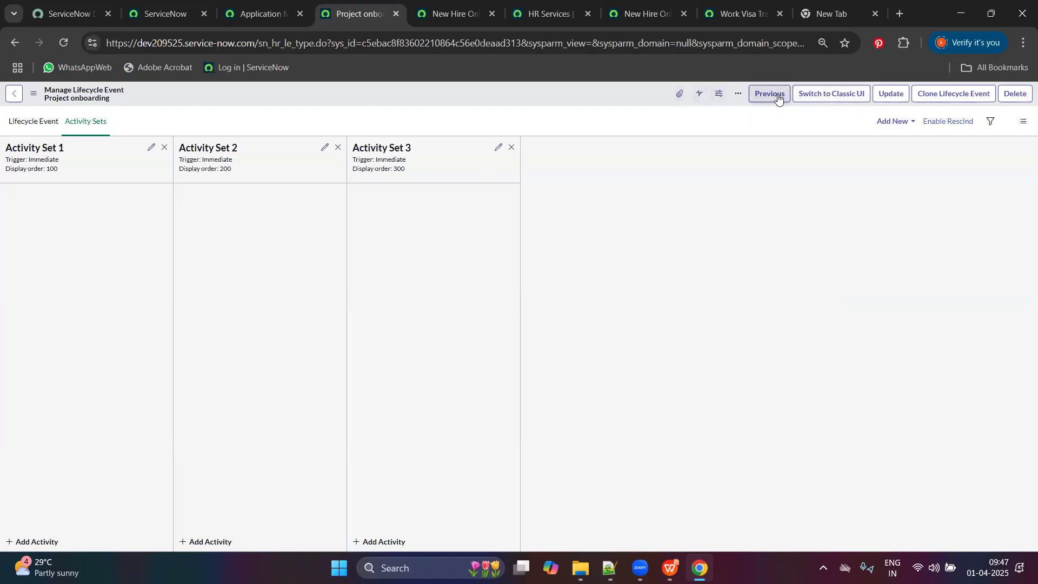
Step: Show the Project onboarding lifecycle event in the Classic UI and return it to the Default view
{"action": "left_click", "coordinate": [834, 93]}
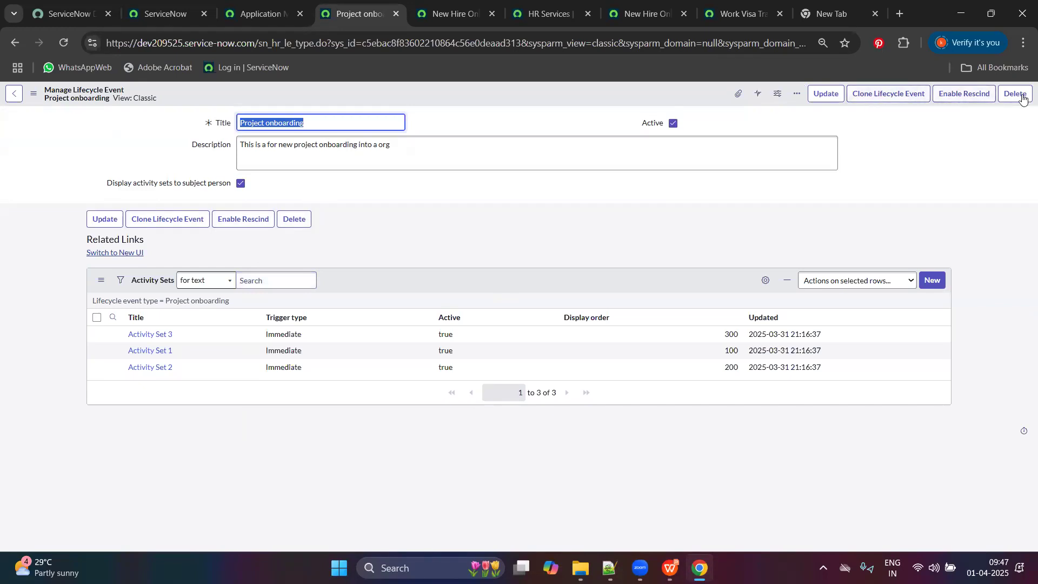
{"action": "left_click", "coordinate": [8, 44]}
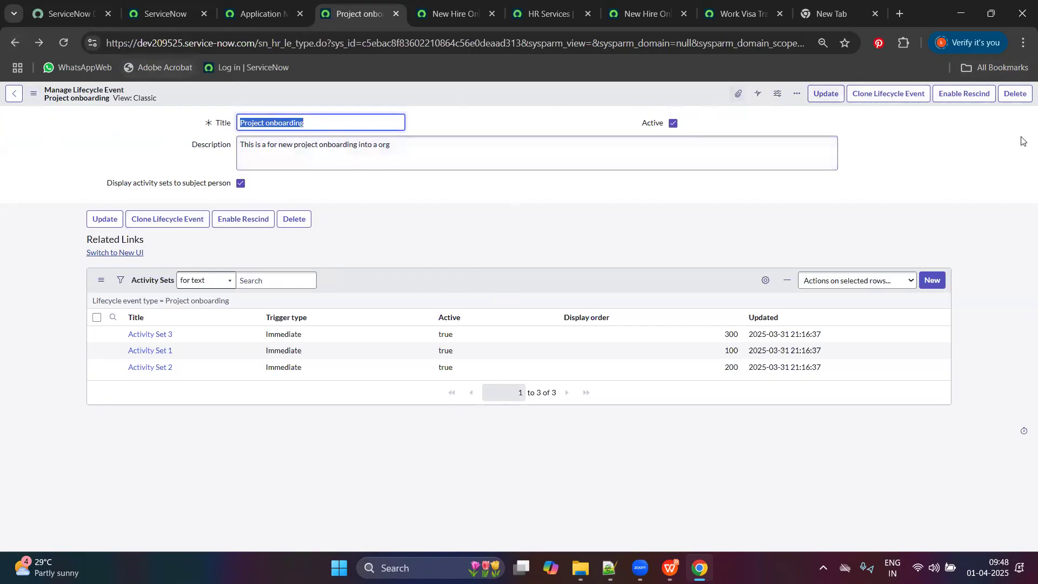
{"action": "left_click", "coordinate": [34, 99]}
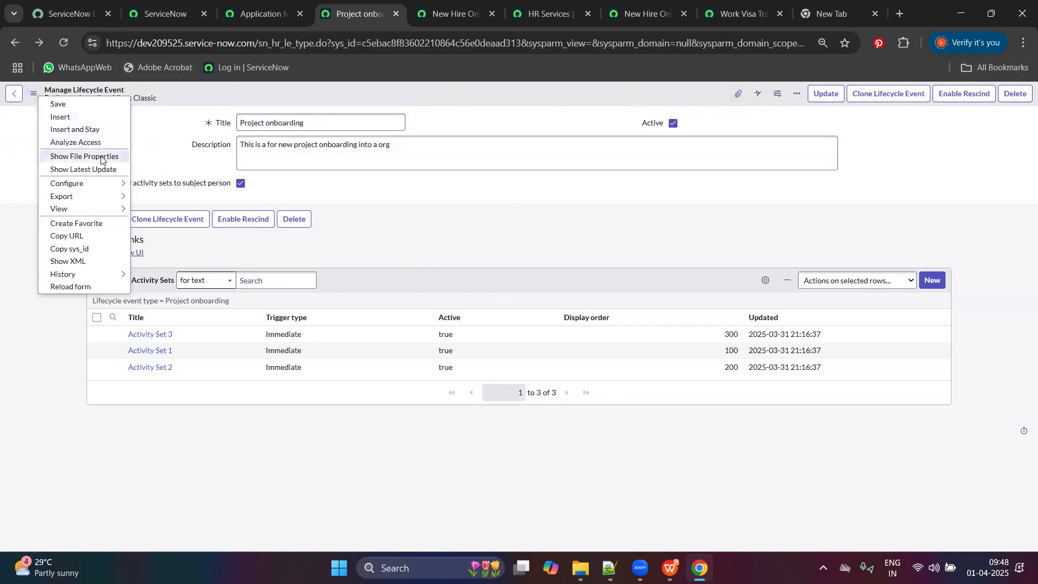
{"action": "mouse_move", "coordinate": [127, 214]}
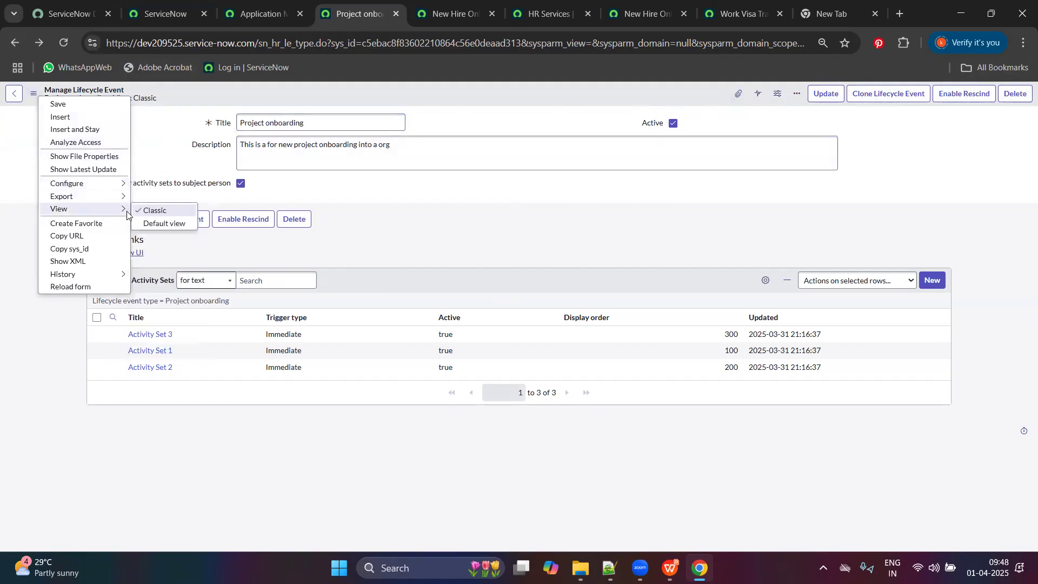
{"action": "left_click", "coordinate": [162, 223]}
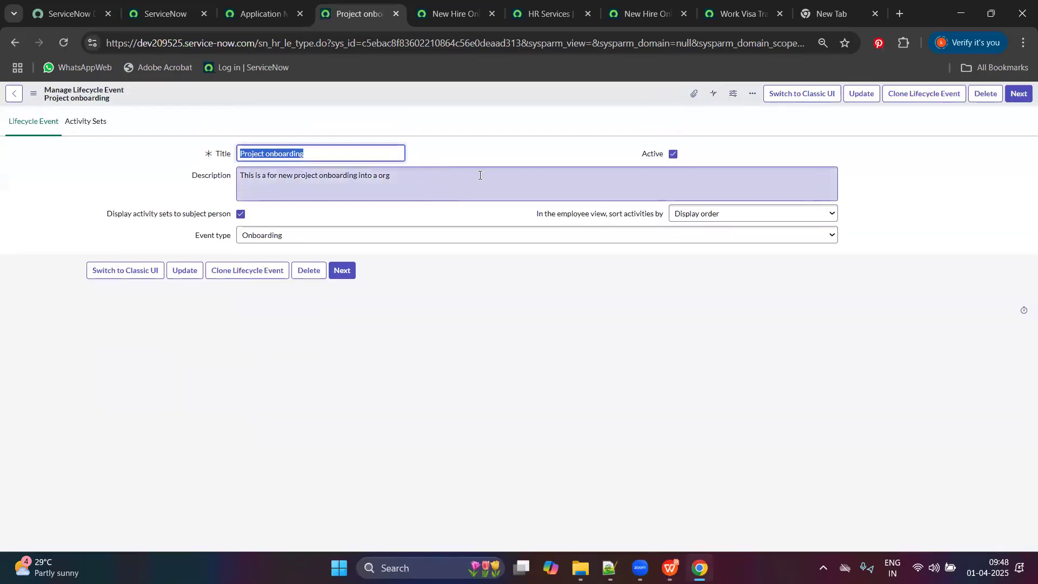
Step: Open the event's activity sets and check which kinds of items can be newly added
{"action": "left_click", "coordinate": [89, 124]}
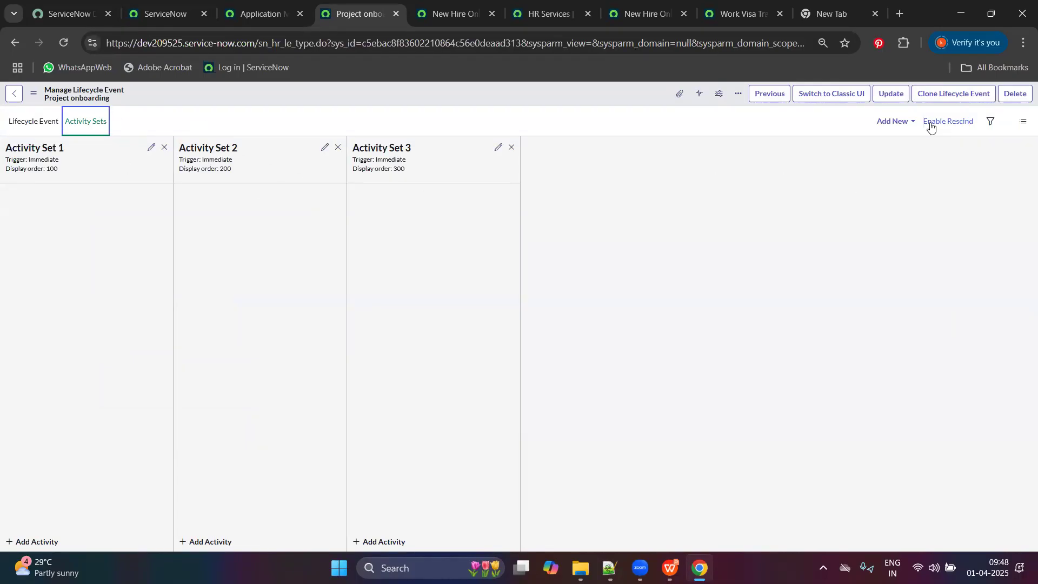
{"action": "left_click", "coordinate": [888, 122]}
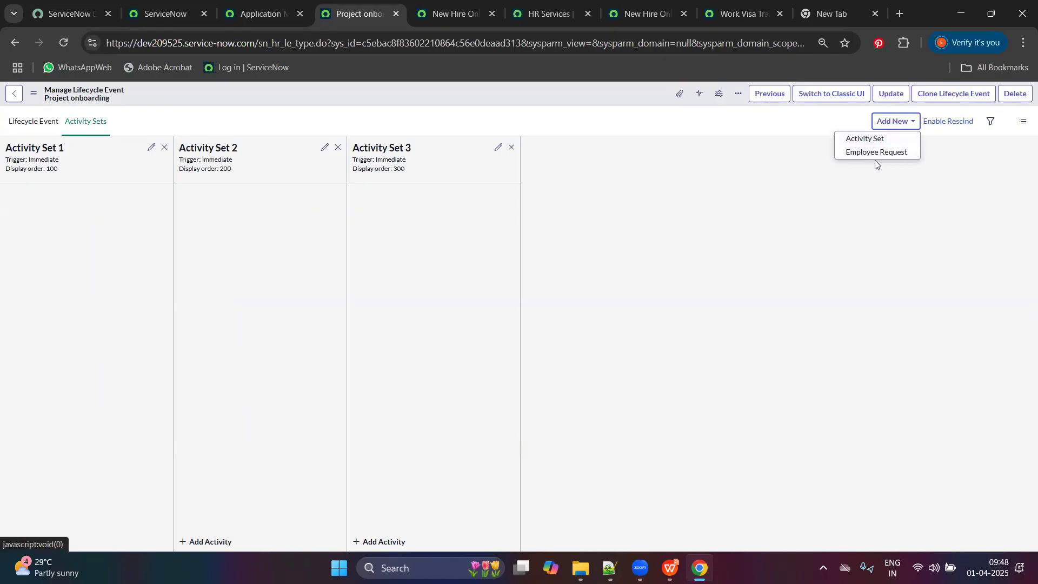
{"action": "left_click", "coordinate": [833, 122]}
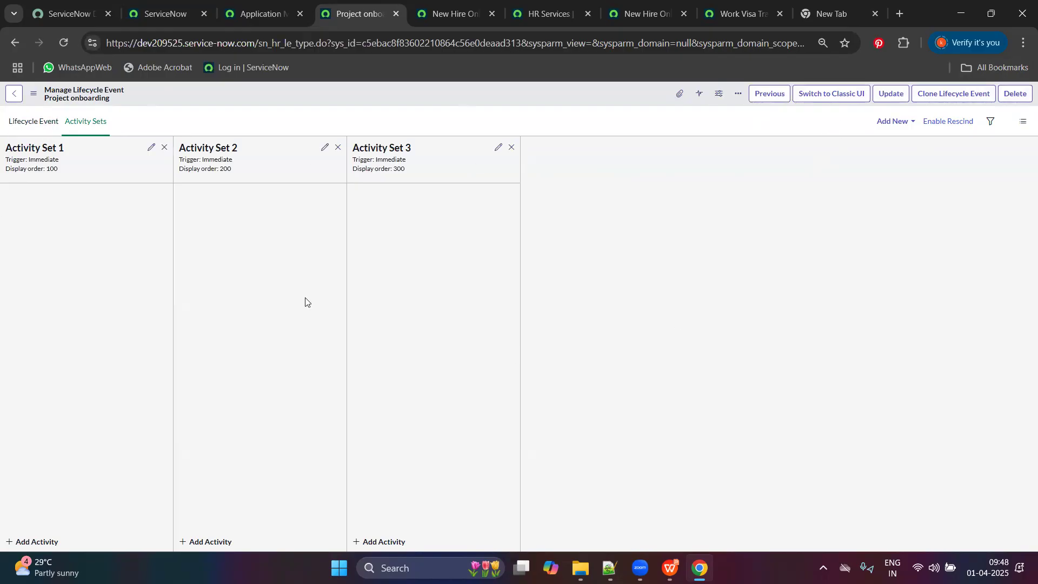
Step: Change the title and display title of Activity Set 1 to Manager Discussion
{"action": "left_click", "coordinate": [151, 147]}
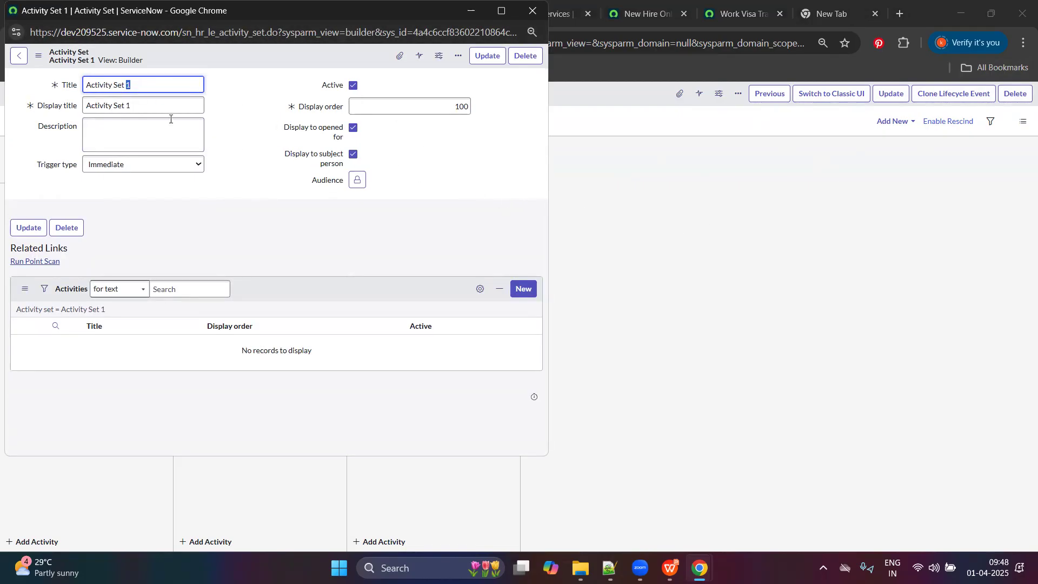
{"action": "triple_click", "coordinate": [142, 87]}
{"action": "key", "text": "BackSpace"}
{"action": "key", "text": "ctrl+a"}
{"action": "left_click_drag", "start_coordinate": [6, 179], "coordinate": [10, 178]}
{"action": "left_click", "coordinate": [36, 144]}
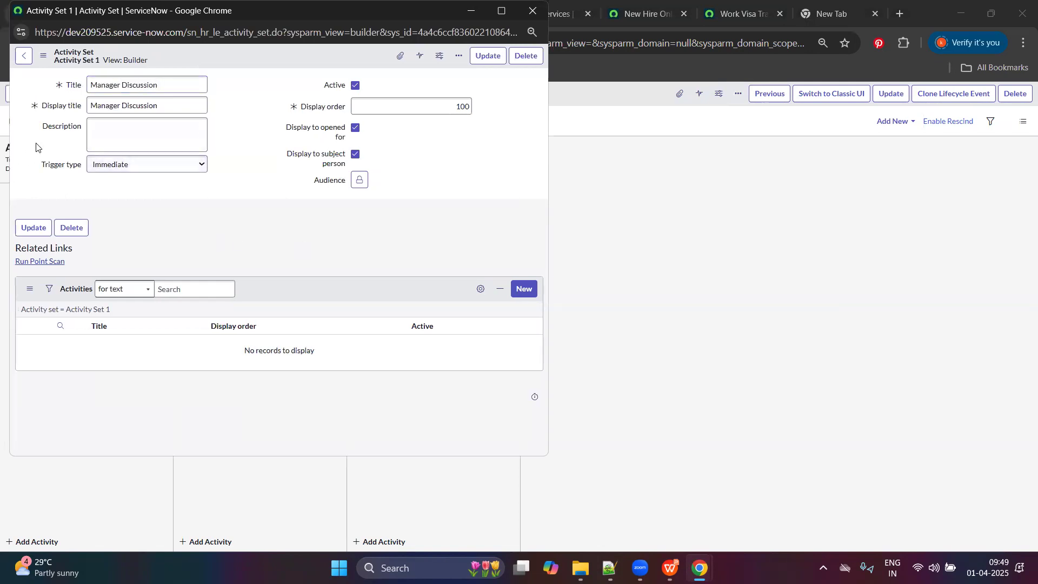
{"action": "left_click", "coordinate": [296, 154]}
Step: Try Advanced and Condition as the activity set's trigger type, and look through the available condition tables
{"action": "left_click", "coordinate": [116, 170]}
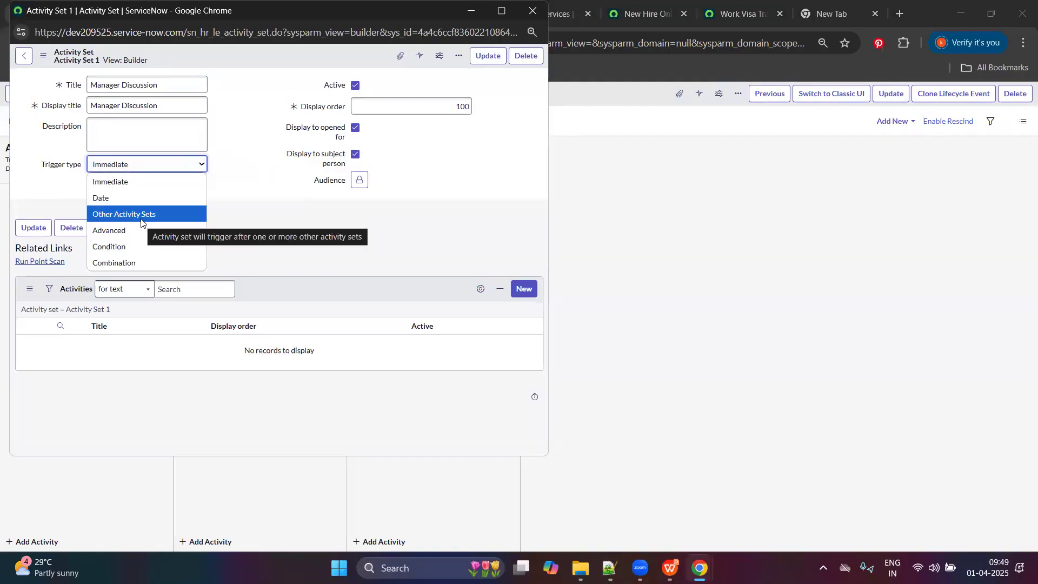
{"action": "left_click", "coordinate": [131, 229]}
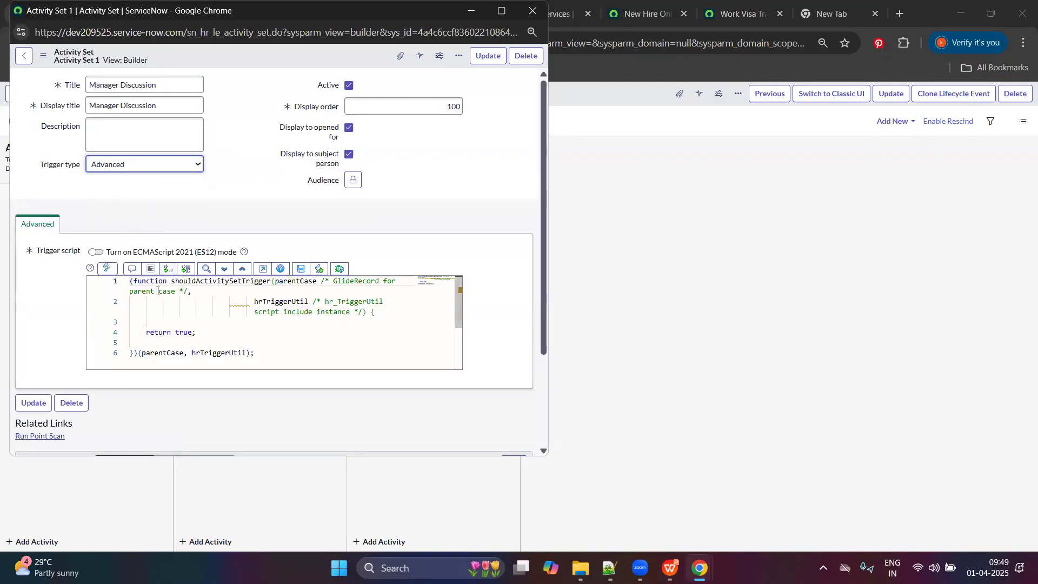
{"action": "left_click", "coordinate": [143, 166]}
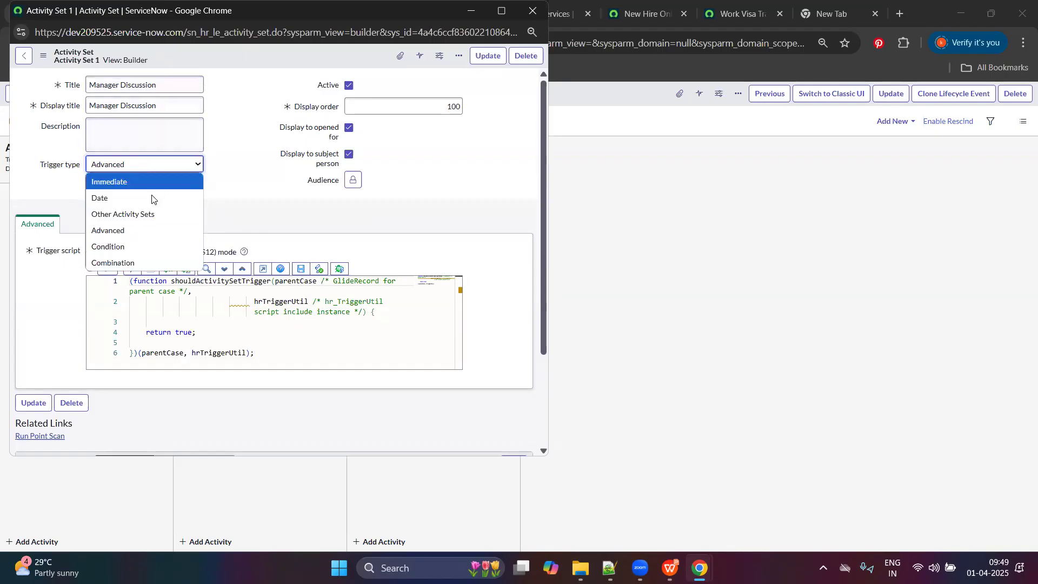
{"action": "left_click", "coordinate": [142, 246]}
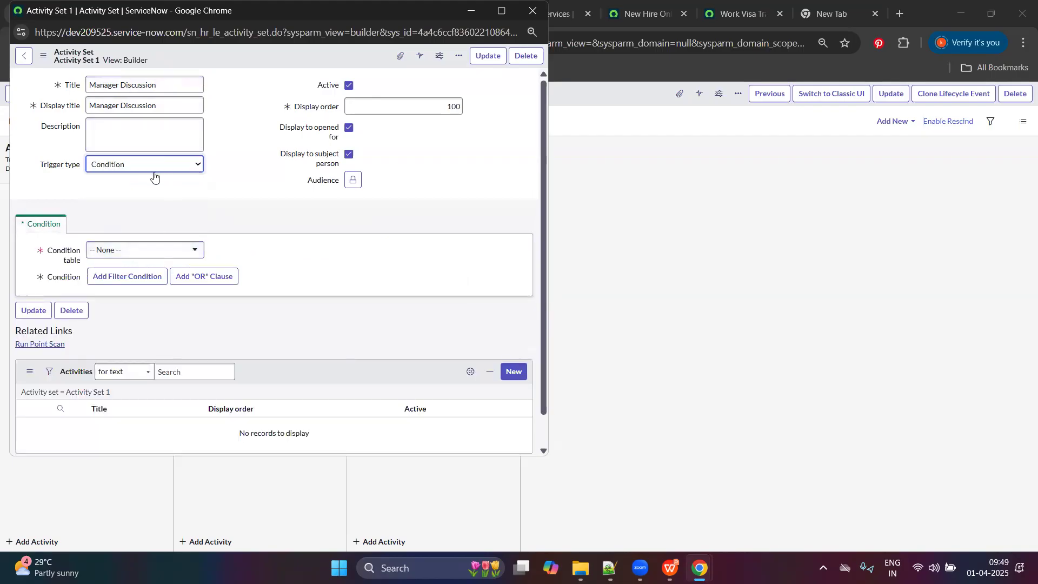
{"action": "left_click", "coordinate": [118, 249]}
{"action": "scroll", "coordinate": [131, 335], "scroll_direction": "down", "scroll_amount": 6}
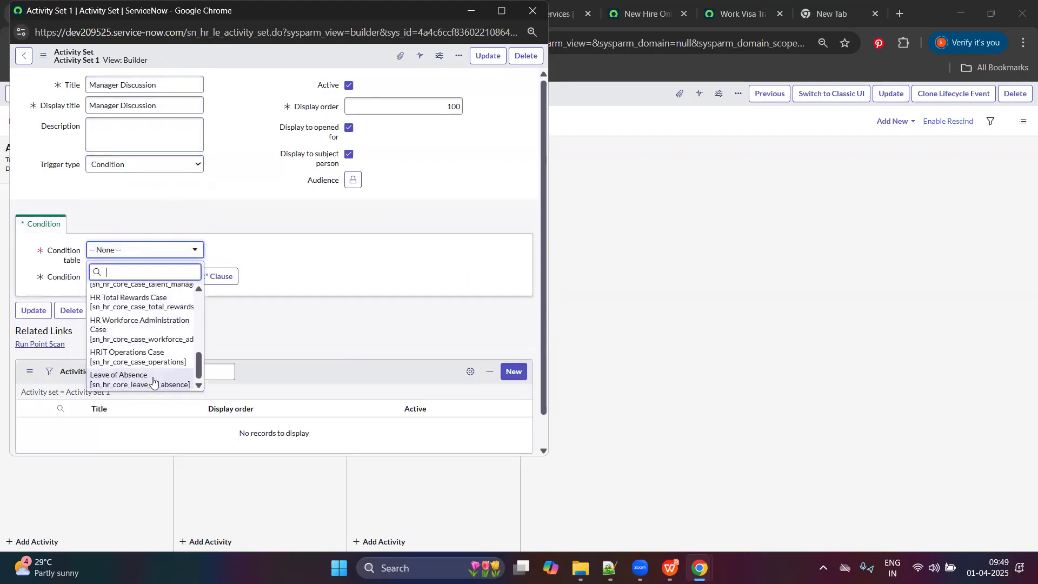
{"action": "scroll", "coordinate": [133, 346], "scroll_direction": "up", "scroll_amount": 6}
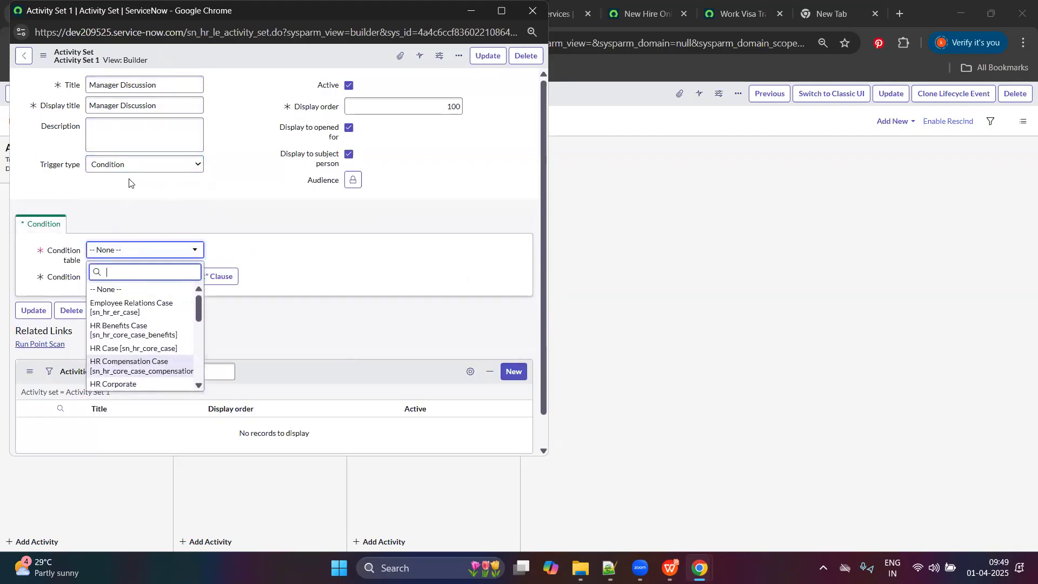
Step: Try Combination as the trigger type and examine its combination type and the Other Activity Sets and Condition settings
{"action": "left_click", "coordinate": [134, 169]}
{"action": "left_click", "coordinate": [134, 169]}
{"action": "left_click", "coordinate": [122, 261]}
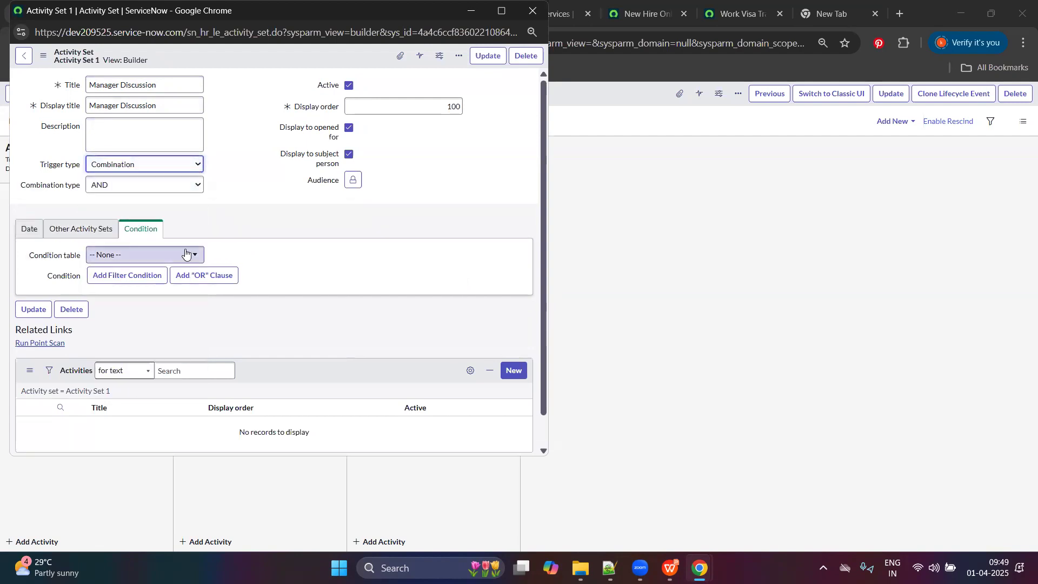
{"action": "left_click", "coordinate": [137, 184]}
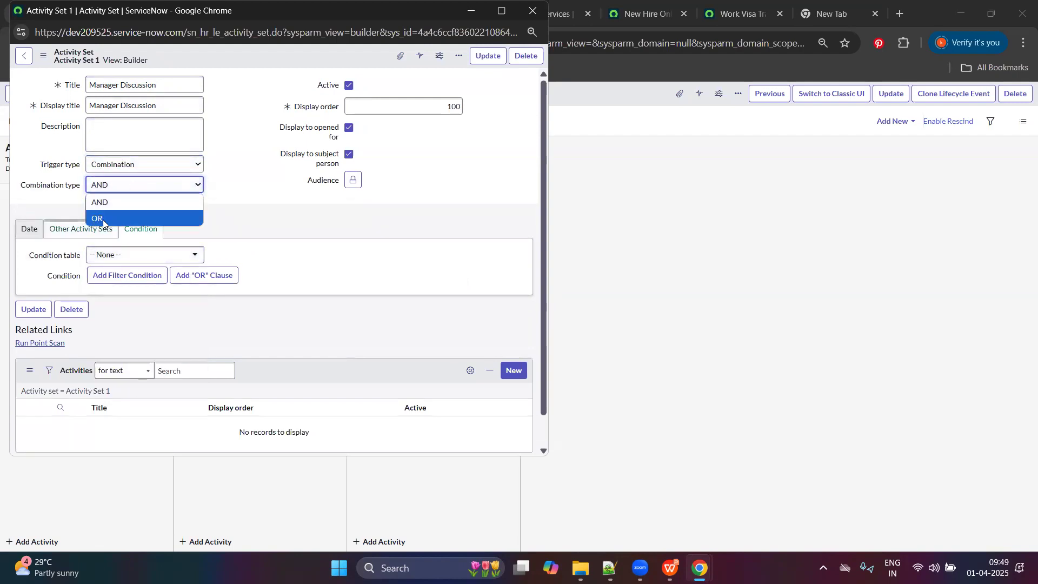
{"action": "left_click", "coordinate": [63, 228]}
{"action": "left_click", "coordinate": [143, 229]}
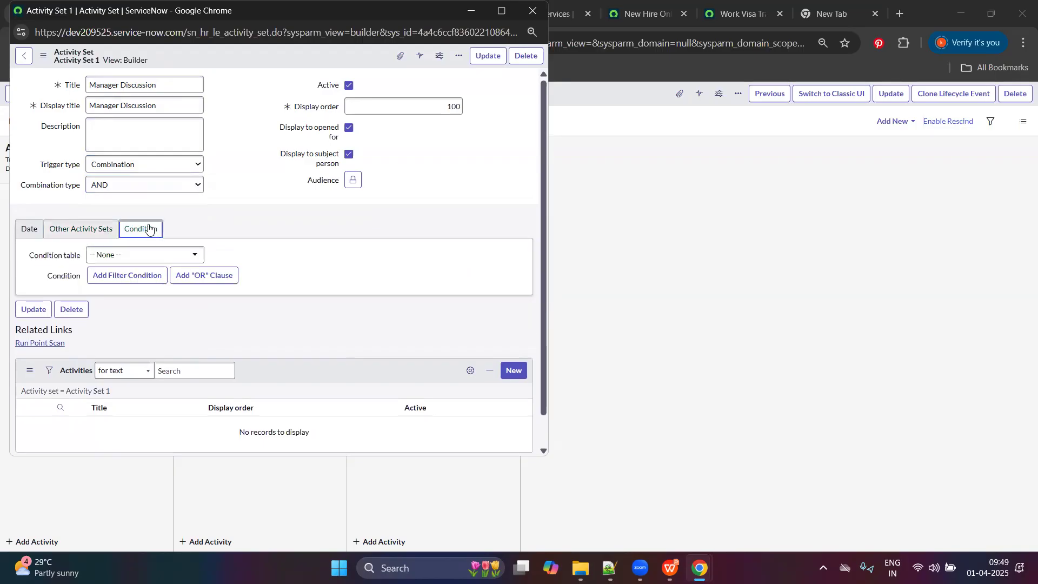
Step: Set the trigger type back to Immediate, save the Manager Discussion activity set and check its trigger
{"action": "left_click", "coordinate": [123, 171]}
{"action": "left_click", "coordinate": [127, 180]}
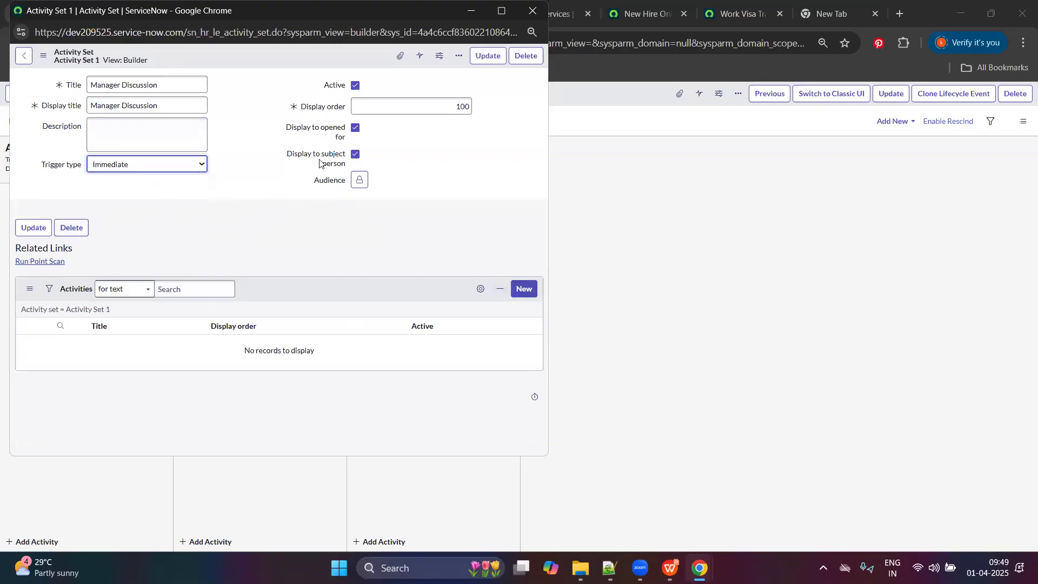
{"action": "left_click", "coordinate": [494, 56]}
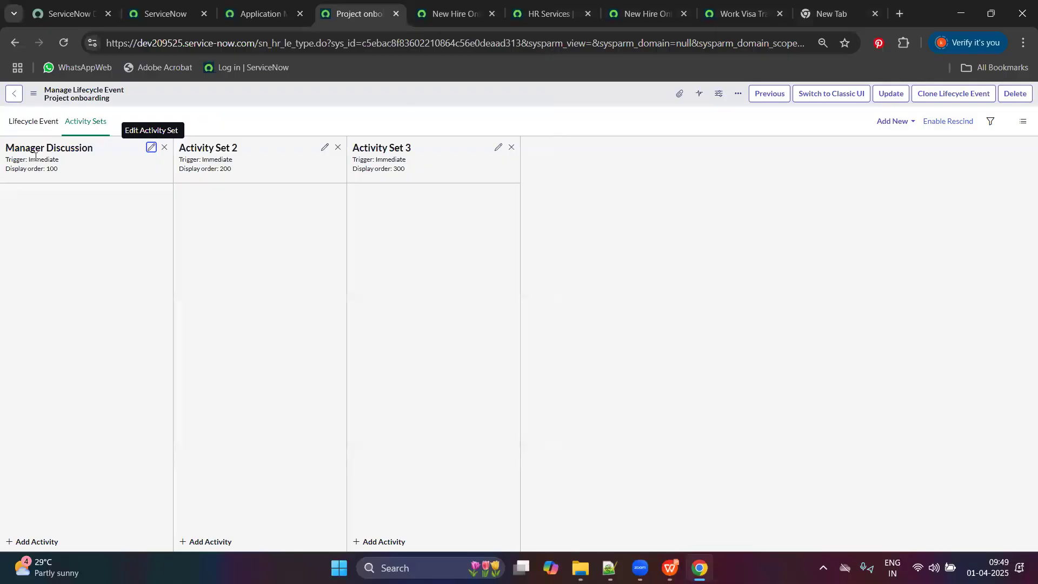
{"action": "left_click_drag", "start_coordinate": [1, 161], "coordinate": [69, 160]}
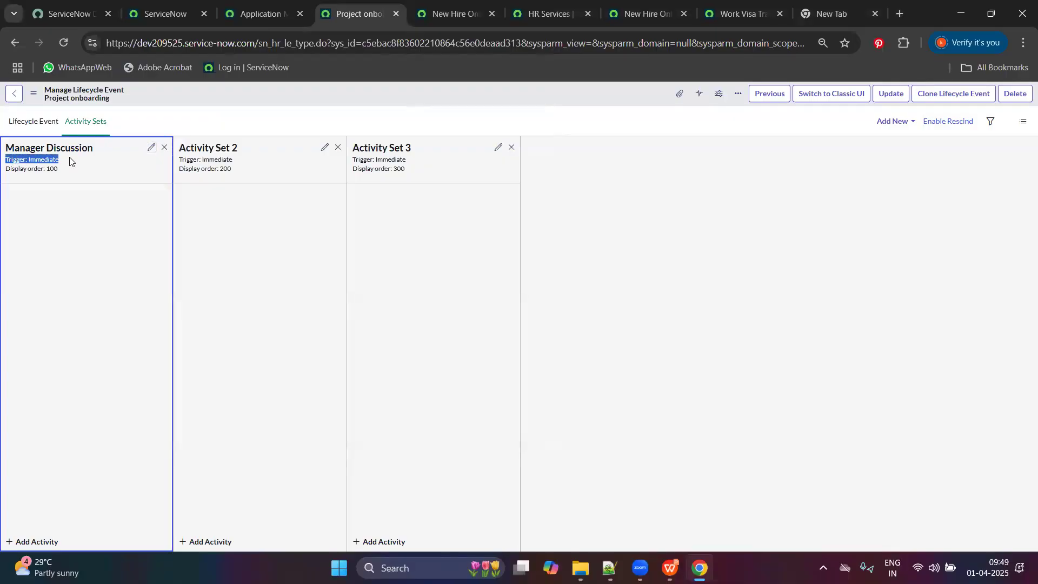
{"action": "left_click", "coordinate": [80, 176]}
Step: Start a new Approval activity in Manager Discussion titled Requesting approval, with HR Tier 1 as the owning group
{"action": "left_click", "coordinate": [39, 541]}
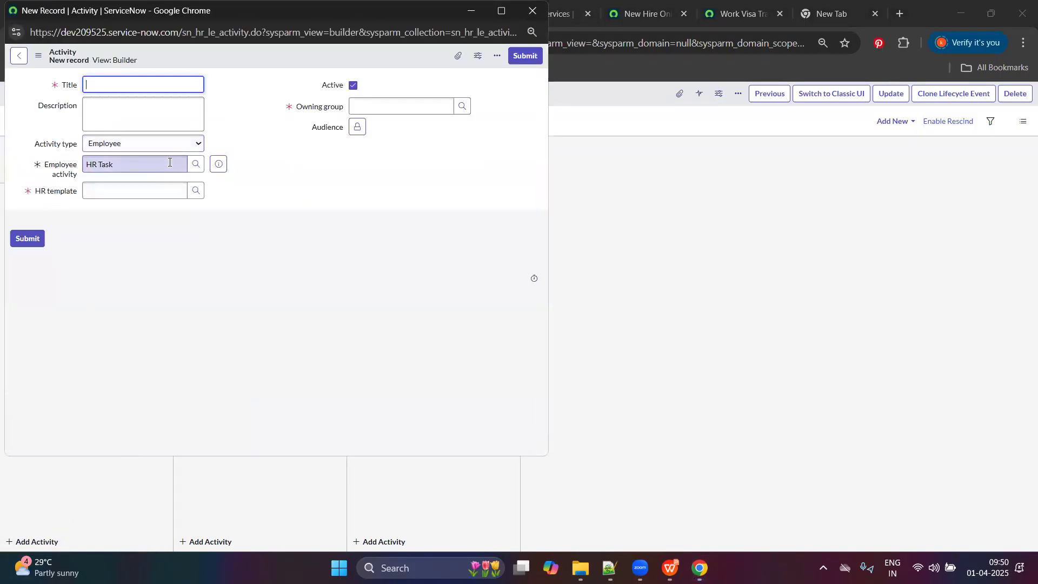
{"action": "left_click", "coordinate": [140, 143]}
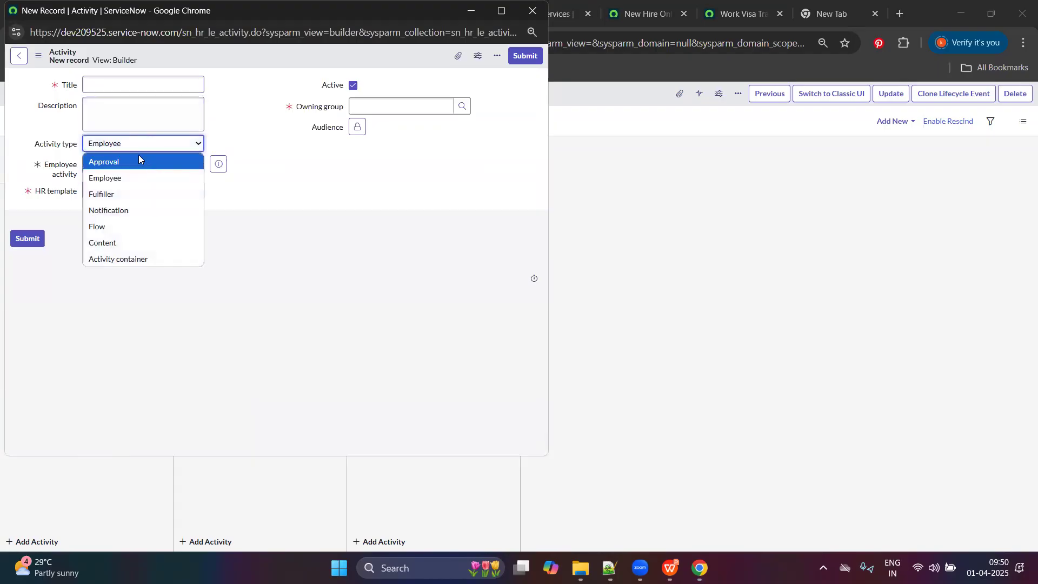
{"action": "left_click", "coordinate": [128, 157]}
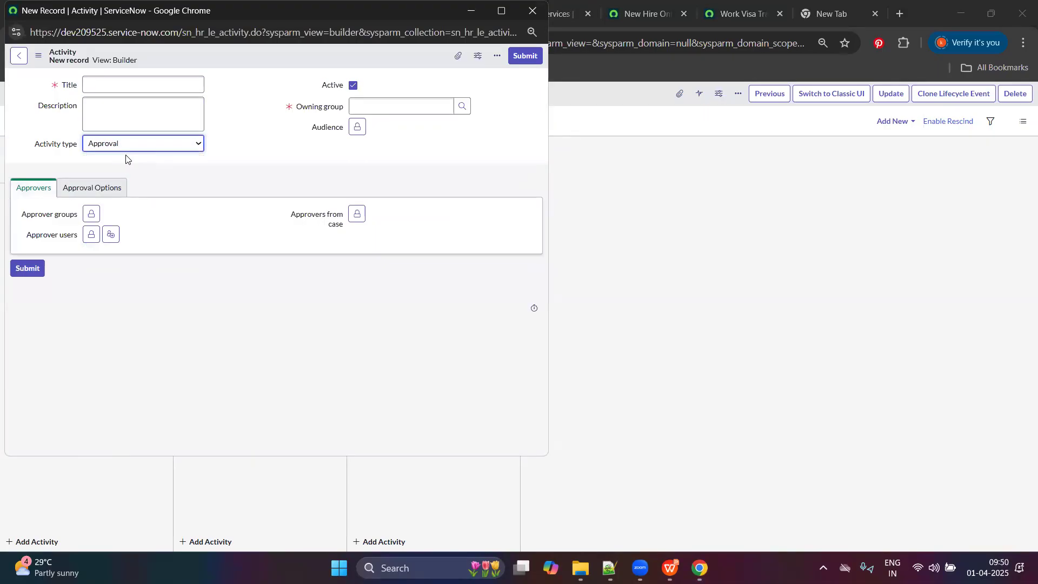
{"action": "left_click", "coordinate": [112, 84]}
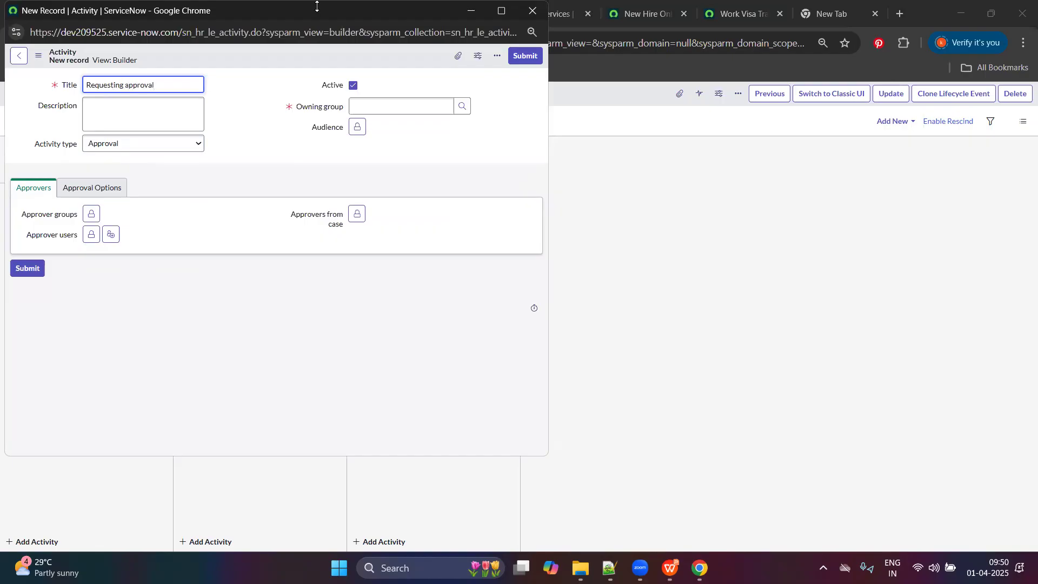
{"action": "left_click", "coordinate": [408, 100]}
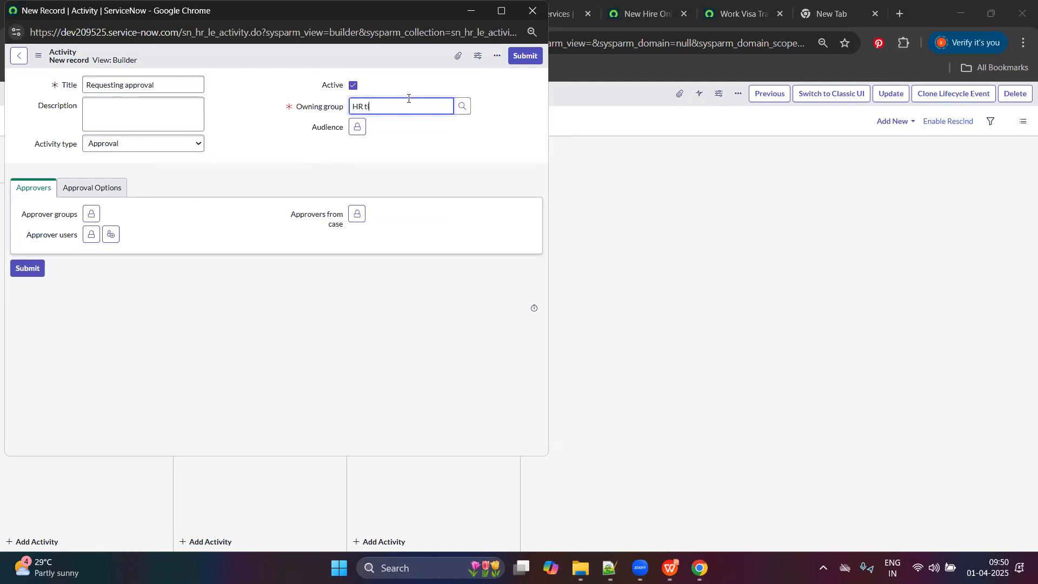
{"action": "left_click", "coordinate": [413, 130]}
Step: Add yourself as the approver user, leave the approver groups empty, and submit the approval activity
{"action": "left_click", "coordinate": [111, 234]}
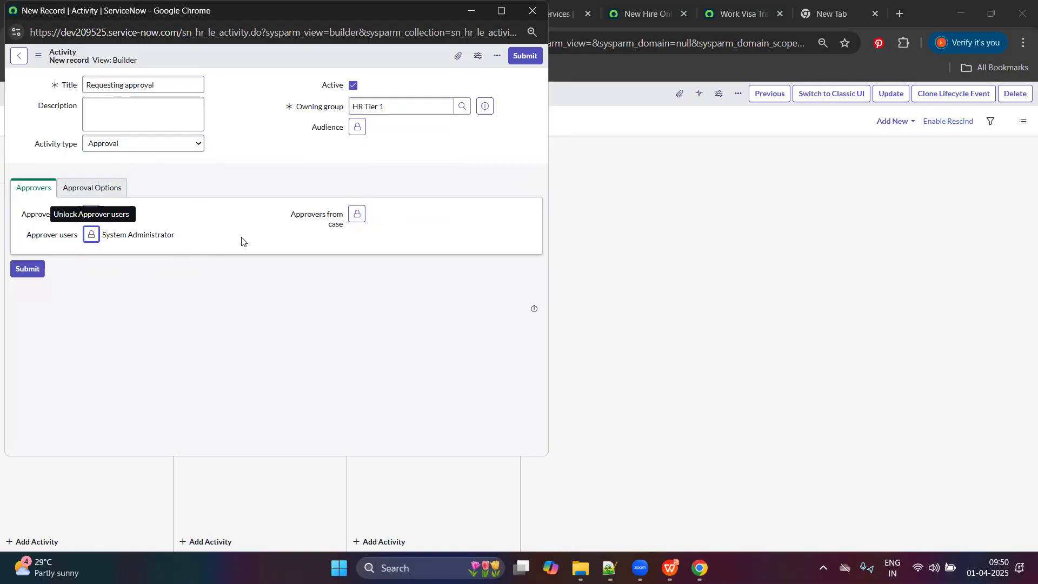
{"action": "left_click", "coordinate": [91, 213]}
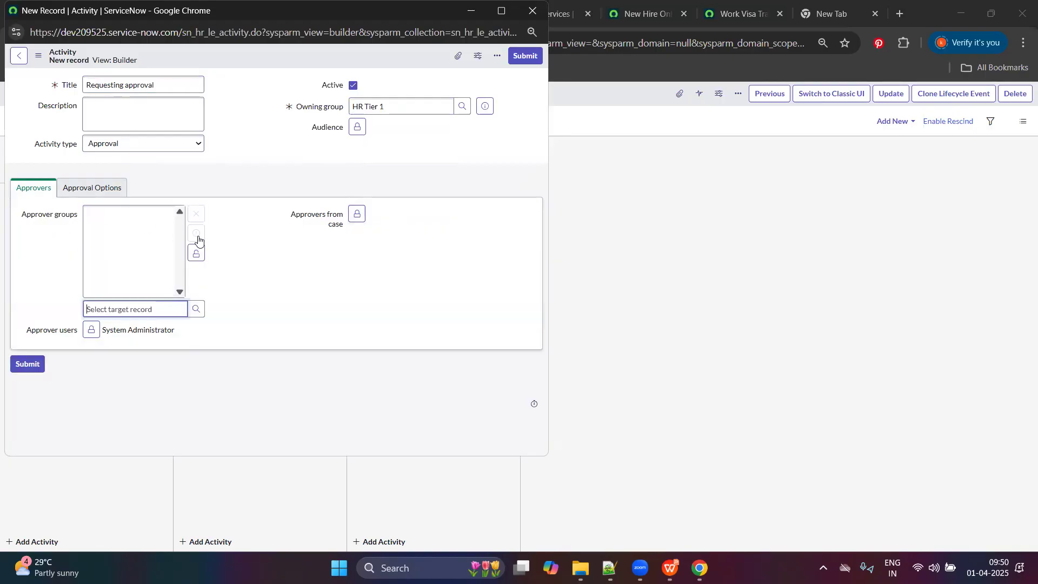
{"action": "left_click", "coordinate": [196, 252]}
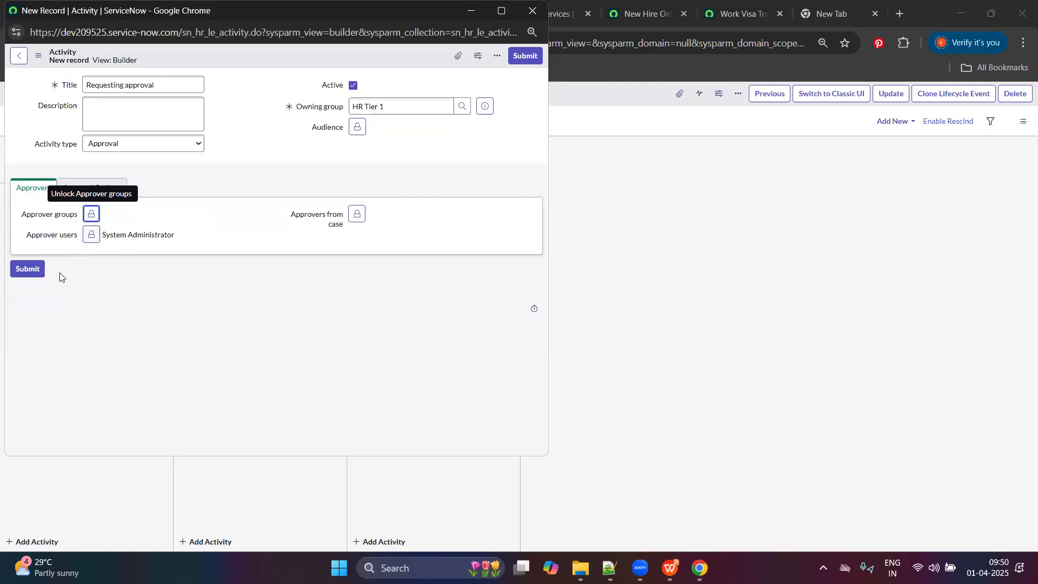
{"action": "triple_click", "coordinate": [390, 110]}
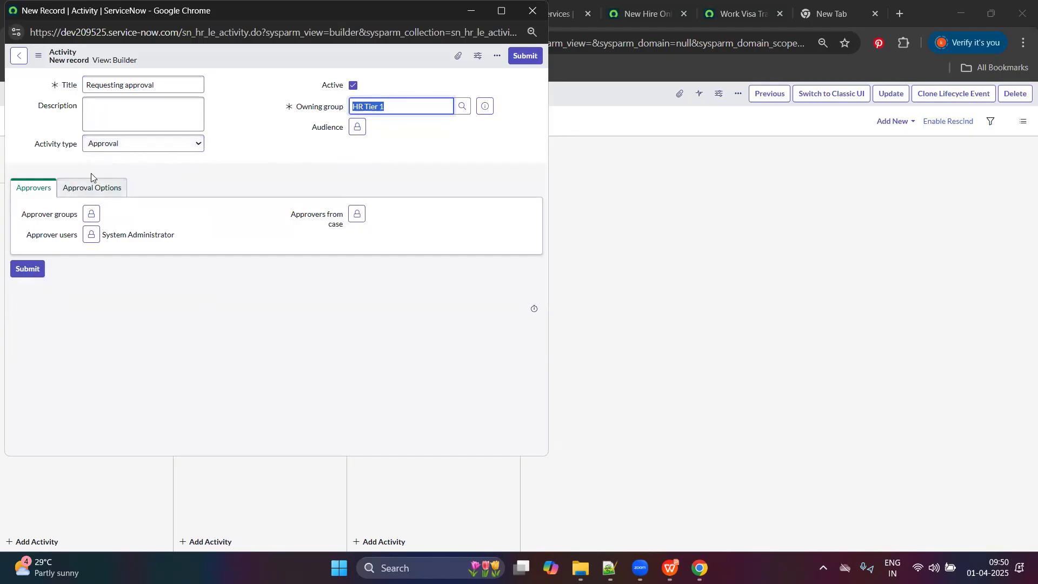
{"action": "left_click", "coordinate": [28, 269]}
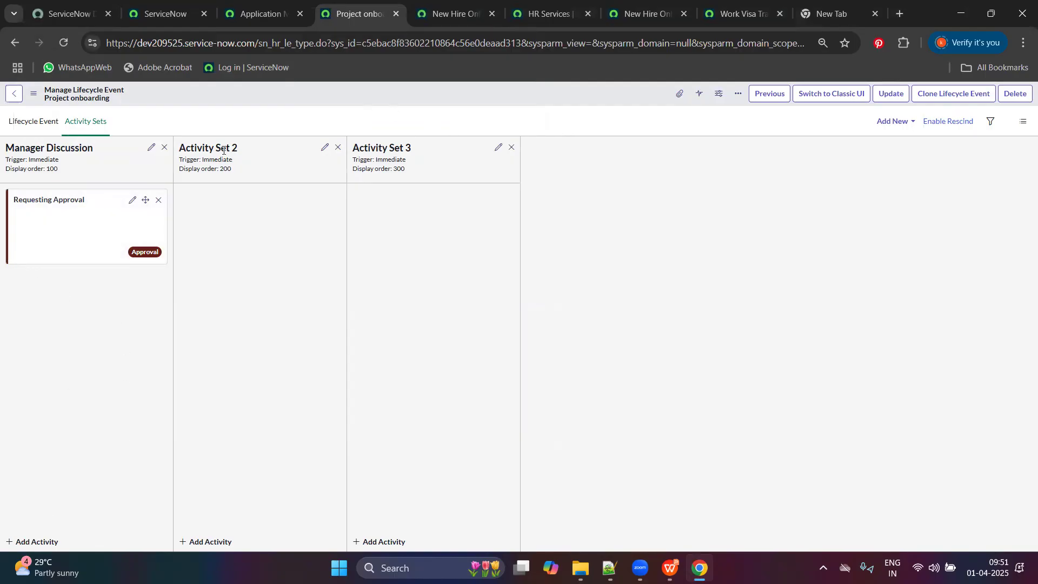
Step: Rename Activity Set 2 as Project onboarding procedure, using the same text for its display title
{"action": "left_click", "coordinate": [324, 148]}
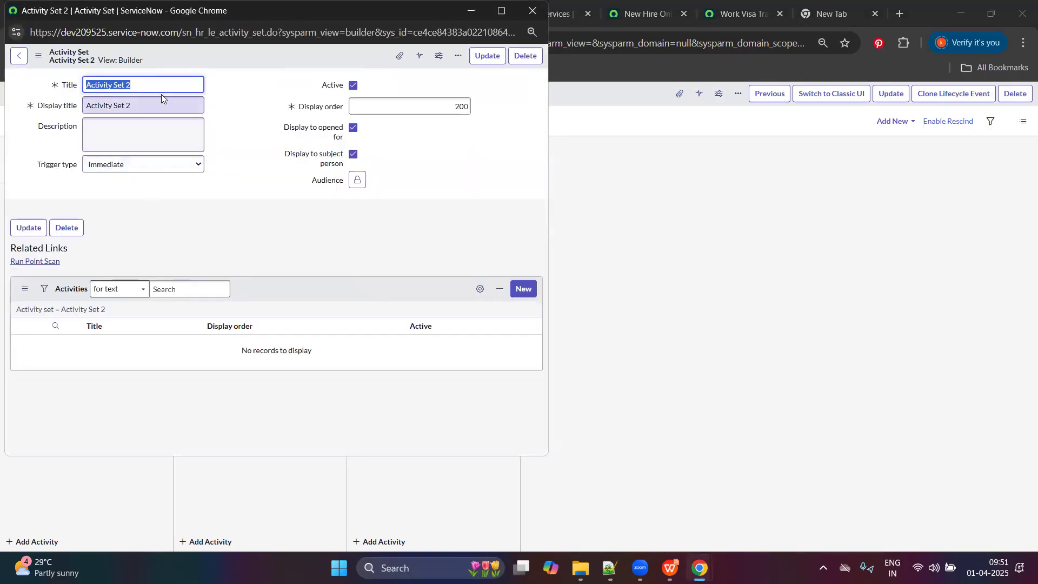
{"action": "triple_click", "coordinate": [132, 89]}
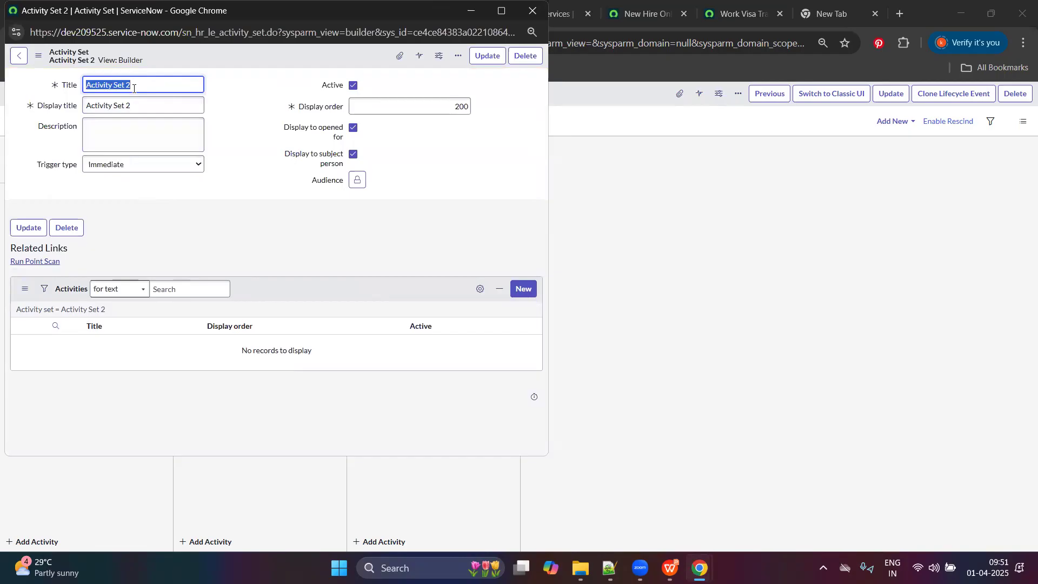
{"action": "type", "text": "M"}
{"action": "key", "text": "ctrl+a"}
{"action": "key", "text": "super"}
{"action": "type", "text": "ro"}
{"action": "left_click", "coordinate": [197, 90]}
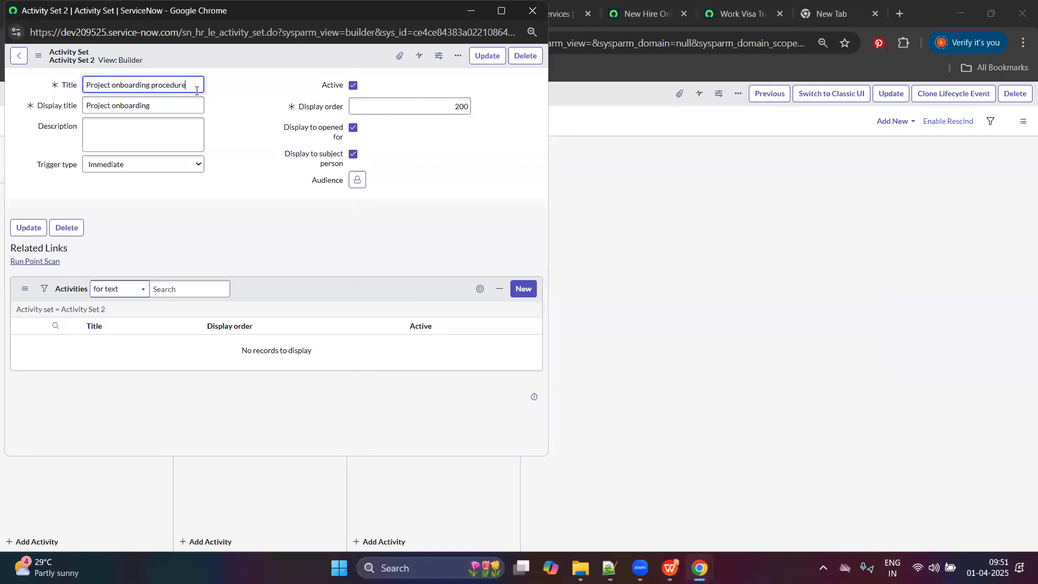
Step: Set the activity set's trigger type to Other Activity Sets, with Manager Discussion as the activity set dependency
{"action": "left_click", "coordinate": [125, 165]}
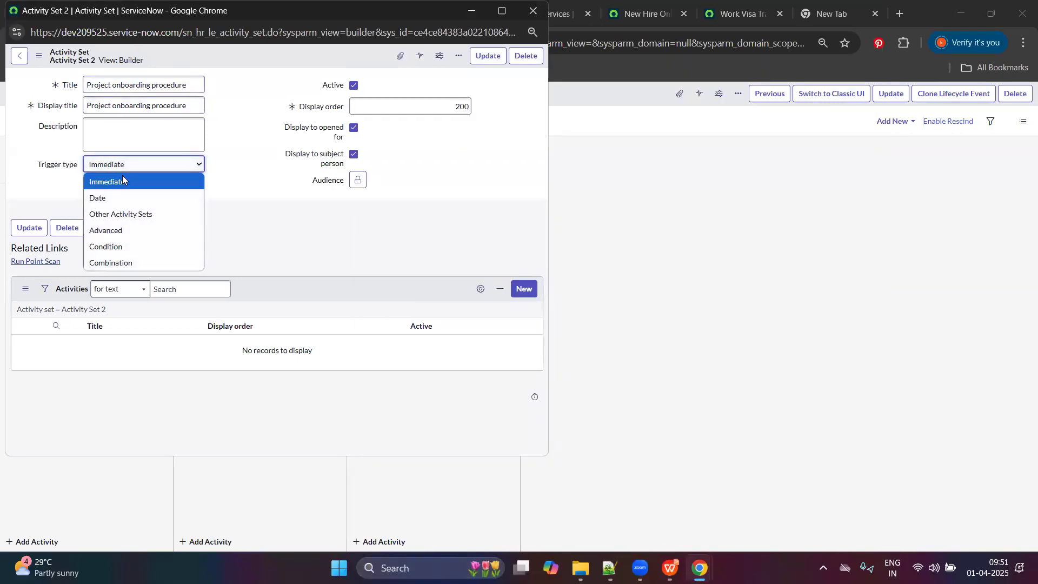
{"action": "left_click", "coordinate": [138, 215]}
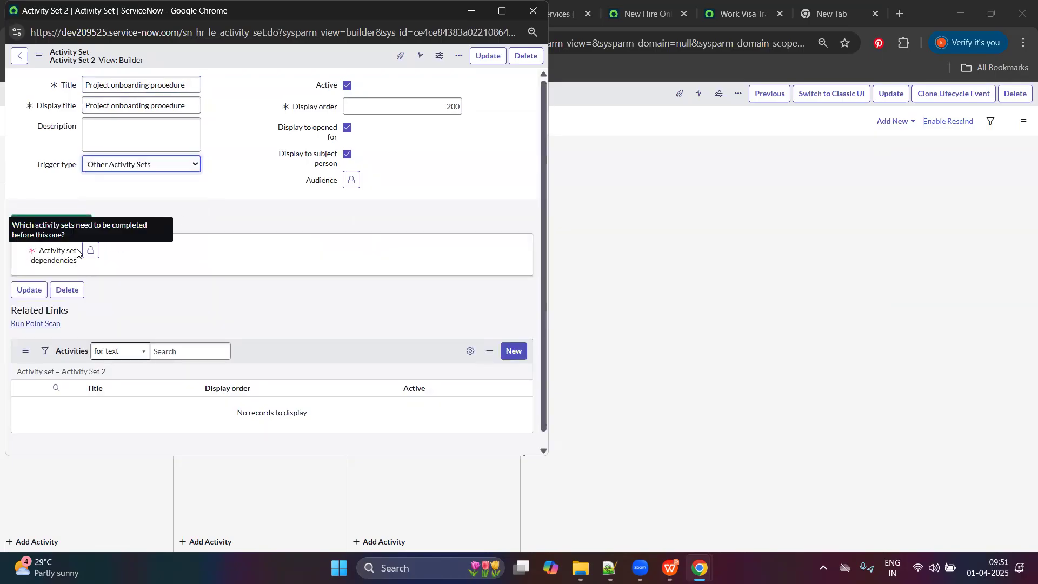
{"action": "left_click", "coordinate": [125, 164]}
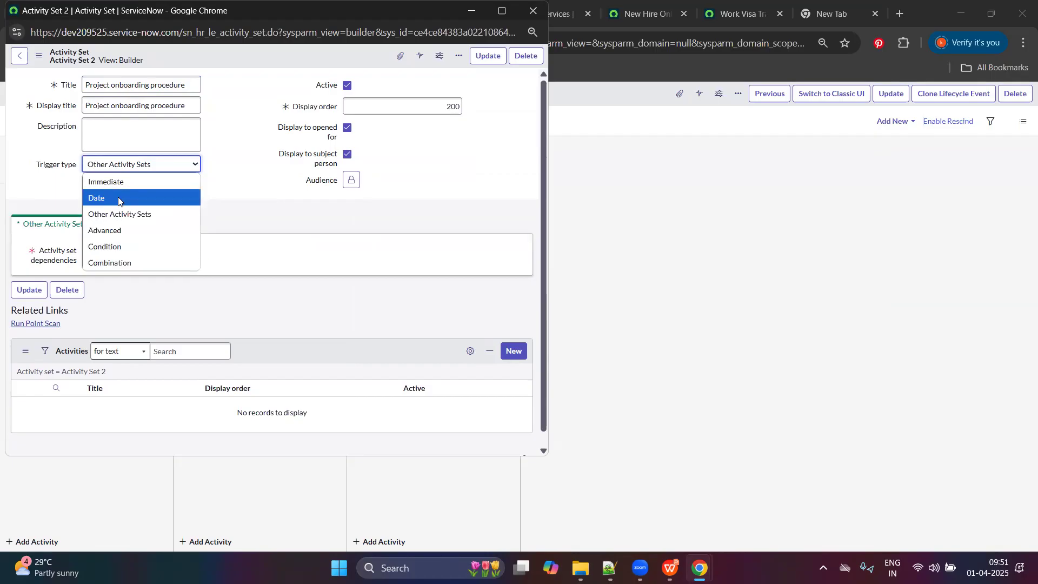
{"action": "left_click", "coordinate": [117, 217]}
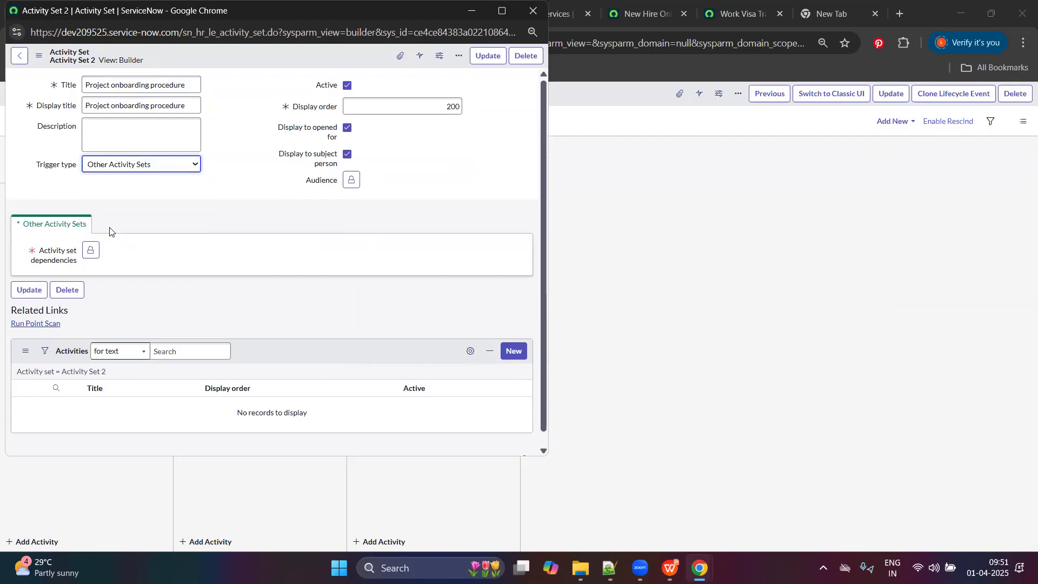
{"action": "left_click", "coordinate": [89, 249]}
{"action": "left_click", "coordinate": [192, 345]}
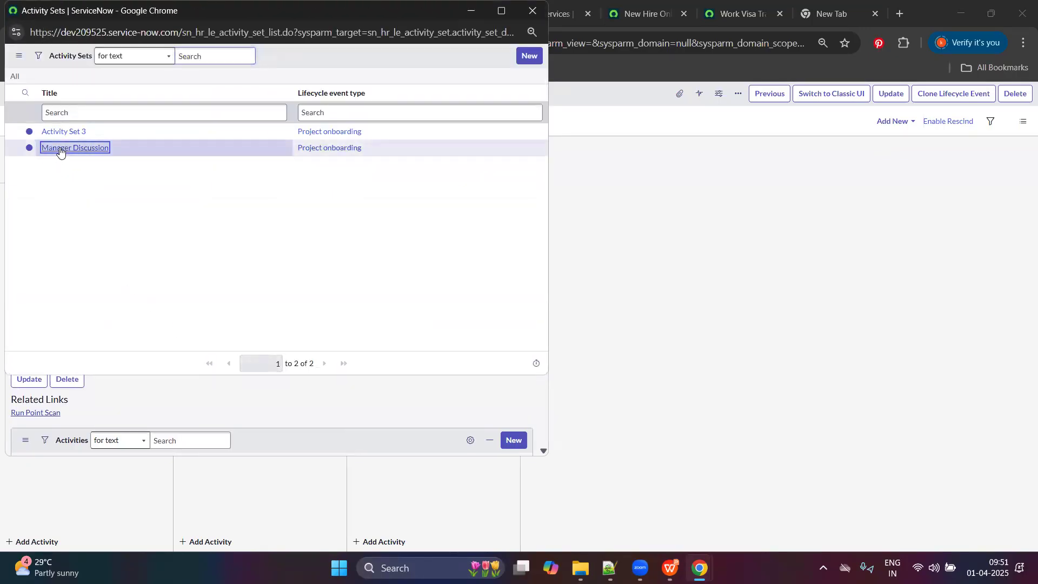
{"action": "left_click", "coordinate": [58, 155]}
{"action": "left_click", "coordinate": [199, 312]}
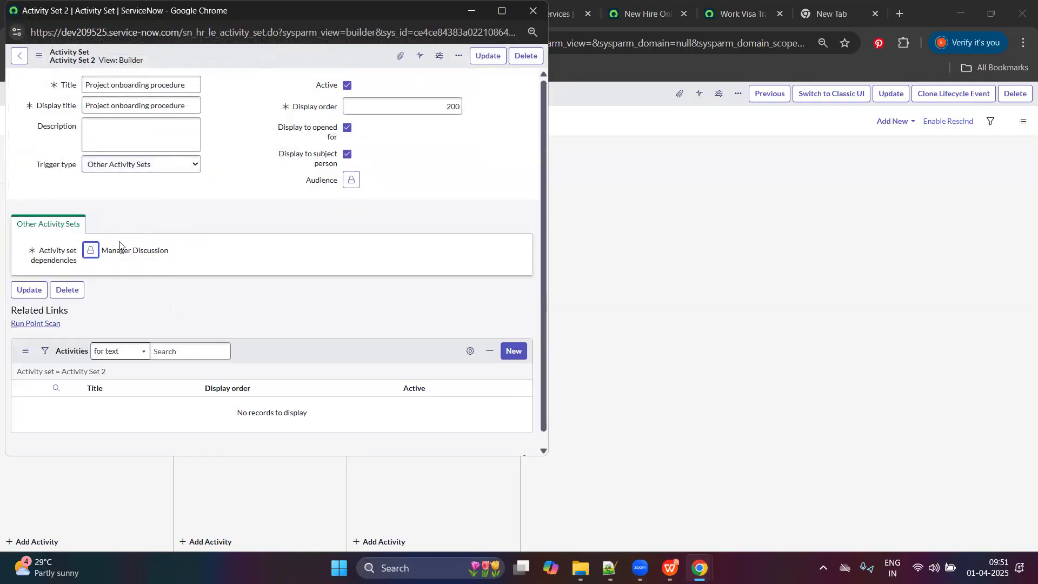
Step: Set the trigger type to Condition, with HR Lifecycle Events Case [sn_hr_le_case] as the condition table
{"action": "left_click", "coordinate": [108, 168]}
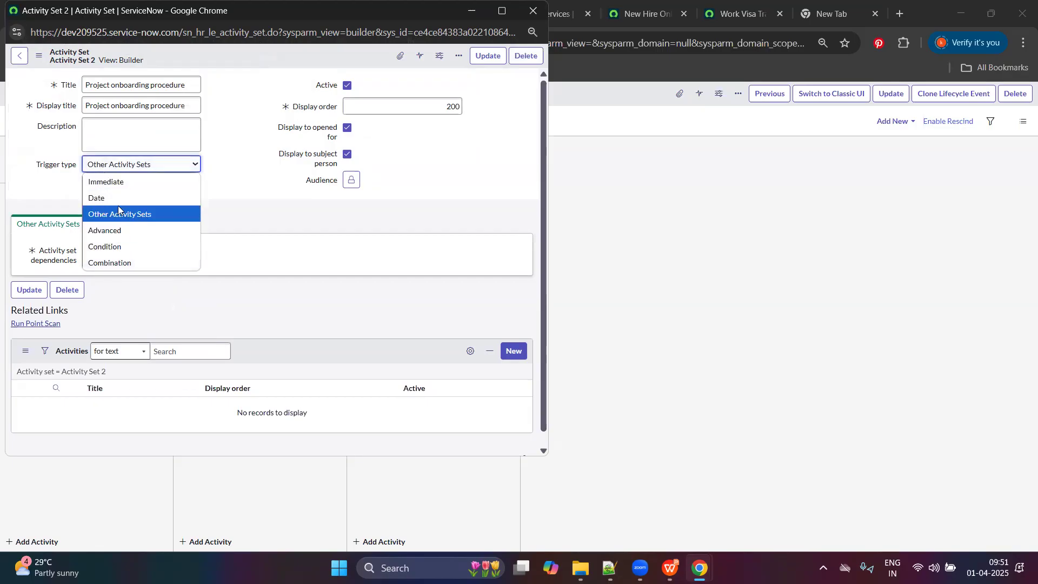
{"action": "left_click", "coordinate": [135, 246]}
{"action": "left_click", "coordinate": [130, 250]}
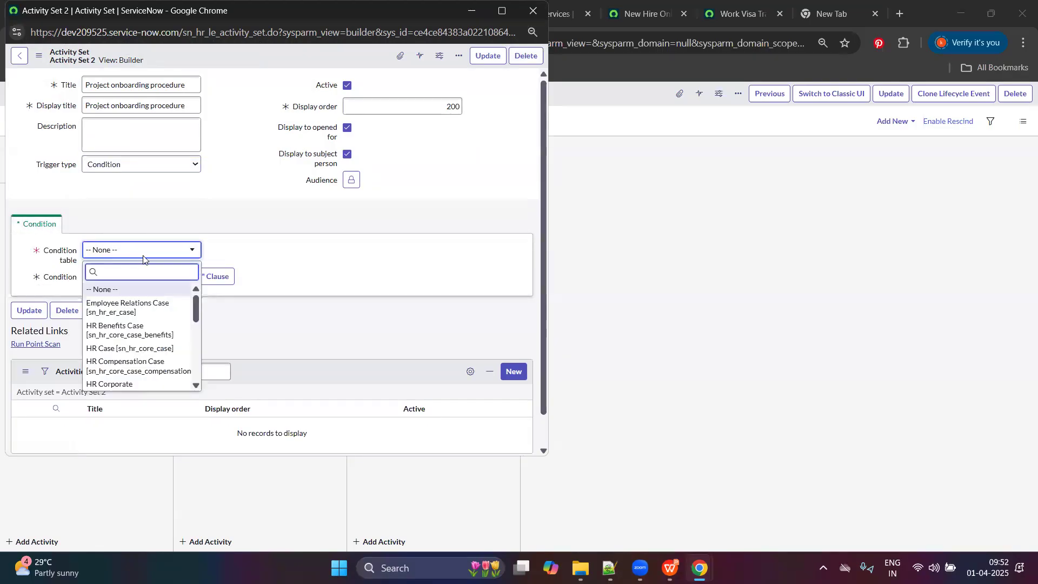
{"action": "scroll", "coordinate": [143, 346], "scroll_direction": "down", "scroll_amount": 3}
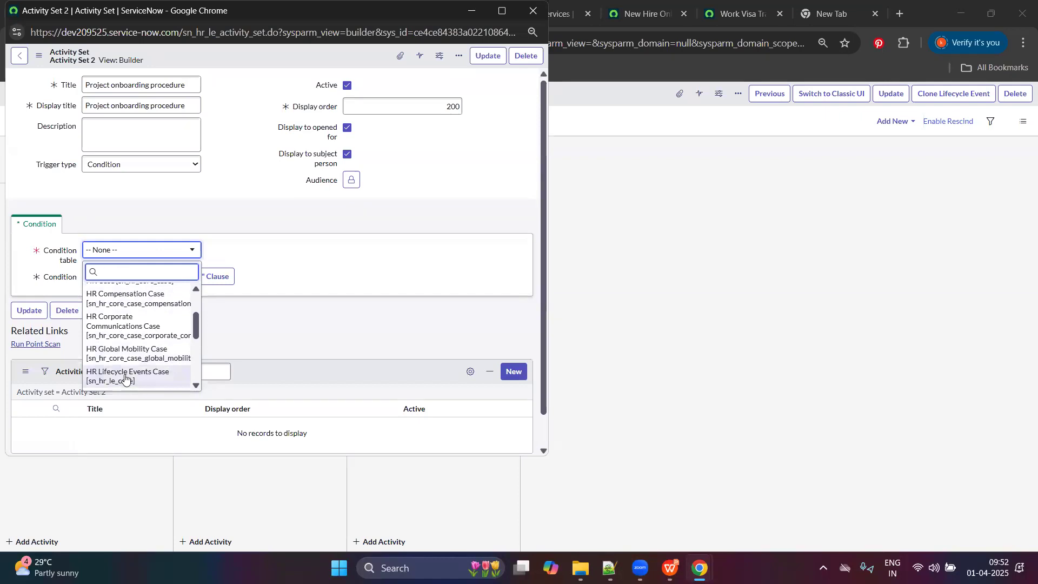
{"action": "left_click", "coordinate": [127, 376]}
Step: Define the trigger condition as State is Work in Progress and save the Project onboarding procedure activity set
{"action": "left_click", "coordinate": [120, 276]}
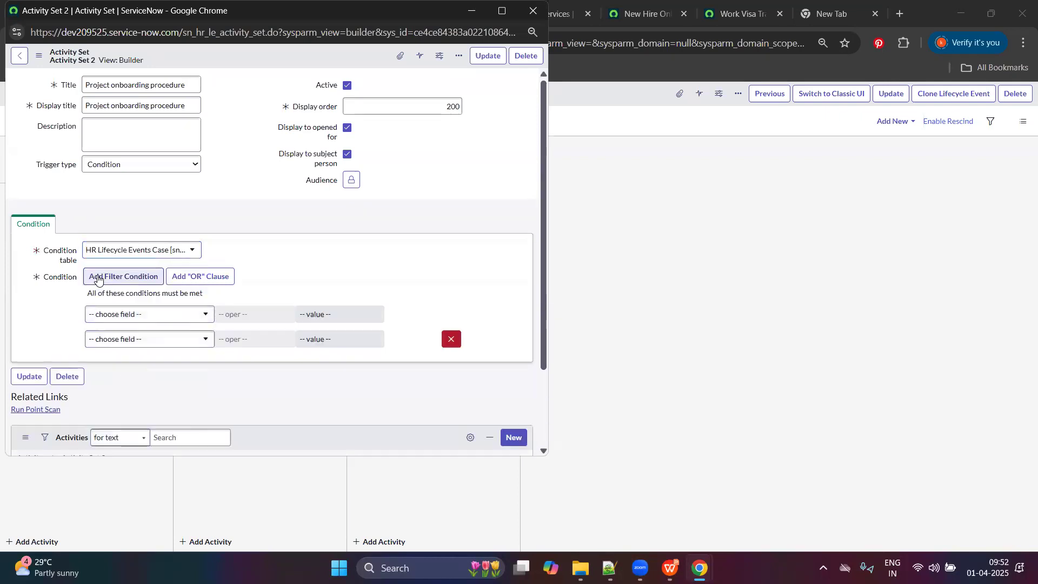
{"action": "left_click", "coordinate": [116, 315]}
{"action": "type", "text": "state"}
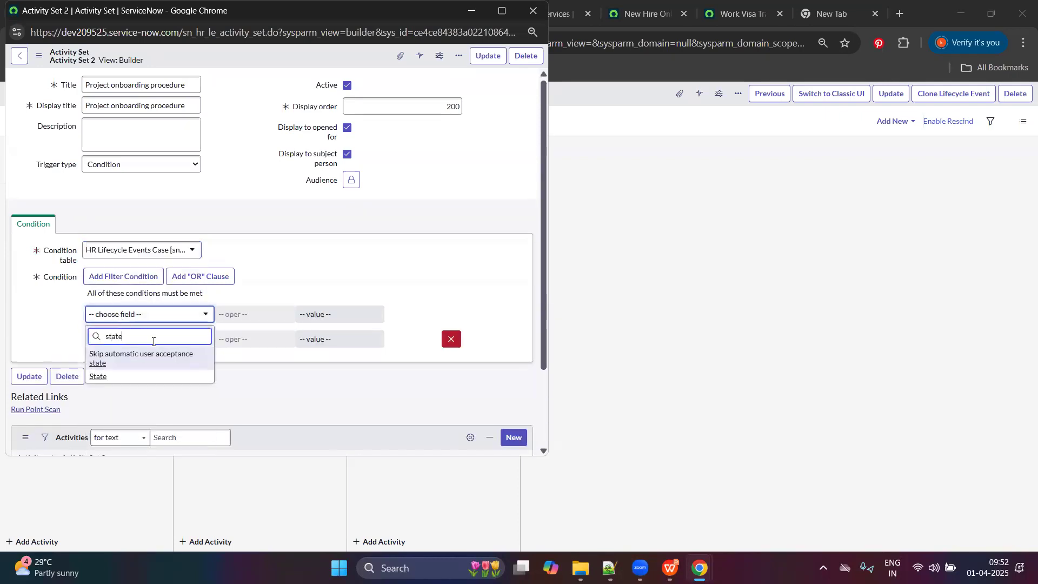
{"action": "left_click", "coordinate": [134, 377]}
{"action": "left_click", "coordinate": [354, 316]}
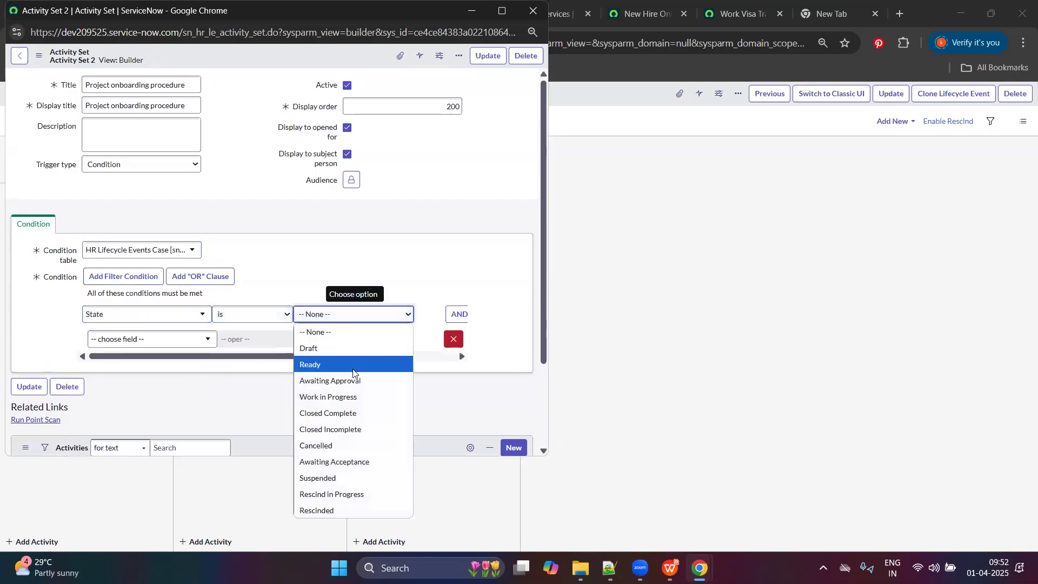
{"action": "left_click", "coordinate": [353, 398]}
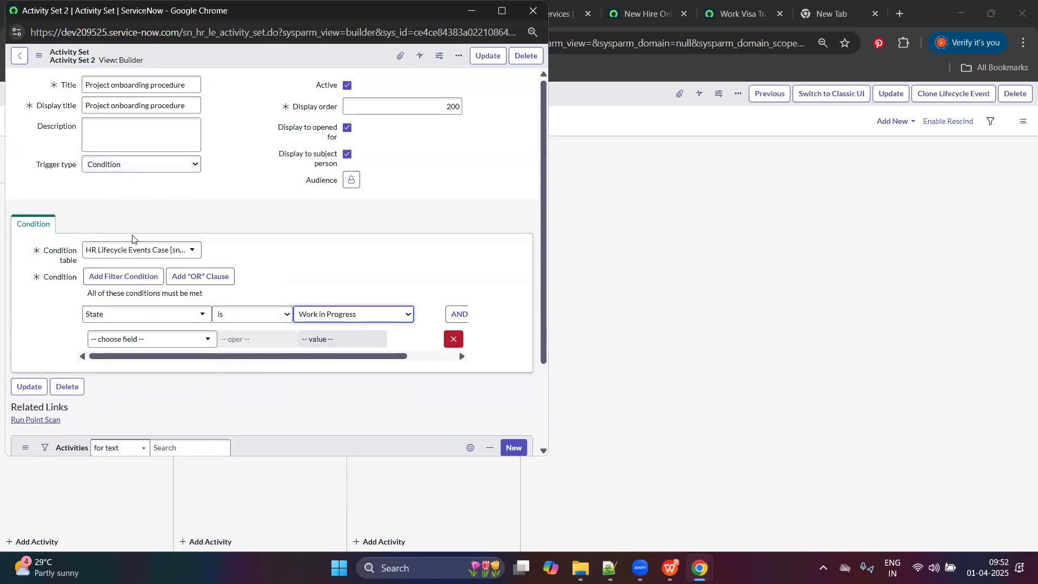
{"action": "left_click", "coordinate": [117, 165]}
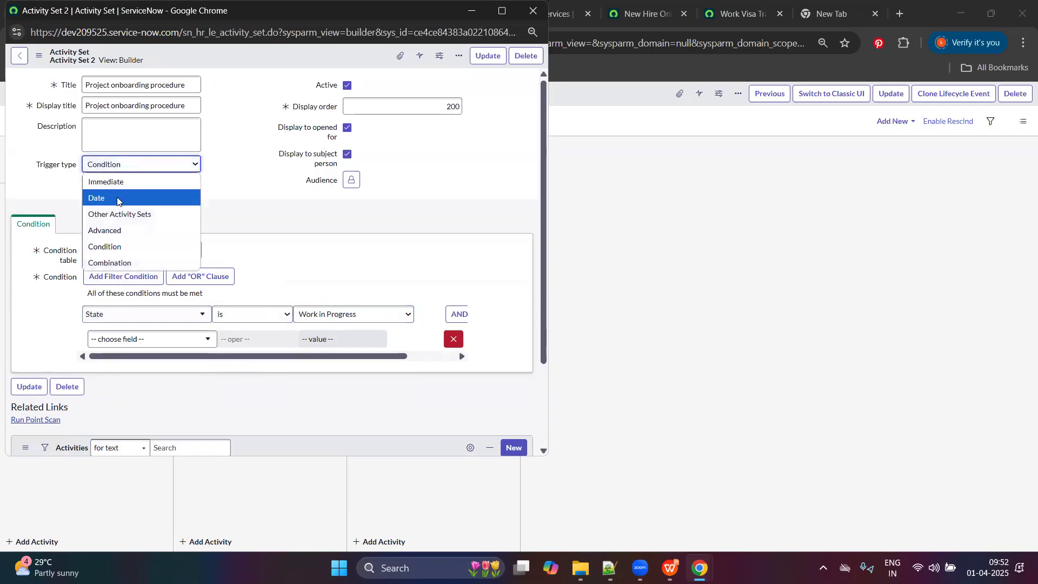
{"action": "left_click", "coordinate": [276, 186]}
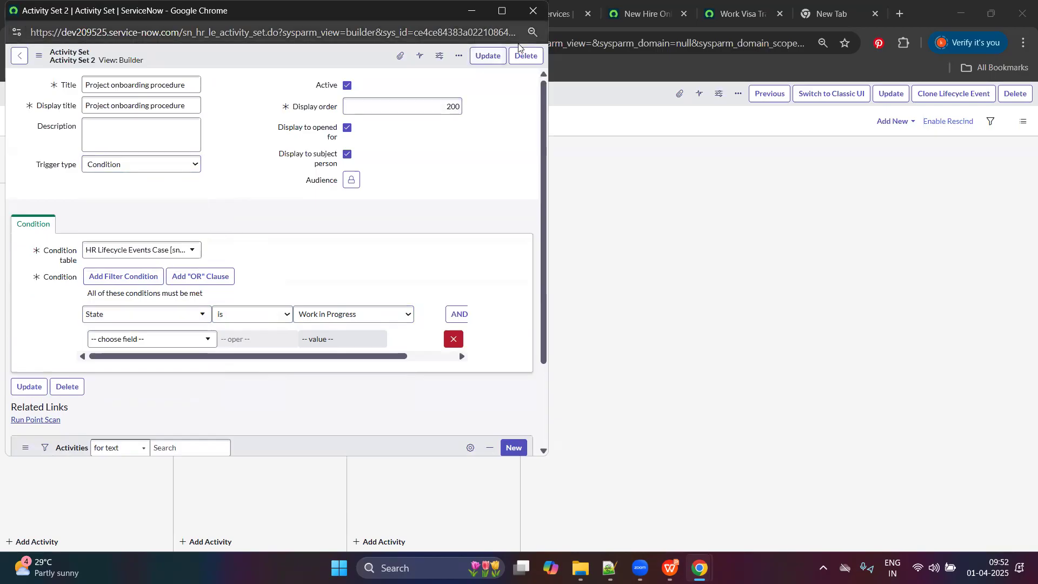
{"action": "left_click", "coordinate": [488, 55]}
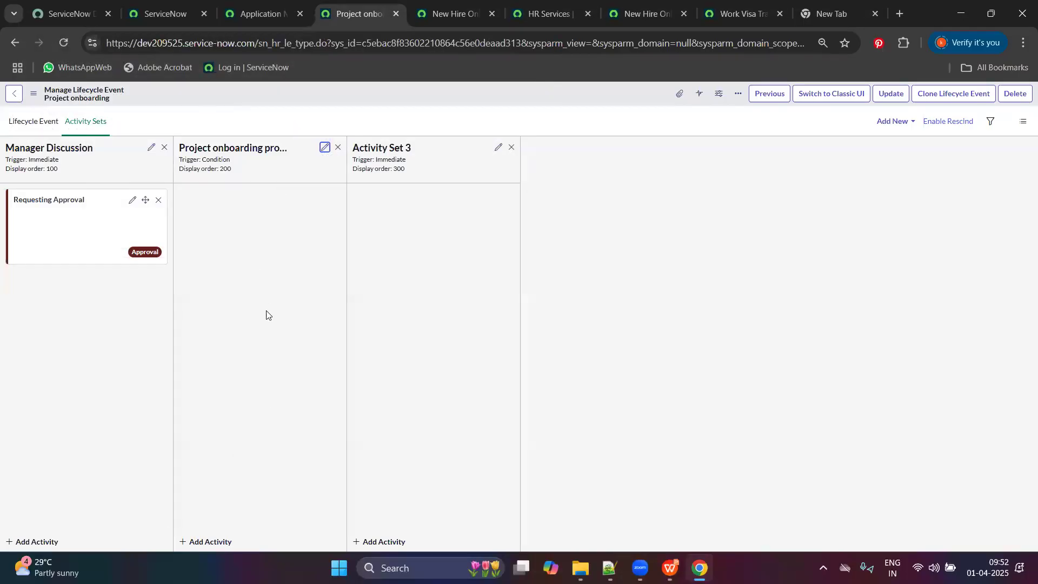
Step: Start a new activity titled Project detail in Project onboarding procedure, and switch to the Application Manager page
{"action": "left_click", "coordinate": [219, 541]}
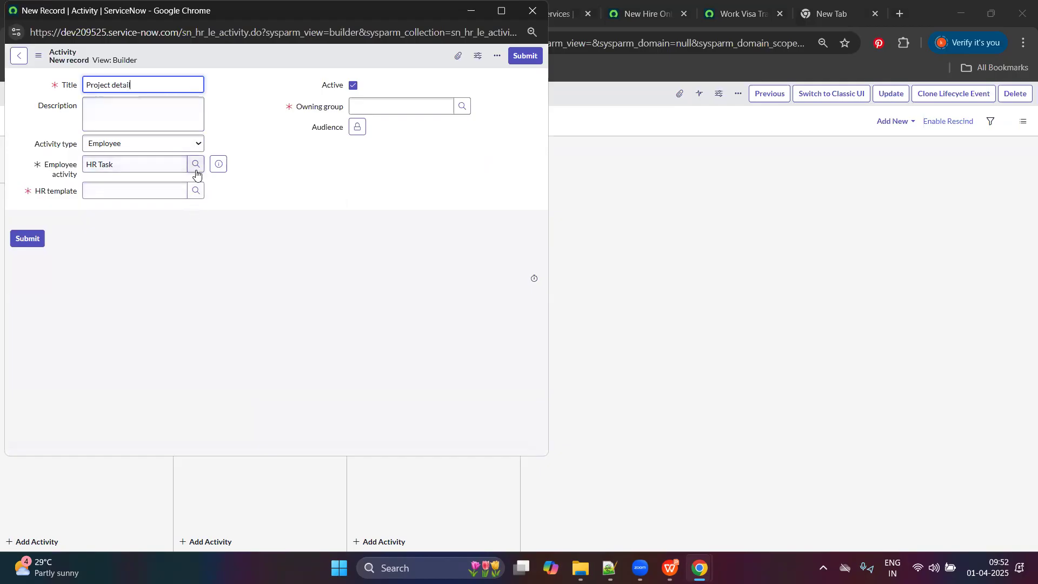
{"action": "left_click", "coordinate": [463, 15]}
{"action": "left_click", "coordinate": [259, 14]}
Step: Try to filter the navigation menu for the HR template module, and reload the page
{"action": "left_click", "coordinate": [50, 124]}
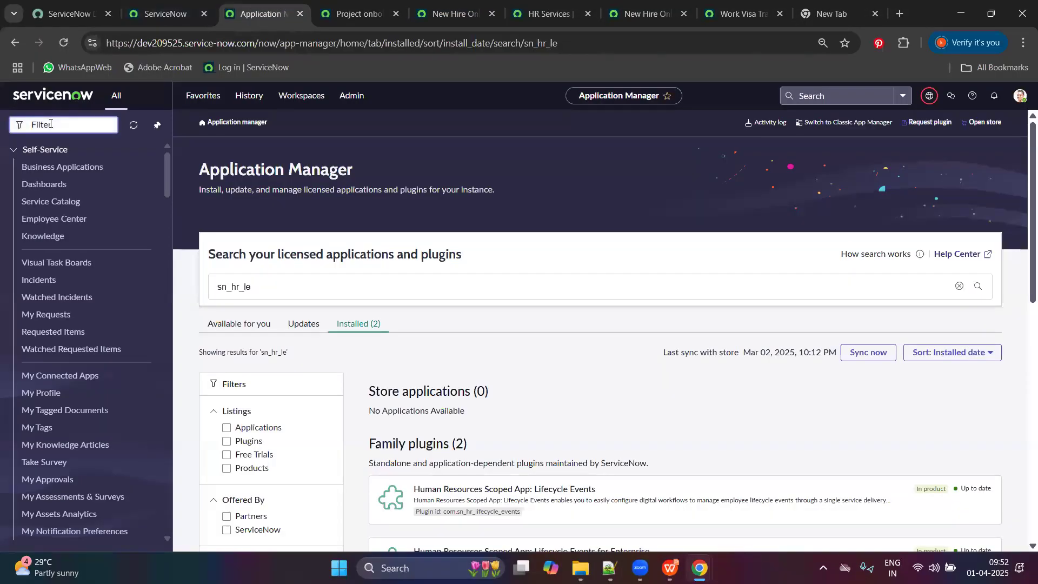
{"action": "type", "text": "Hr template"}
{"action": "key", "text": "BackSpace"}
{"action": "key", "text": "BackSpace"}
{"action": "key", "text": "BackSpace"}
{"action": "key", "text": "BackSpace"}
{"action": "key", "text": "BackSpace"}
{"action": "key", "text": "BackSpace"}
{"action": "key", "text": "BackSpace"}
{"action": "key", "text": "BackSpace"}
{"action": "key", "text": "BackSpace"}
{"action": "key", "text": "BackSpace"}
{"action": "type", "text": "t"}
{"action": "left_click", "coordinate": [64, 43]}
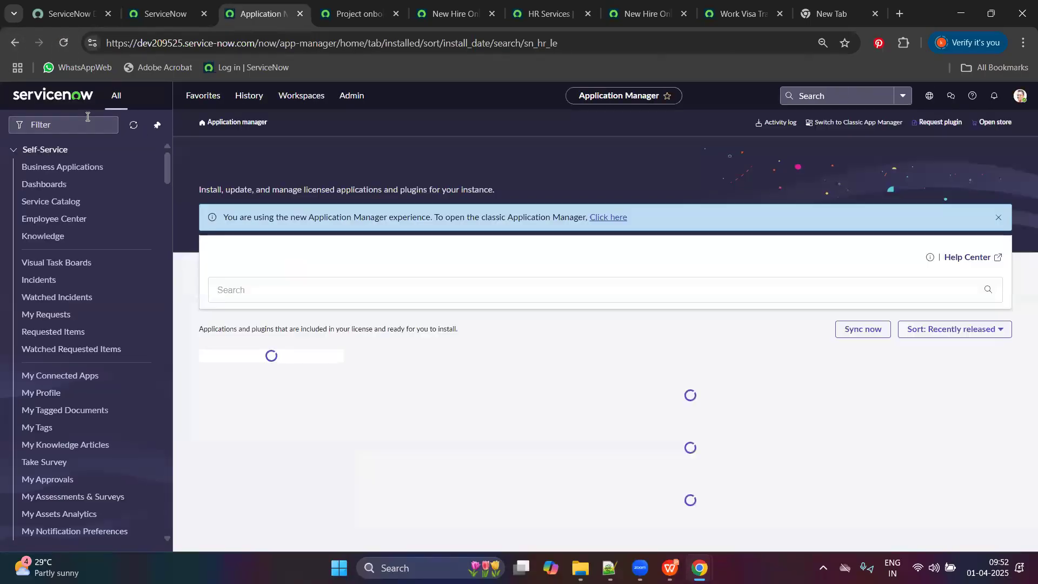
Step: Filter the navigation menu by template and open the HR Templates list under HR Services in a new tab
{"action": "left_click", "coordinate": [91, 120]}
{"action": "type", "text": "template"}
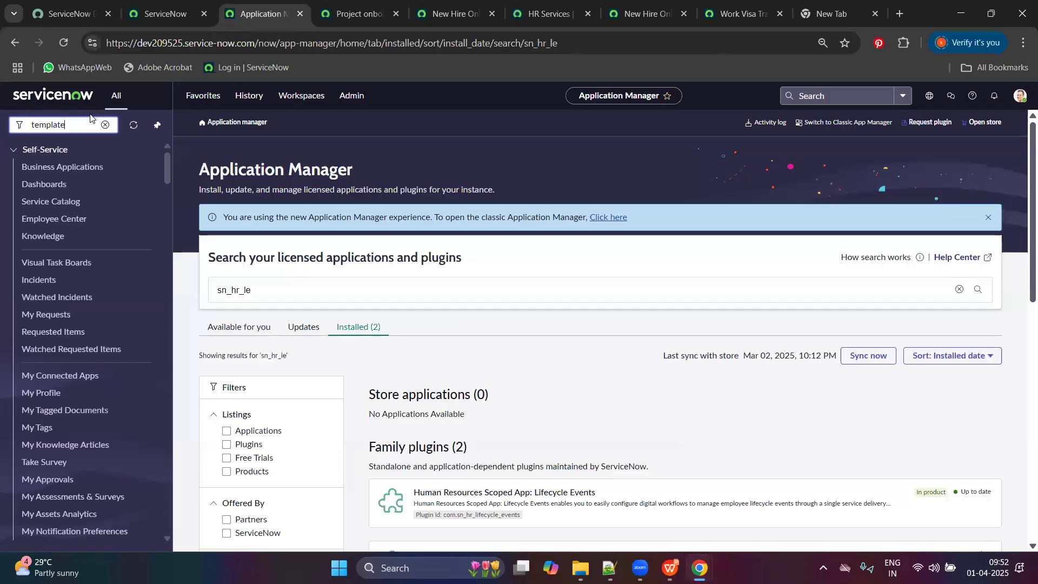
{"action": "scroll", "coordinate": [98, 357], "scroll_direction": "down", "scroll_amount": 5}
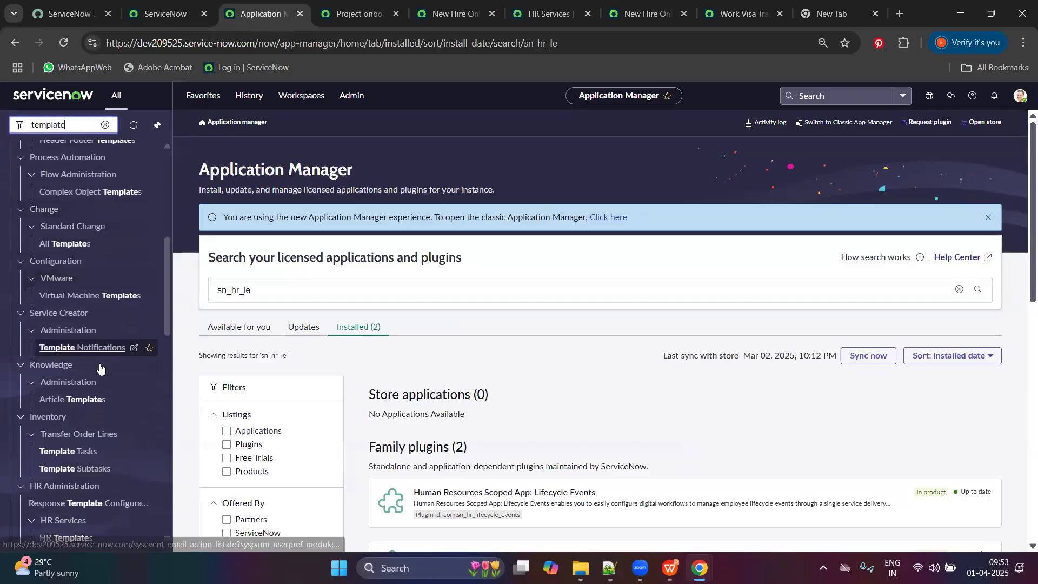
{"action": "scroll", "coordinate": [100, 367], "scroll_direction": "down", "scroll_amount": 3}
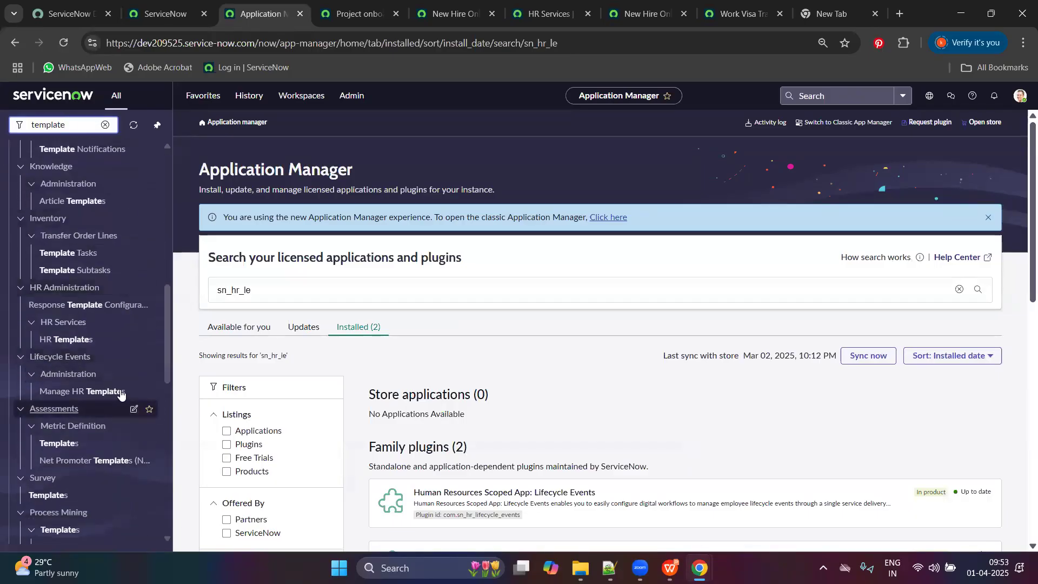
{"action": "left_click", "coordinate": [74, 345], "text": "ctrl"}
{"action": "left_click", "coordinate": [335, 4]}
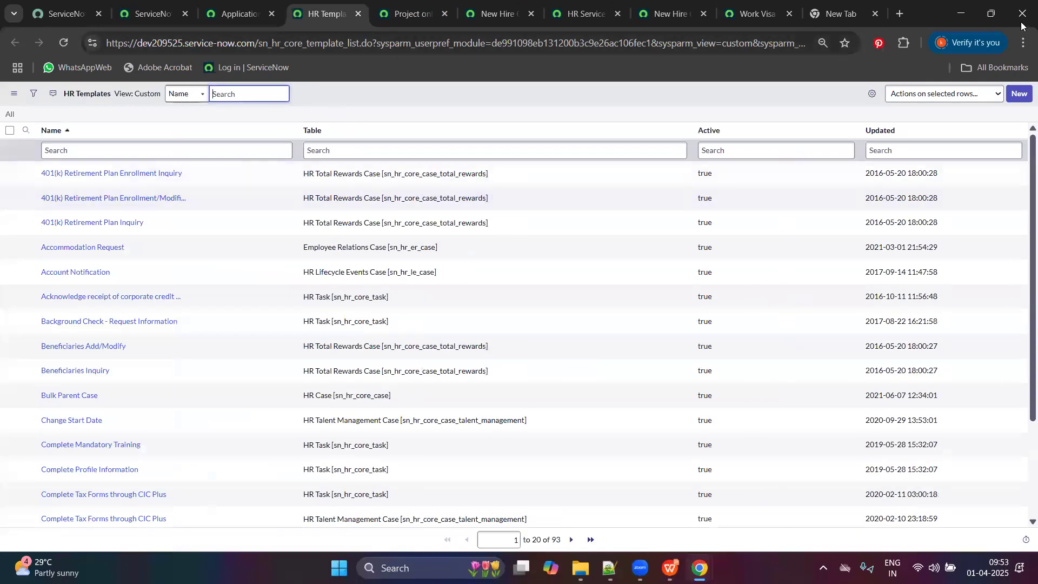
Step: Start a new HR template named TEMPLATE project on the HR Task [sn_hr_core_task] table
{"action": "left_click", "coordinate": [1018, 94]}
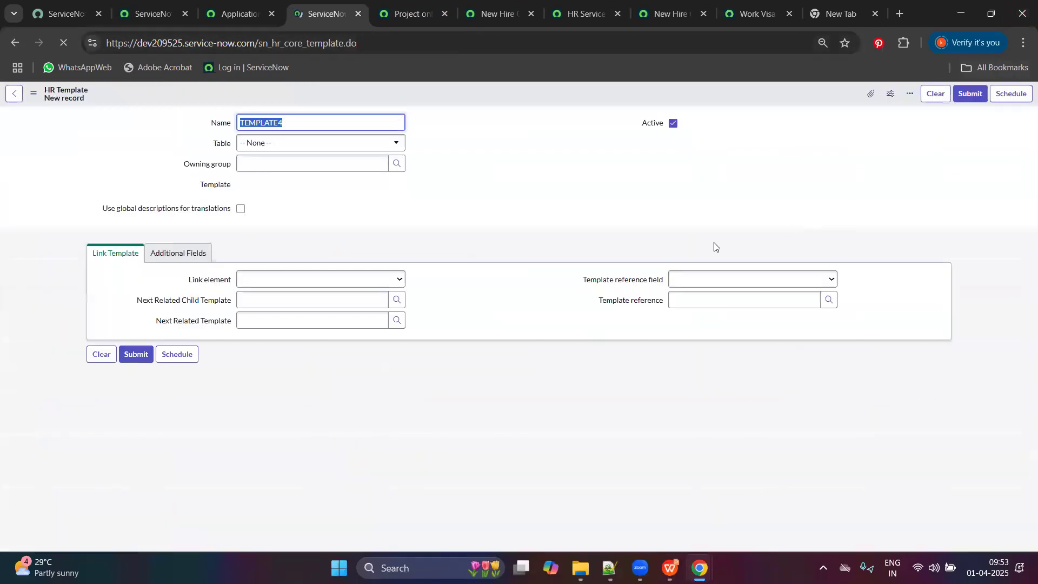
{"action": "left_click", "coordinate": [274, 142]}
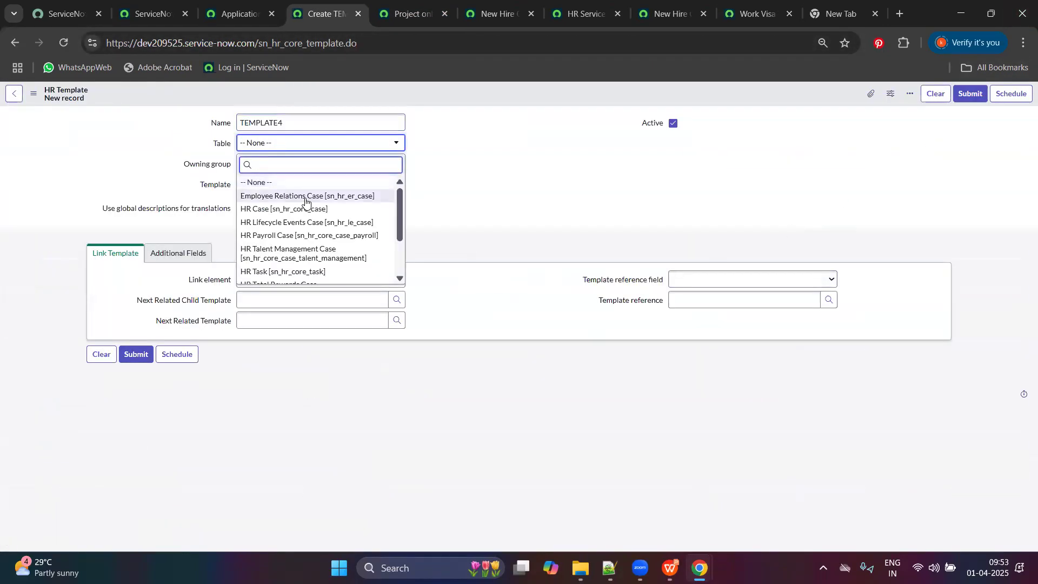
{"action": "scroll", "coordinate": [305, 201], "scroll_direction": "down", "scroll_amount": 3}
{"action": "left_click", "coordinate": [383, 3]}
{"action": "left_click", "coordinate": [319, 14]}
{"action": "type", "text": "sn"}
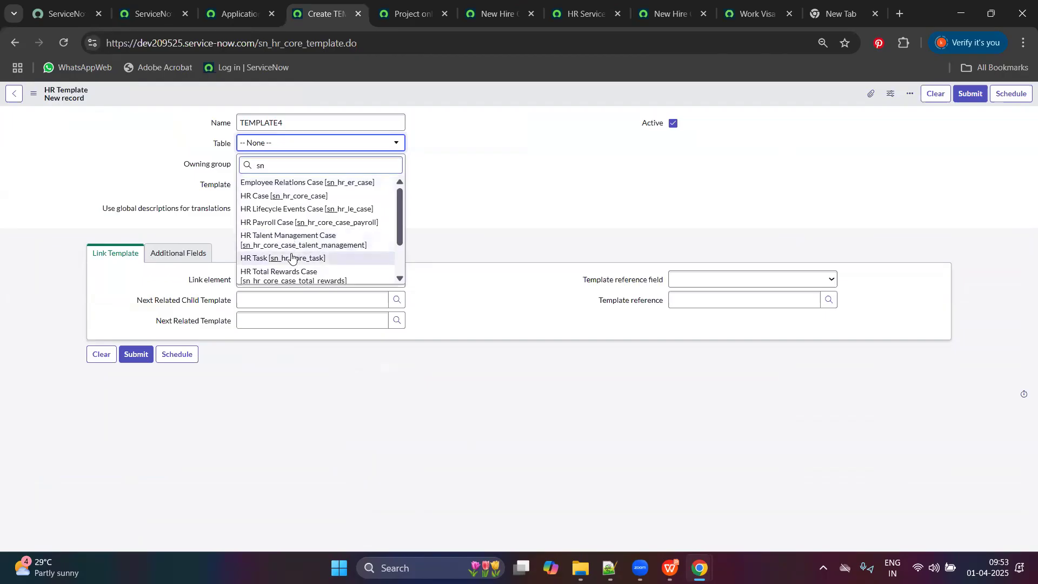
{"action": "left_click", "coordinate": [318, 258]}
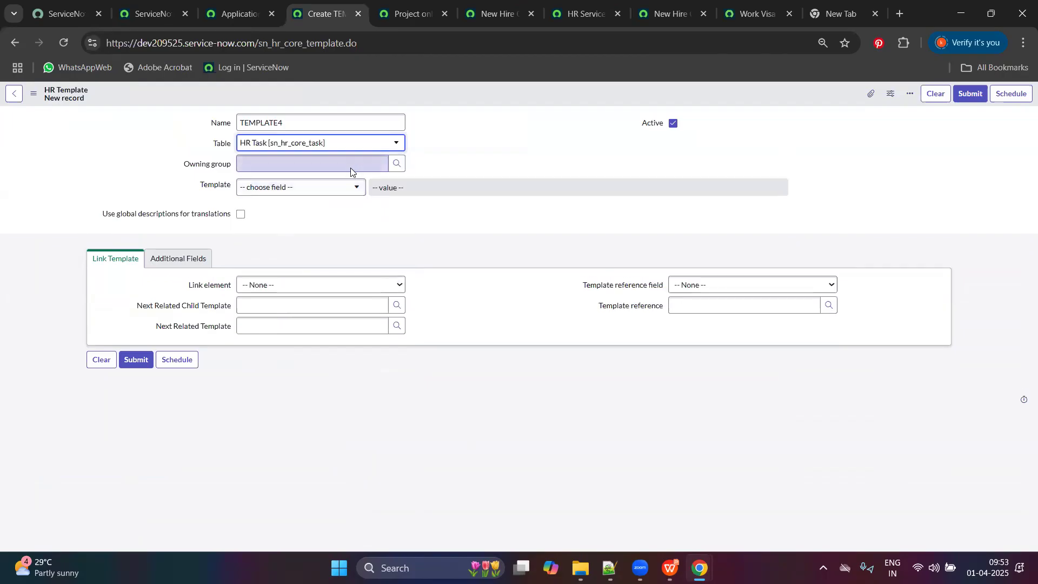
{"action": "left_click", "coordinate": [333, 116]}
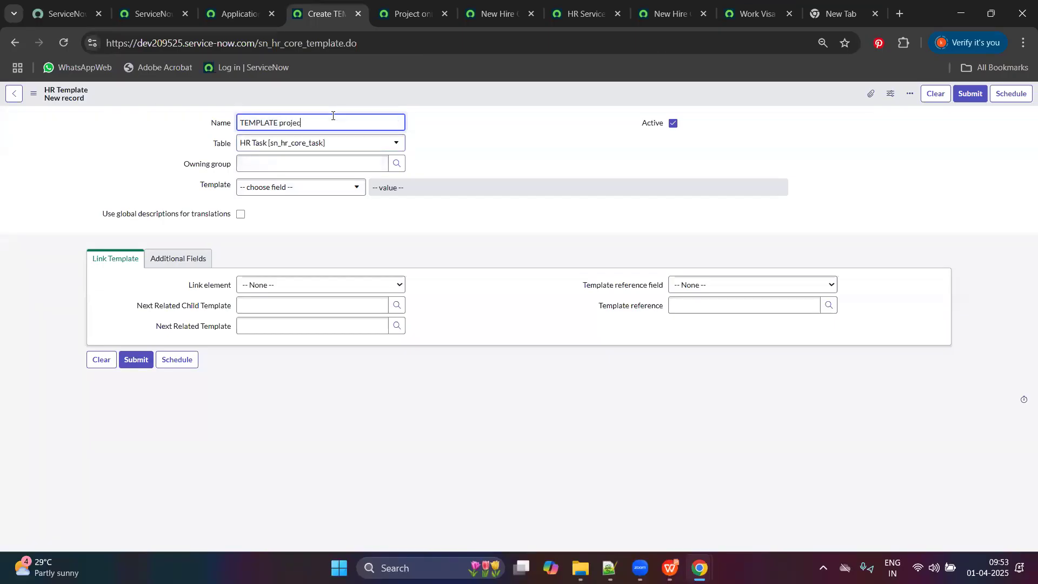
{"action": "left_click", "coordinate": [131, 183]}
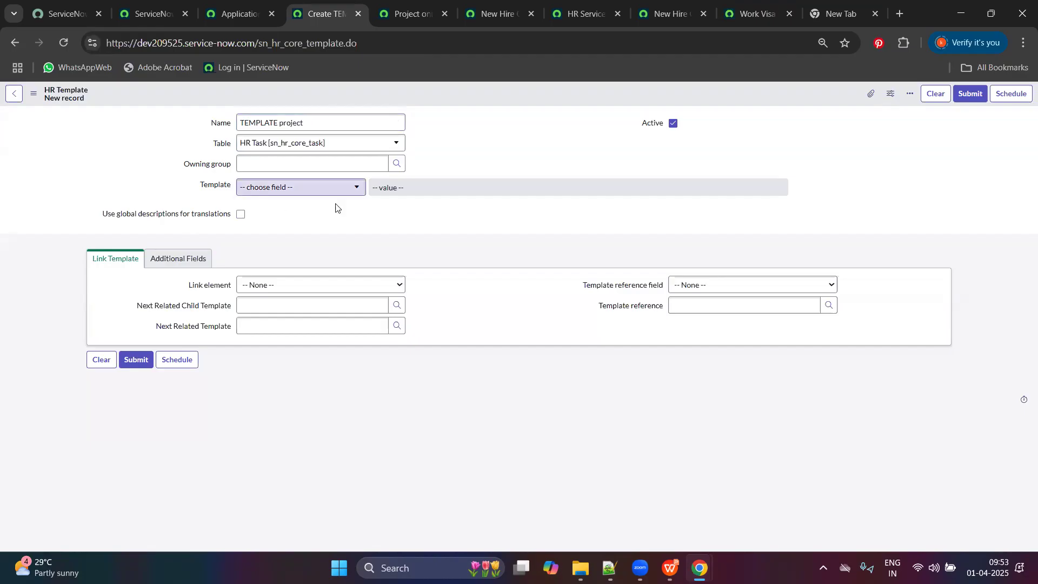
Step: Add a Short description field to the HR template with the value This is for project onboarding
{"action": "left_click", "coordinate": [284, 190]}
{"action": "type", "text": "shot"}
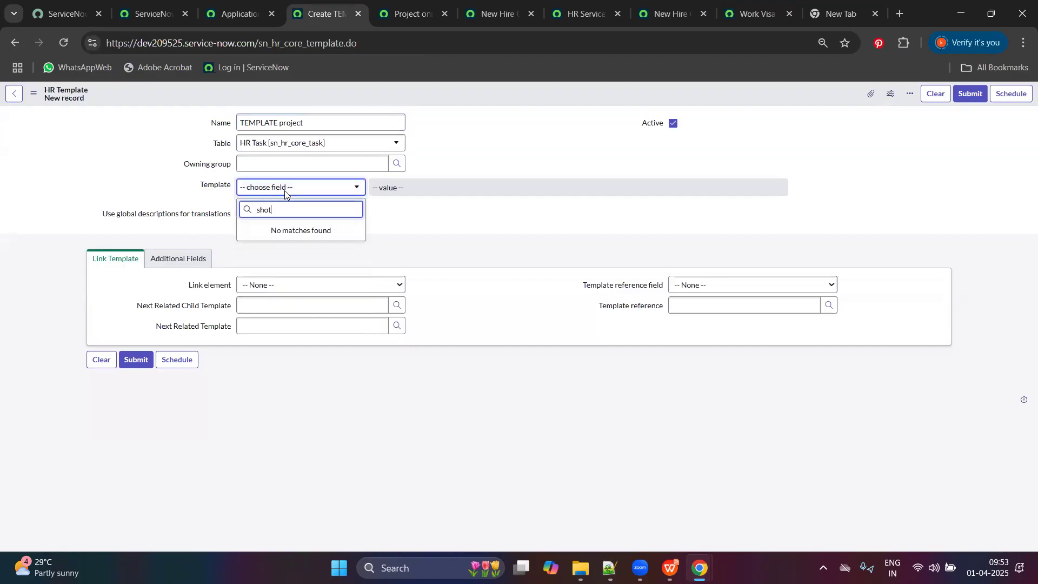
{"action": "key", "text": "BackSpace"}
{"action": "type", "text": "rt"}
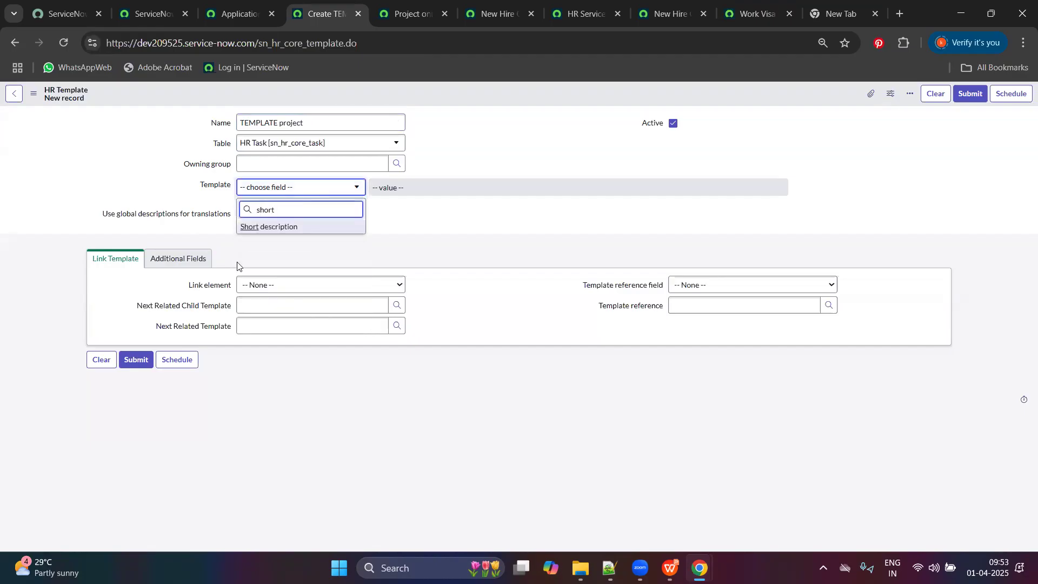
{"action": "left_click", "coordinate": [317, 226]}
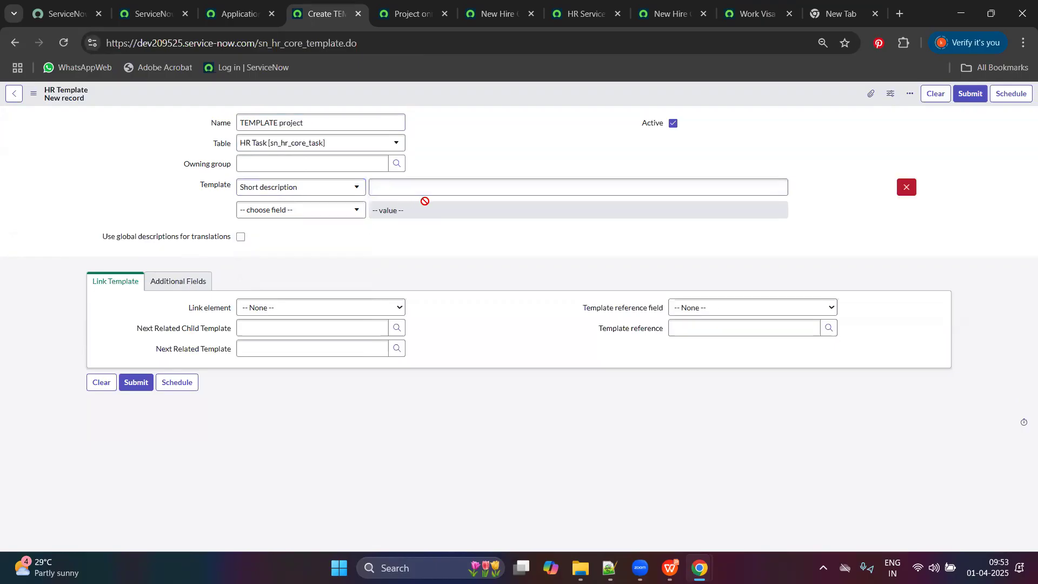
{"action": "left_click", "coordinate": [440, 181]}
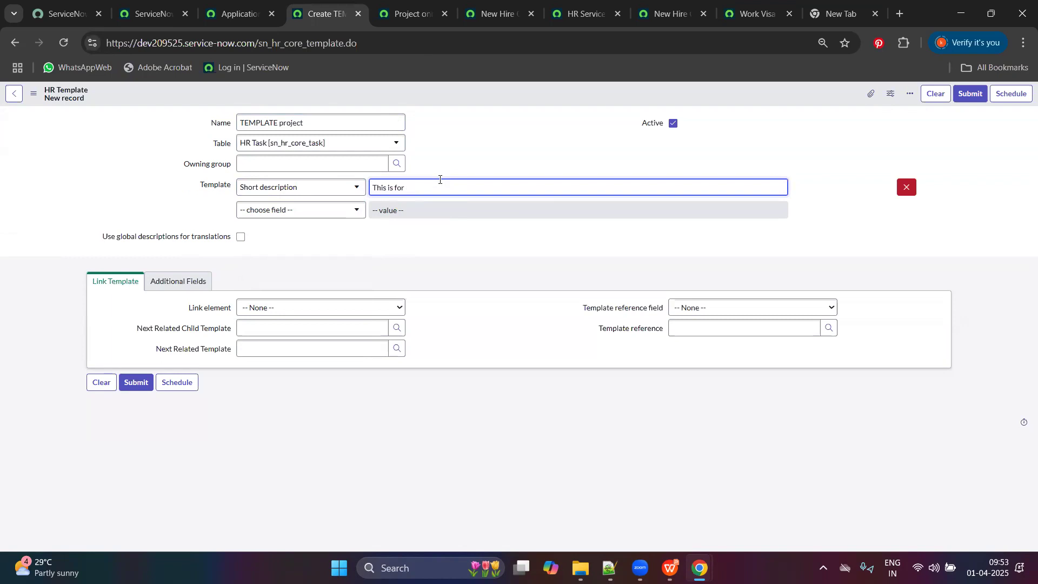
{"action": "type", "text": "This is for project oboar"}
{"action": "right_click", "coordinate": [418, 151]}
{"action": "left_click", "coordinate": [443, 443]}
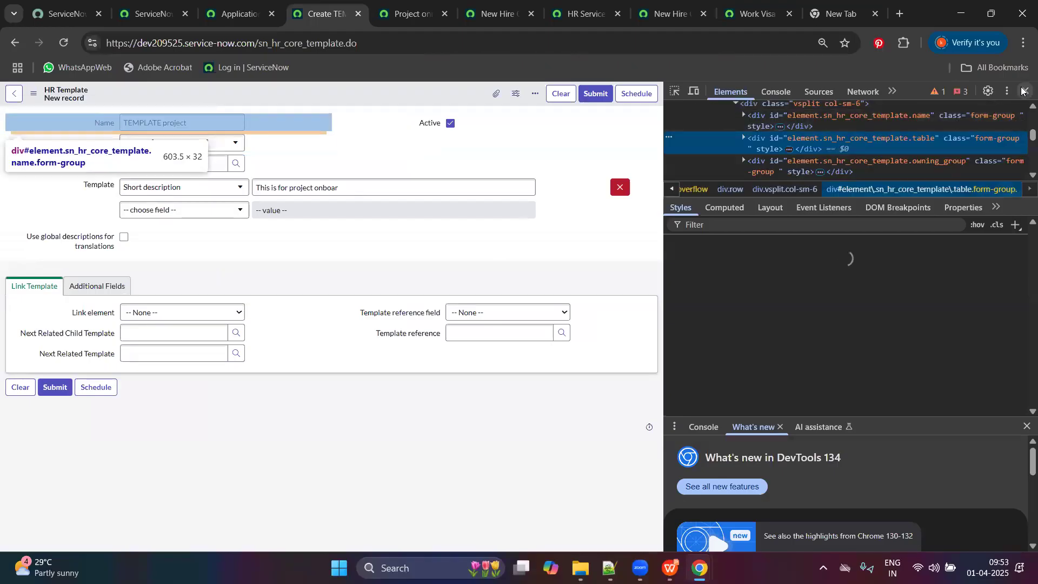
{"action": "left_click", "coordinate": [1022, 90]}
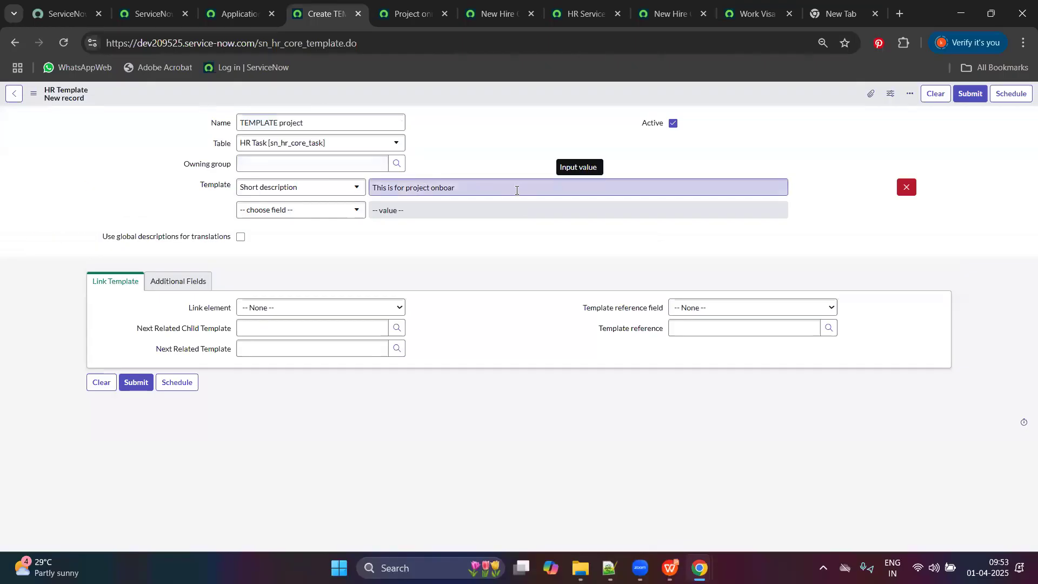
{"action": "left_click", "coordinate": [516, 190]}
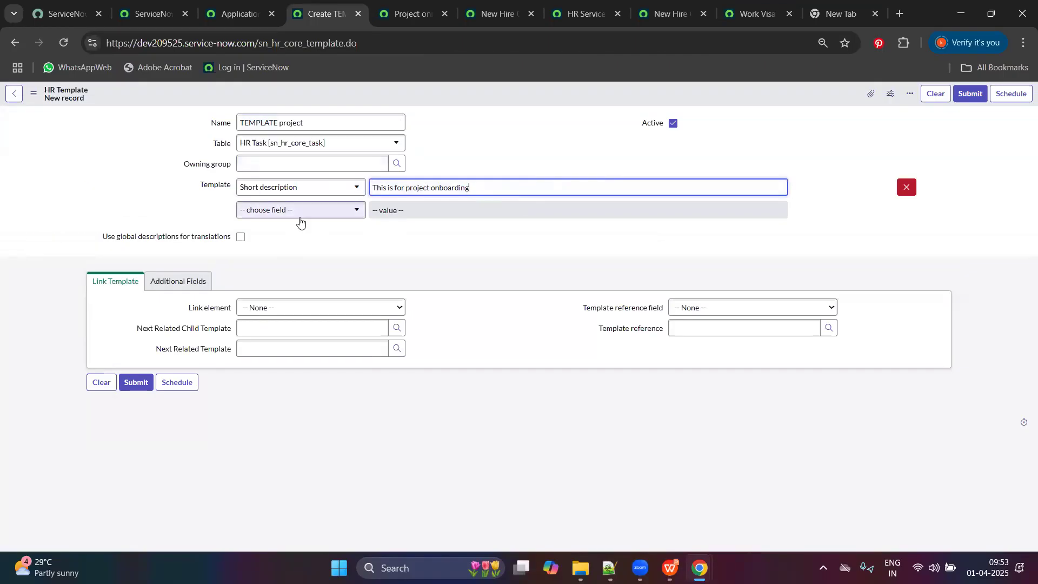
Step: Add a State field to the HR template and set it to Ready
{"action": "left_click", "coordinate": [299, 211]}
{"action": "type", "text": "stat"}
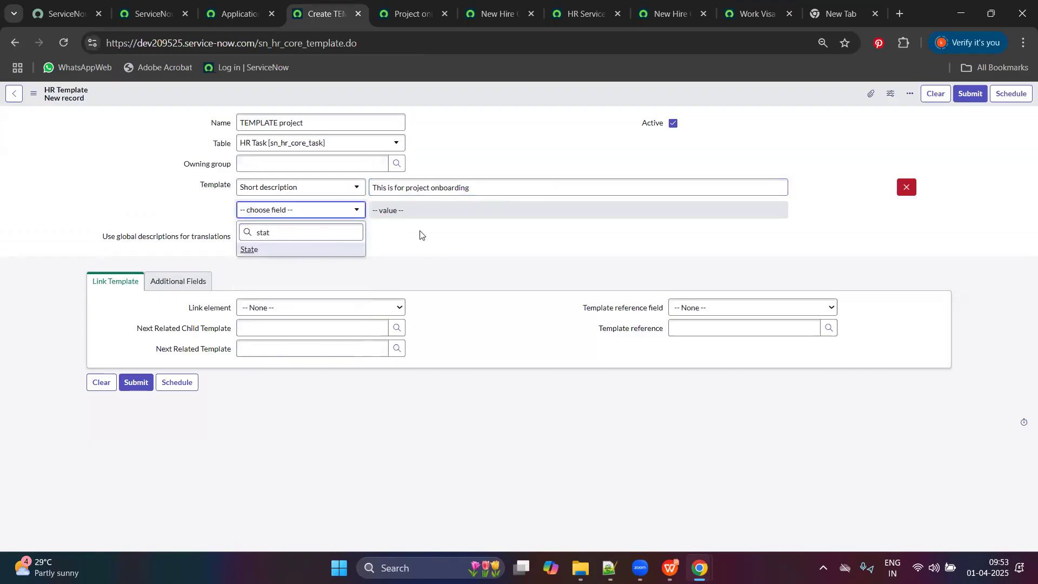
{"action": "key", "text": "Return"}
{"action": "left_click", "coordinate": [422, 211]}
{"action": "left_click", "coordinate": [401, 275]}
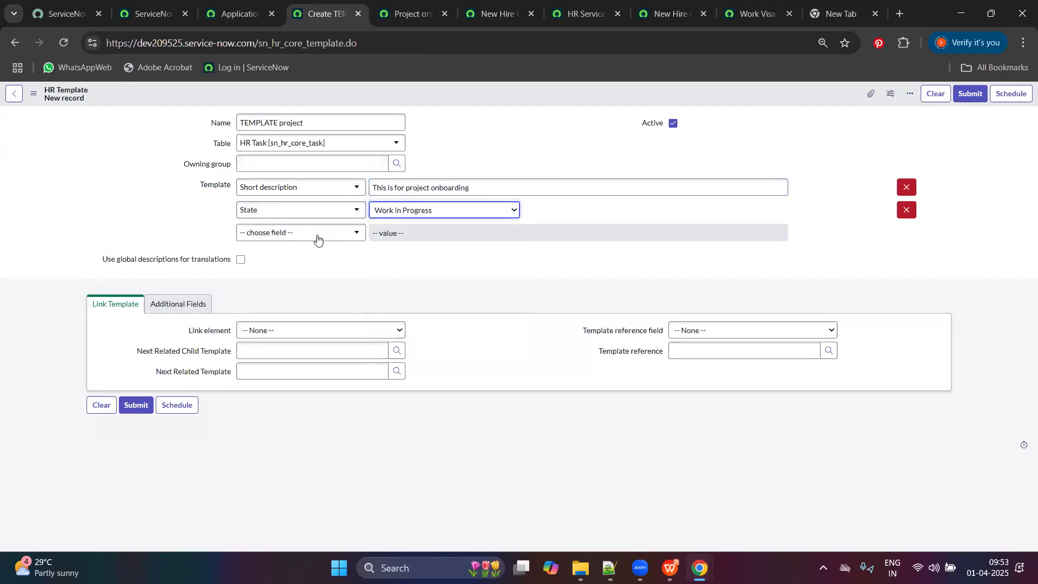
{"action": "left_click", "coordinate": [380, 215]}
{"action": "left_click", "coordinate": [385, 260]}
Step: Add a Priority field to the HR template and set it to 3 - Moderate
{"action": "left_click", "coordinate": [310, 233]}
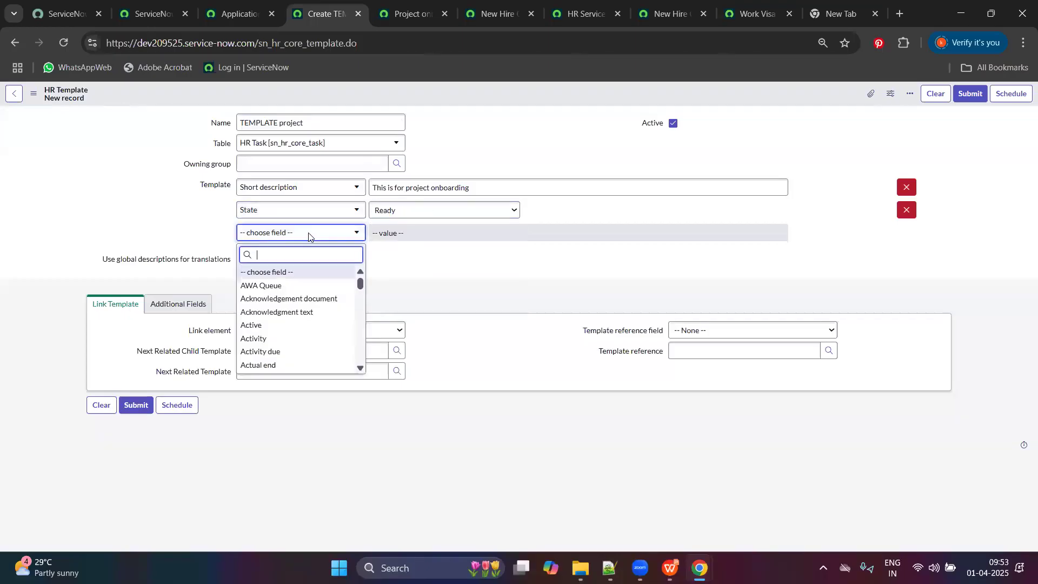
{"action": "type", "text": "pri"}
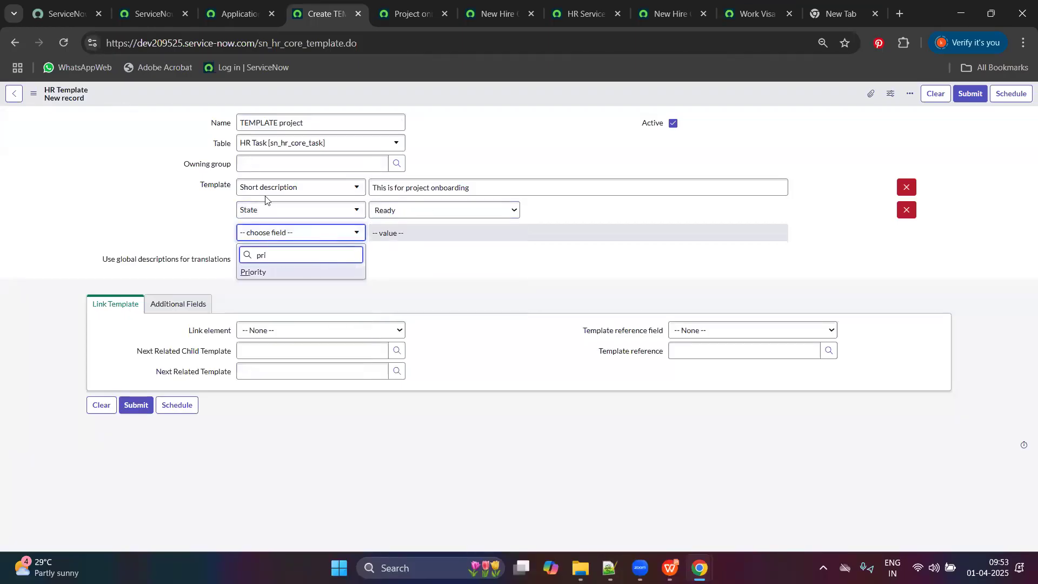
{"action": "left_click", "coordinate": [309, 273]}
{"action": "left_click", "coordinate": [410, 232]}
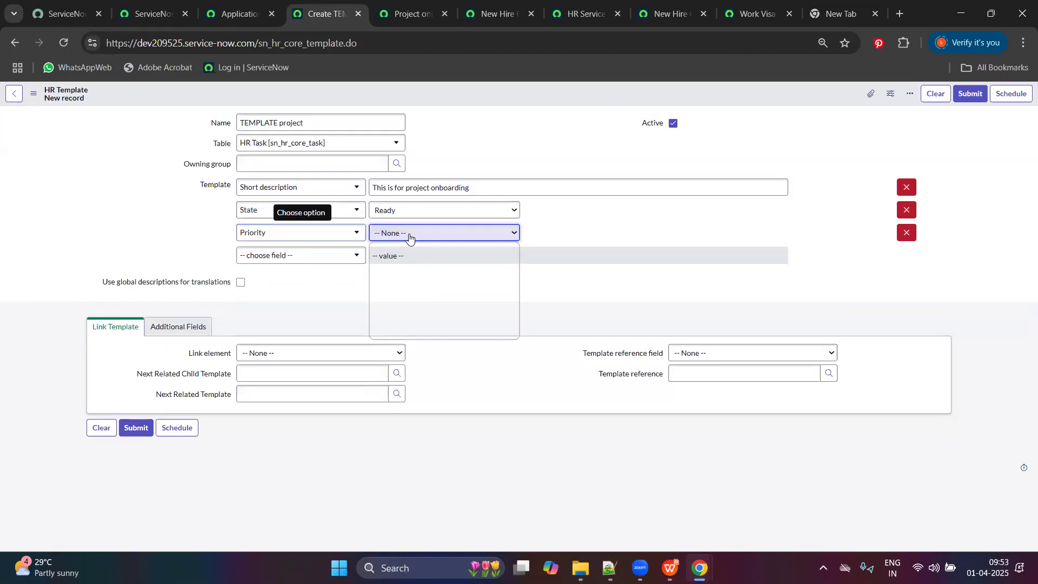
{"action": "left_click", "coordinate": [416, 295]}
Step: Look through the remaining available template fields without adding one, and submit the HR template
{"action": "left_click", "coordinate": [302, 252]}
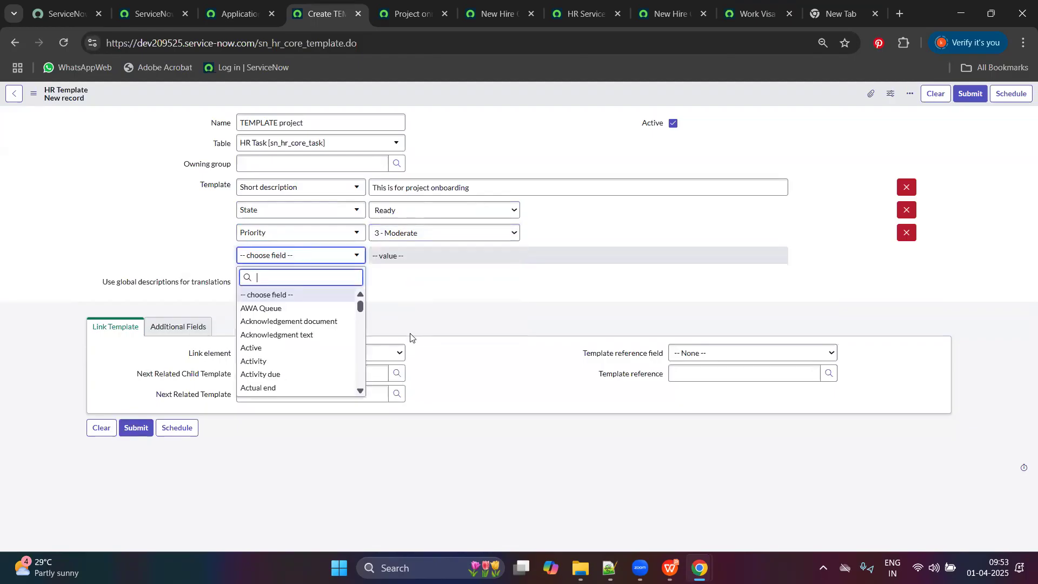
{"action": "scroll", "coordinate": [292, 376], "scroll_direction": "down", "scroll_amount": 6}
{"action": "scroll", "coordinate": [295, 368], "scroll_direction": "down", "scroll_amount": 5}
{"action": "left_click", "coordinate": [473, 273]}
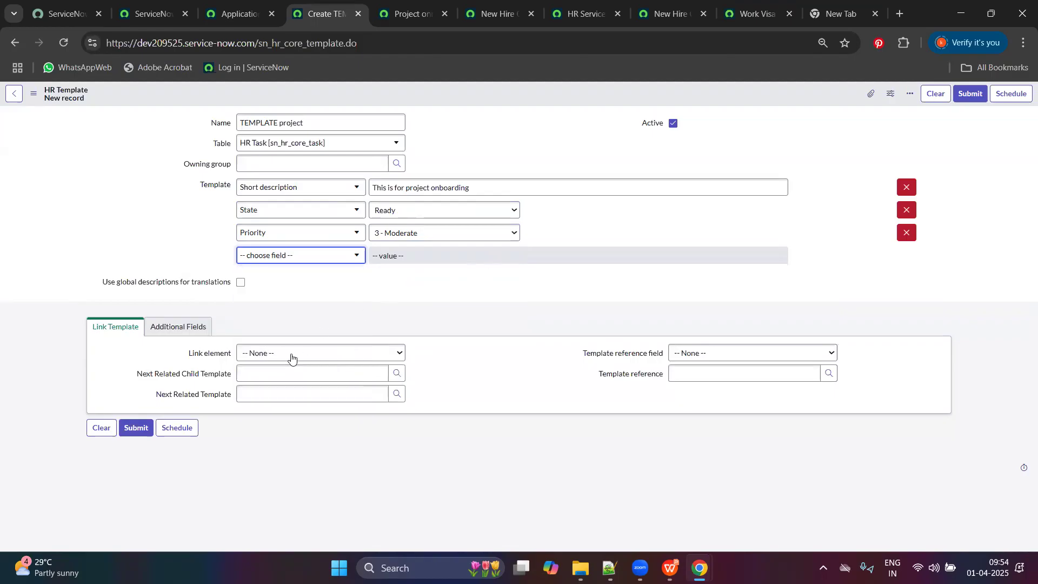
{"action": "left_click", "coordinate": [132, 428]}
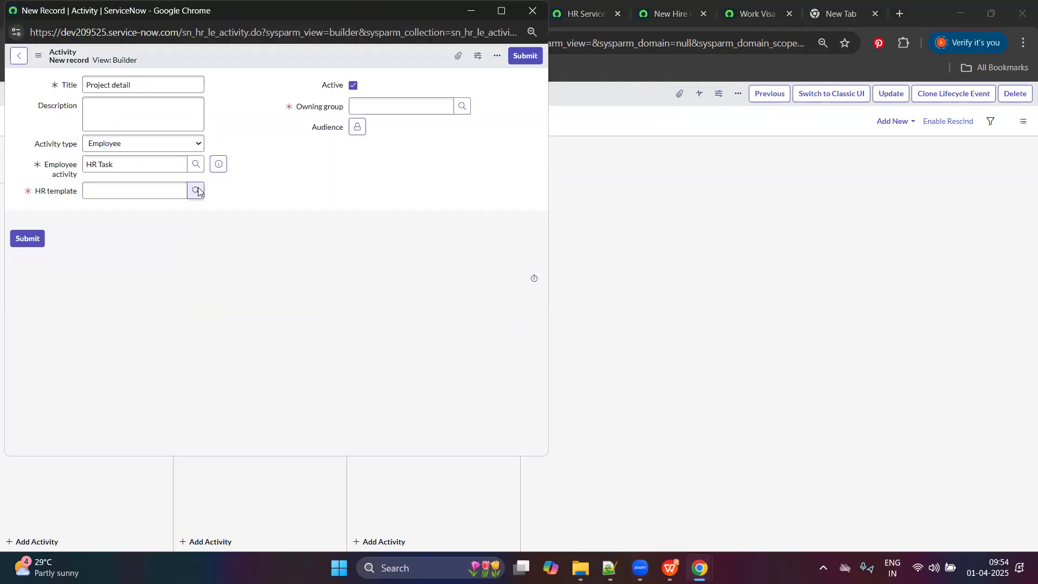
Step: Assign the TEMPLATE project HR template and the HR Tier 2 owning group to the Project detail activity
{"action": "left_click", "coordinate": [194, 189]}
{"action": "left_click", "coordinate": [100, 283]}
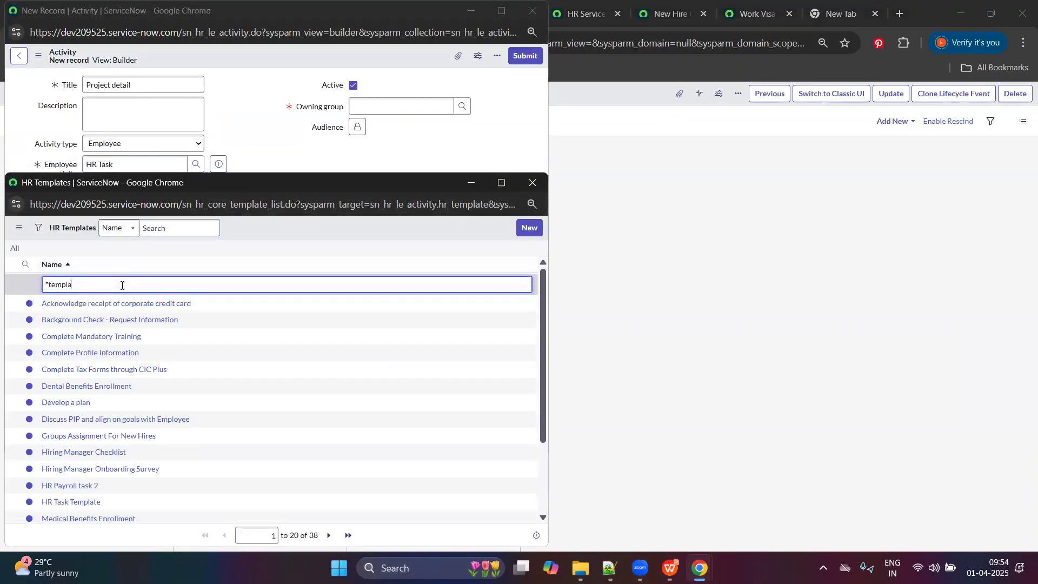
{"action": "type", "text": "*template"}
{"action": "key", "text": "Return"}
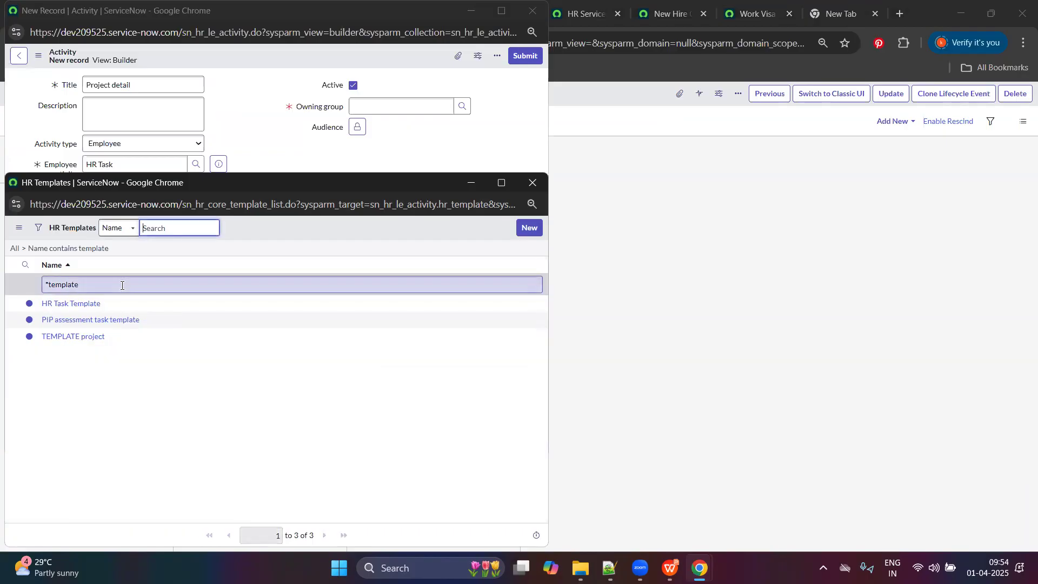
{"action": "left_click", "coordinate": [70, 336]}
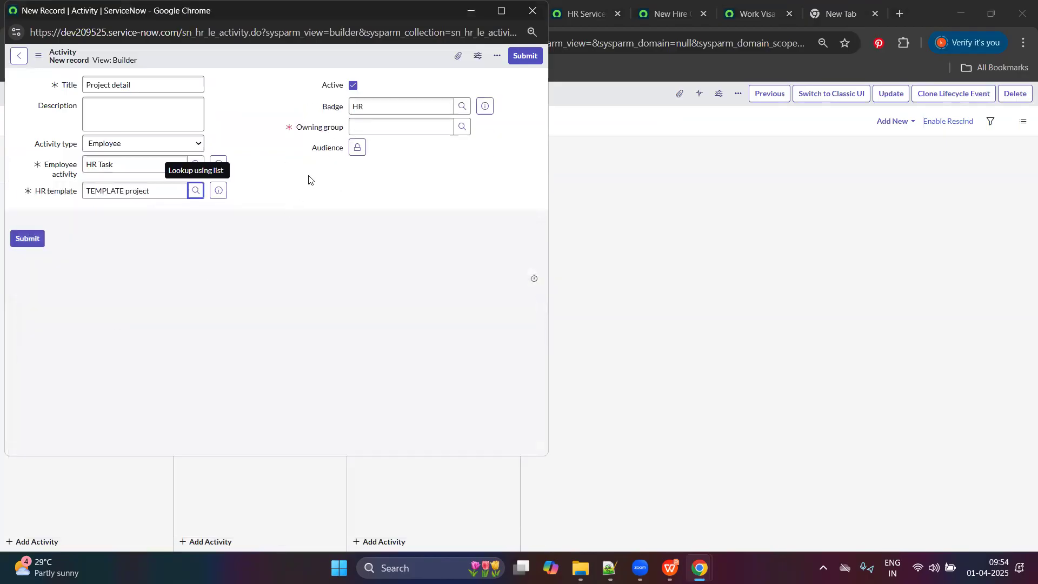
{"action": "left_click", "coordinate": [430, 127]}
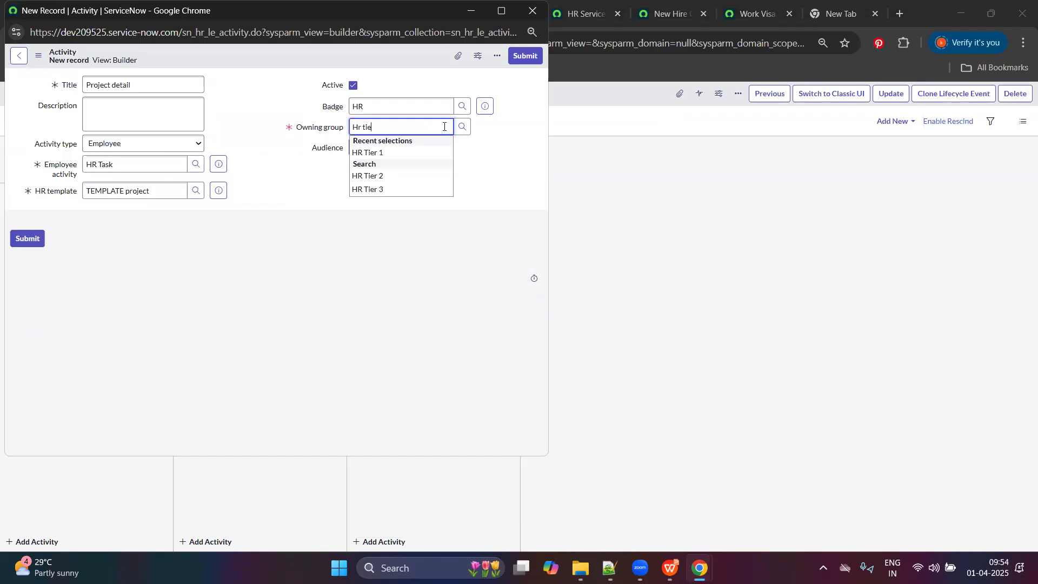
{"action": "left_click", "coordinate": [396, 175]}
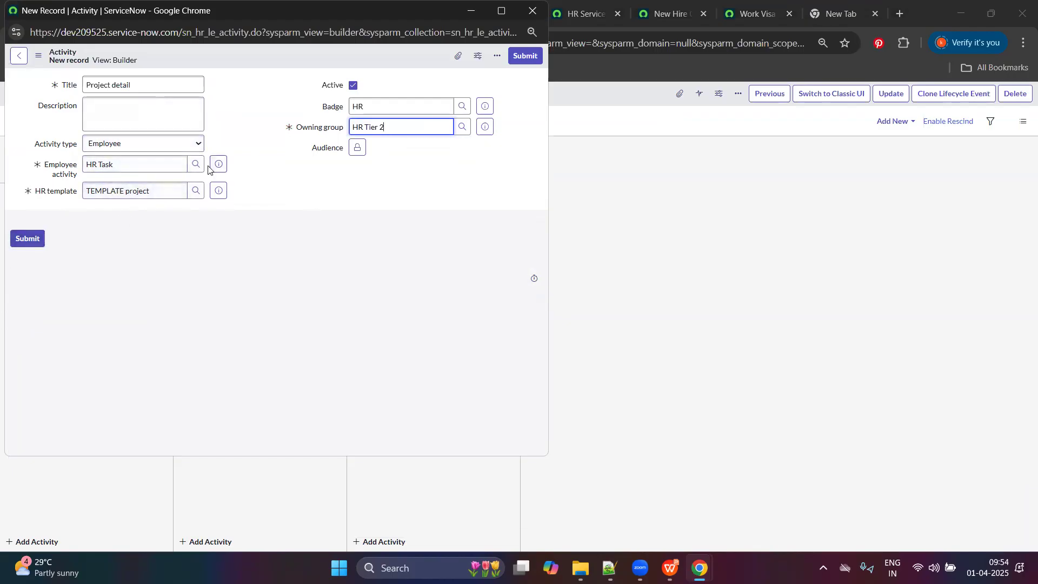
Step: Check the available employee activity configurations, keep the activity type as Employee, and submit the Project detail activity
{"action": "left_click", "coordinate": [192, 164]}
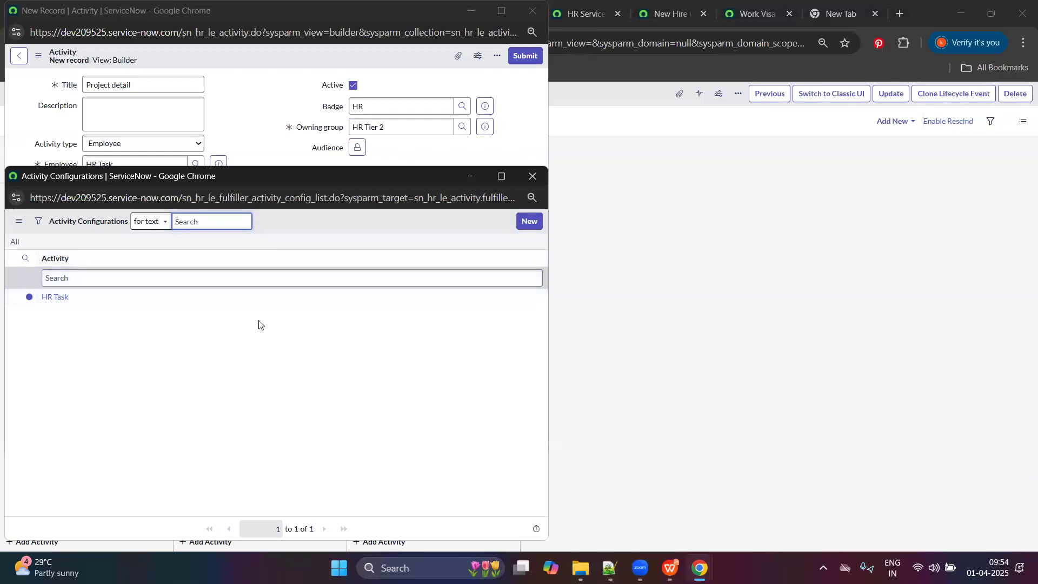
{"action": "left_click", "coordinate": [532, 176]}
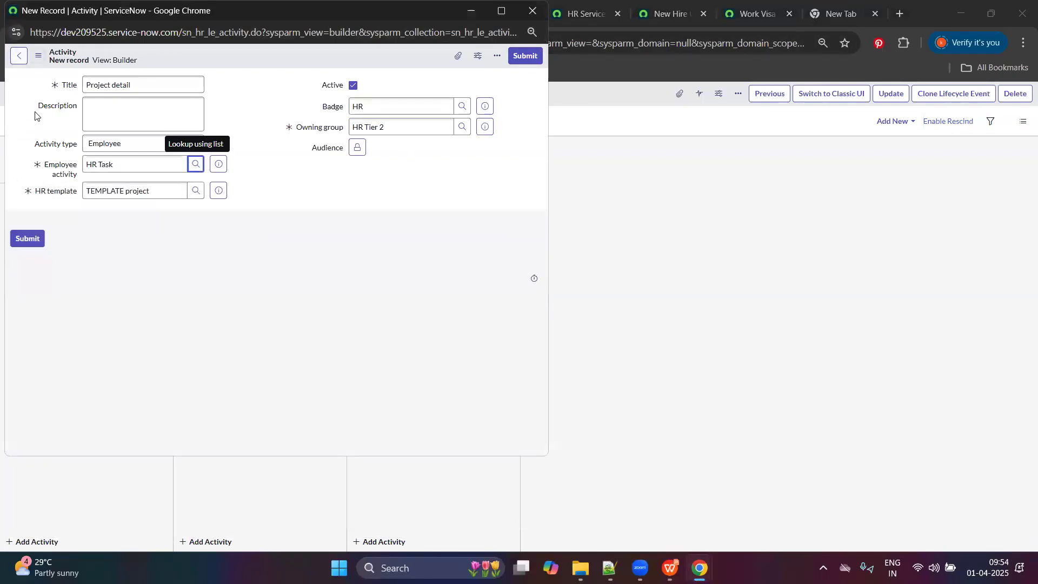
{"action": "left_click", "coordinate": [117, 144]}
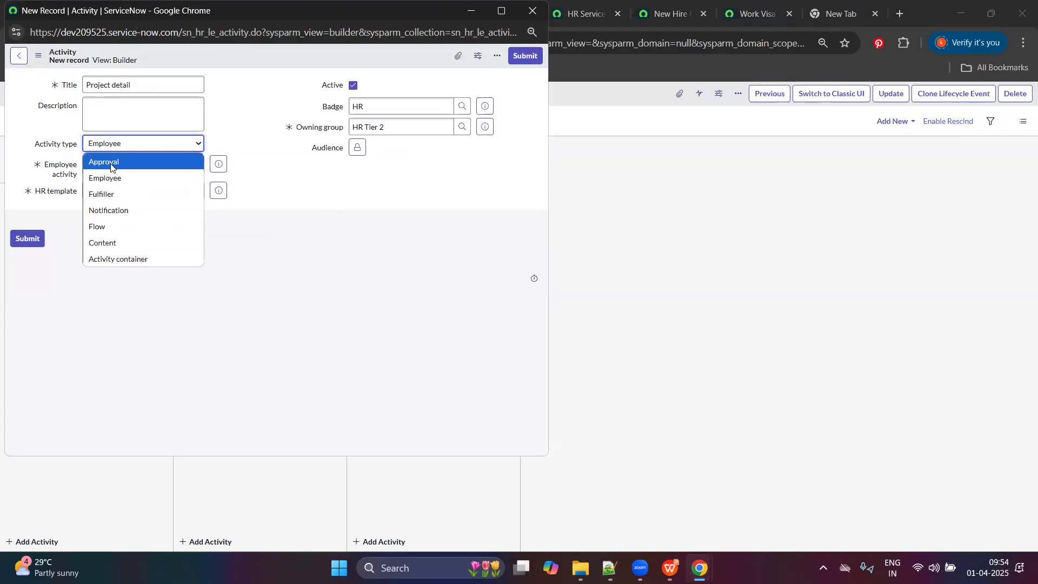
{"action": "left_click", "coordinate": [138, 177]}
{"action": "left_click", "coordinate": [29, 238]}
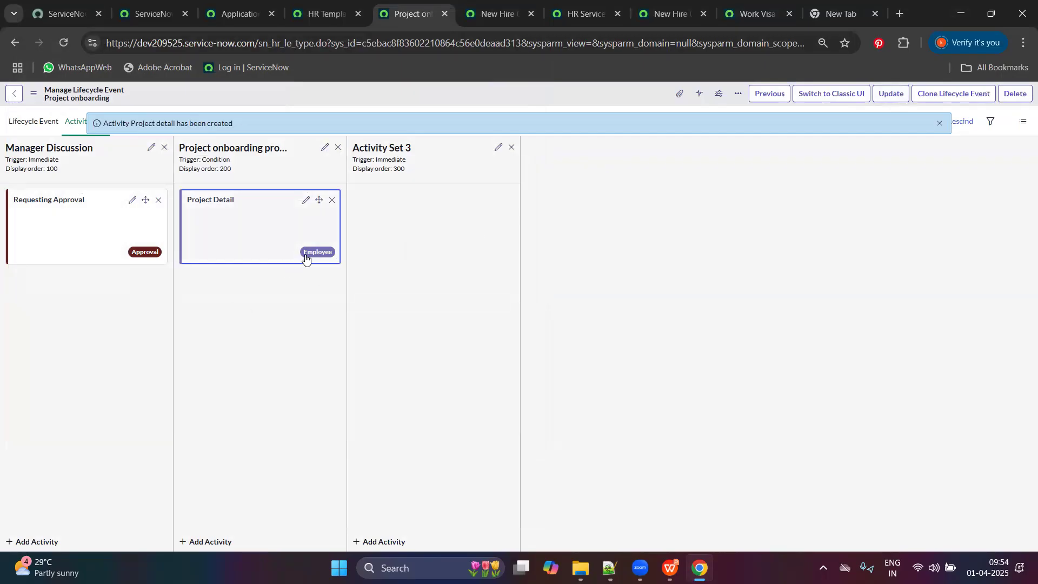
Step: Start a new Fulfiller activity titled Project completion in Activity Set 3
{"action": "left_click", "coordinate": [408, 302]}
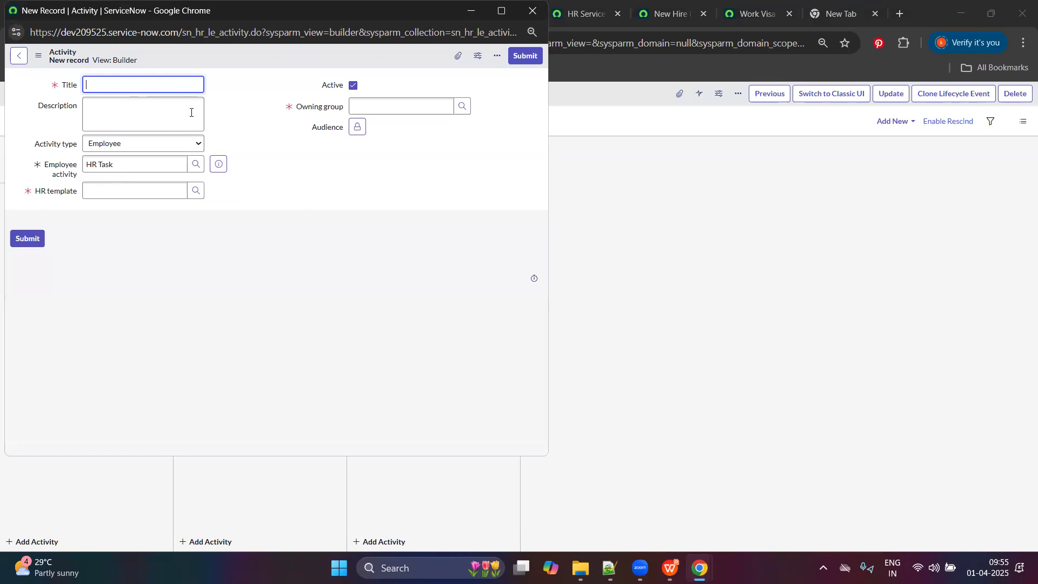
{"action": "left_click", "coordinate": [142, 144]}
{"action": "left_click", "coordinate": [128, 191]}
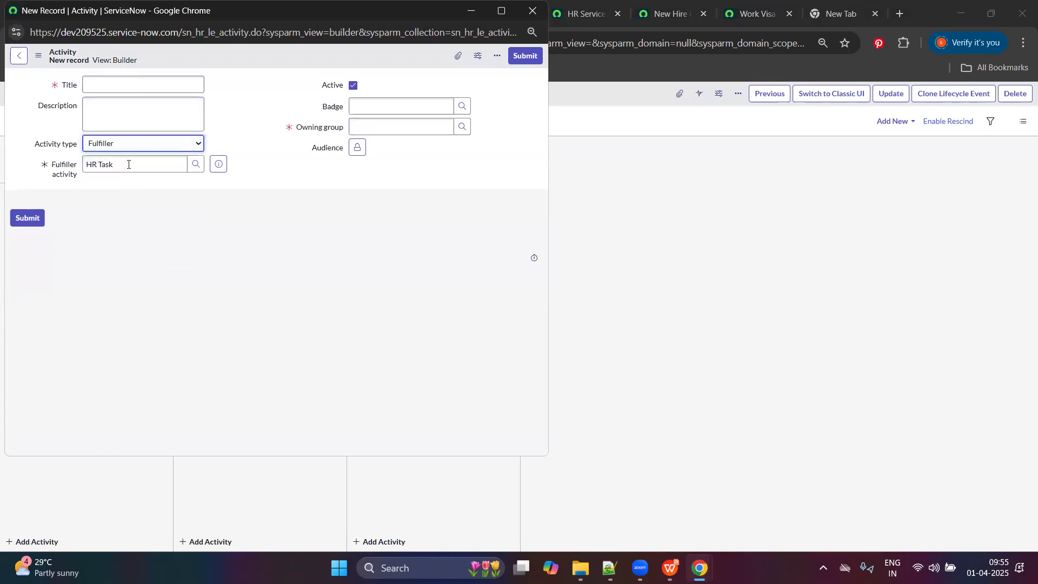
{"action": "left_click", "coordinate": [120, 85]}
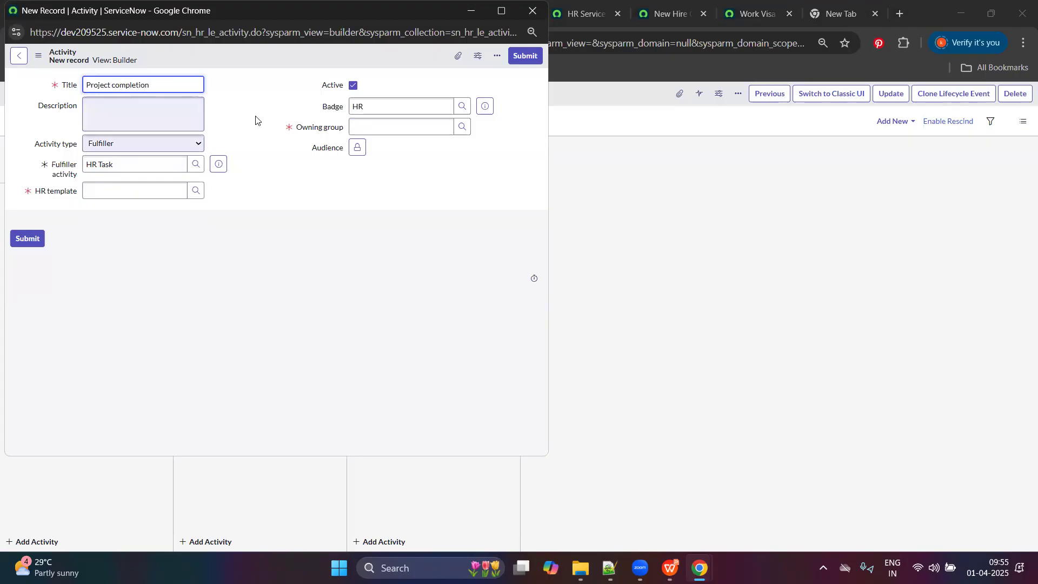
Step: Filter the HR templates by template and choose TEMPLATE project for the Project completion activity
{"action": "left_click", "coordinate": [194, 190]}
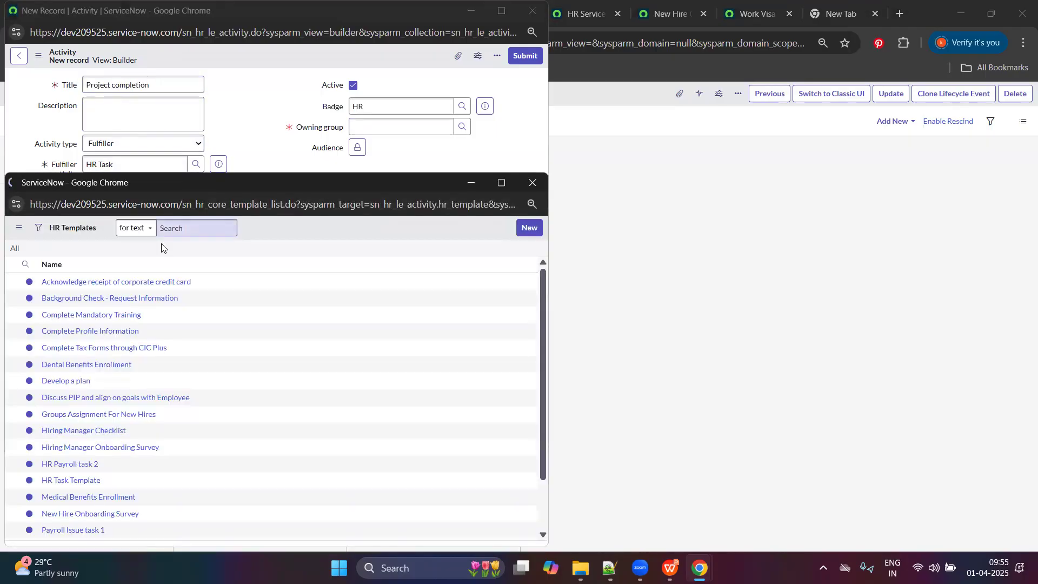
{"action": "left_click", "coordinate": [93, 284]}
{"action": "type", "text": "*template"}
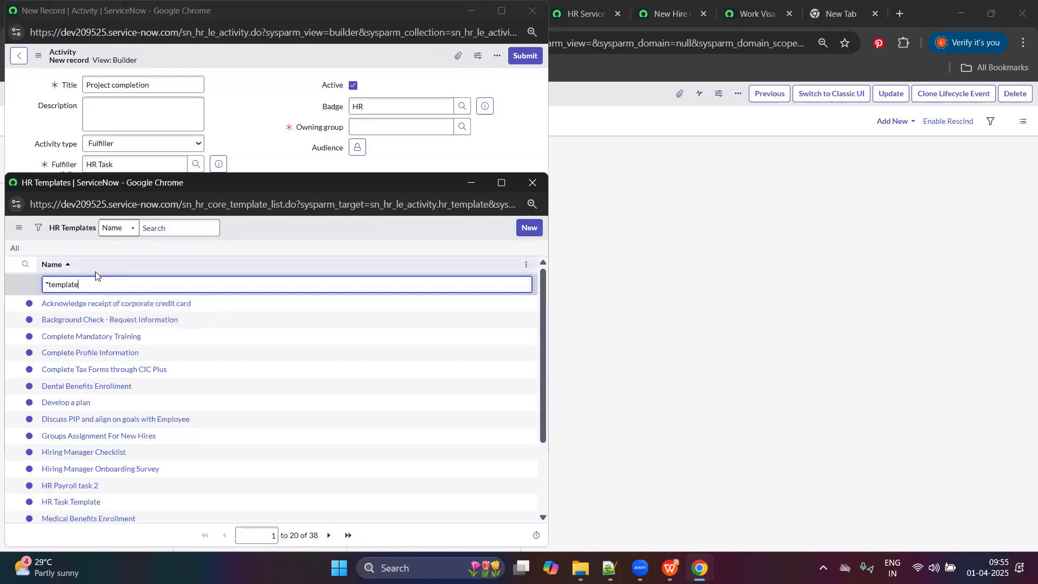
{"action": "key", "text": "Return"}
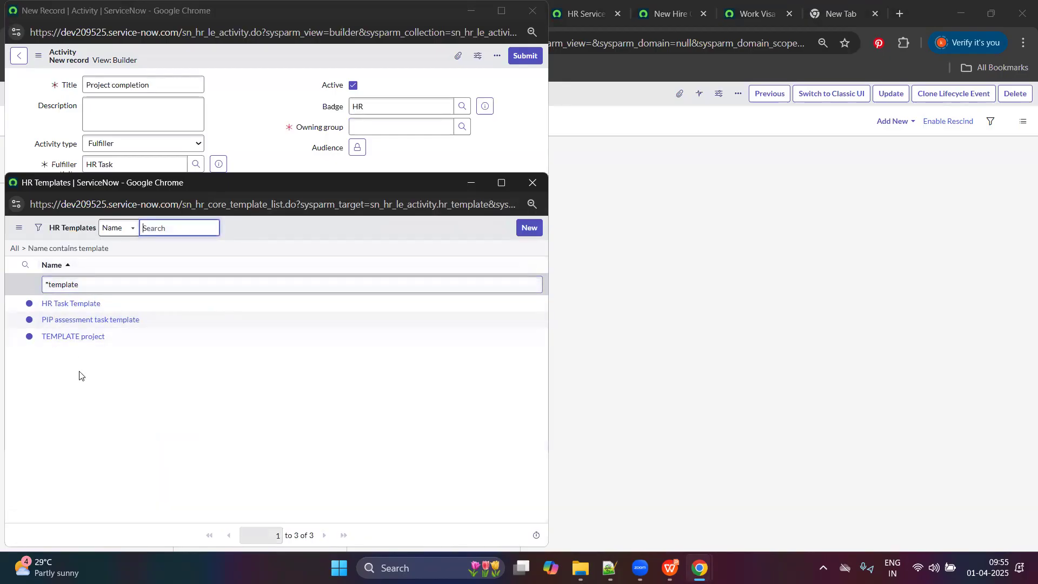
{"action": "left_click", "coordinate": [63, 336]}
Step: Set the owning group of the Project completion activity to HR Tier 2 and submit it
{"action": "left_click", "coordinate": [424, 126]}
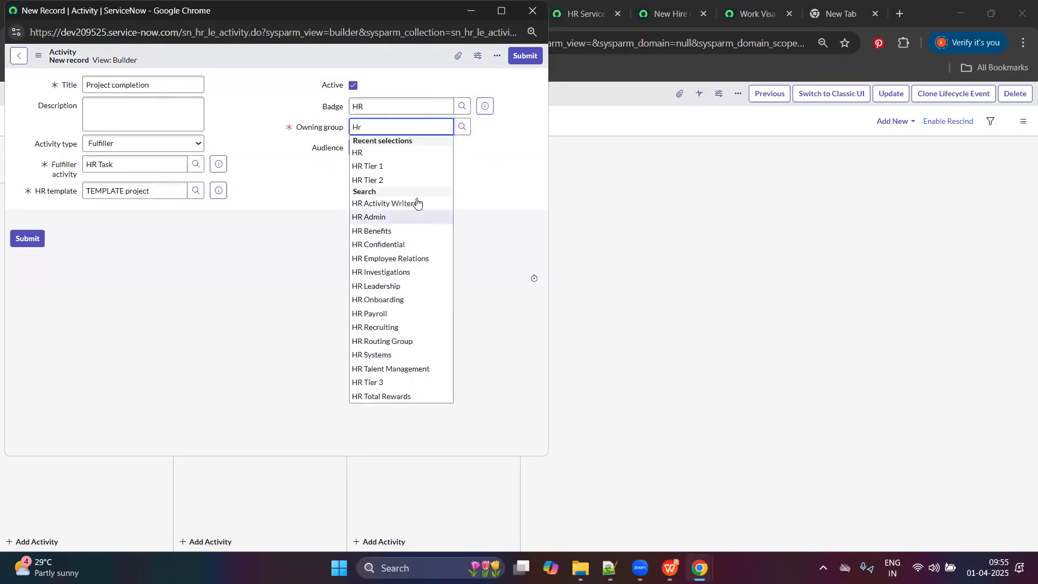
{"action": "left_click", "coordinate": [397, 177]}
{"action": "left_click", "coordinate": [30, 238]}
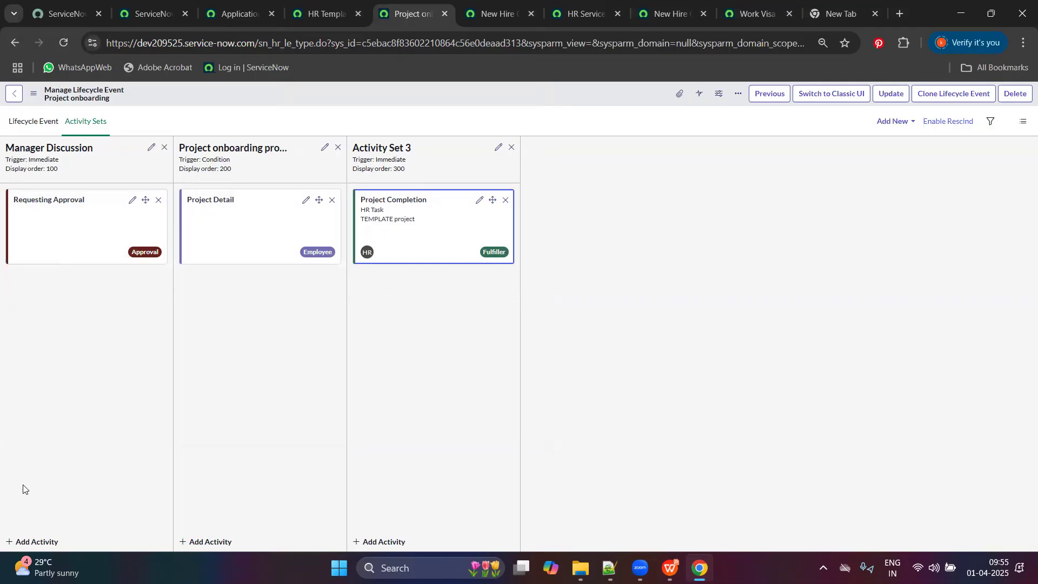
Step: Update the Project onboarding lifecycle event and open its record from the lifecycle events list in a new tab
{"action": "left_click", "coordinate": [98, 313]}
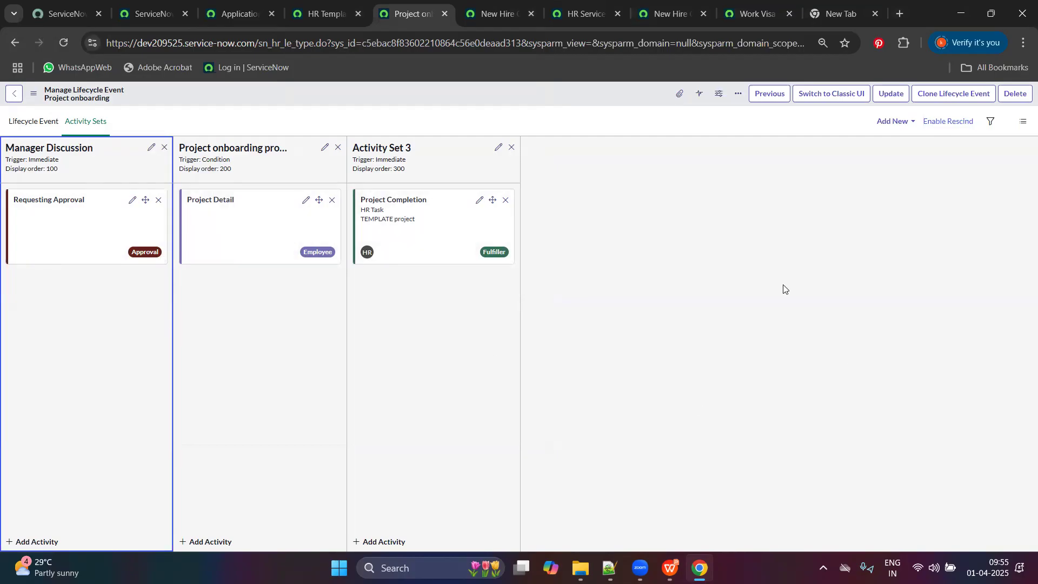
{"action": "left_click", "coordinate": [889, 96]}
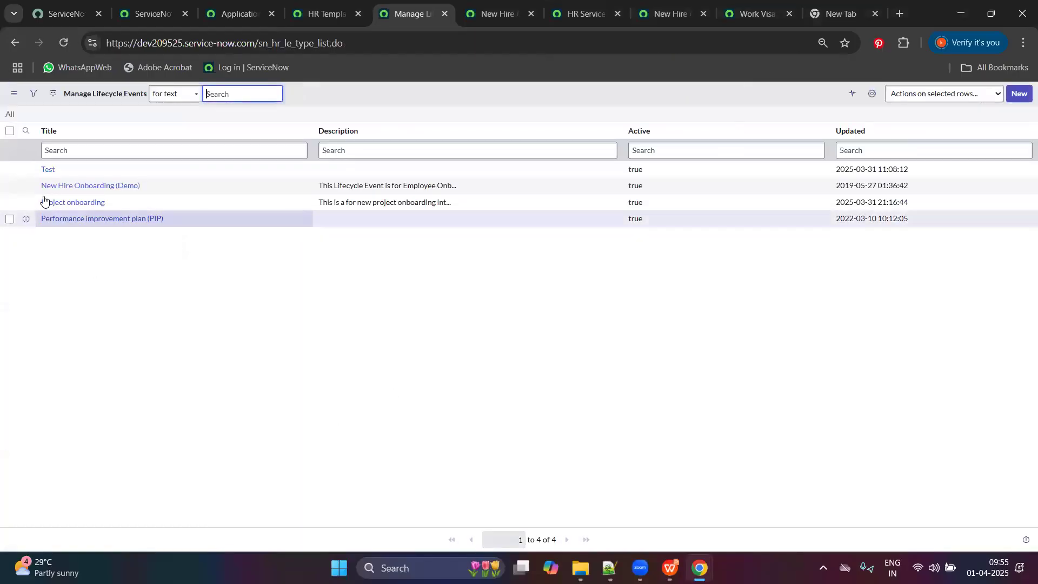
{"action": "left_click", "coordinate": [95, 204], "text": "ctrl"}
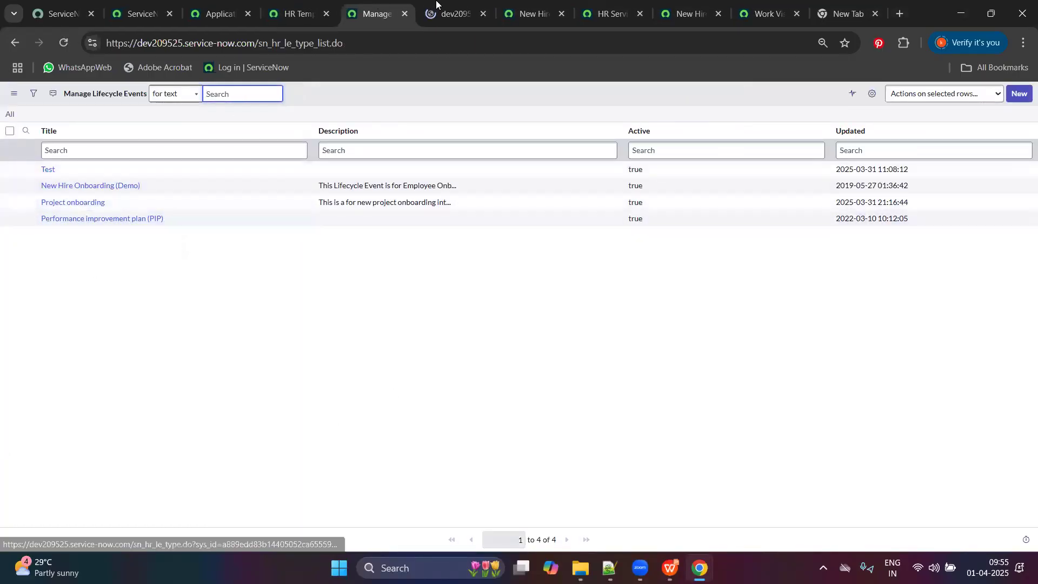
Step: Go to the HR Services list and filter it by service names containing project
{"action": "left_click", "coordinate": [437, 7]}
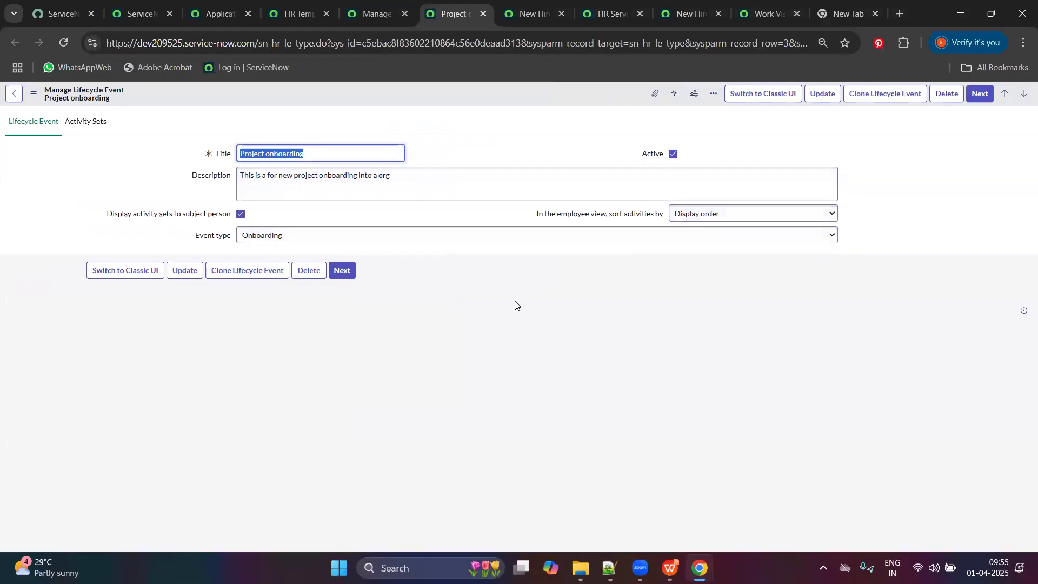
{"action": "left_click", "coordinate": [229, 5]}
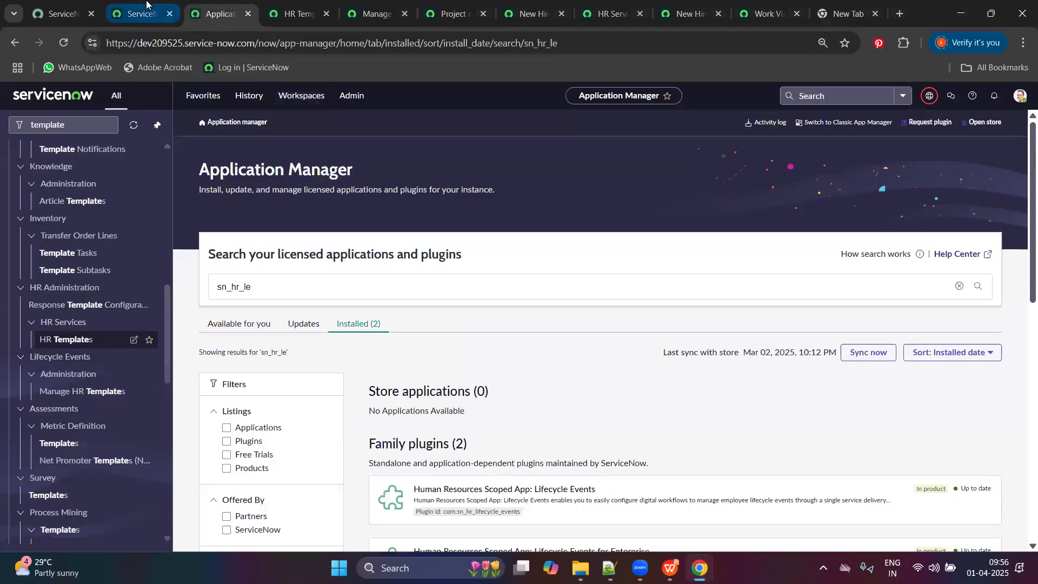
{"action": "left_click", "coordinate": [303, 5]}
{"action": "left_click", "coordinate": [349, 5]}
{"action": "left_click", "coordinate": [608, 11]}
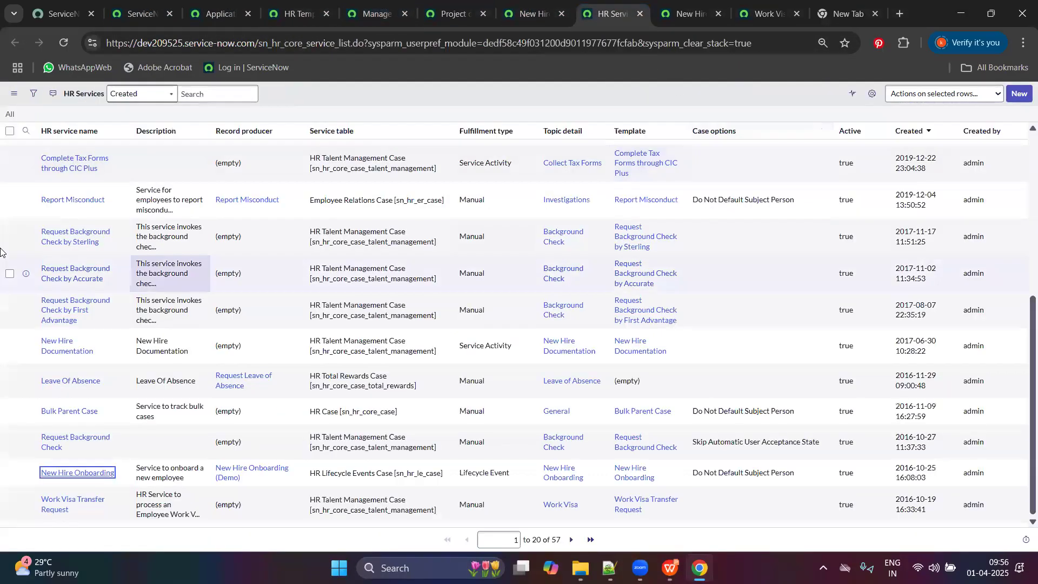
{"action": "scroll", "coordinate": [266, 273], "scroll_direction": "up", "scroll_amount": 6}
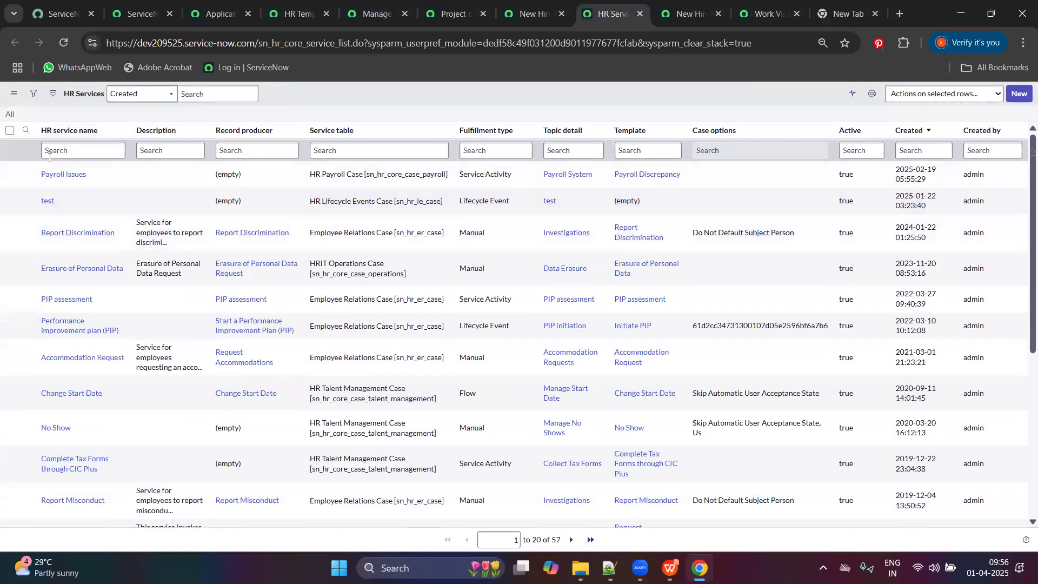
{"action": "left_click", "coordinate": [63, 145]}
{"action": "type", "text": "*p"}
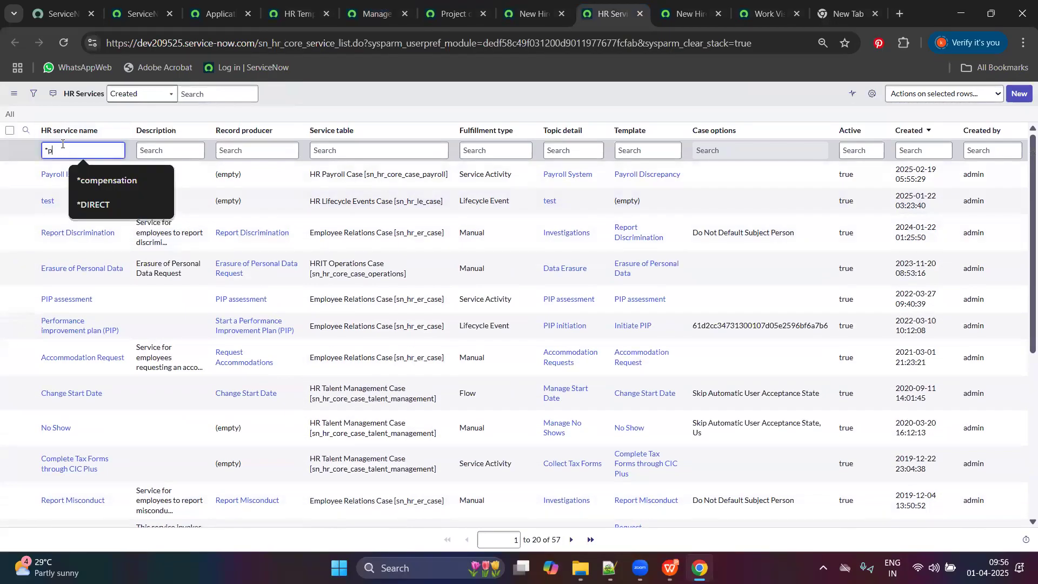
{"action": "type", "text": "roject"}
{"action": "key", "text": "Return"}
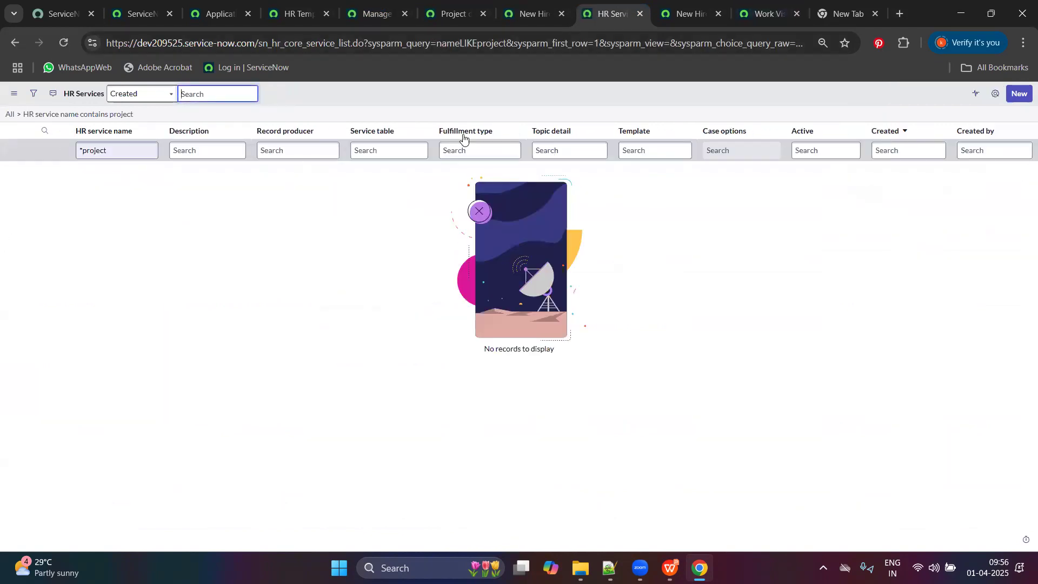
Step: Start a new HR service record named Project Onboarding
{"action": "left_click", "coordinate": [1020, 94]}
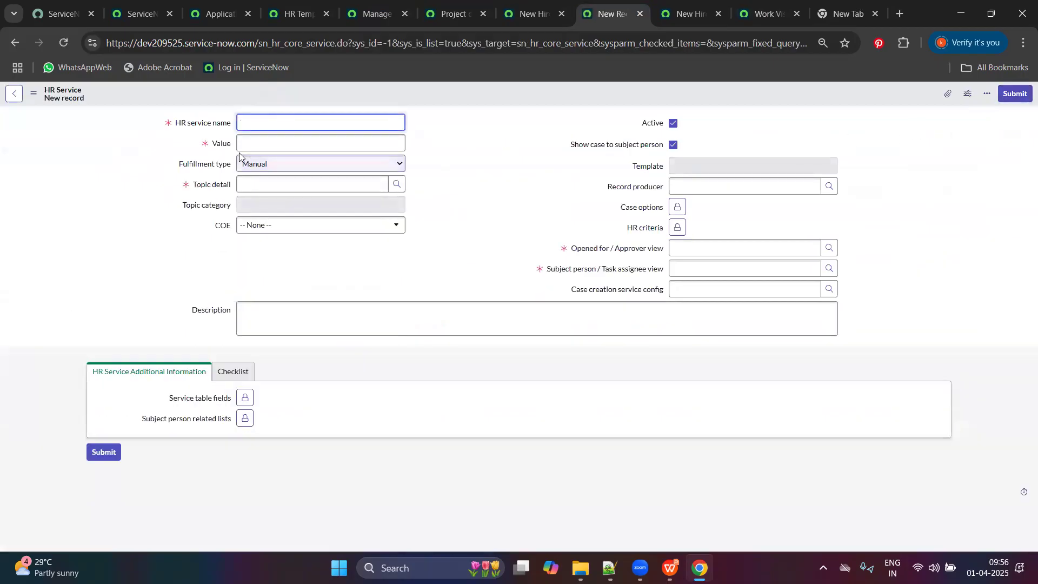
{"action": "left_click", "coordinate": [261, 142]}
{"action": "left_click", "coordinate": [246, 122]}
{"action": "type", "text": "Project Onboard"}
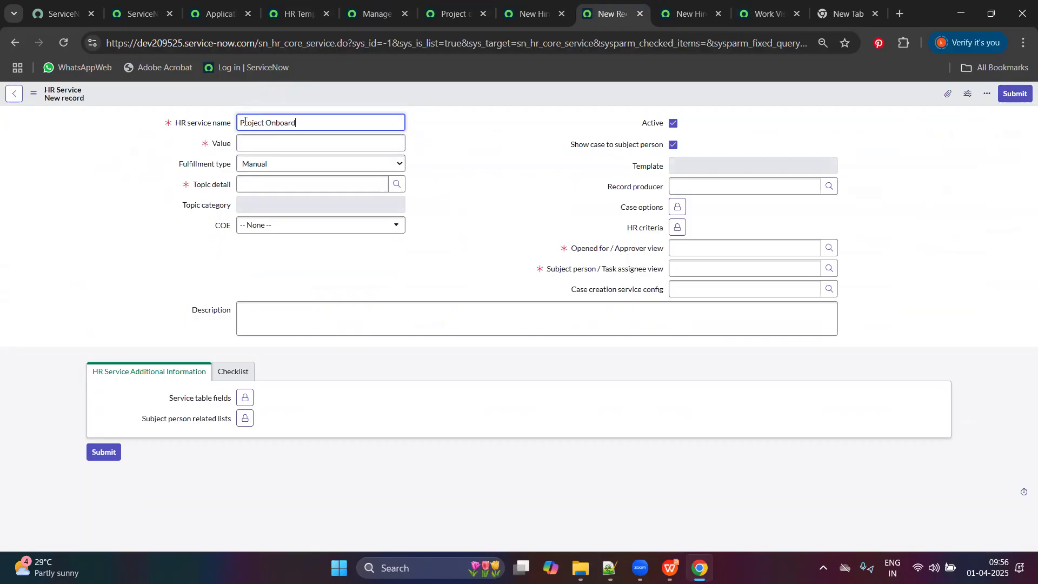
{"action": "left_click", "coordinate": [475, 185]}
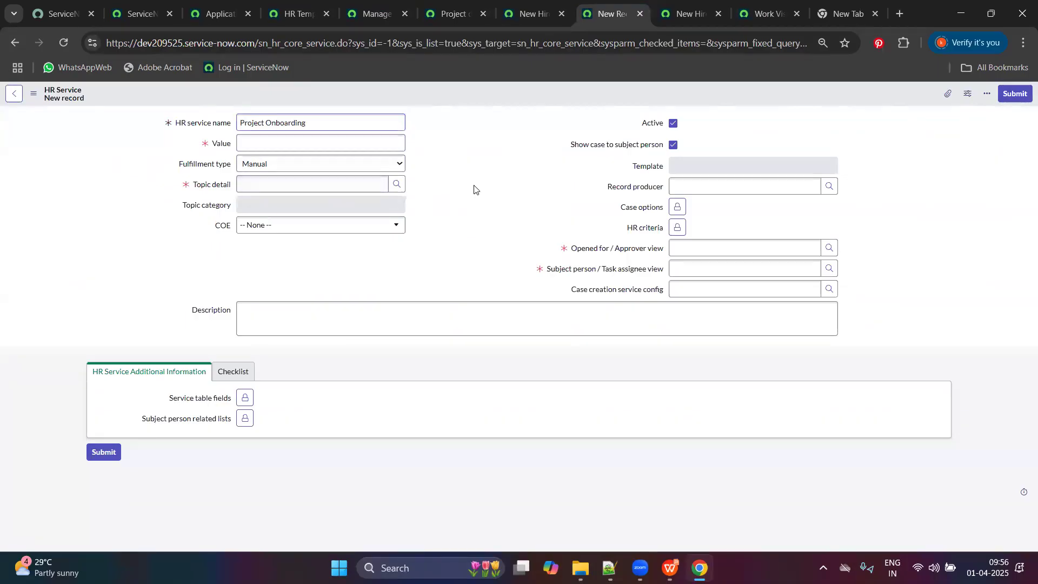
Step: Set the HR service's fulfillment type to Lifecycle Event and its lifecycle event type to Project onboarding
{"action": "left_click", "coordinate": [294, 162]}
{"action": "left_click", "coordinate": [307, 227]}
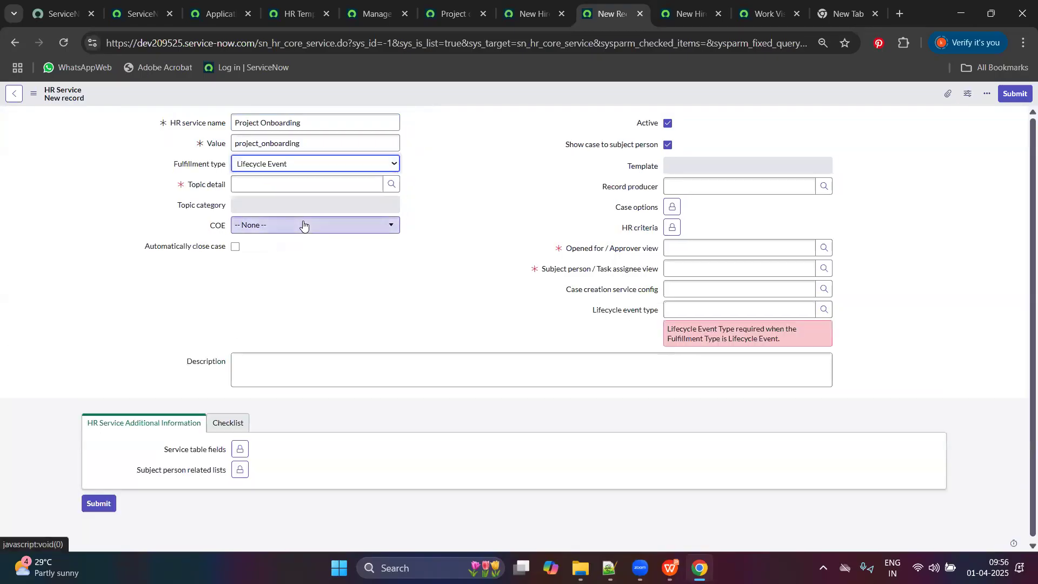
{"action": "left_click", "coordinate": [822, 309]}
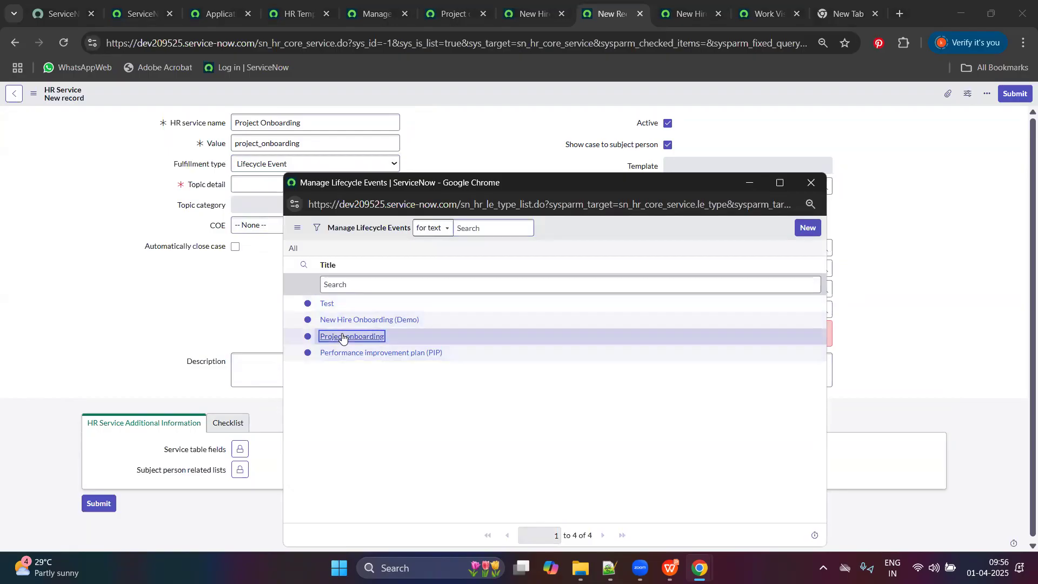
{"action": "left_click", "coordinate": [343, 338]}
{"action": "left_click", "coordinate": [259, 189]}
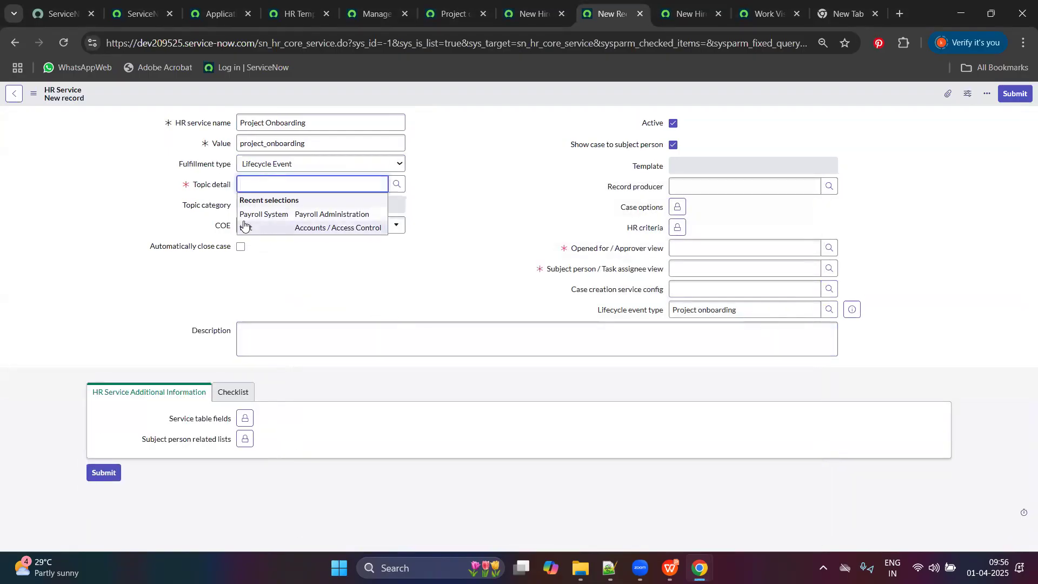
{"action": "left_click", "coordinate": [453, 193]}
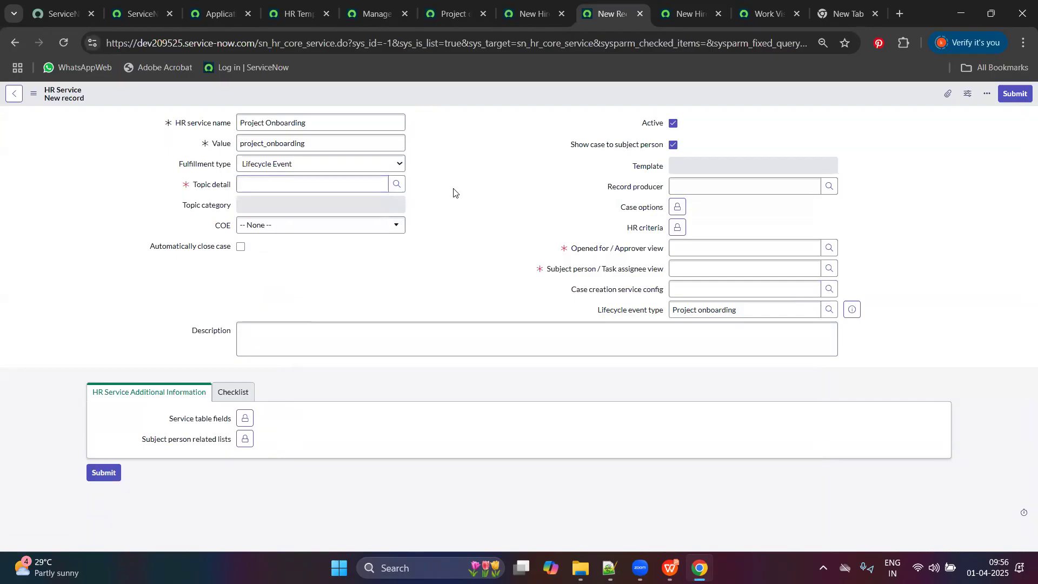
{"action": "left_click", "coordinate": [150, 12]}
{"action": "left_click", "coordinate": [91, 124]}
{"action": "type", "text": "topic deta"}
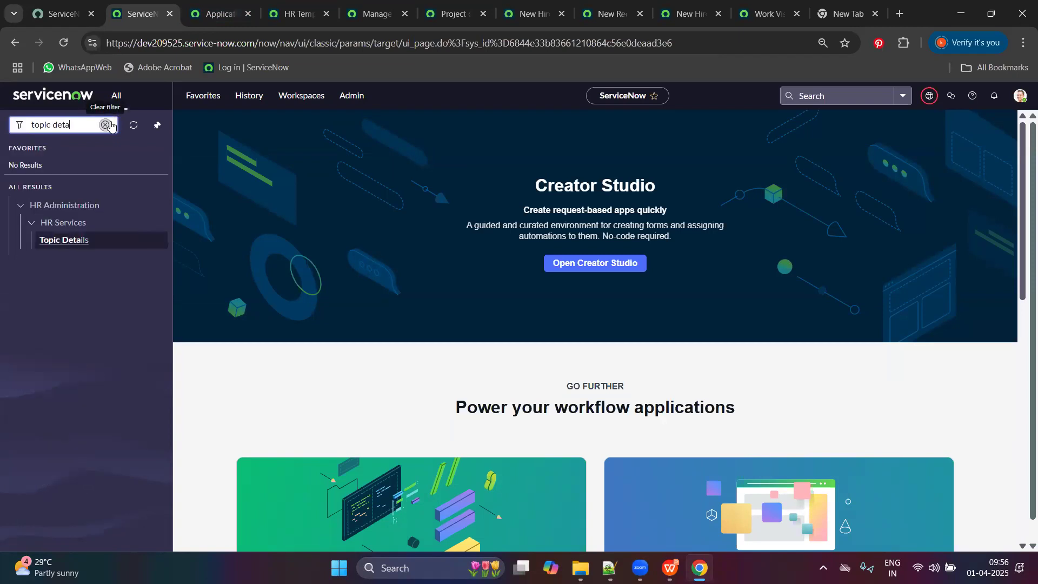
{"action": "middle_click", "coordinate": [93, 242]}
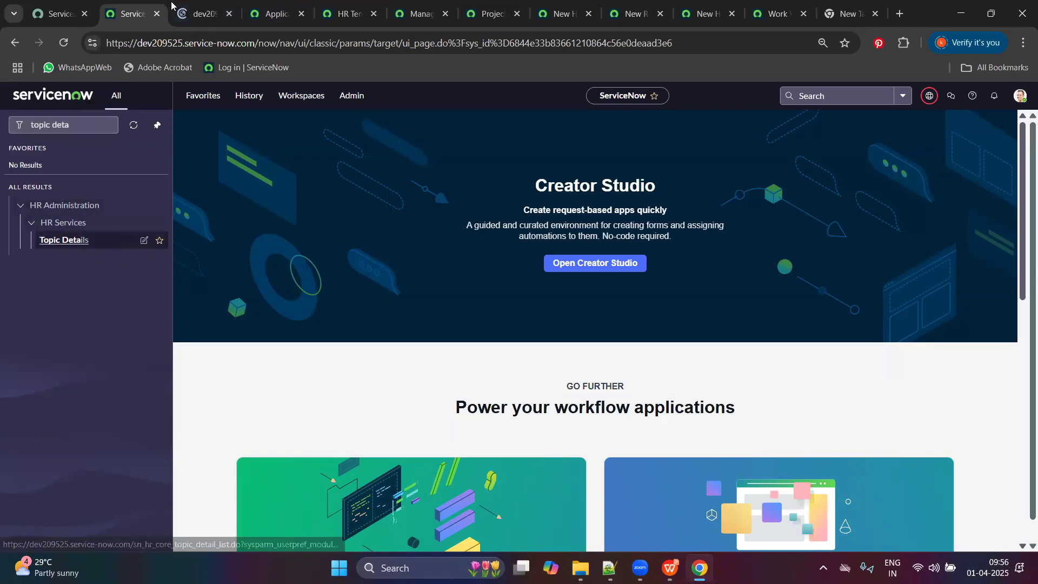
{"action": "left_click", "coordinate": [172, 4]}
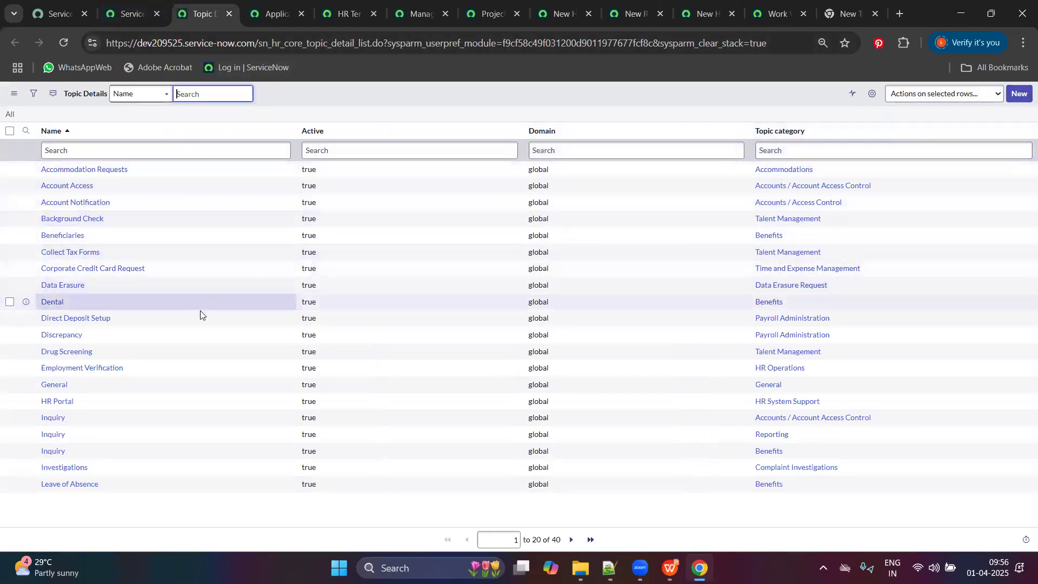
{"action": "left_click", "coordinate": [1017, 95]}
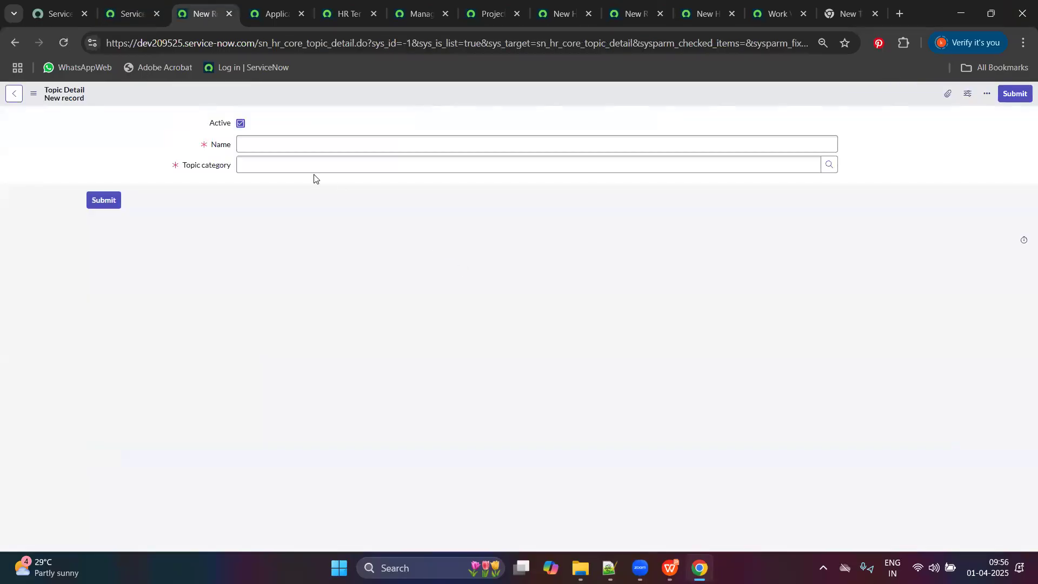
{"action": "left_click", "coordinate": [346, 165]}
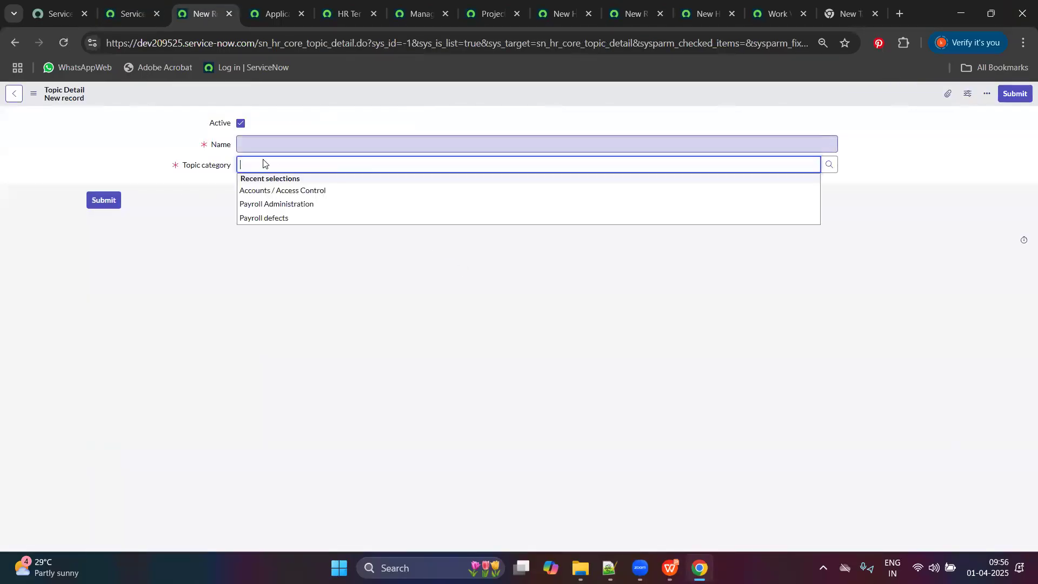
{"action": "left_click", "coordinate": [240, 144]}
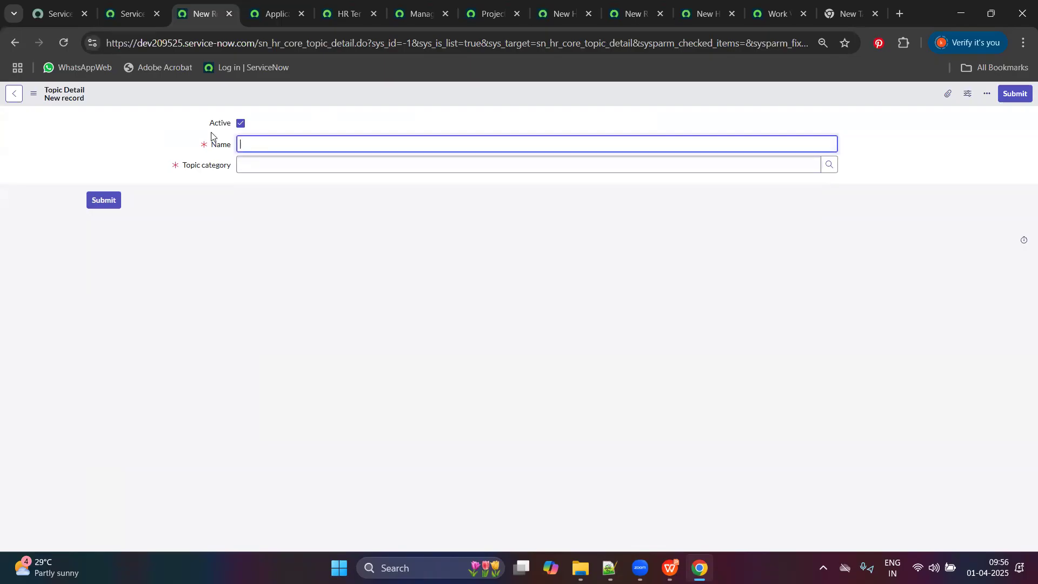
{"action": "left_click", "coordinate": [228, 14]}
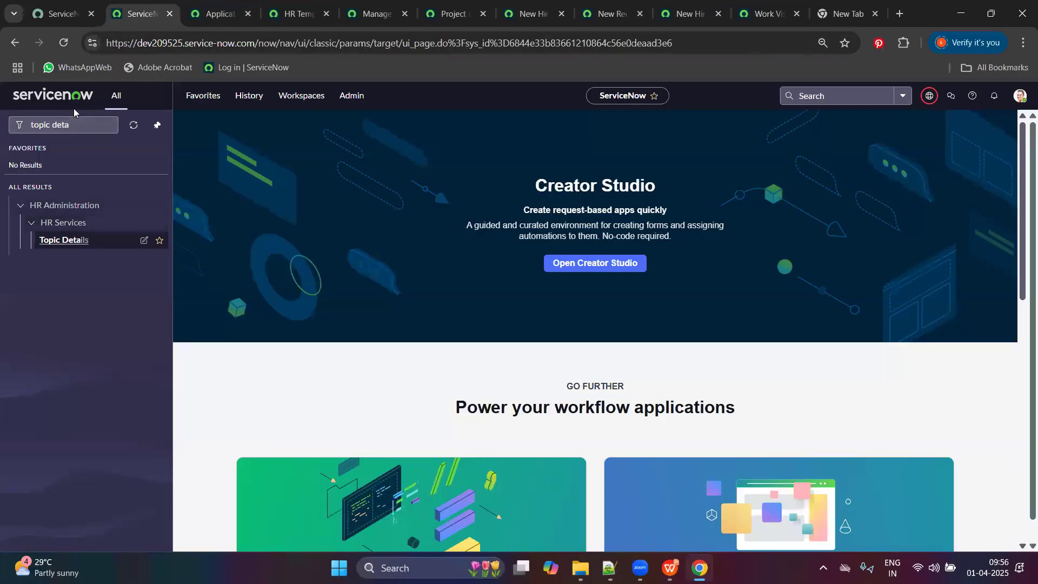
Step: Find Topic Categories under HR Services in the navigator and open its list in a new tab
{"action": "key", "text": "BackSpace"}
{"action": "key", "text": "BackSpace"}
{"action": "key", "text": "BackSpace"}
{"action": "key", "text": "BackSpace"}
{"action": "type", "text": "category"}
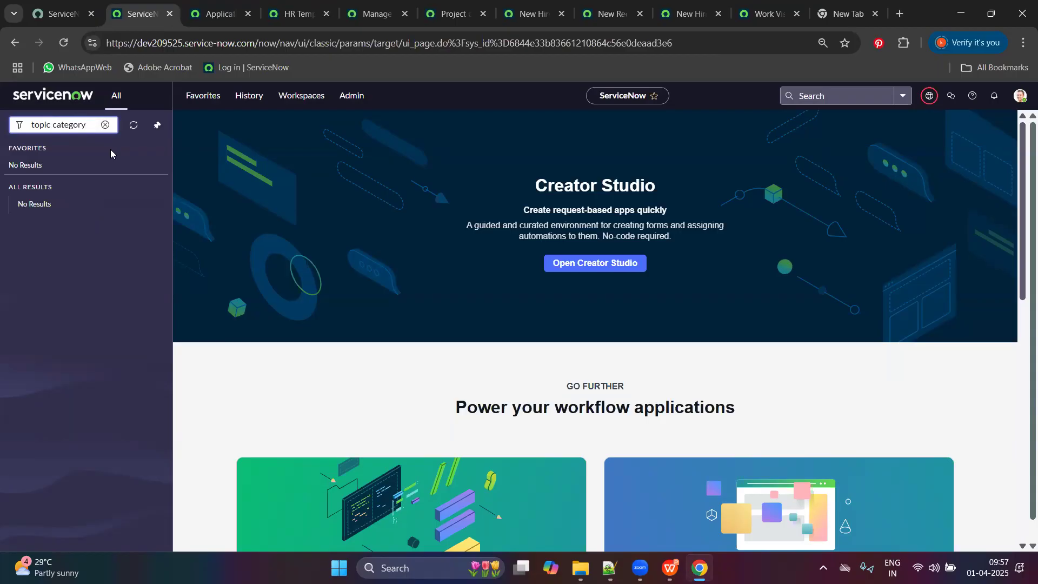
{"action": "key", "text": "BackSpace"}
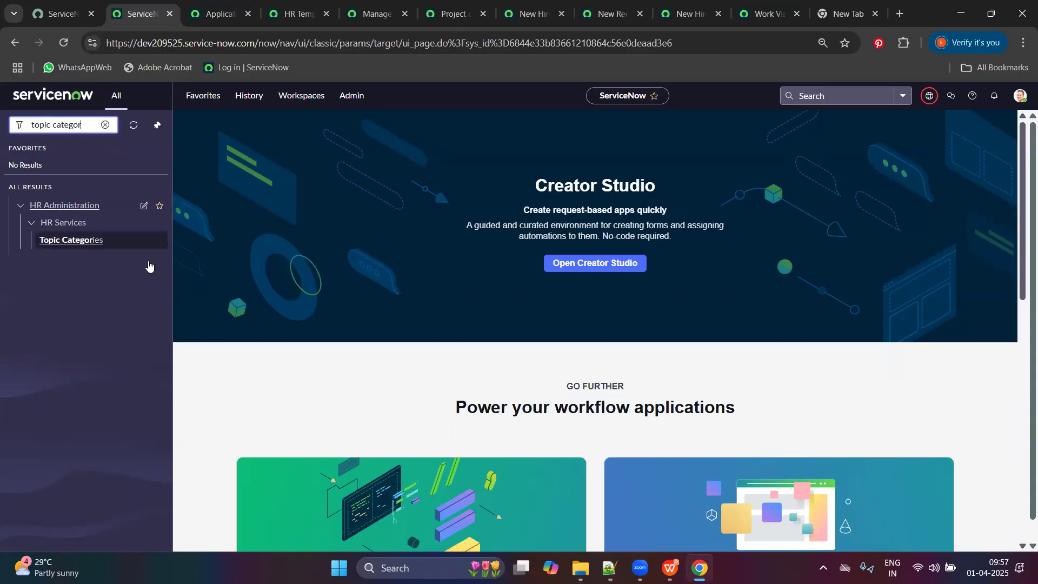
{"action": "left_click", "coordinate": [97, 241], "text": "ctrl"}
{"action": "left_click", "coordinate": [201, 6]}
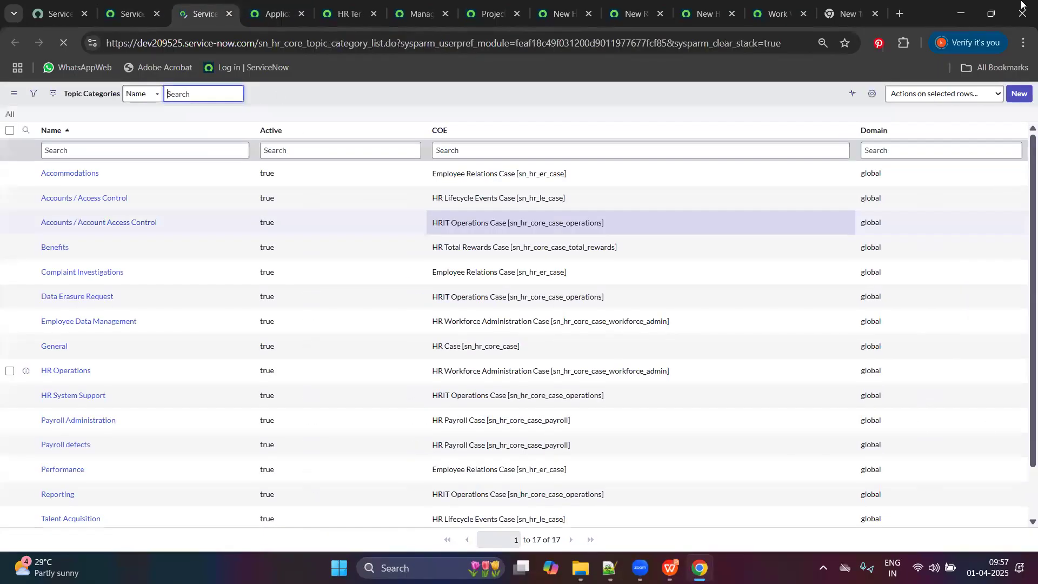
Step: Start a new topic category with the COE HR Lifecycle Events Case [sn_hr_le_case]
{"action": "left_click", "coordinate": [1019, 93]}
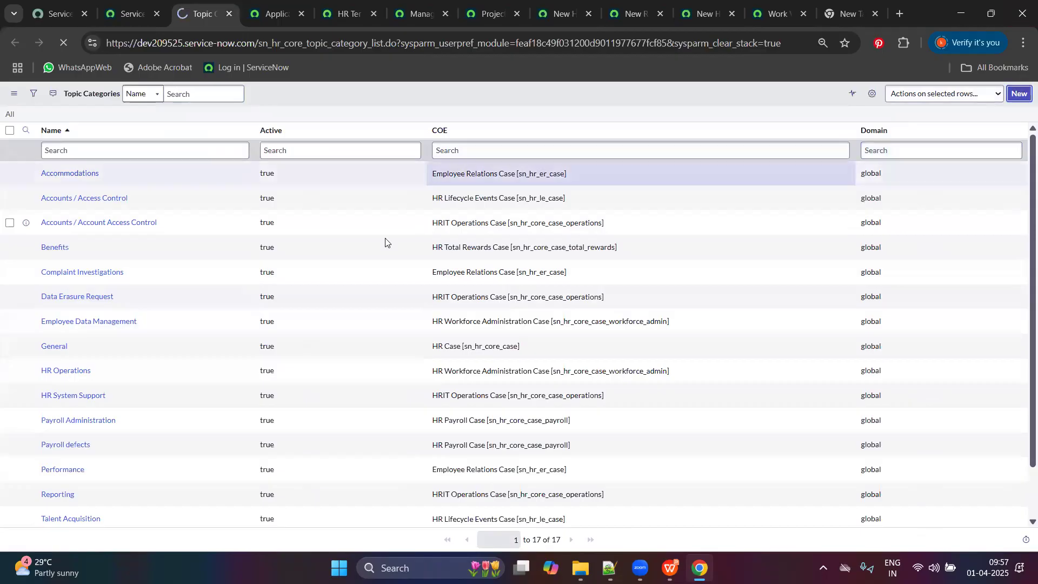
{"action": "left_click", "coordinate": [282, 143]}
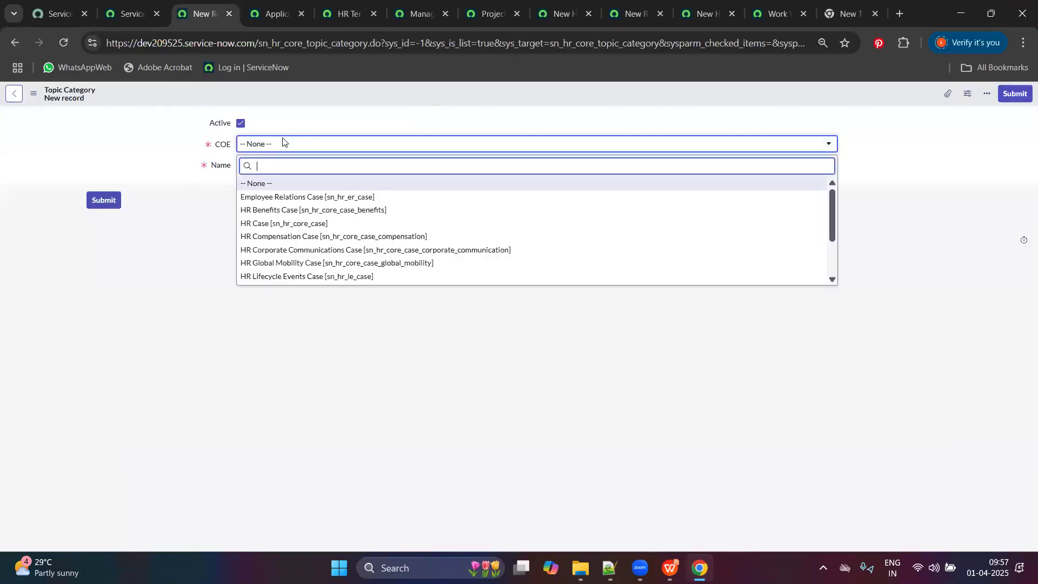
{"action": "left_click", "coordinate": [308, 276]}
Step: Name the topic category Project Onborading & Offboarding, submit it and close the topic categories tab
{"action": "left_click", "coordinate": [273, 164]}
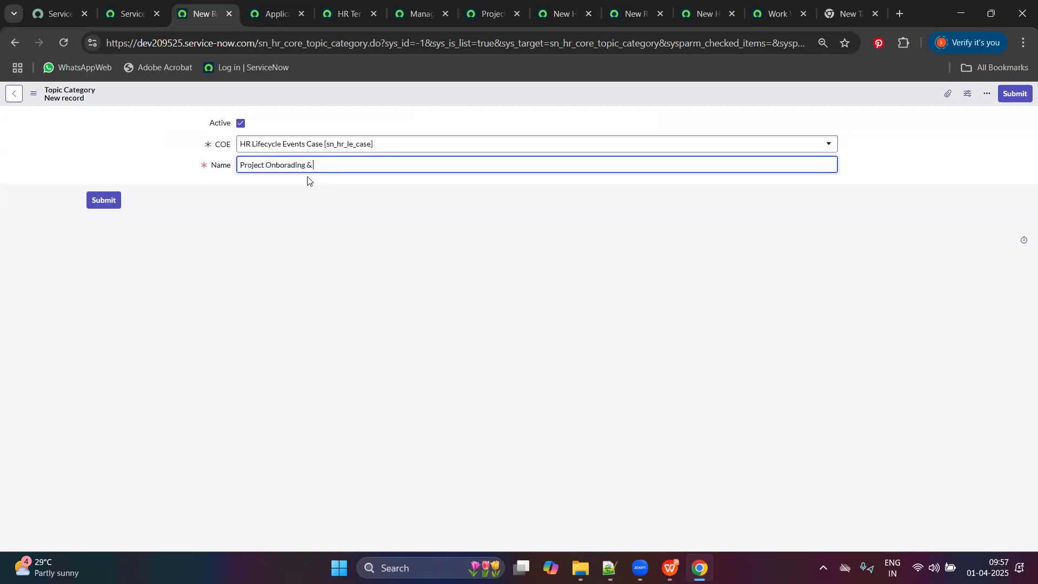
{"action": "type", "text": "i"}
{"action": "right_click", "coordinate": [308, 177]}
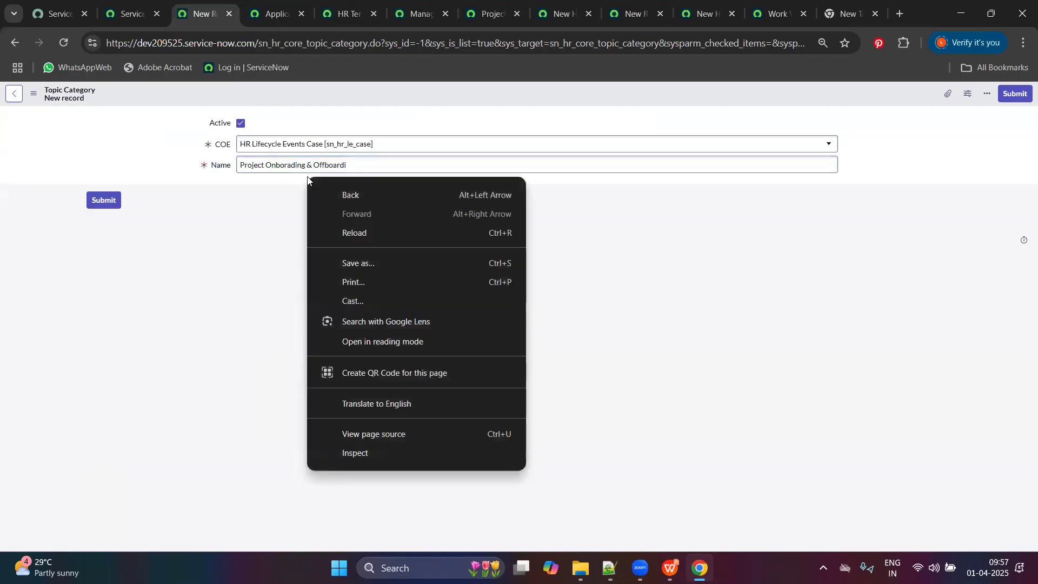
{"action": "key", "text": "n"}
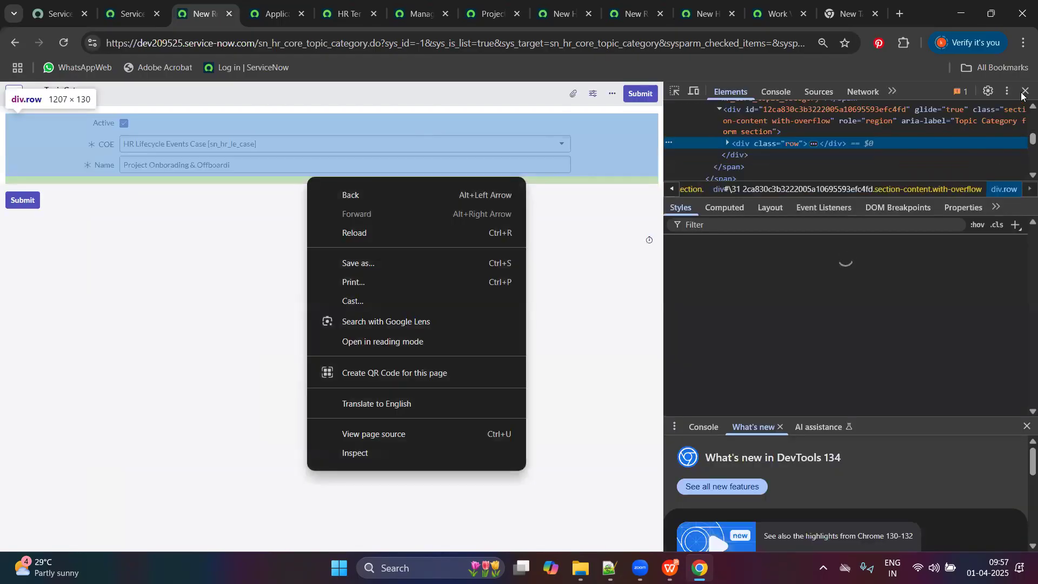
{"action": "left_click", "coordinate": [1024, 92]}
{"action": "left_click", "coordinate": [359, 166]}
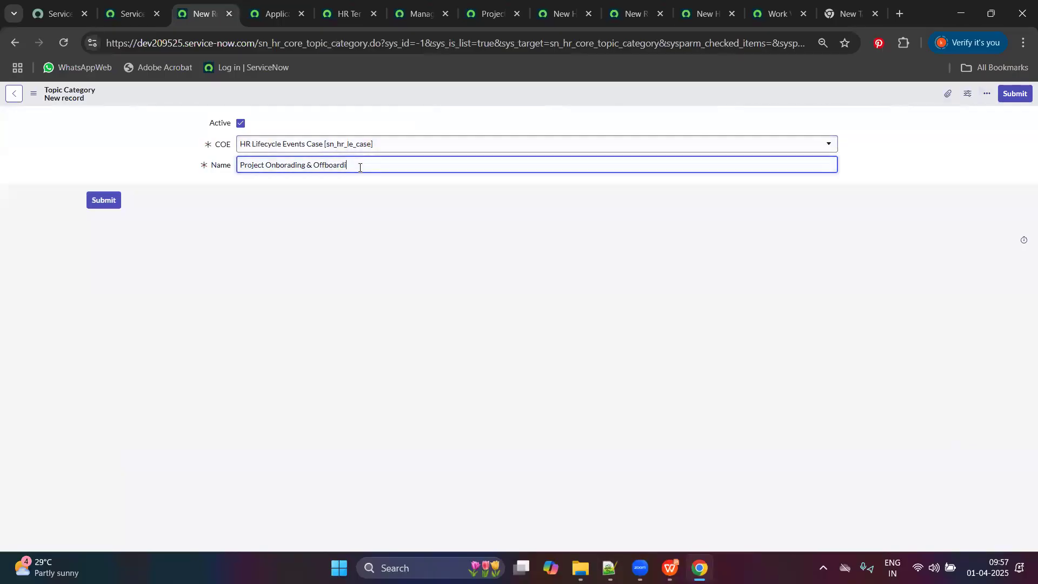
{"action": "left_click", "coordinate": [103, 201]}
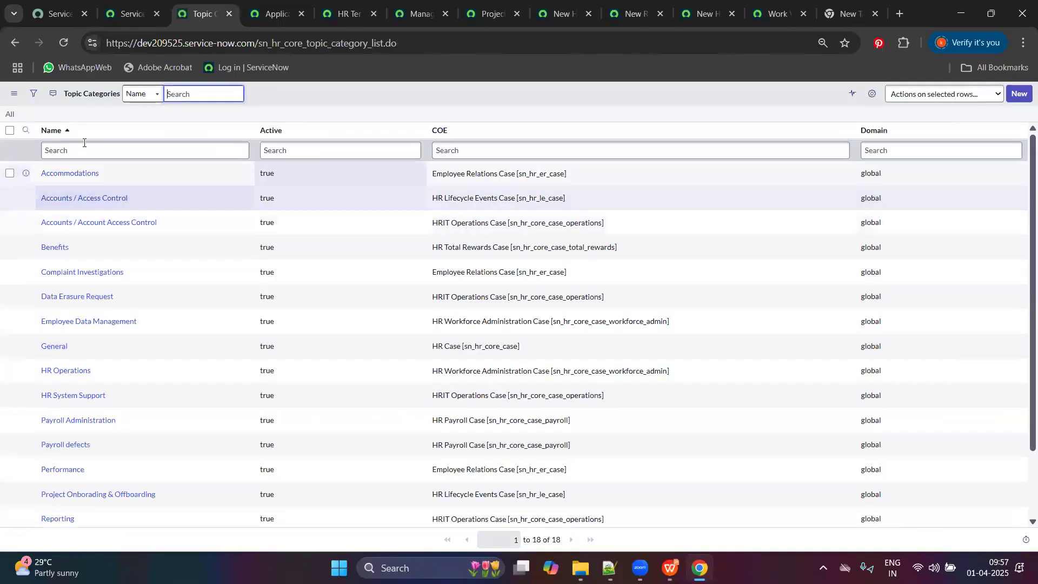
{"action": "left_click", "coordinate": [229, 13]}
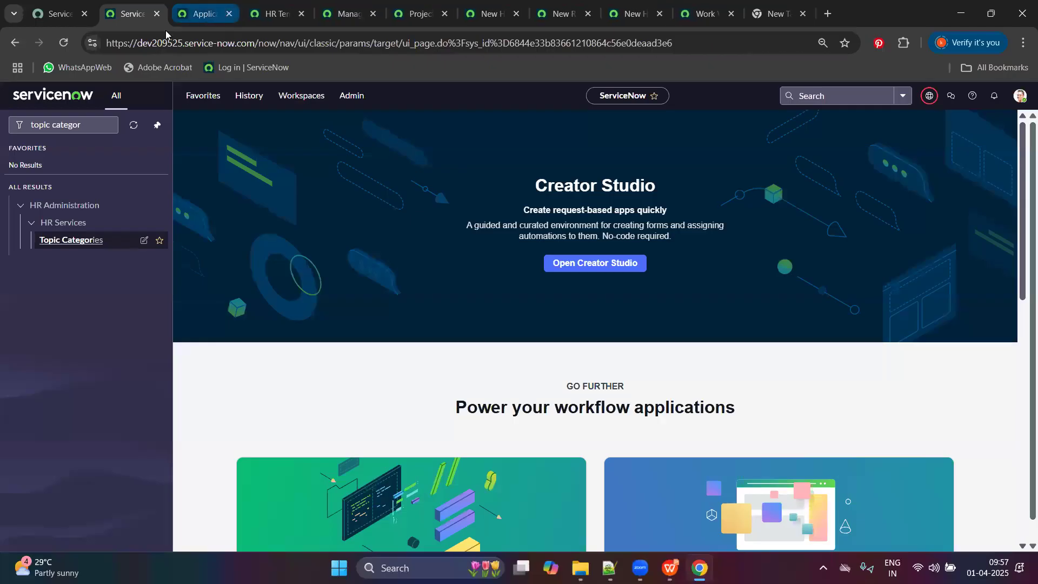
Step: Open the Topic Details list and filter it by topic categories containing project
{"action": "double_click", "coordinate": [64, 127]}
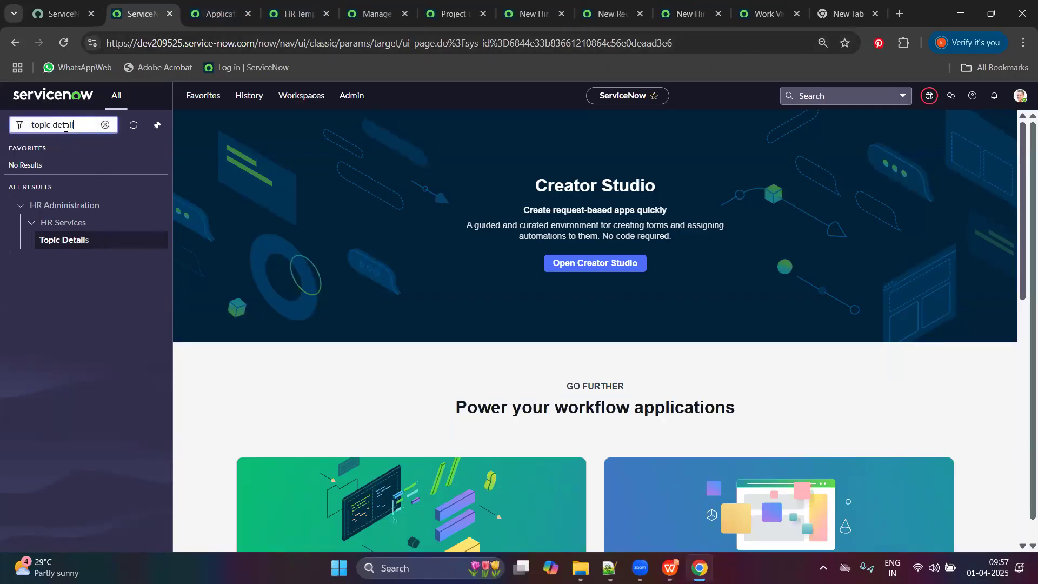
{"action": "left_click", "coordinate": [81, 241]}
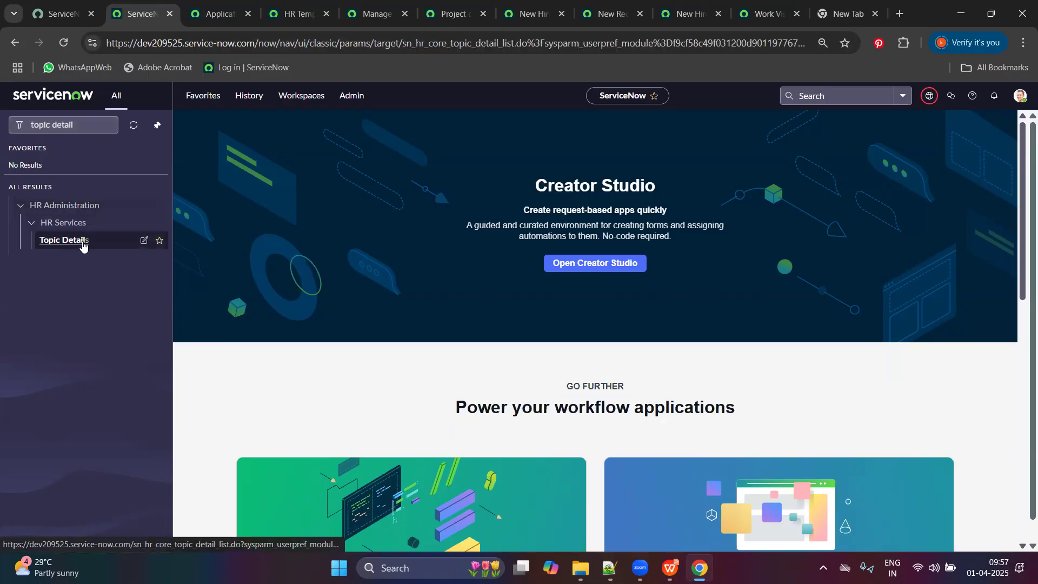
{"action": "left_click", "coordinate": [833, 178]}
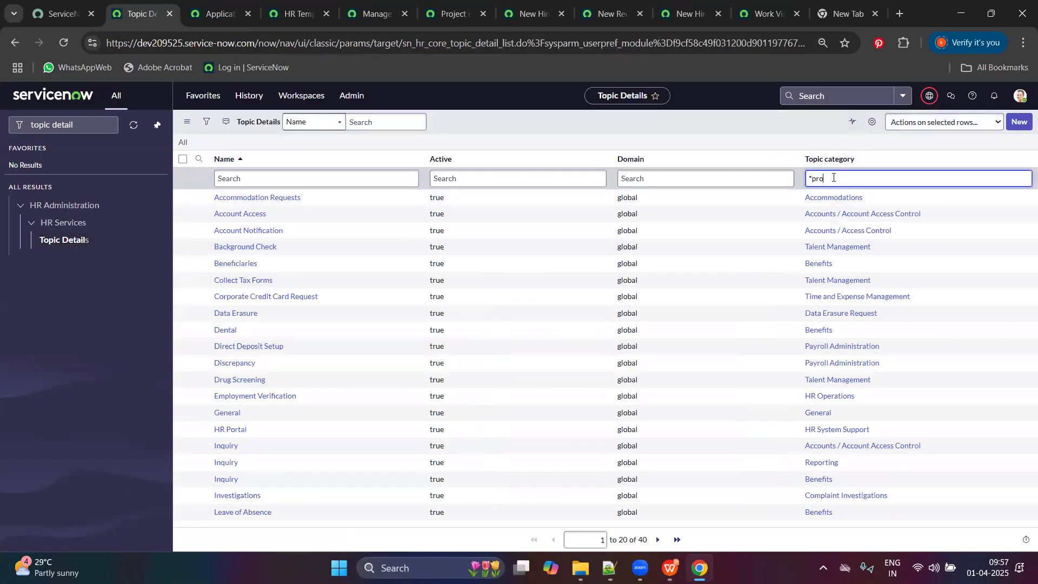
{"action": "key", "text": "Return"}
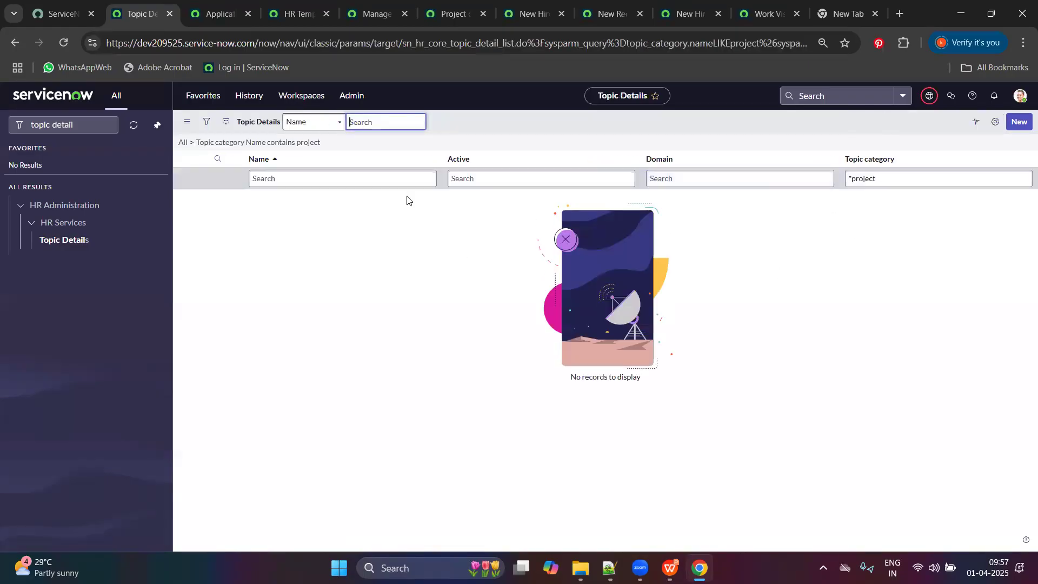
Step: Clear the topic details filter and start a new topic detail named Project onboarding
{"action": "left_click", "coordinate": [182, 143]}
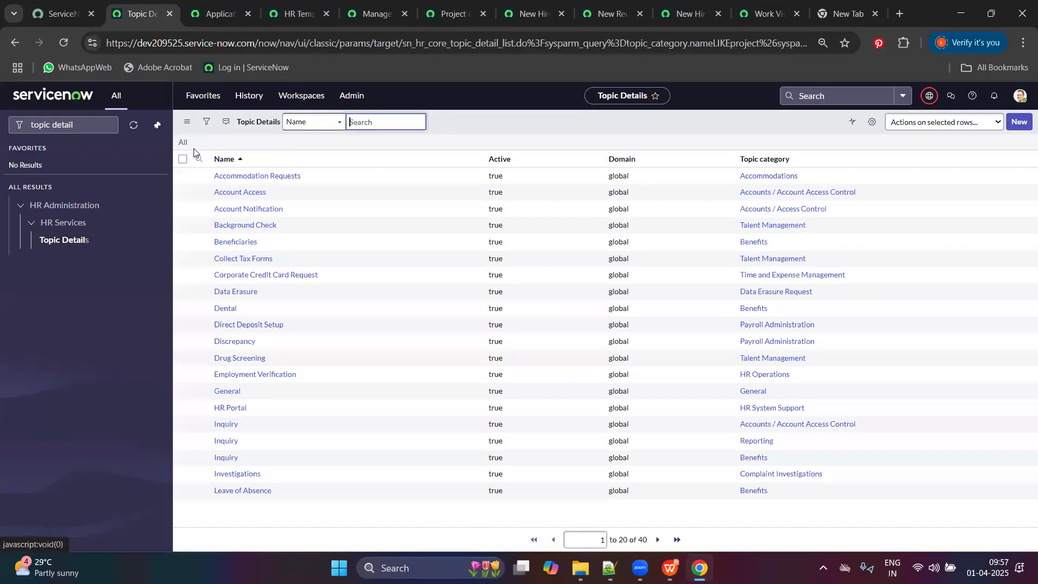
{"action": "left_click", "coordinate": [1020, 120]}
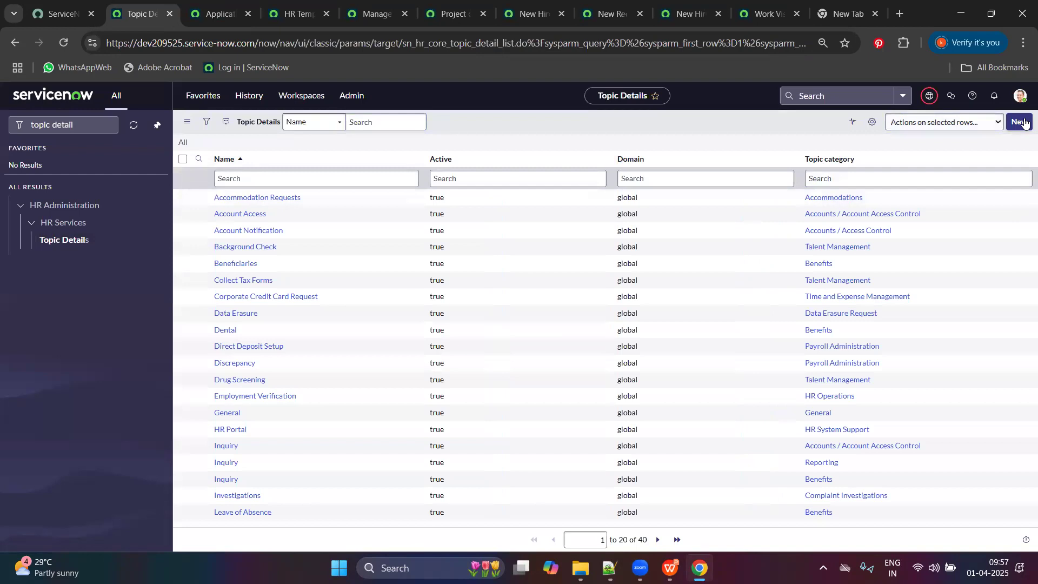
{"action": "left_click", "coordinate": [378, 168]}
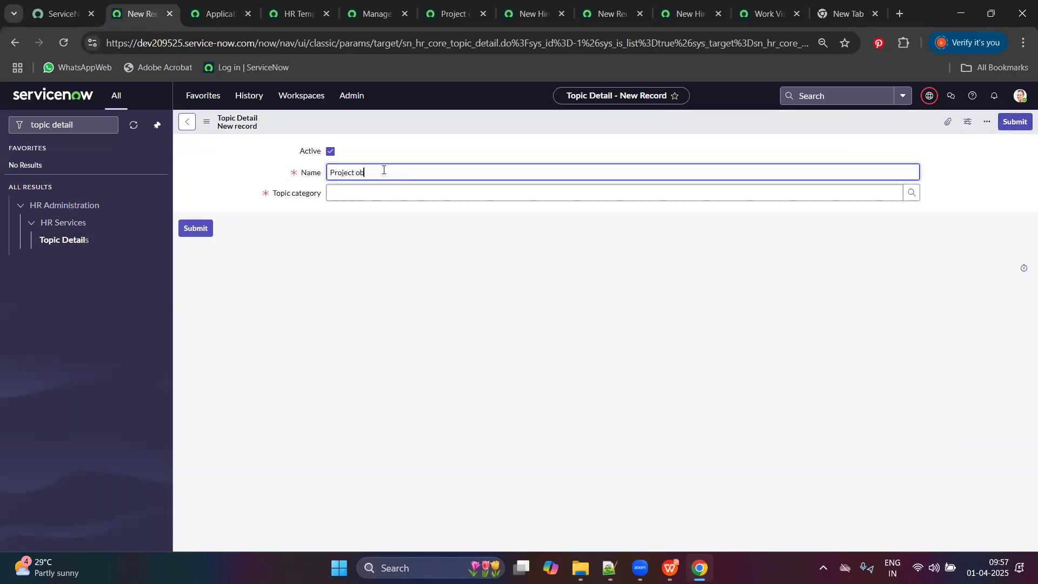
{"action": "left_click", "coordinate": [302, 285]}
Step: Set the topic detail's category to Project Onborading & Offboarding and submit the record
{"action": "left_click", "coordinate": [911, 193]}
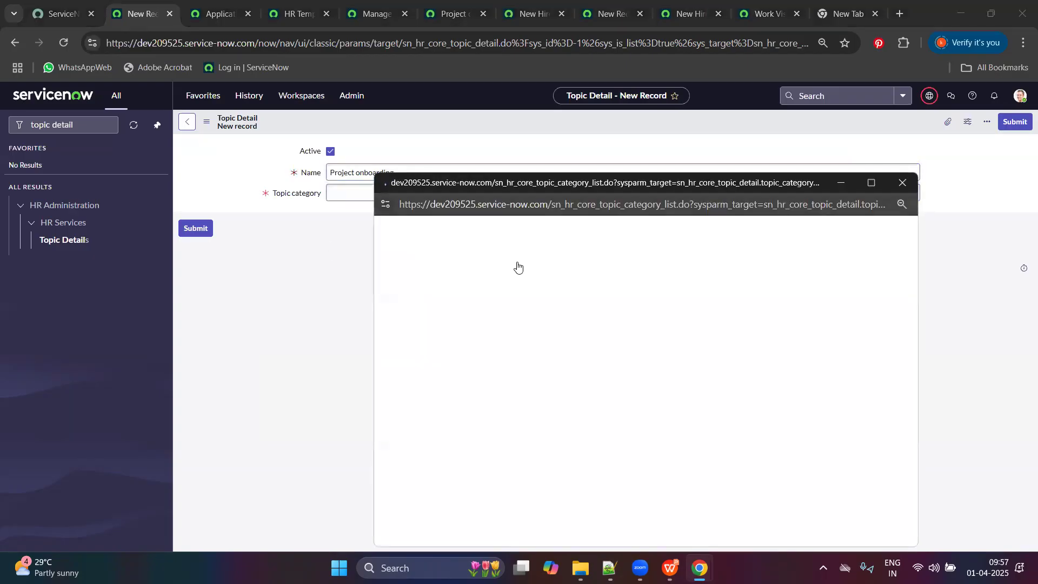
{"action": "left_click", "coordinate": [463, 283]}
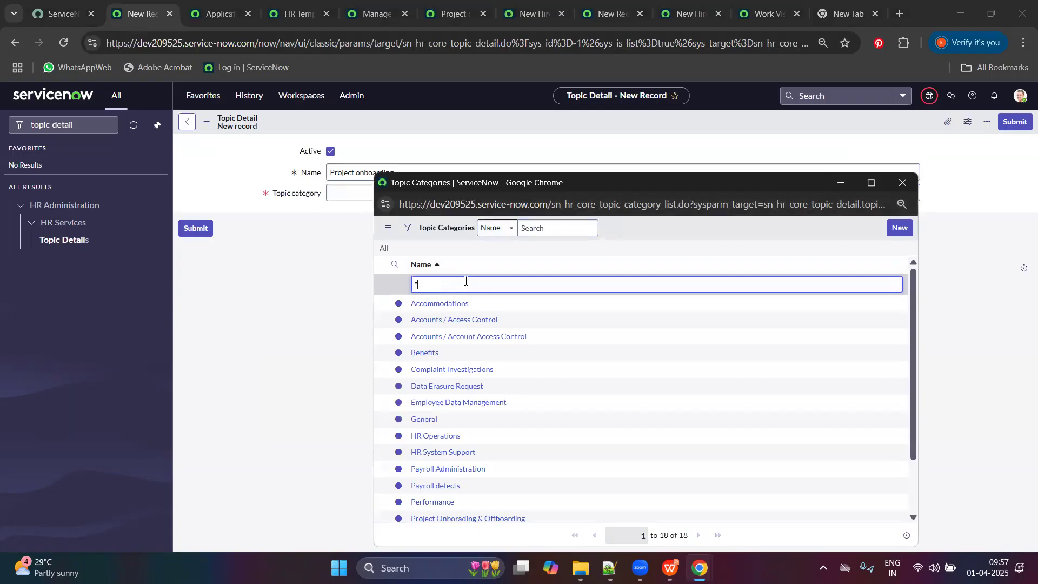
{"action": "key", "text": "Return"}
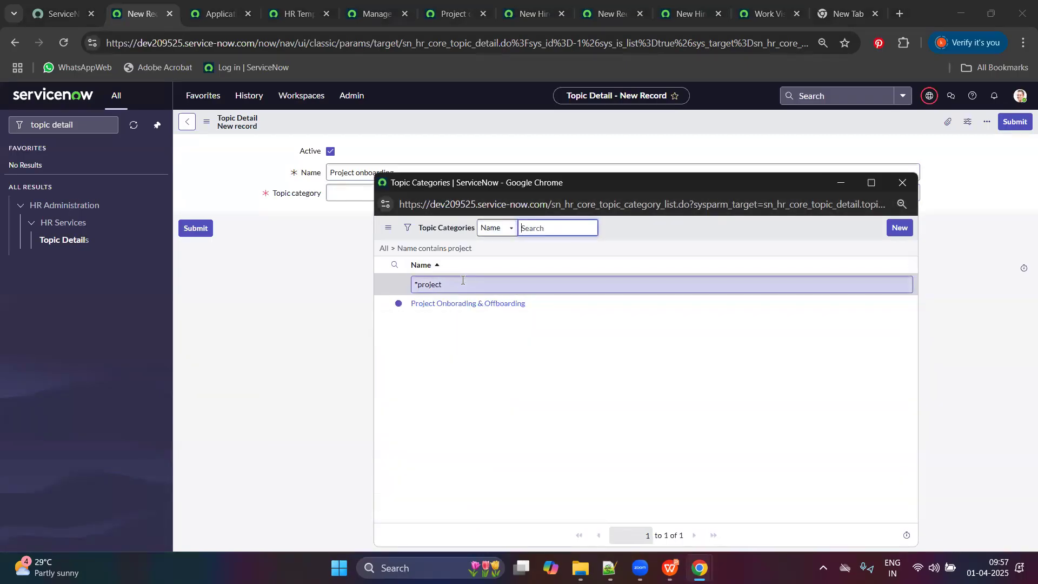
{"action": "left_click", "coordinate": [435, 302]}
{"action": "left_click", "coordinate": [199, 234]}
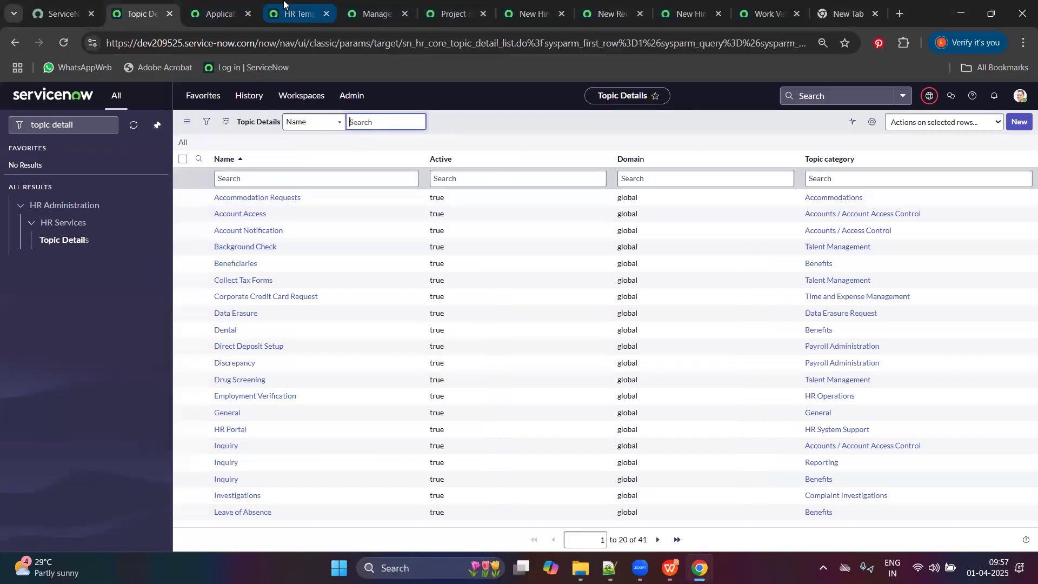
Step: Return to the new HR service record and set its topic detail to Project onboarding
{"action": "left_click", "coordinate": [443, 3]}
{"action": "left_click", "coordinate": [527, 13]}
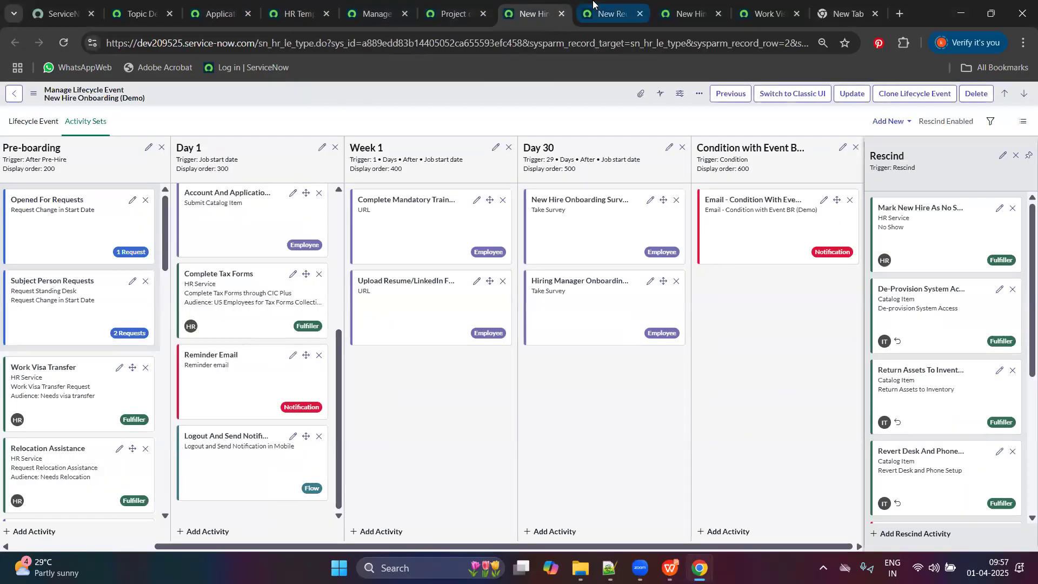
{"action": "left_click", "coordinate": [608, 13]}
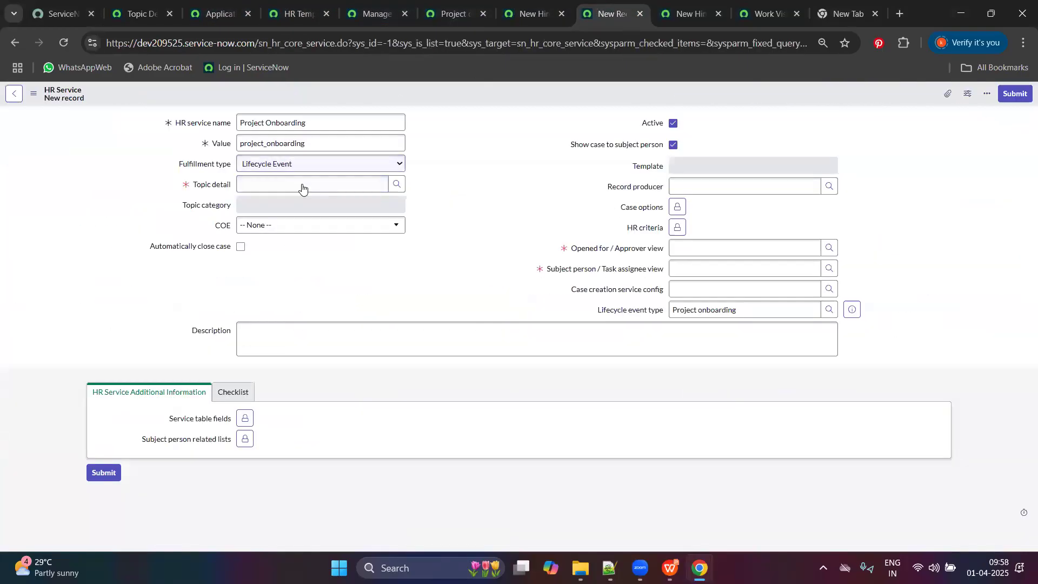
{"action": "left_click", "coordinate": [397, 184]}
{"action": "left_click", "coordinate": [118, 285]}
{"action": "type", "text": "*project"}
{"action": "right_click", "coordinate": [119, 287]}
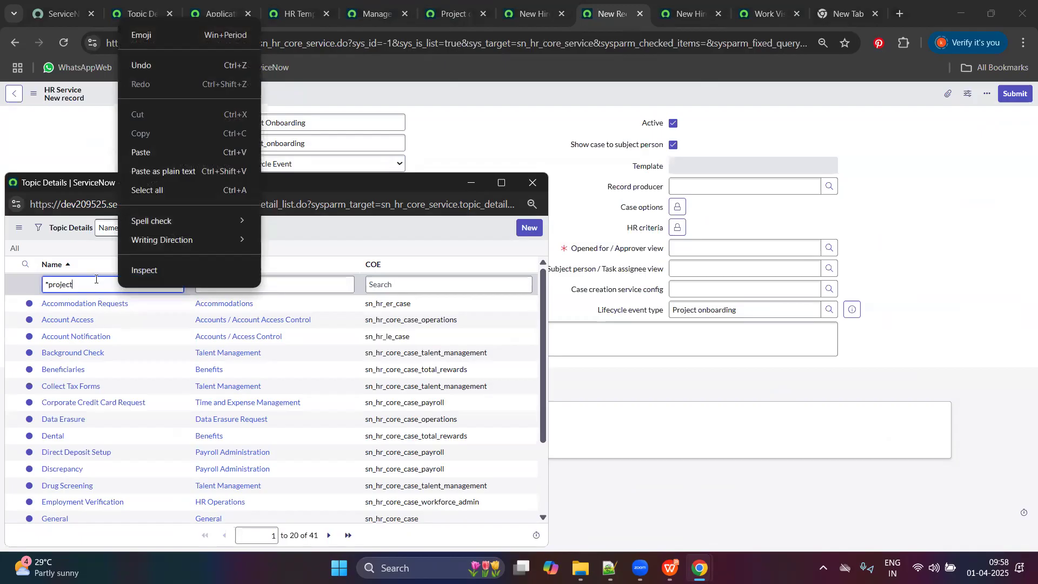
{"action": "key", "text": "Escape"}
{"action": "key", "text": "Return"}
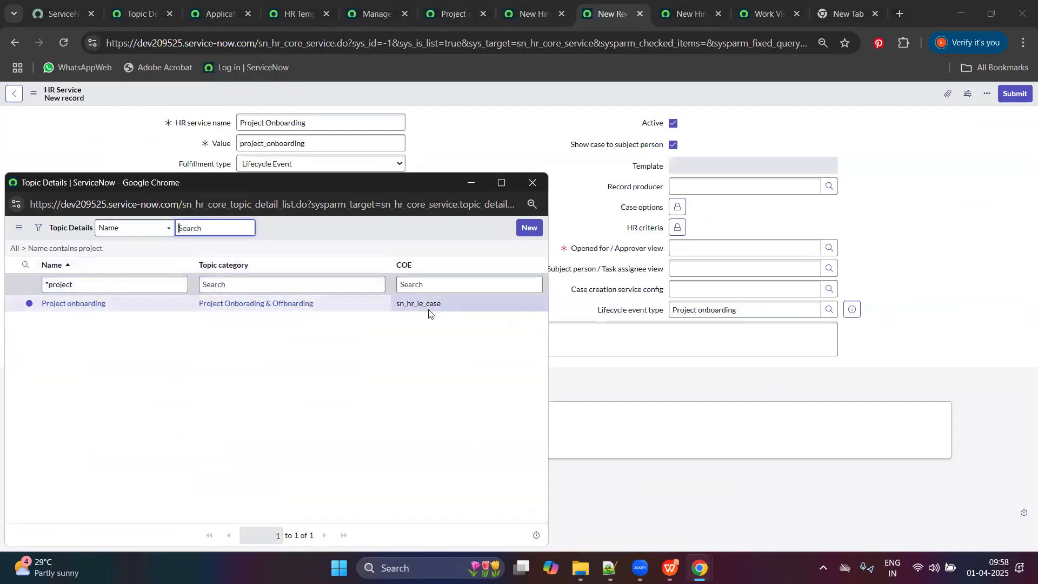
{"action": "left_click", "coordinate": [79, 304]}
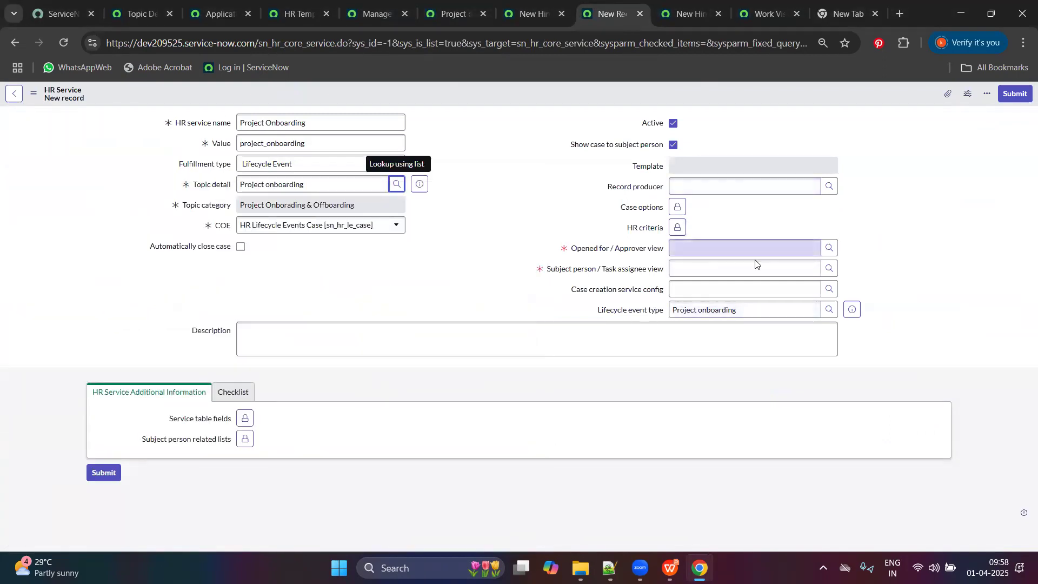
Step: Set the Opened for / Approver and Subject person / Task assignee views to Default for opened for/approver and submit the HR service
{"action": "left_click", "coordinate": [786, 248]}
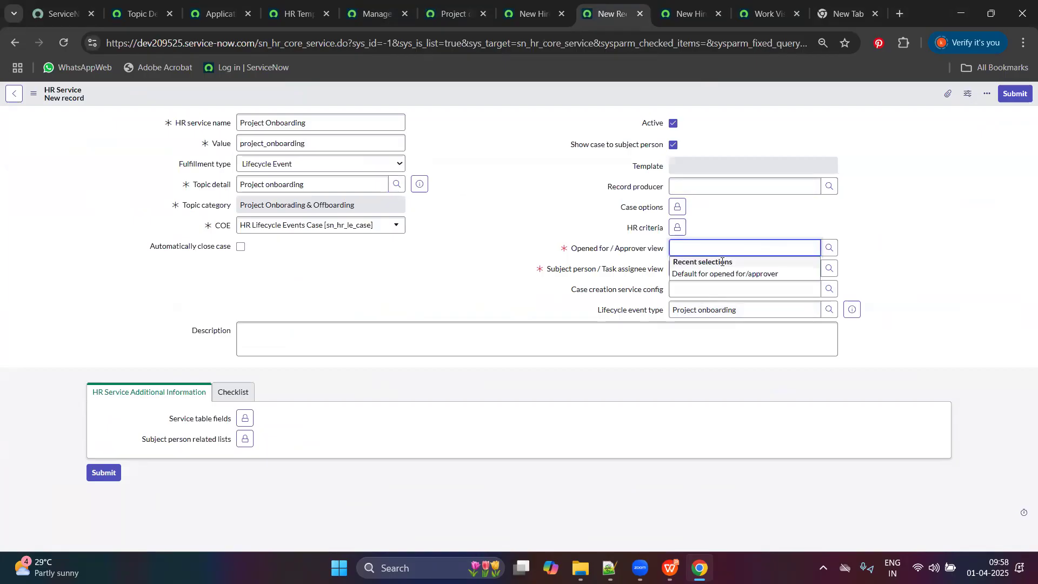
{"action": "left_click", "coordinate": [719, 273]}
{"action": "left_click", "coordinate": [690, 295]}
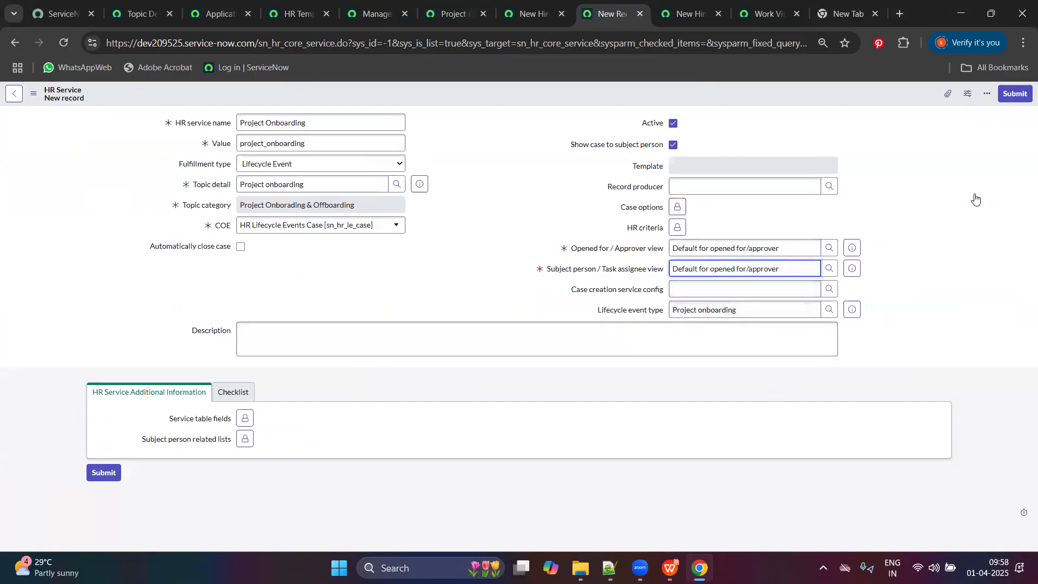
{"action": "left_click", "coordinate": [1015, 94]}
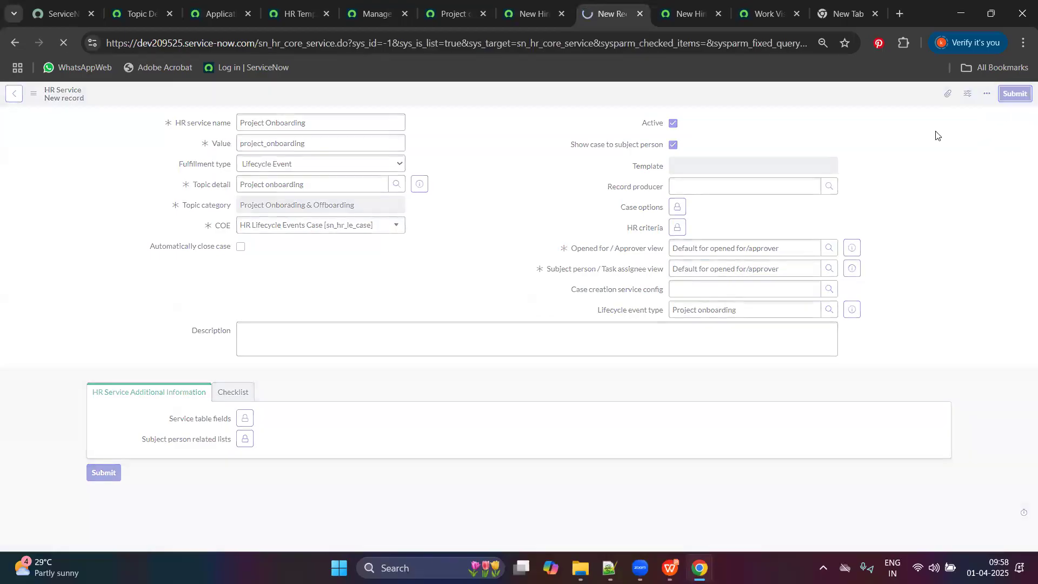
Step: Find Create New Case under HR Case Management in the navigator and open it in a new tab
{"action": "left_click_drag", "start_coordinate": [115, 164], "coordinate": [42, 169]}
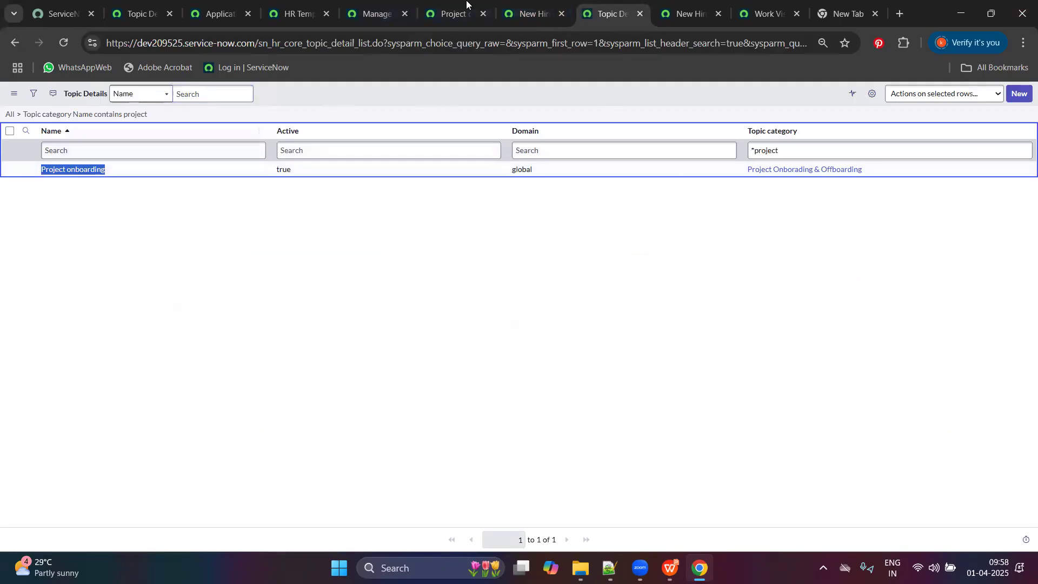
{"action": "left_click", "coordinate": [75, 4]}
{"action": "left_click", "coordinate": [167, 4]}
{"action": "left_click", "coordinate": [184, 4]}
{"action": "left_click", "coordinate": [166, 3]}
{"action": "left_click_drag", "start_coordinate": [76, 125], "coordinate": [31, 125]}
{"action": "type", "text": "HR case"}
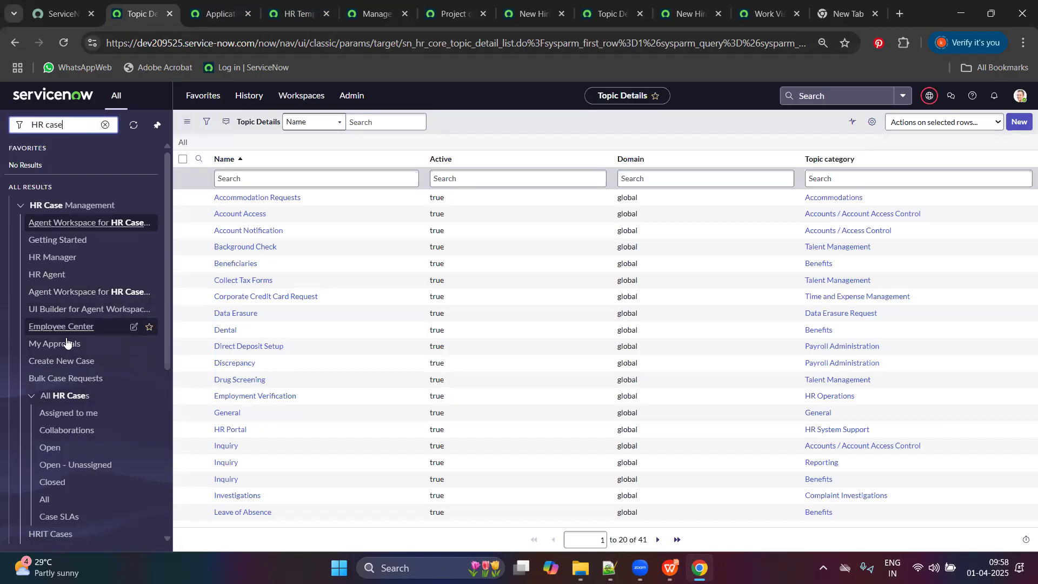
{"action": "left_click", "coordinate": [61, 360]}
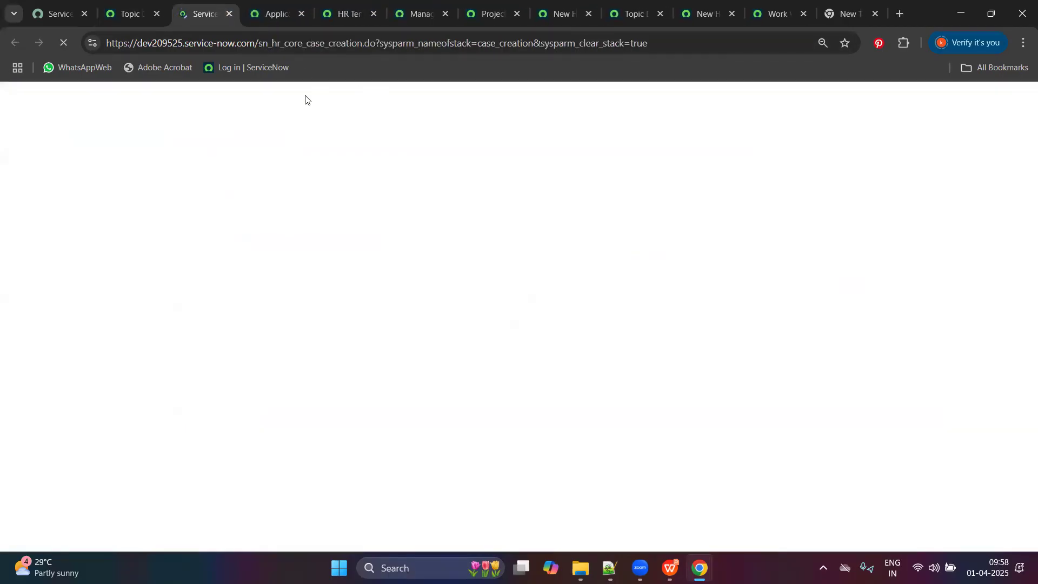
Step: Search for the employee by name and select them for the new case
{"action": "left_click", "coordinate": [443, 158]}
{"action": "type", "text": "sant"}
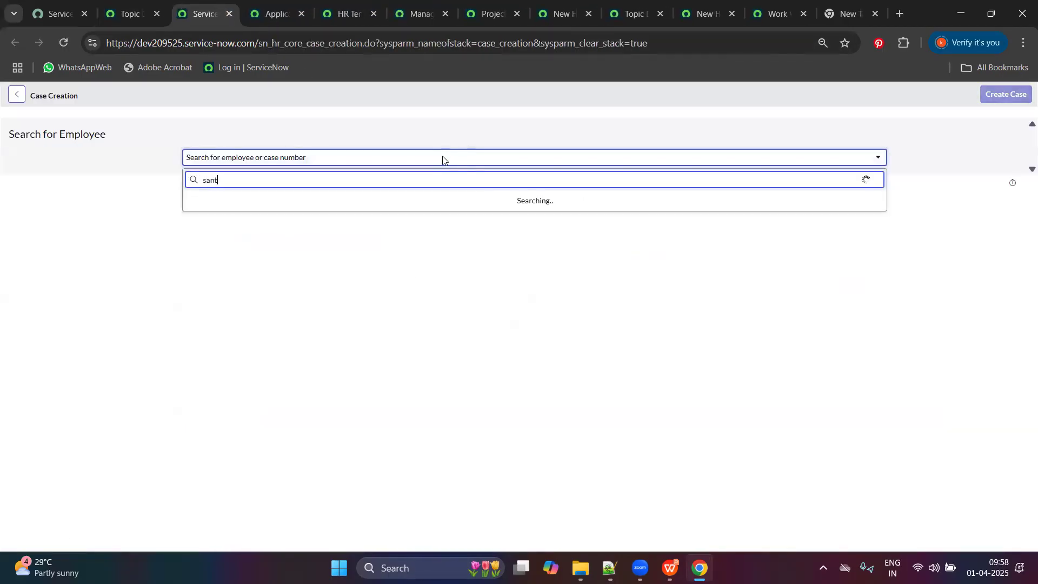
{"action": "left_click", "coordinate": [341, 197]}
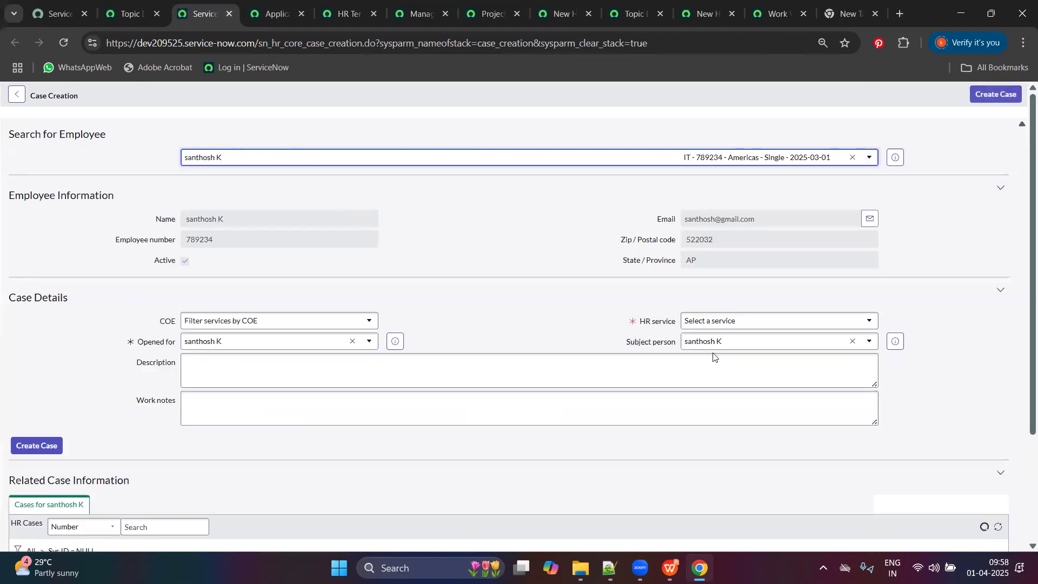
Step: Set the COE to HR Lifecycle Events Case and the HR service to Project Onboarding, and create the case
{"action": "left_click", "coordinate": [714, 324]}
{"action": "left_click", "coordinate": [331, 301]}
{"action": "left_click", "coordinate": [308, 321]}
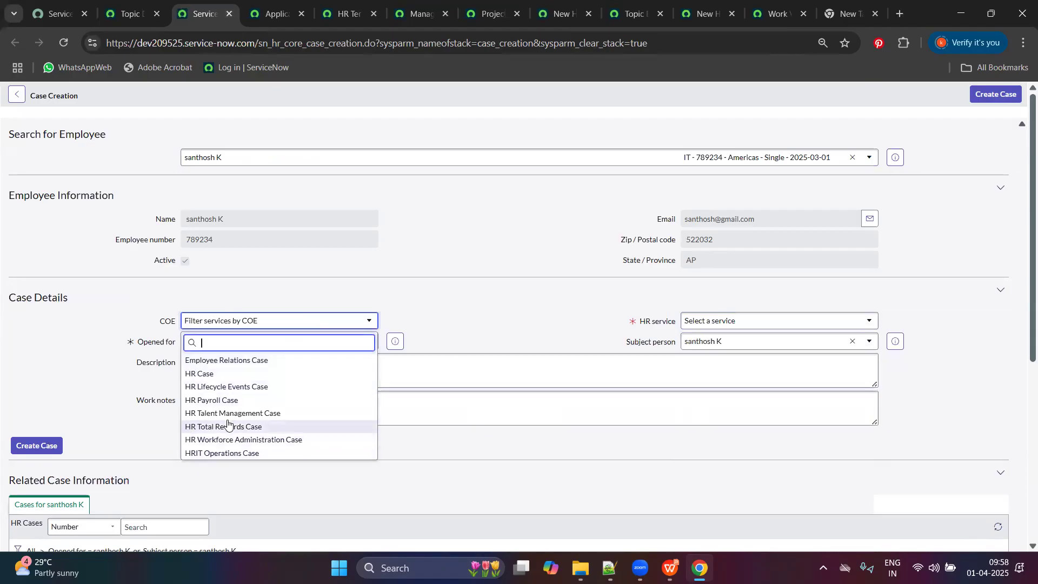
{"action": "left_click", "coordinate": [226, 386]}
{"action": "left_click", "coordinate": [741, 322]}
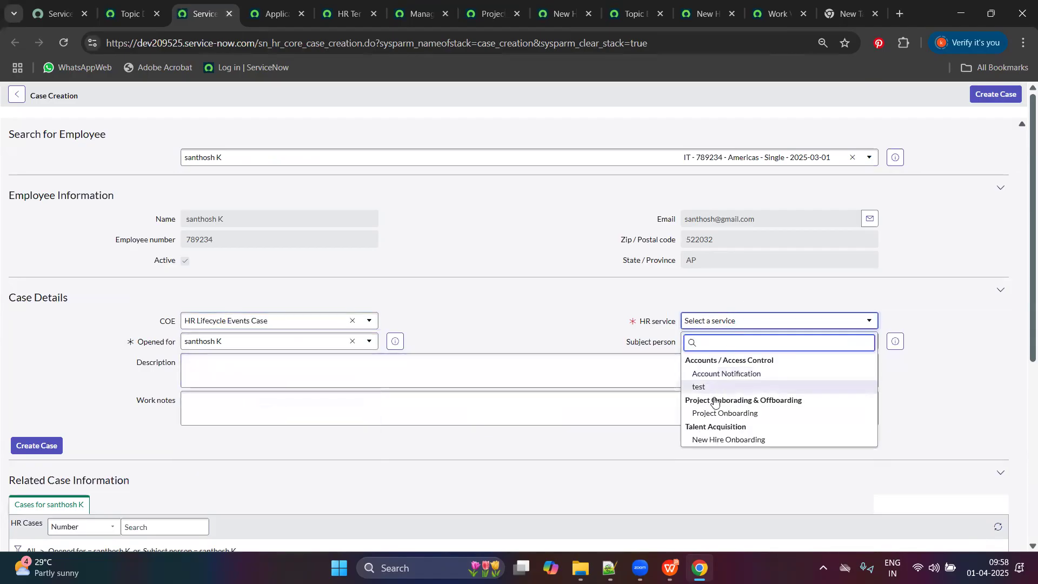
{"action": "left_click", "coordinate": [724, 414]}
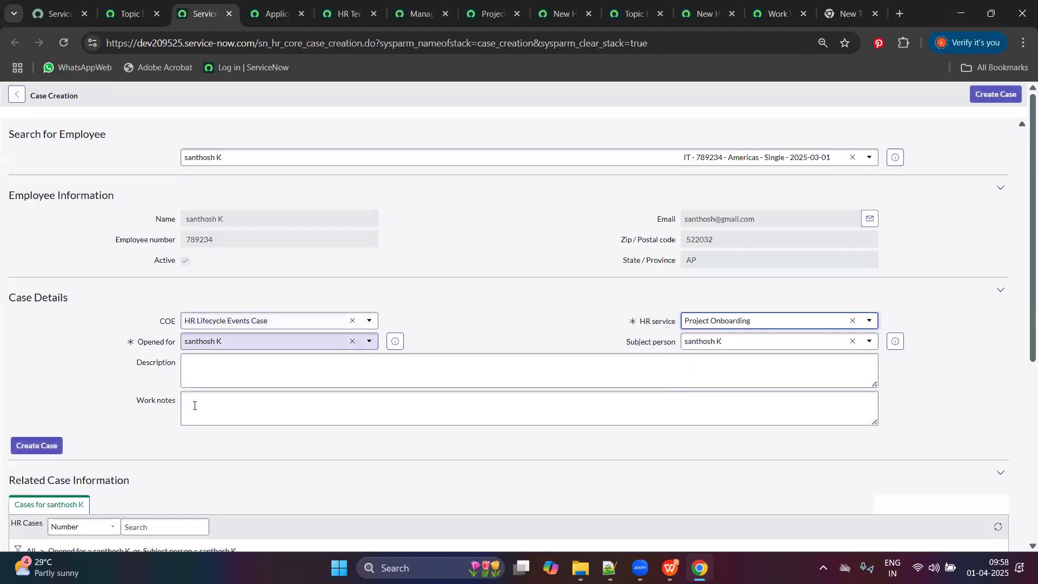
{"action": "left_click", "coordinate": [35, 446]}
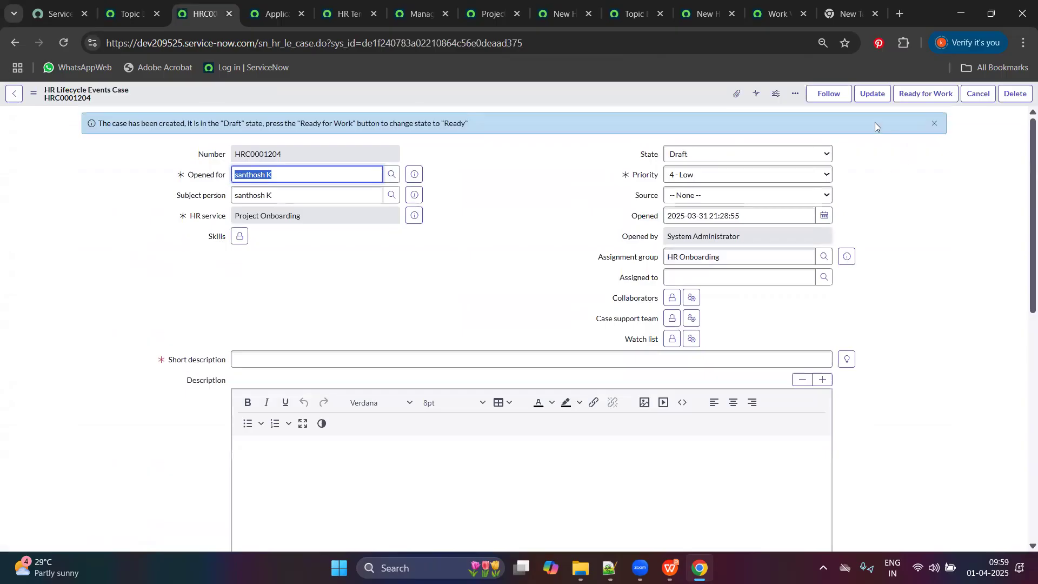
Step: Mark the case ready for work with the short description "This is test for Hr life cycle events" and save it
{"action": "scroll", "coordinate": [267, 398], "scroll_direction": "down", "scroll_amount": 10}
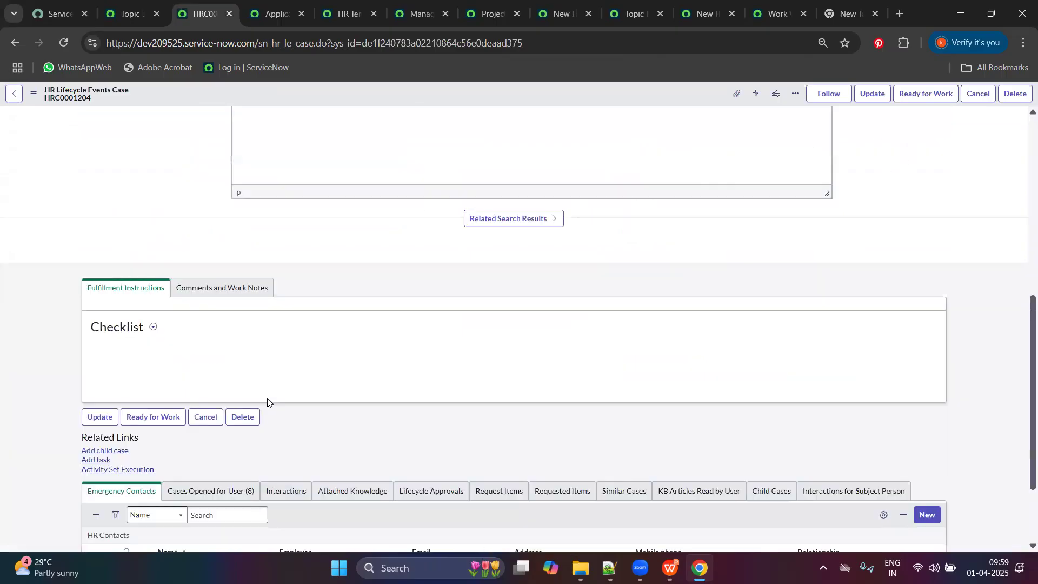
{"action": "scroll", "coordinate": [264, 401], "scroll_direction": "up", "scroll_amount": 10}
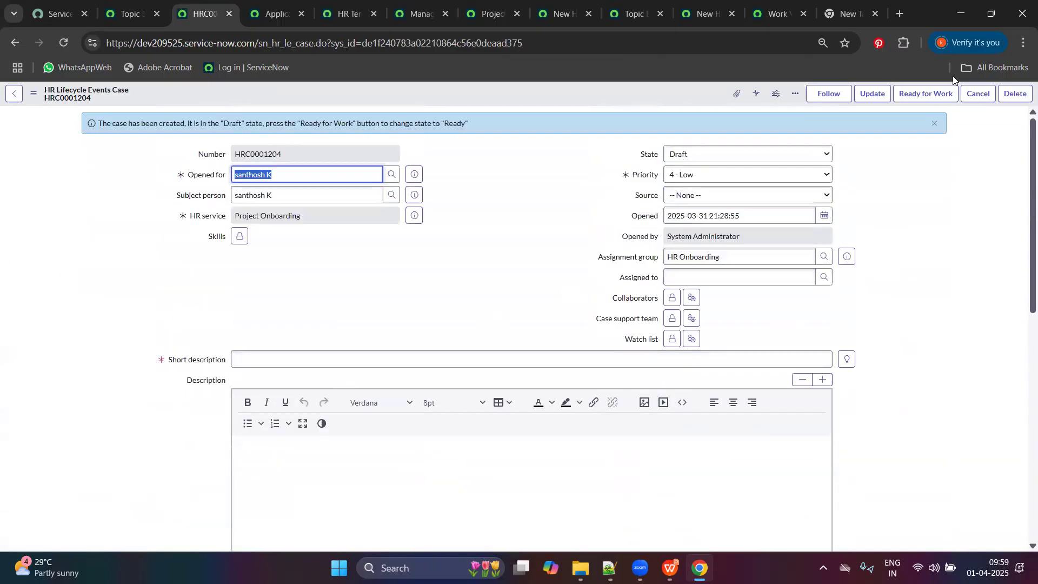
{"action": "left_click", "coordinate": [906, 102]}
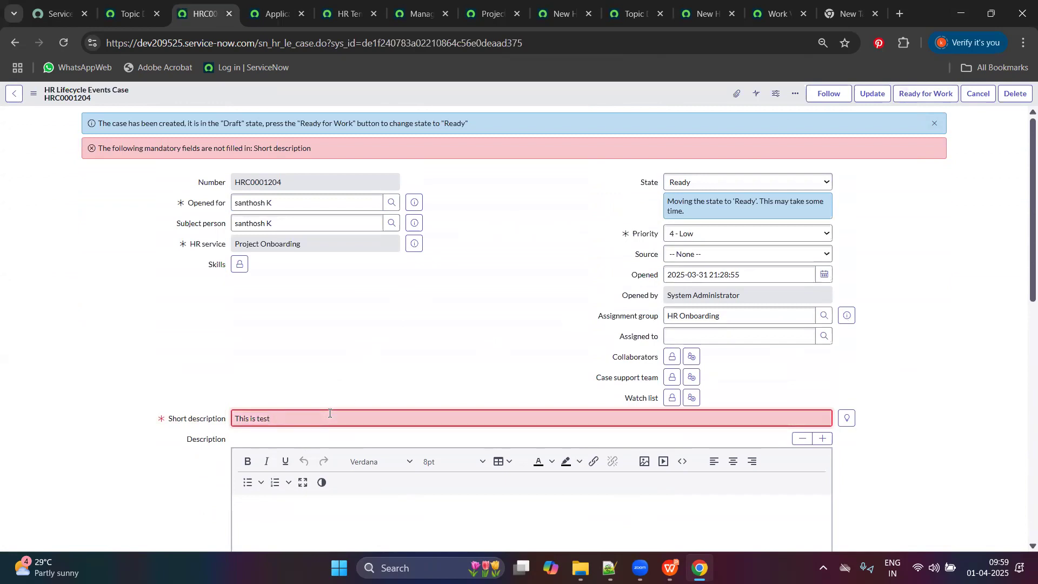
{"action": "type", "text": "r"}
{"action": "right_click", "coordinate": [329, 412]}
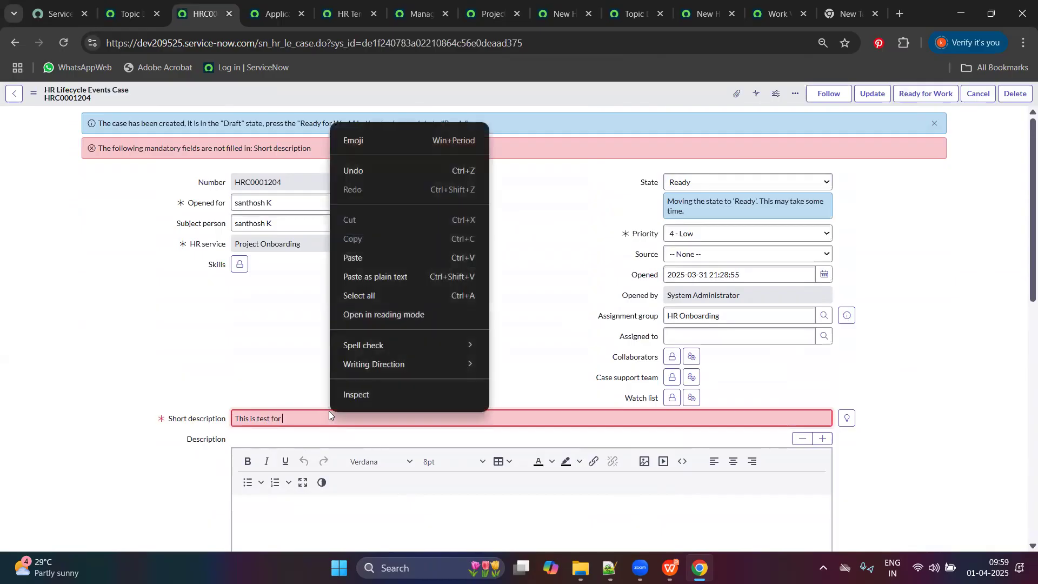
{"action": "left_click", "coordinate": [292, 426]}
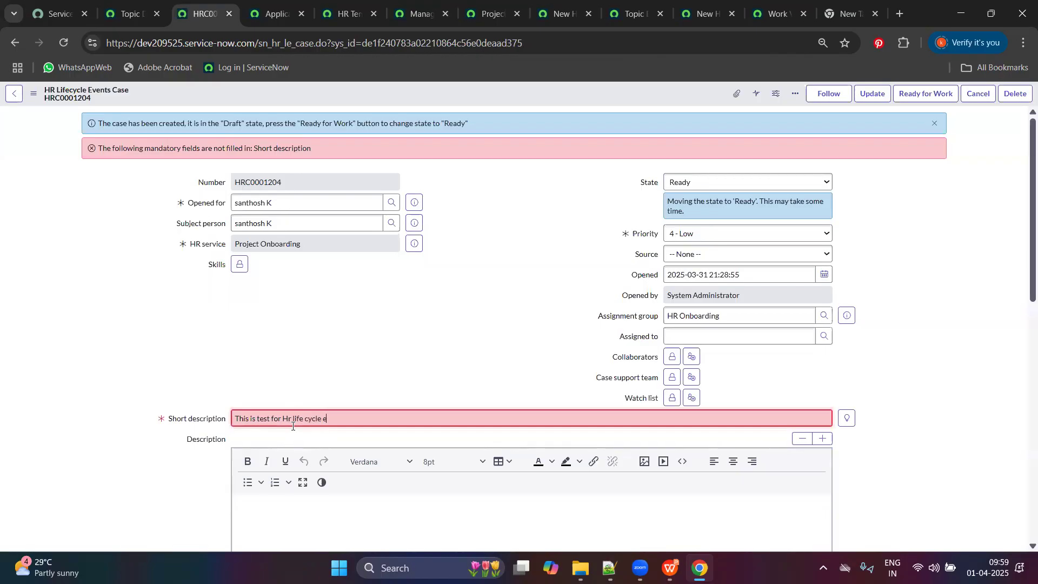
{"action": "type", "text": "s"}
{"action": "right_click", "coordinate": [668, 89]}
{"action": "left_click", "coordinate": [666, 85]}
{"action": "right_click", "coordinate": [666, 85]}
{"action": "left_click", "coordinate": [680, 90]}
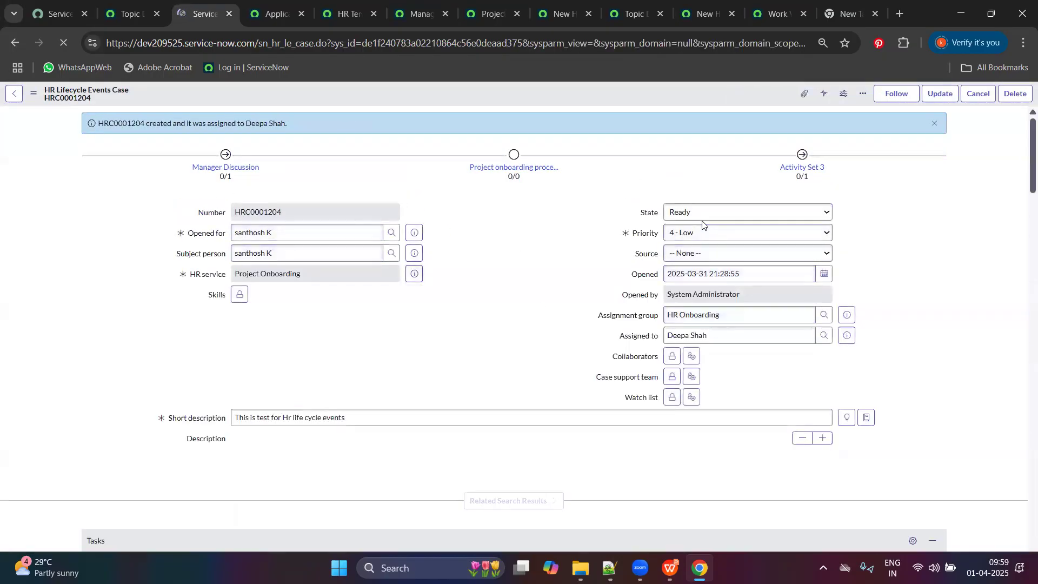
Step: Examine the progress of the case's activity sets and the HR task listed under Tasks
{"action": "left_click_drag", "start_coordinate": [65, 161], "coordinate": [908, 179]}
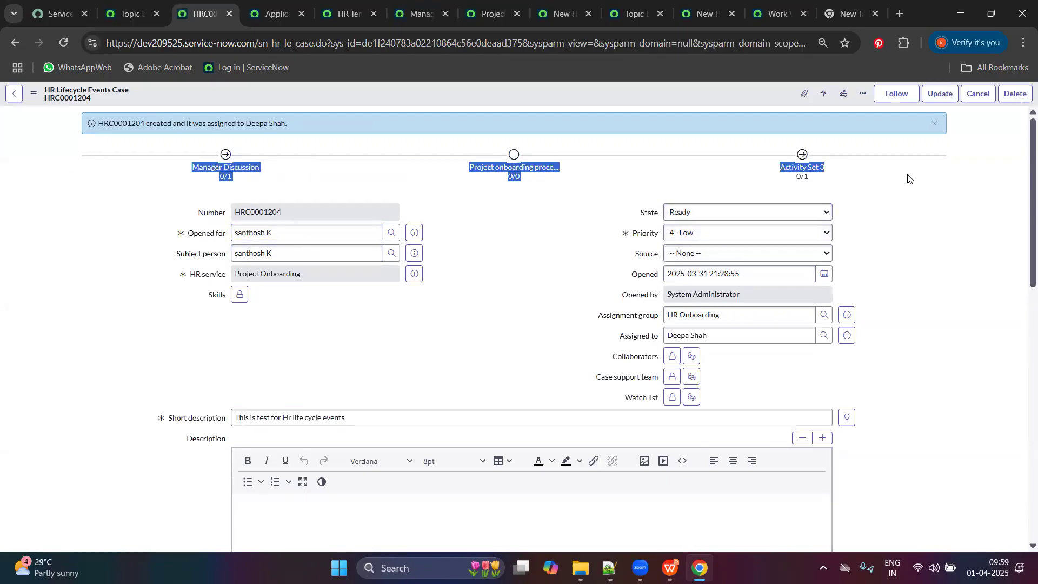
{"action": "scroll", "coordinate": [637, 314], "scroll_direction": "down", "scroll_amount": 6}
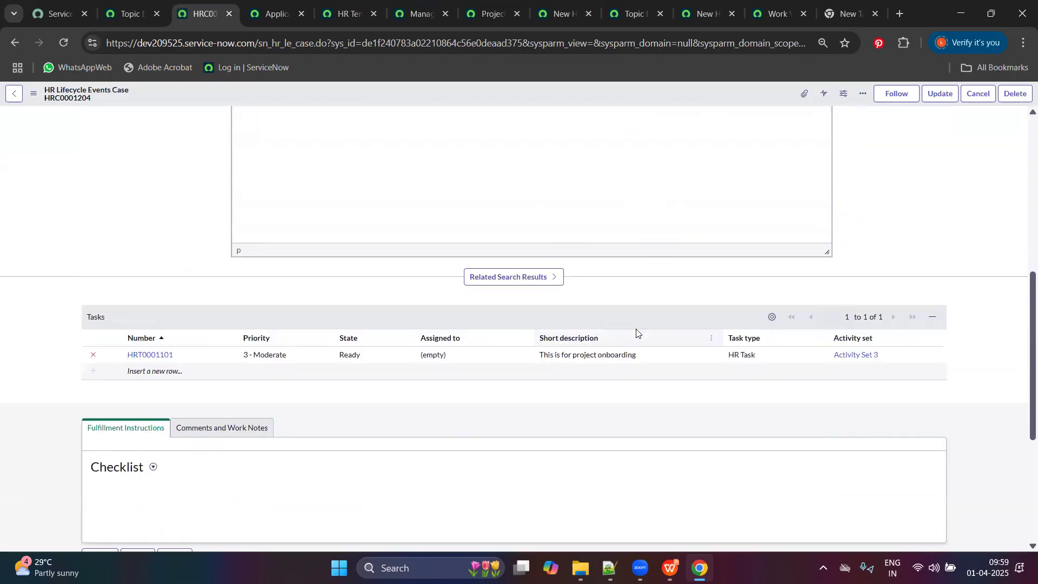
{"action": "scroll", "coordinate": [586, 394], "scroll_direction": "up", "scroll_amount": 8}
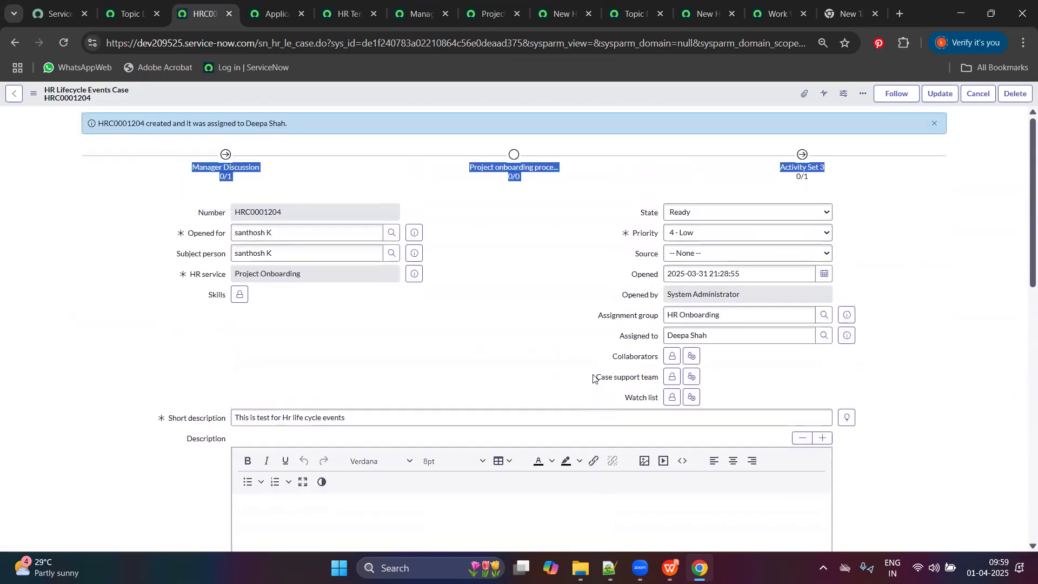
{"action": "left_click", "coordinate": [518, 277]}
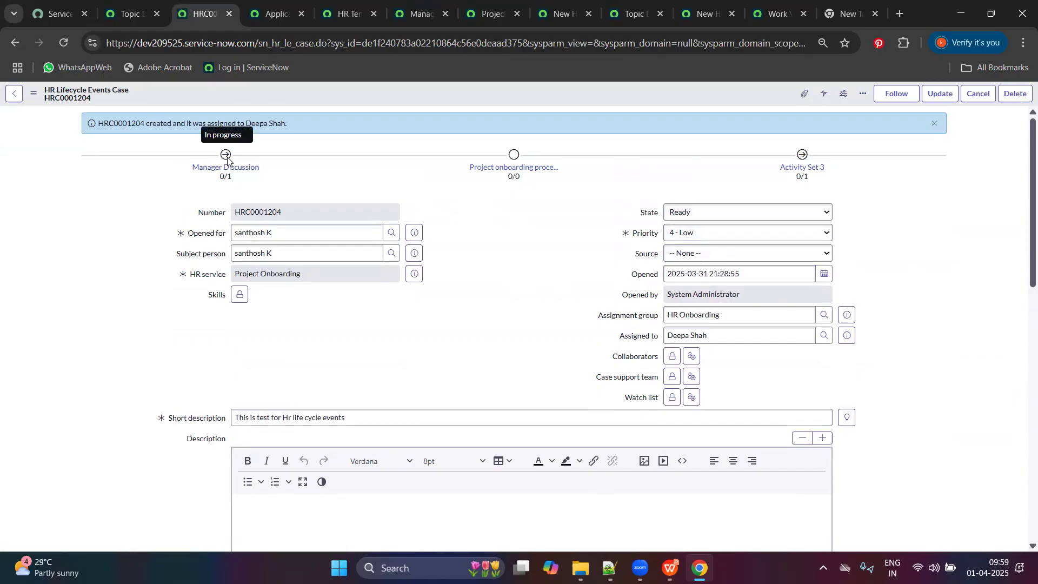
{"action": "left_click_drag", "start_coordinate": [205, 155], "coordinate": [238, 180]}
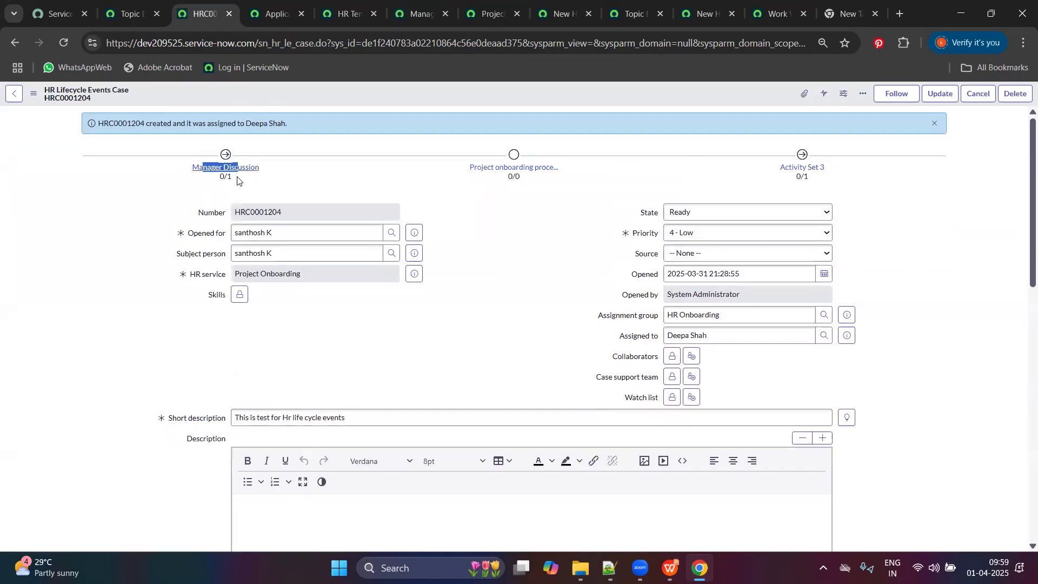
{"action": "left_click_drag", "start_coordinate": [492, 164], "coordinate": [514, 158]}
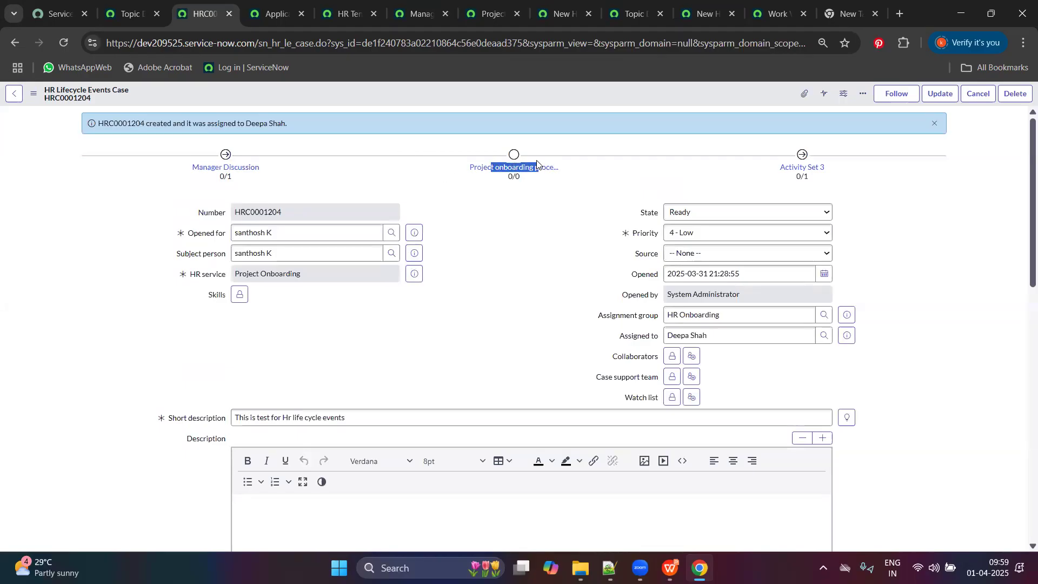
{"action": "left_click_drag", "start_coordinate": [778, 169], "coordinate": [839, 169]}
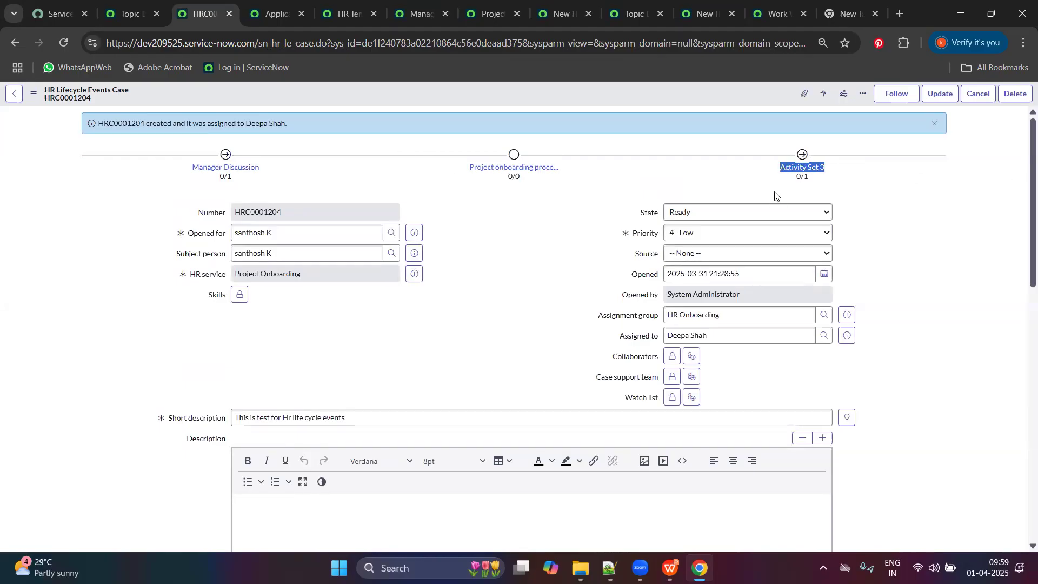
{"action": "left_click", "coordinate": [744, 216]}
{"action": "left_click", "coordinate": [576, 237]}
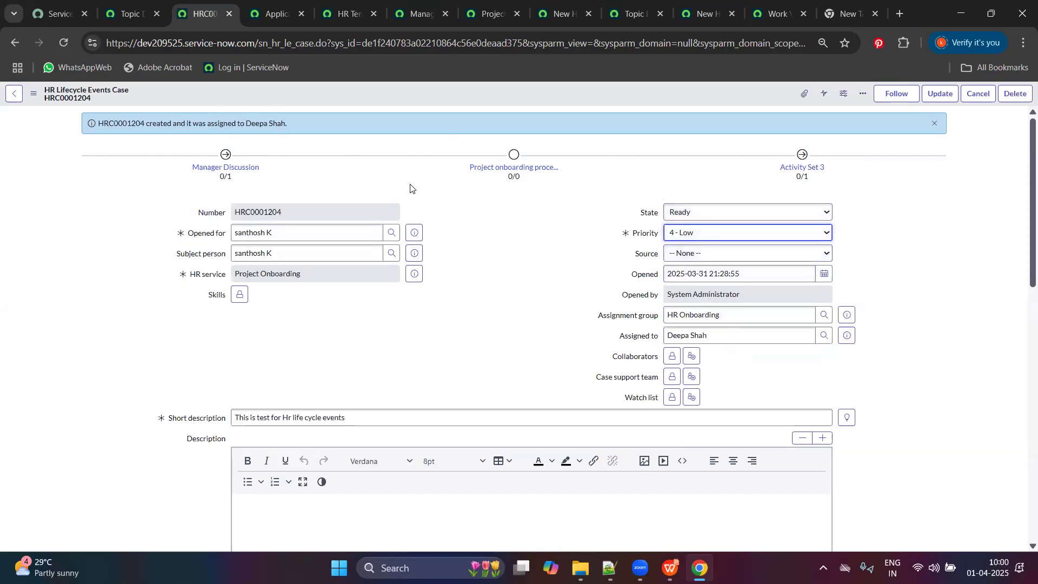
Step: Set the state of the case's requested lifecycle approval to Approved
{"action": "scroll", "coordinate": [357, 216], "scroll_direction": "down", "scroll_amount": 5}
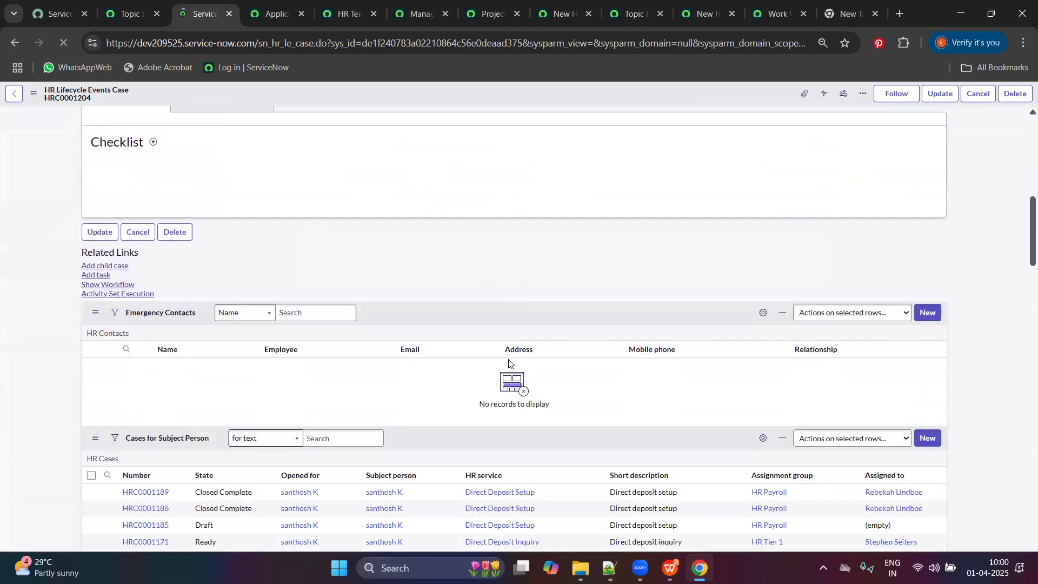
{"action": "scroll", "coordinate": [530, 414], "scroll_direction": "down", "scroll_amount": 8}
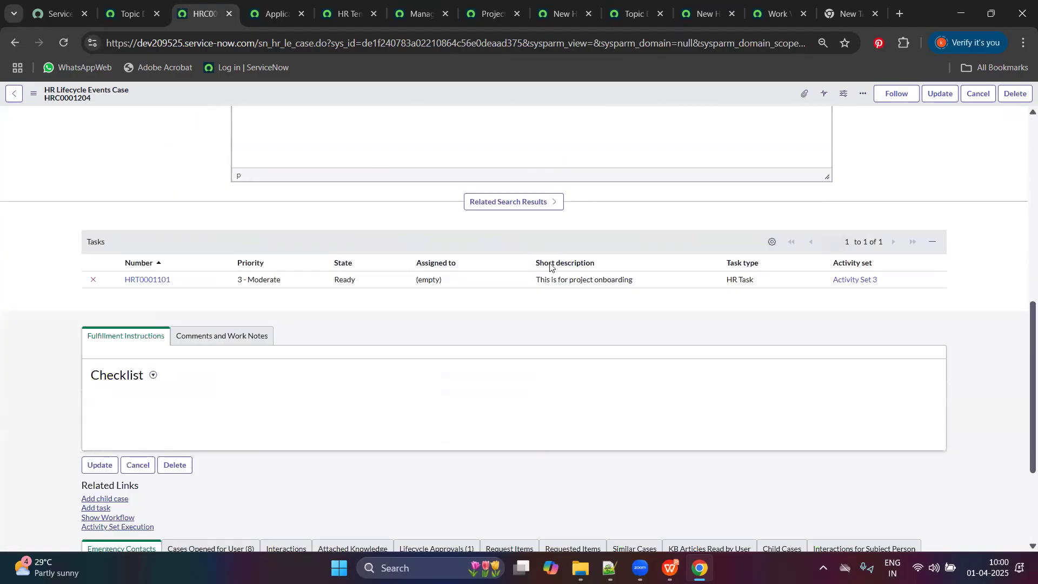
{"action": "left_click", "coordinate": [428, 381]}
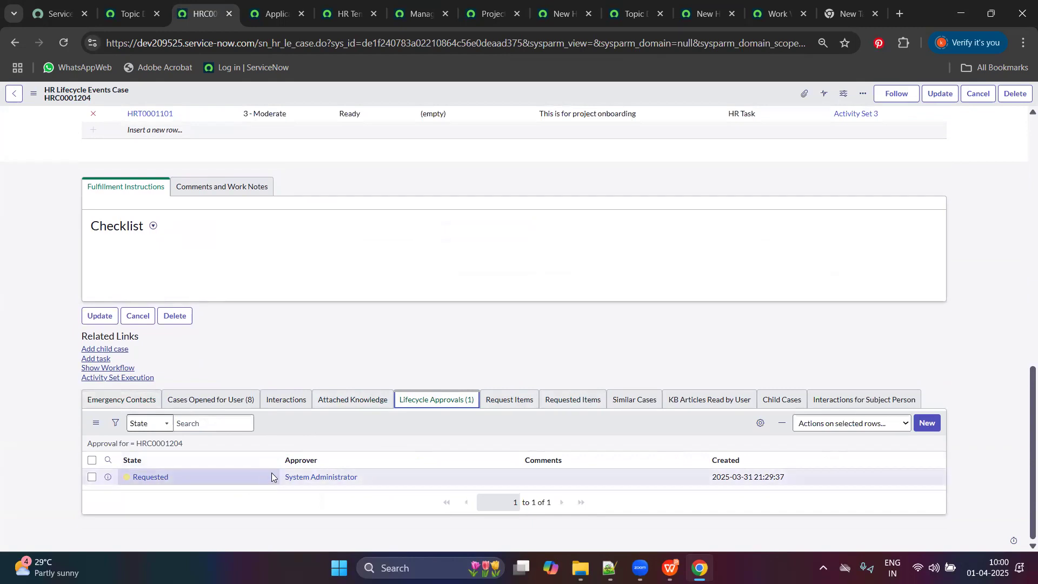
{"action": "left_click", "coordinate": [201, 480]}
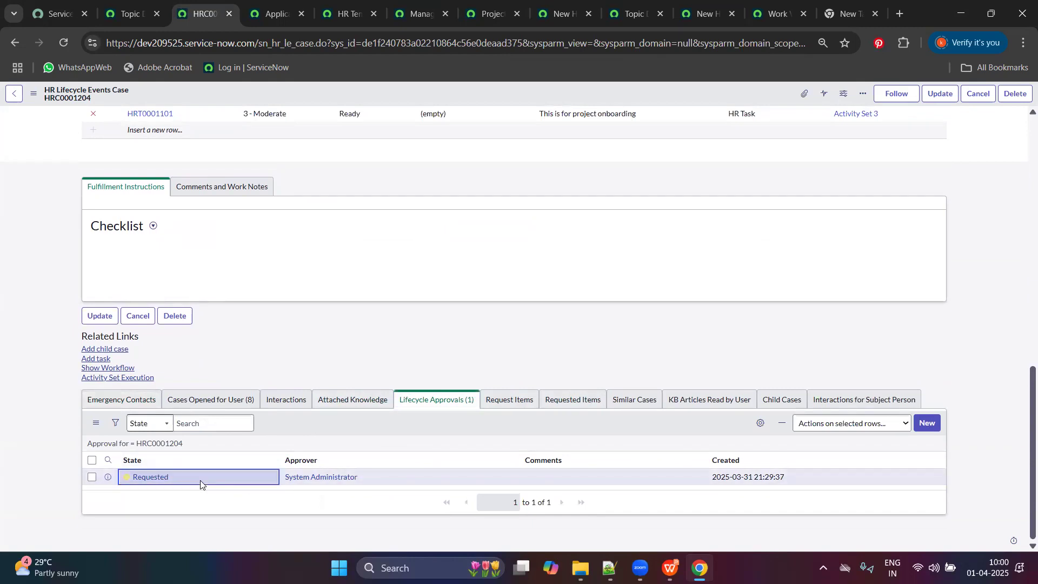
{"action": "double_click", "coordinate": [201, 481]}
{"action": "left_click", "coordinate": [196, 481]}
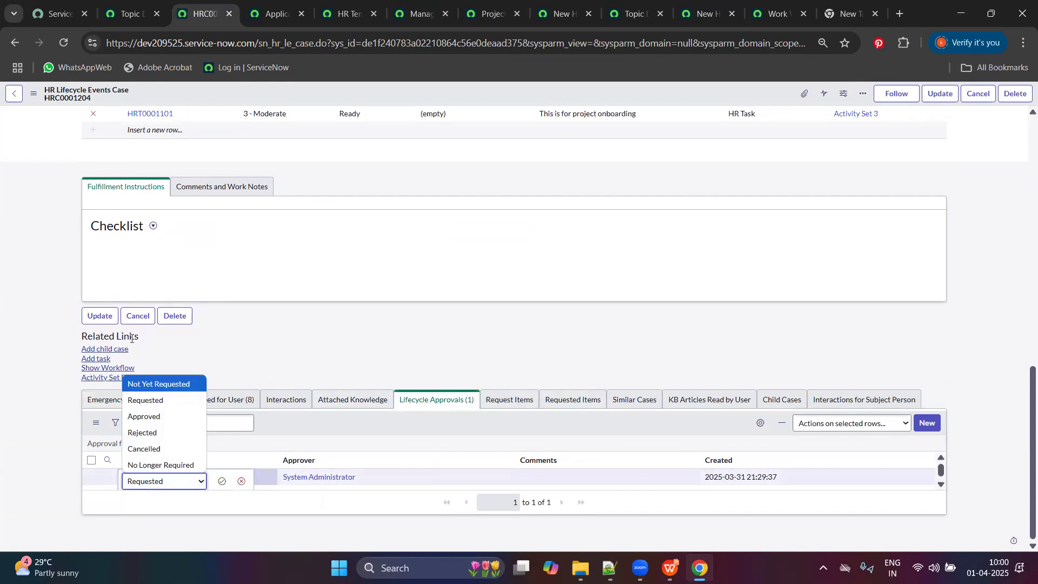
{"action": "left_click", "coordinate": [155, 416]}
{"action": "left_click", "coordinate": [221, 480]}
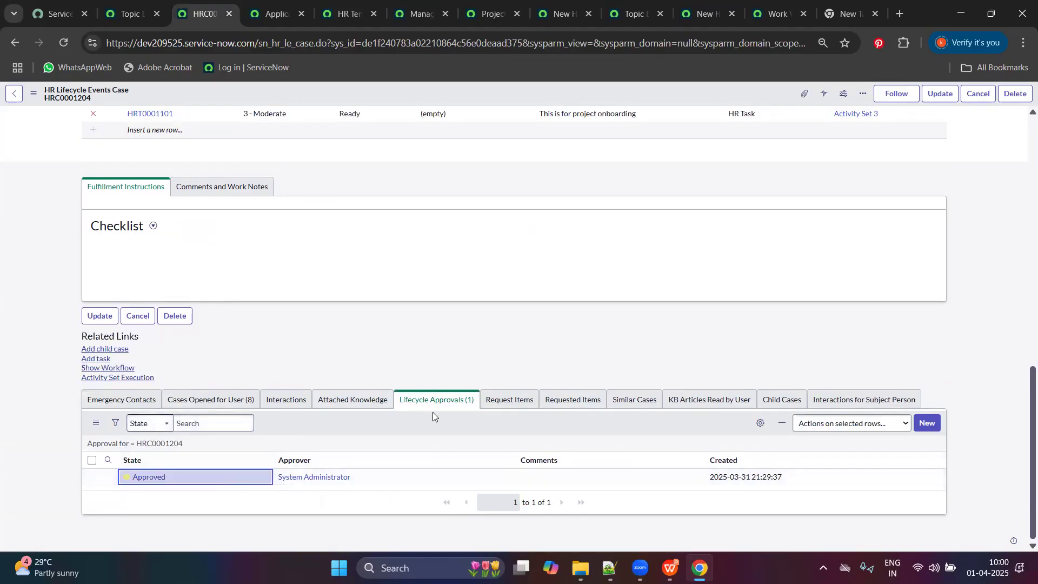
Step: Reload the HR case, set its state to Work in Progress, and save it
{"action": "scroll", "coordinate": [449, 387], "scroll_direction": "up", "scroll_amount": 15}
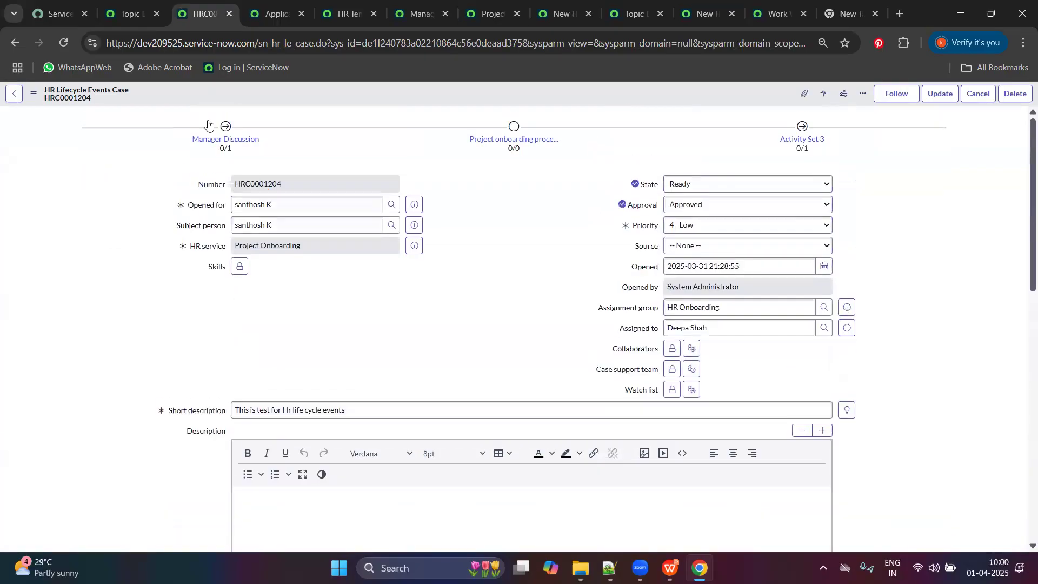
{"action": "left_click", "coordinate": [56, 44]}
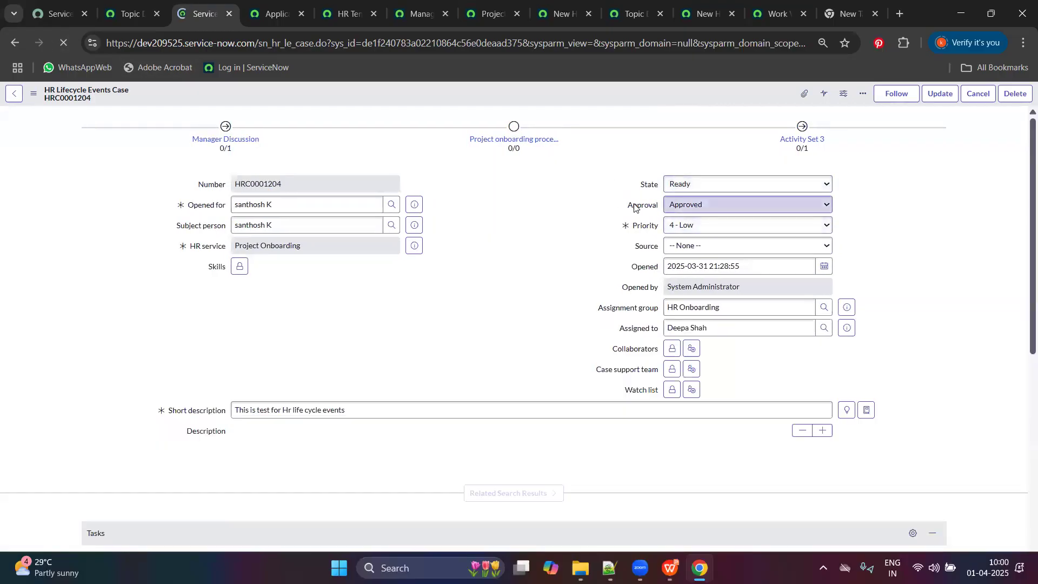
{"action": "scroll", "coordinate": [647, 288], "scroll_direction": "down", "scroll_amount": 3}
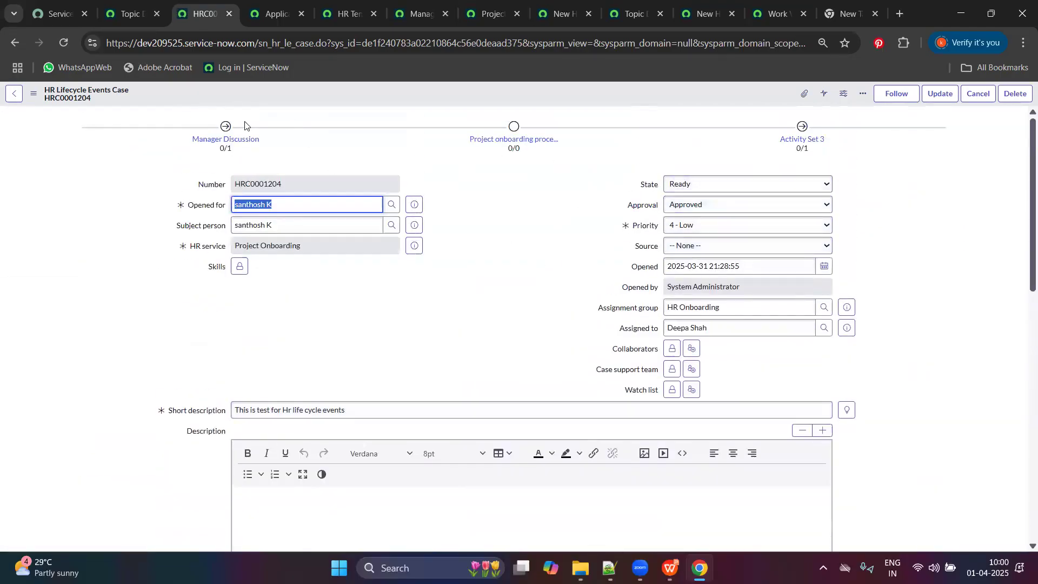
{"action": "left_click", "coordinate": [819, 184]}
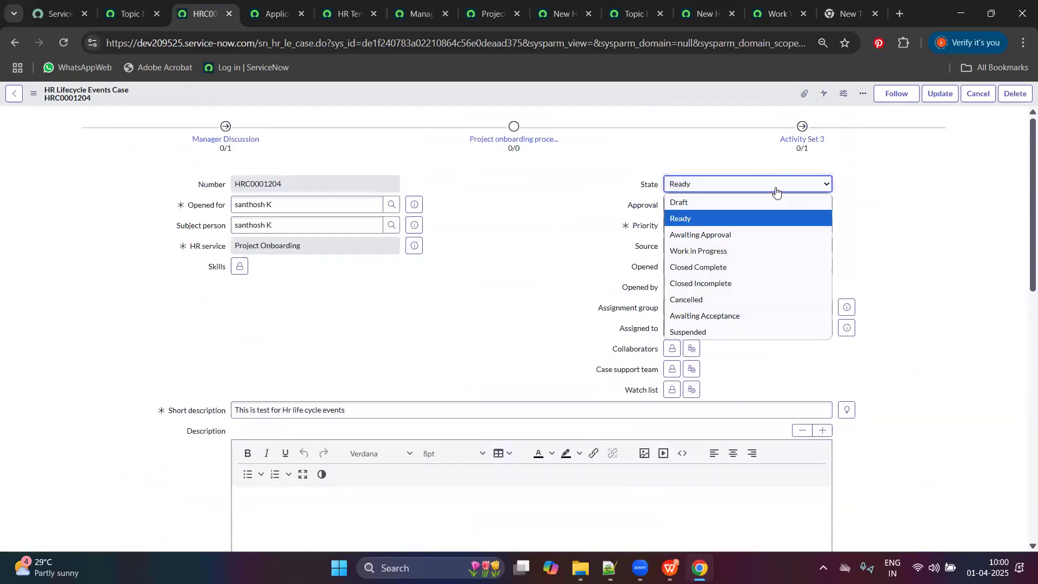
{"action": "left_click", "coordinate": [726, 250]}
{"action": "right_click", "coordinate": [627, 89]}
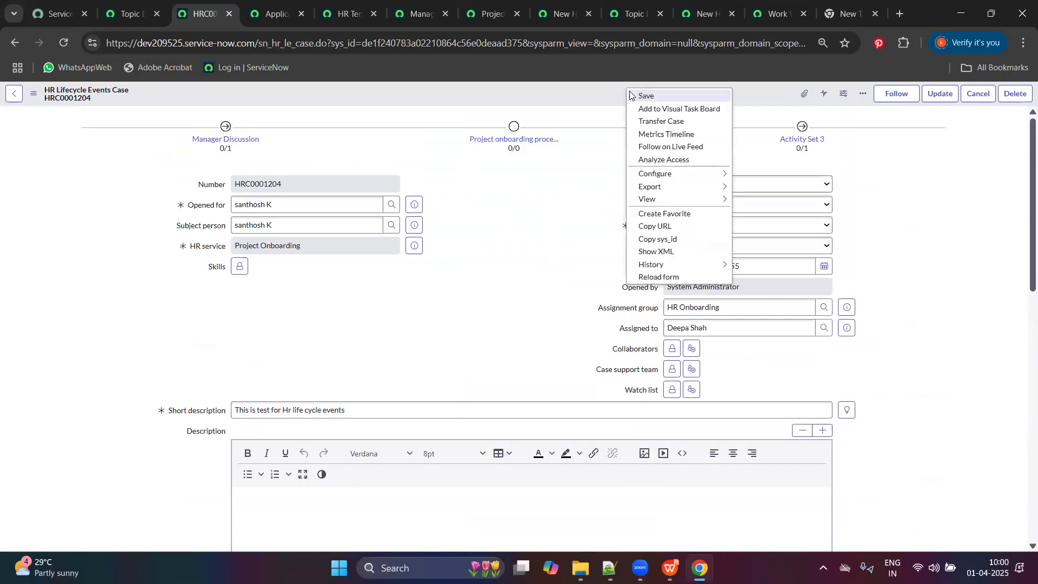
{"action": "left_click", "coordinate": [645, 93]}
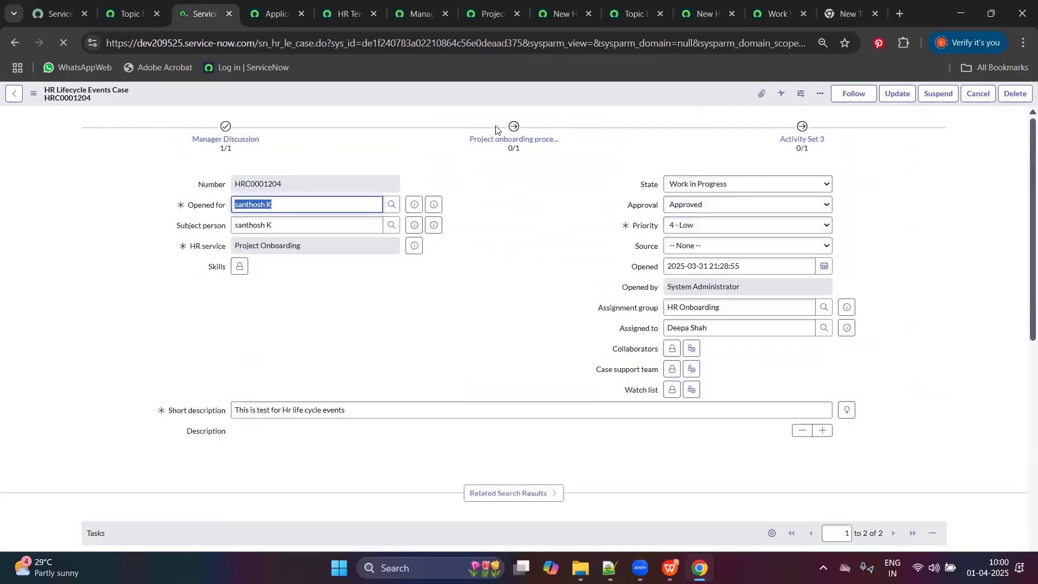
Step: Review the triggers of the Project onboarding lifecycle event's activity sets, and check the case's state and task list
{"action": "left_click", "coordinate": [290, 16]}
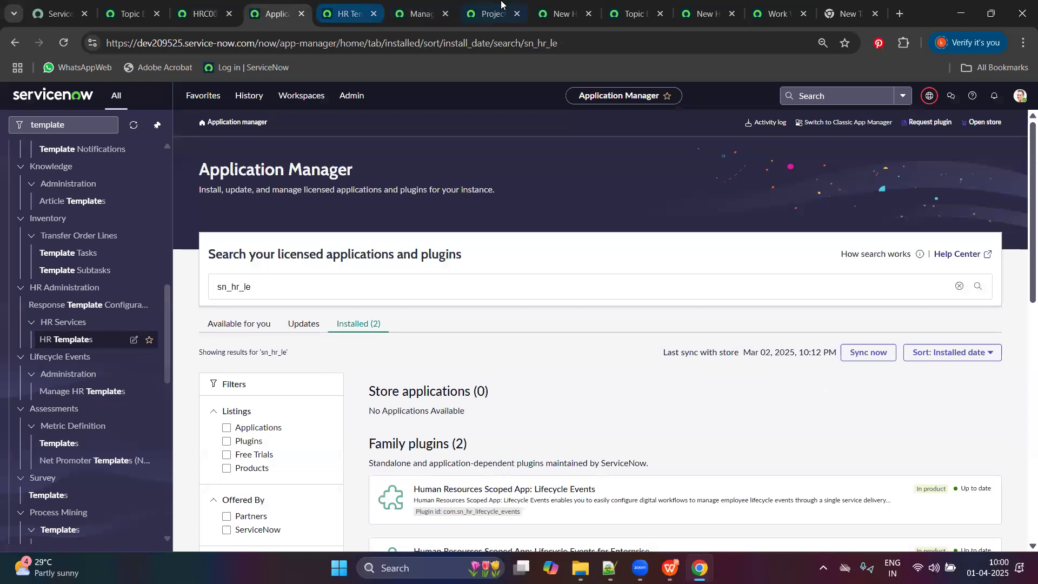
{"action": "left_click", "coordinate": [501, 6]}
{"action": "left_click", "coordinate": [81, 123]}
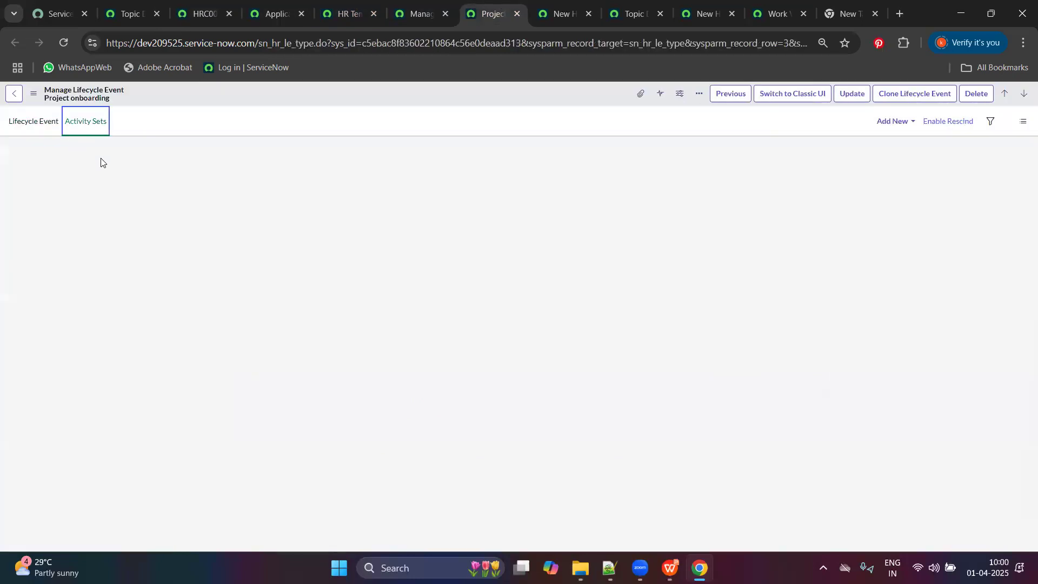
{"action": "left_click", "coordinate": [332, 158]}
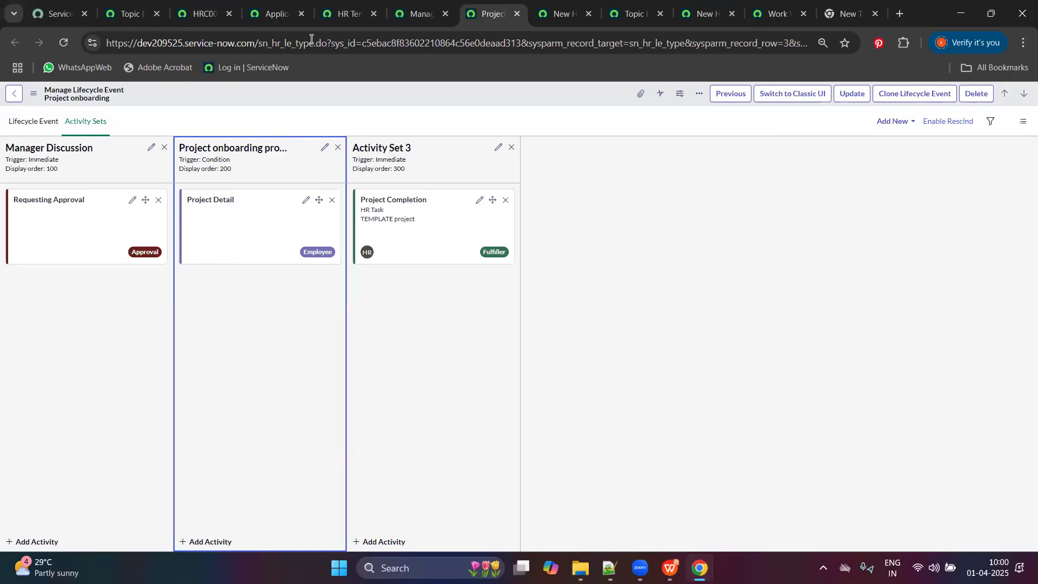
{"action": "left_click", "coordinate": [229, 3]}
{"action": "double_click", "coordinate": [644, 184]}
{"action": "scroll", "coordinate": [536, 275], "scroll_direction": "down", "scroll_amount": 6}
{"action": "scroll", "coordinate": [613, 383], "scroll_direction": "up", "scroll_amount": 2}
Step: Edit Activity Set 3 of the Project onboarding lifecycle event and set its trigger type to Other Activity Sets
{"action": "left_click", "coordinate": [346, 14]}
{"action": "left_click", "coordinate": [225, 7]}
{"action": "left_click", "coordinate": [351, 14]}
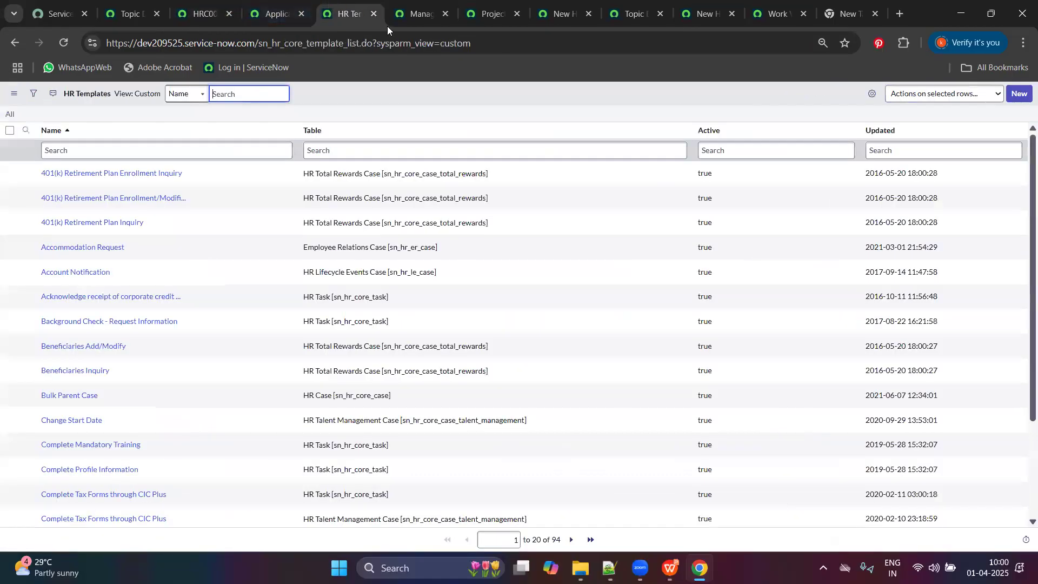
{"action": "left_click", "coordinate": [419, 14]}
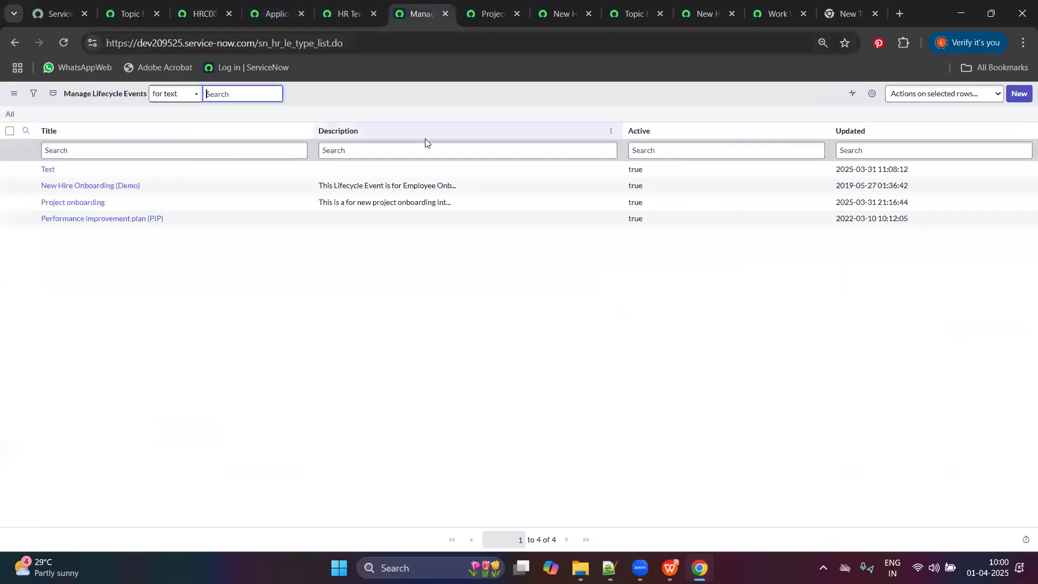
{"action": "left_click", "coordinate": [354, 13]}
{"action": "left_click", "coordinate": [489, 14]}
{"action": "left_click", "coordinate": [497, 147]}
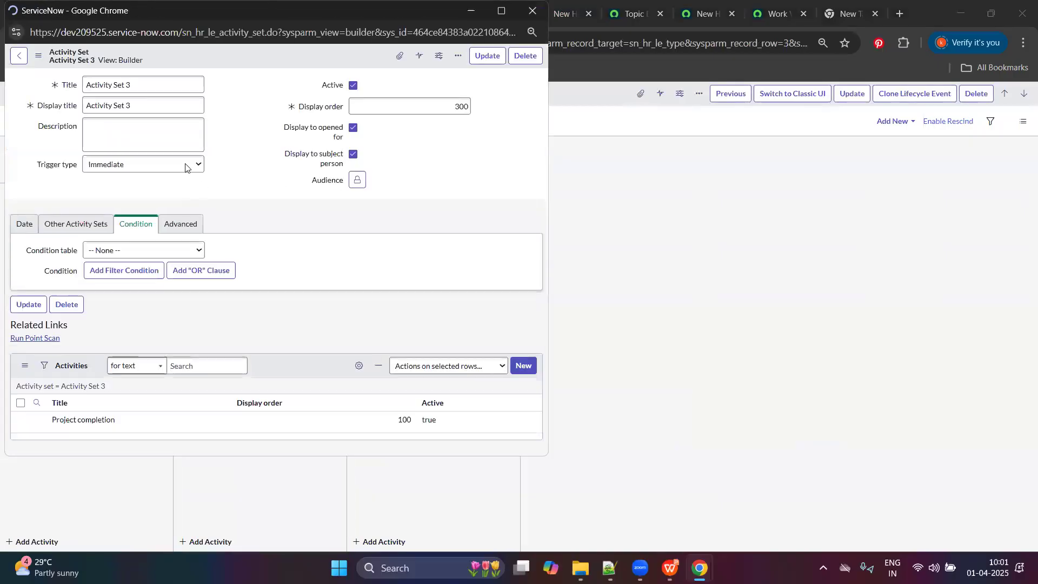
{"action": "left_click", "coordinate": [187, 165]}
{"action": "left_click", "coordinate": [119, 247]}
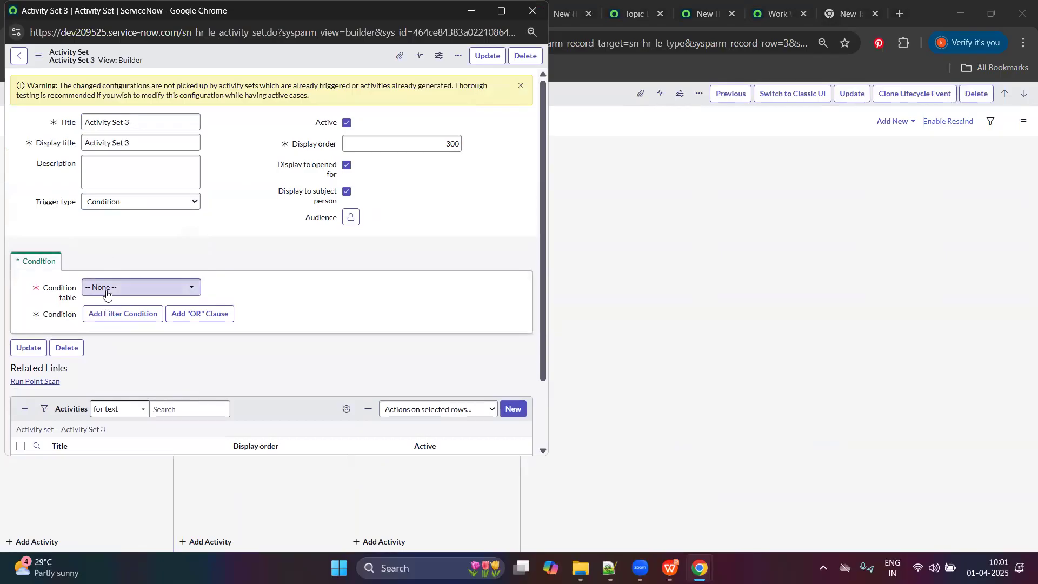
{"action": "left_click", "coordinate": [124, 206]}
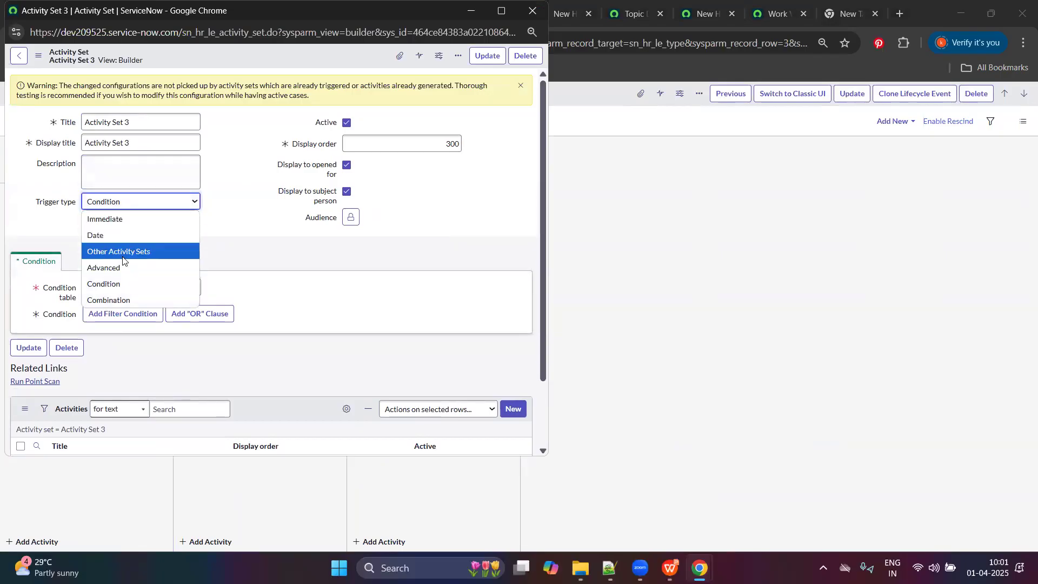
{"action": "left_click", "coordinate": [125, 254]}
Step: Add Project onboarding procedure as the activity set dependency of Activity Set 3 and update the record
{"action": "left_click", "coordinate": [93, 293]}
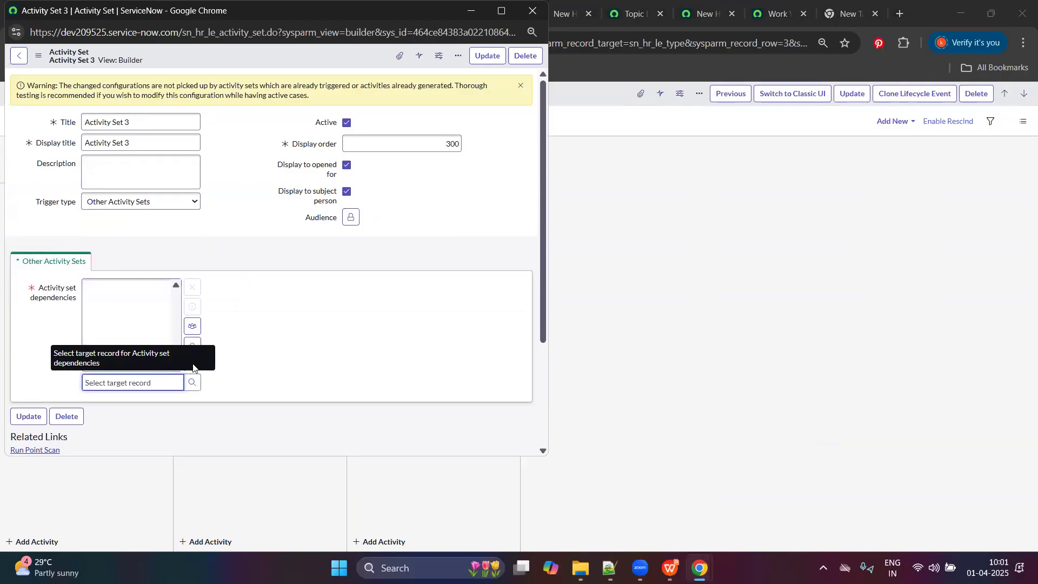
{"action": "left_click", "coordinate": [192, 382]}
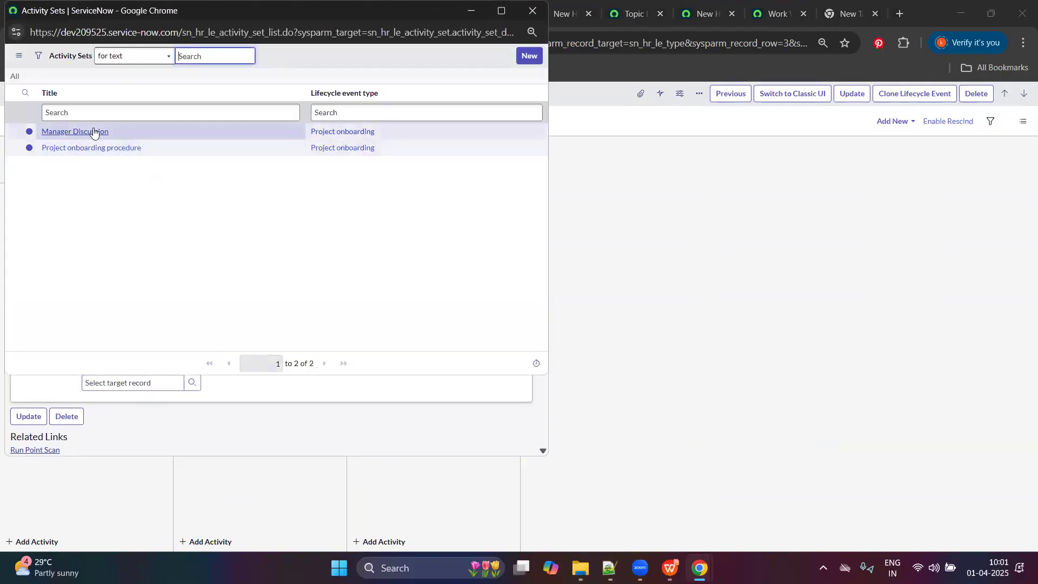
{"action": "left_click", "coordinate": [118, 148]}
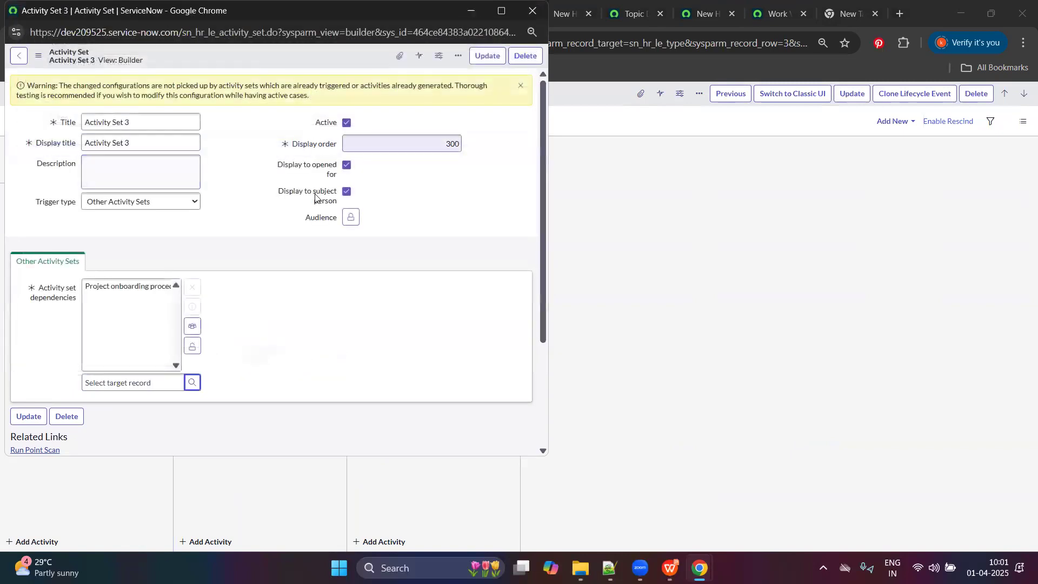
{"action": "left_click", "coordinate": [486, 56]}
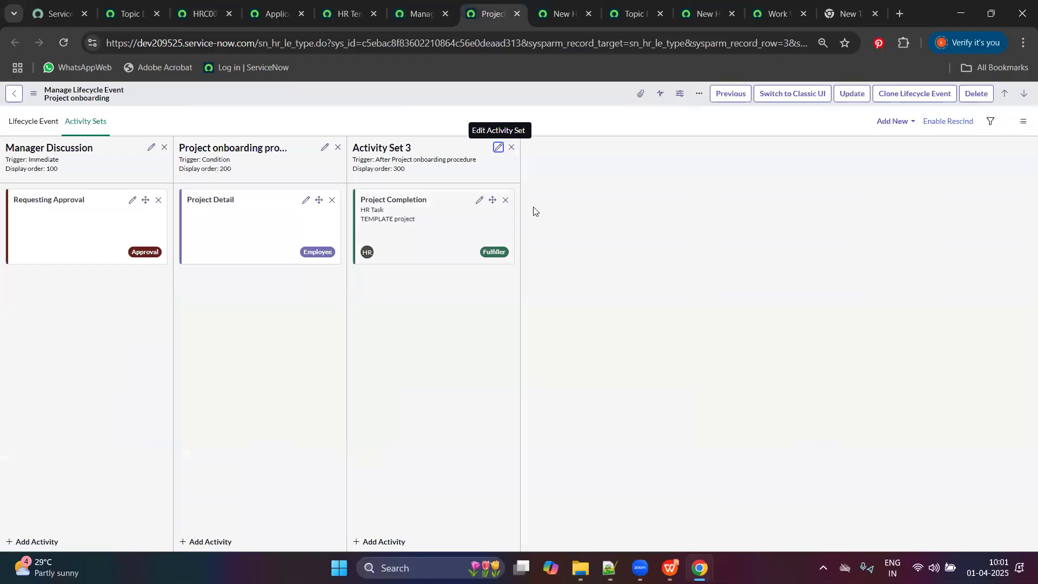
Step: Reload the HR case, open its Activity Set 3 task in a separate tab, and check the case's activity set progress
{"action": "left_click", "coordinate": [273, 13]}
{"action": "left_click", "coordinate": [346, 13]}
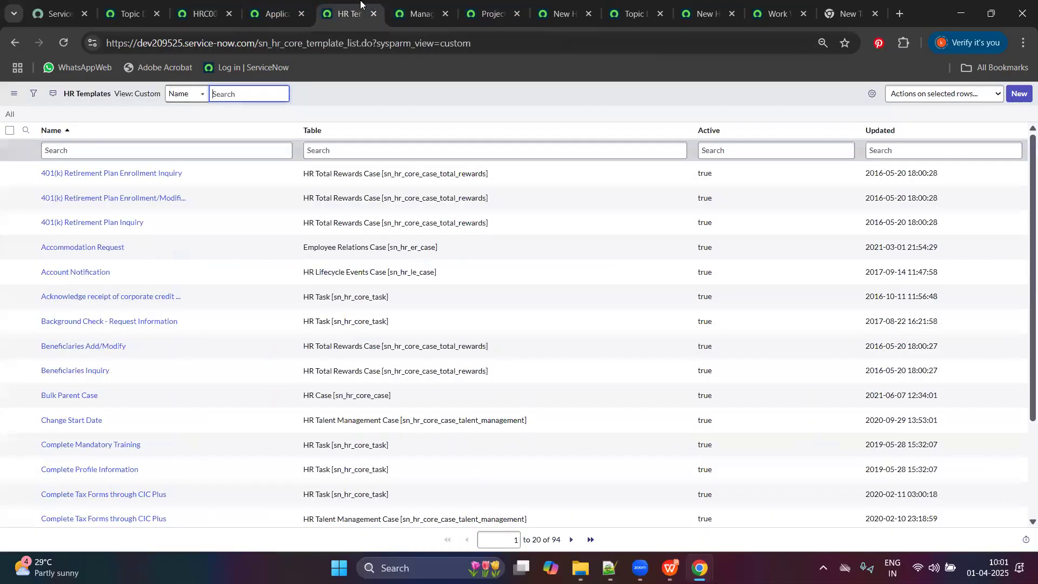
{"action": "left_click", "coordinate": [192, 4]}
{"action": "left_click", "coordinate": [65, 42]}
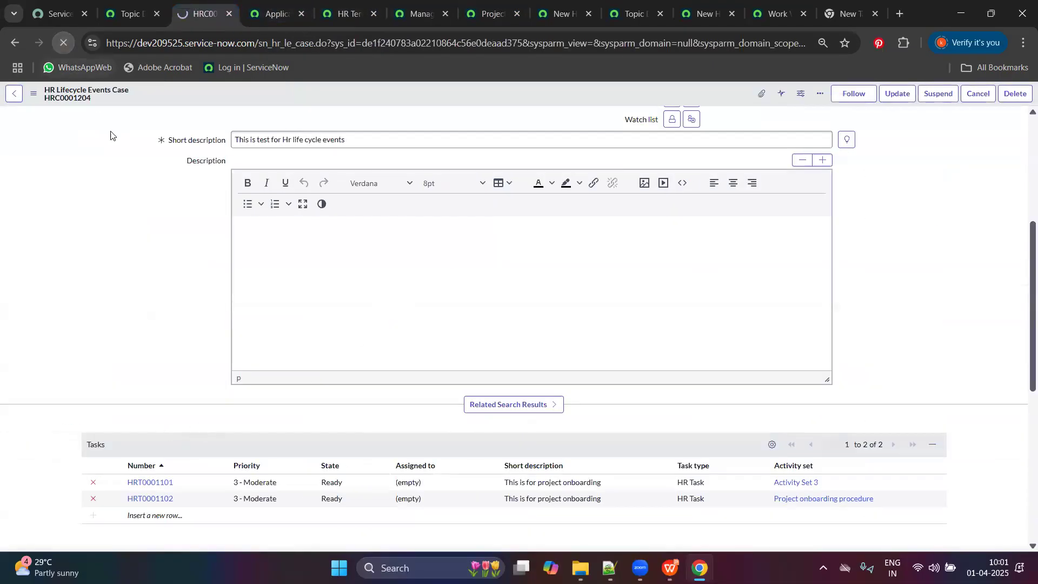
{"action": "scroll", "coordinate": [449, 364], "scroll_direction": "down", "scroll_amount": 8}
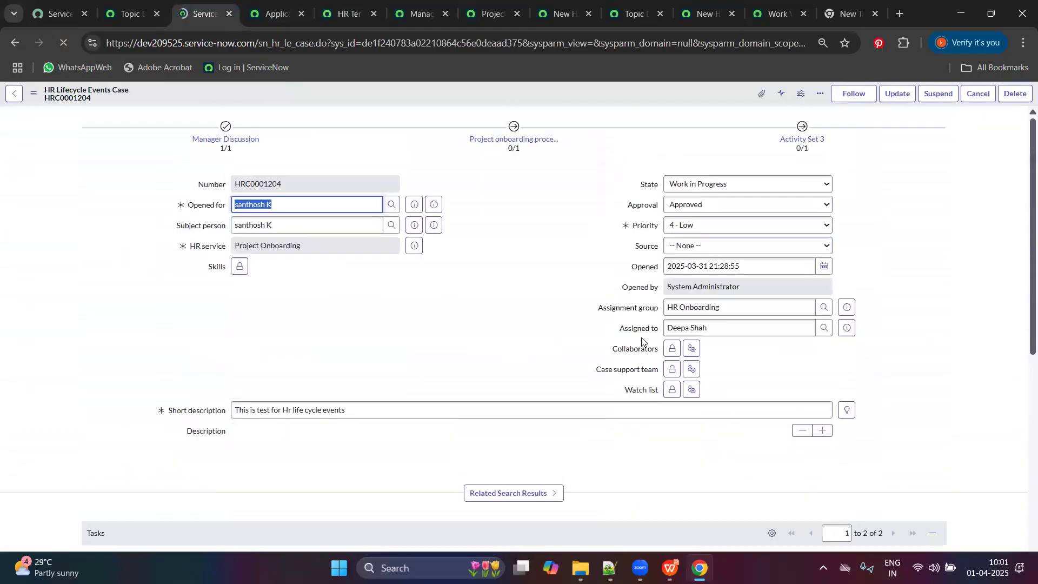
{"action": "scroll", "coordinate": [651, 278], "scroll_direction": "down", "scroll_amount": 5}
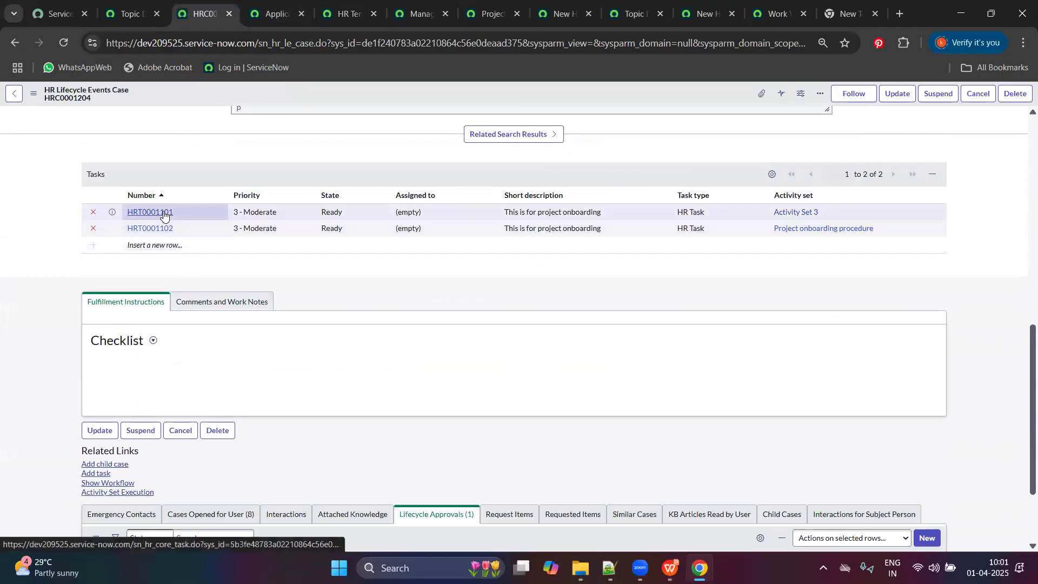
{"action": "middle_click", "coordinate": [163, 213]}
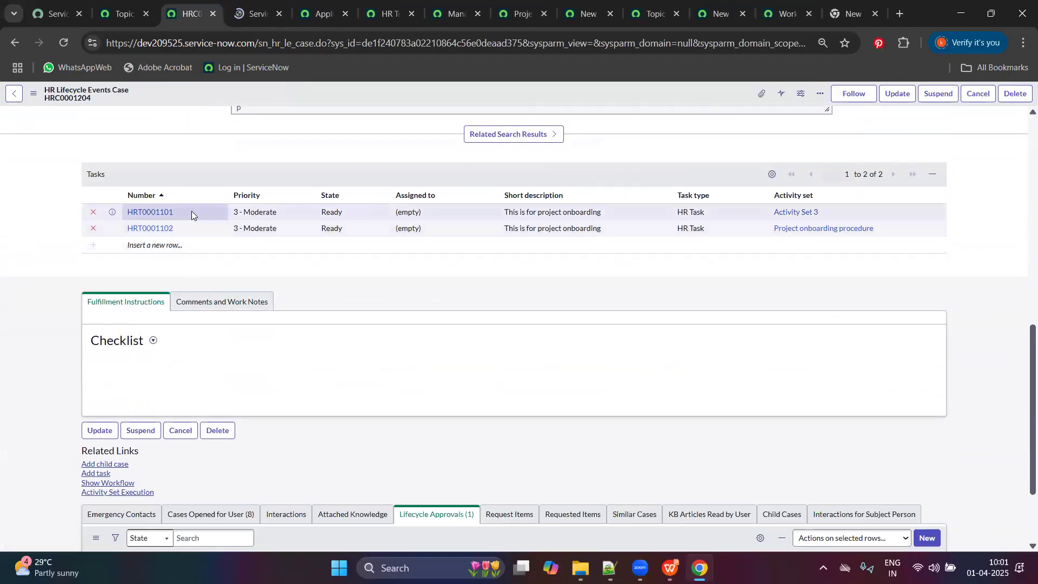
{"action": "scroll", "coordinate": [565, 269], "scroll_direction": "up", "scroll_amount": 5}
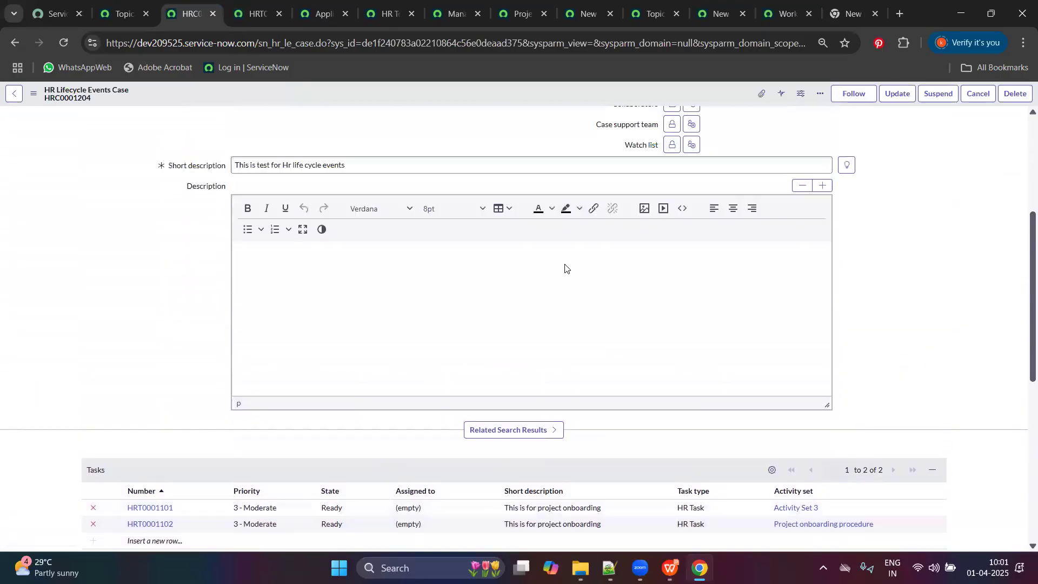
{"action": "scroll", "coordinate": [565, 268], "scroll_direction": "up", "scroll_amount": 4}
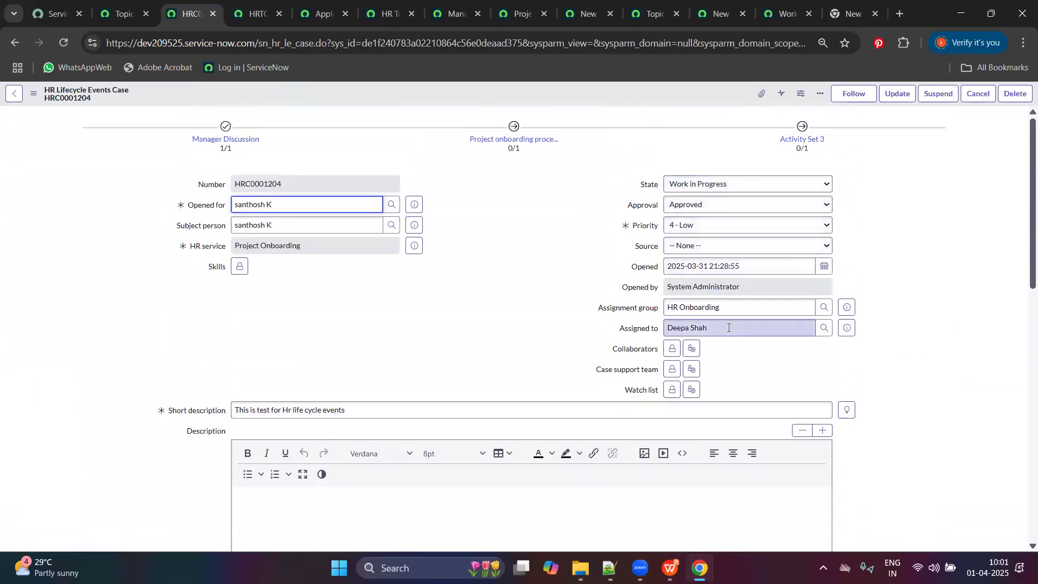
{"action": "scroll", "coordinate": [640, 287], "scroll_direction": "down", "scroll_amount": 4}
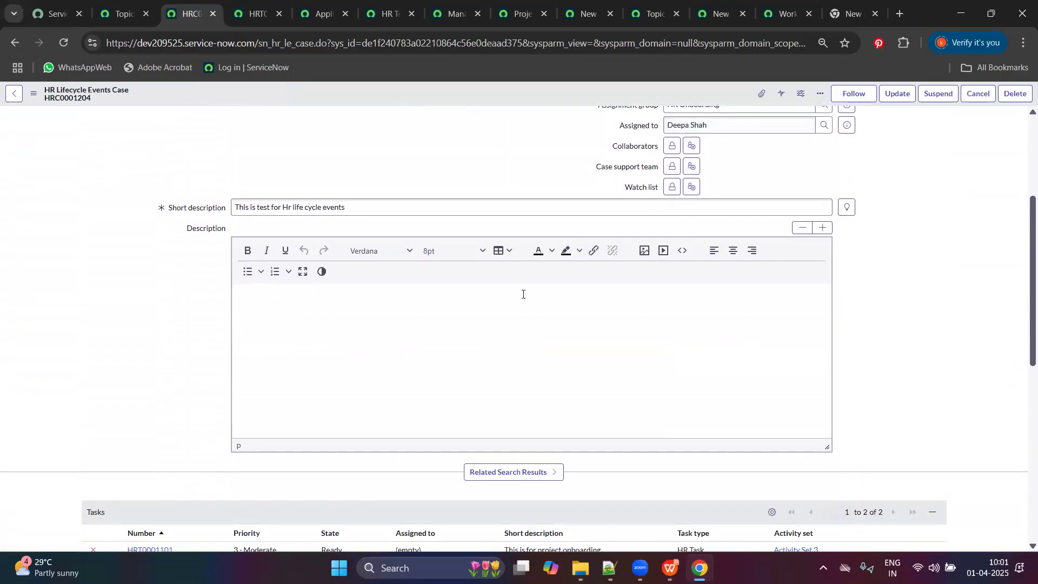
Step: Set the state of the case's Activity Set 3 task to Closed Complete and update the task
{"action": "scroll", "coordinate": [523, 294], "scroll_direction": "up", "scroll_amount": 4}
{"action": "scroll", "coordinate": [742, 202], "scroll_direction": "down", "scroll_amount": 10}
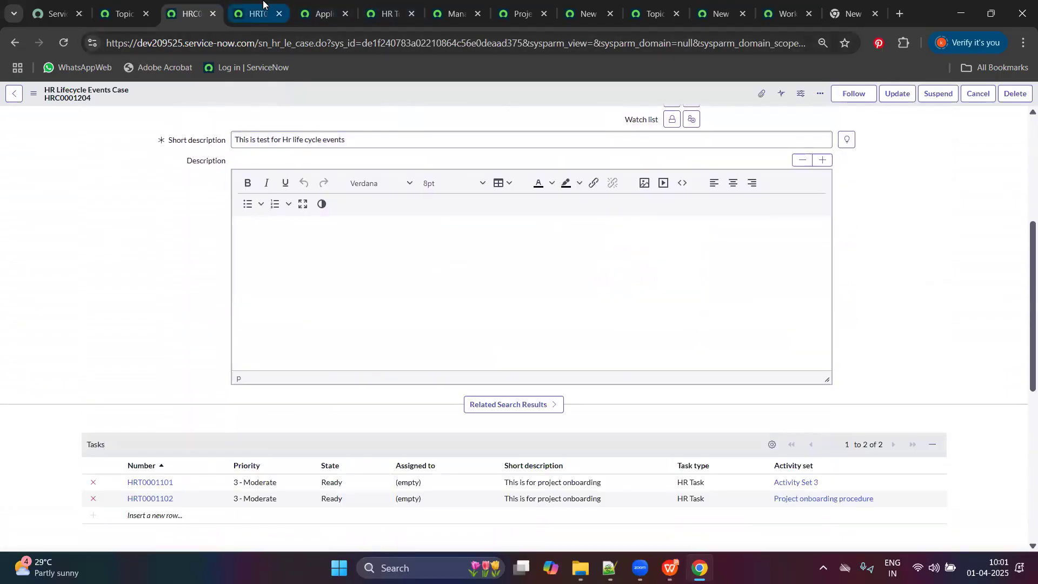
{"action": "left_click", "coordinate": [254, 14]}
{"action": "scroll", "coordinate": [335, 250], "scroll_direction": "down", "scroll_amount": 1}
{"action": "scroll", "coordinate": [445, 241], "scroll_direction": "up", "scroll_amount": 1}
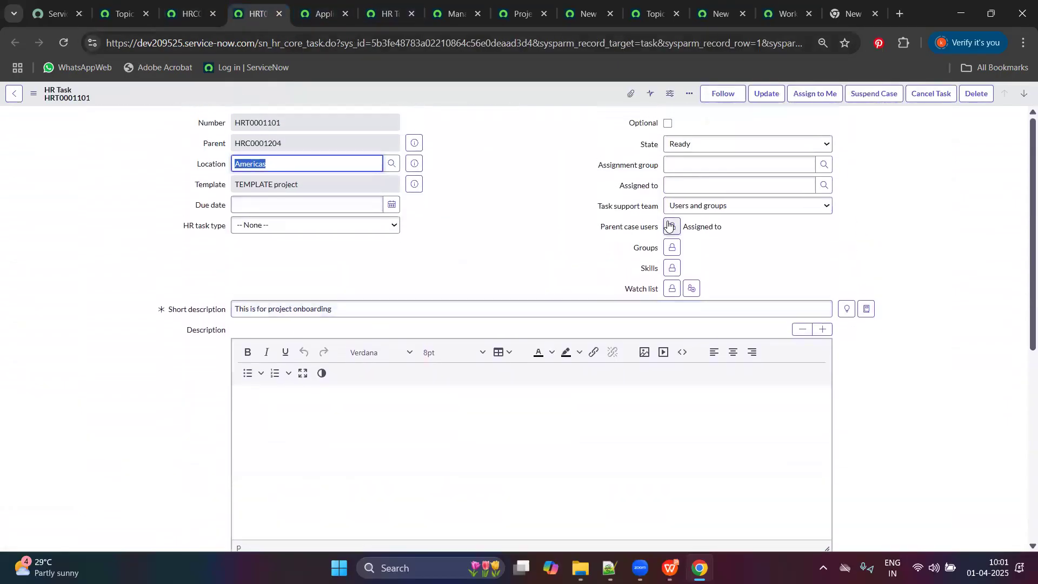
{"action": "scroll", "coordinate": [519, 278], "scroll_direction": "down", "scroll_amount": 2}
{"action": "scroll", "coordinate": [530, 271], "scroll_direction": "up", "scroll_amount": 2}
{"action": "left_click", "coordinate": [739, 141]}
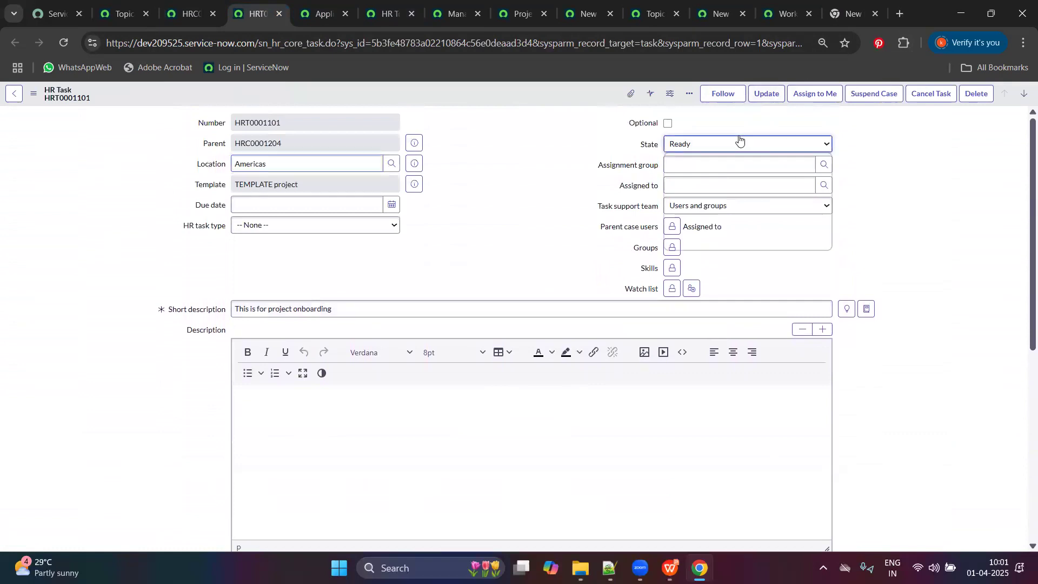
{"action": "left_click", "coordinate": [700, 211]}
{"action": "left_click", "coordinate": [766, 93]}
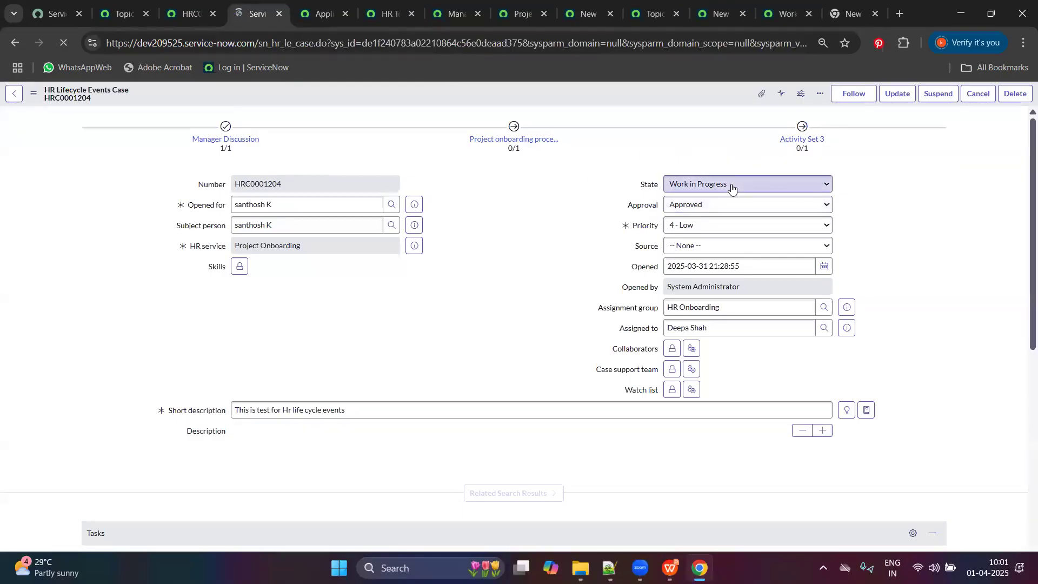
Step: Review the HR case's state, approval and task list, and reload the case to check its activity set progress
{"action": "left_click", "coordinate": [730, 185]}
{"action": "scroll", "coordinate": [570, 232], "scroll_direction": "down", "scroll_amount": 2}
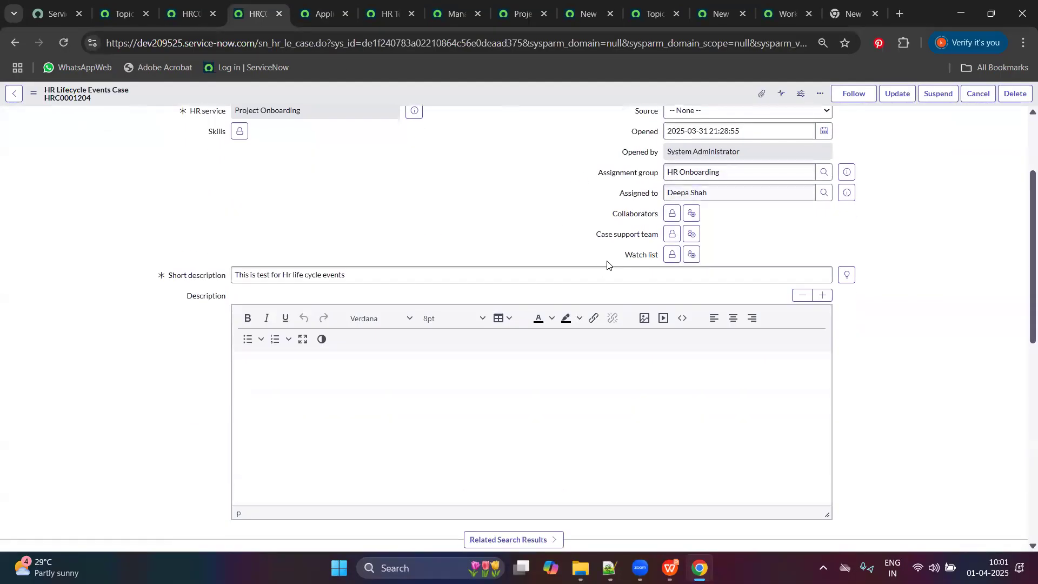
{"action": "scroll", "coordinate": [341, 308], "scroll_direction": "down", "scroll_amount": 3}
{"action": "scroll", "coordinate": [416, 335], "scroll_direction": "down", "scroll_amount": 2}
{"action": "scroll", "coordinate": [491, 361], "scroll_direction": "up", "scroll_amount": 8}
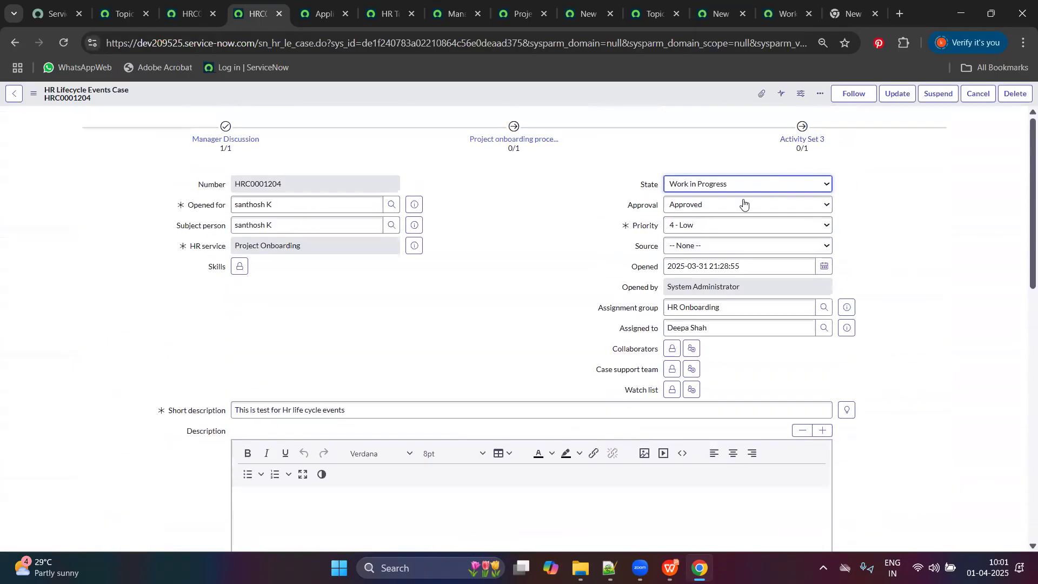
{"action": "left_click", "coordinate": [691, 205]}
{"action": "left_click", "coordinate": [690, 203]}
{"action": "scroll", "coordinate": [292, 293], "scroll_direction": "down", "scroll_amount": 5}
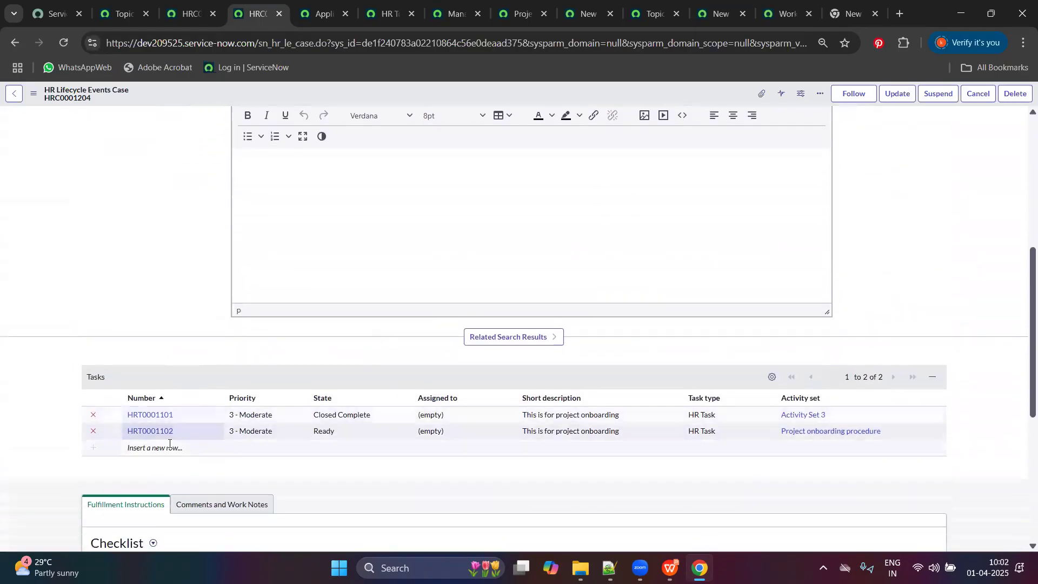
{"action": "left_click", "coordinate": [61, 41]}
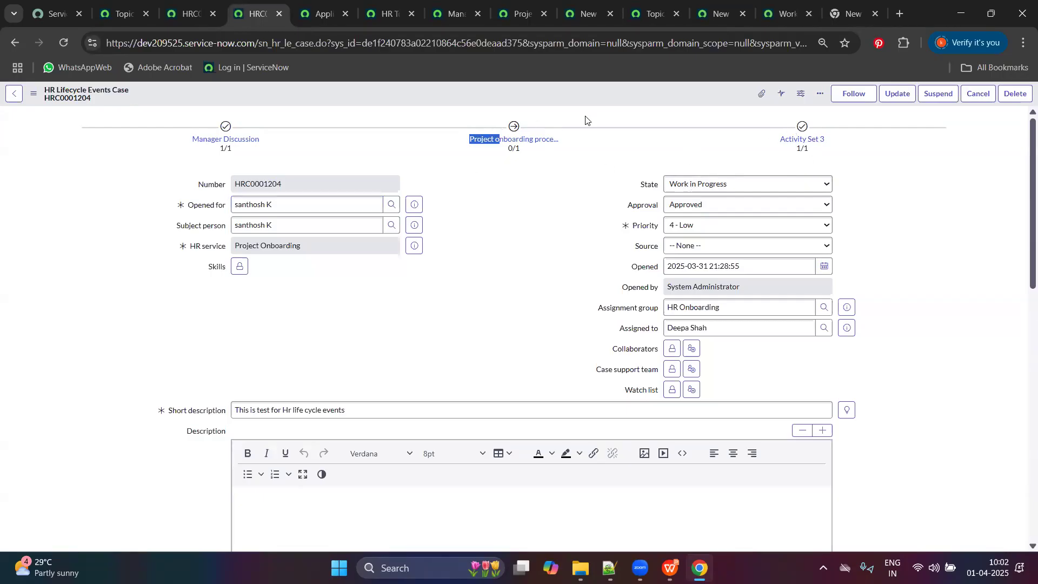
{"action": "scroll", "coordinate": [601, 275], "scroll_direction": "down", "scroll_amount": 1}
{"action": "scroll", "coordinate": [183, 336], "scroll_direction": "down", "scroll_amount": 4}
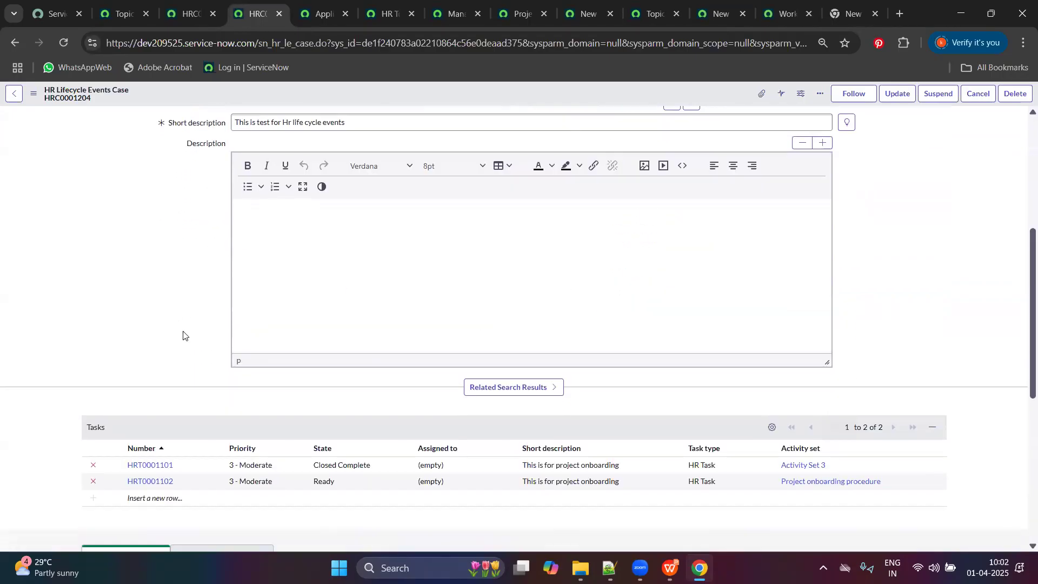
Step: Open the case's Project onboarding procedure task in a separate tab, set its state to Closed Complete, and update it
{"action": "left_click", "coordinate": [150, 431]}
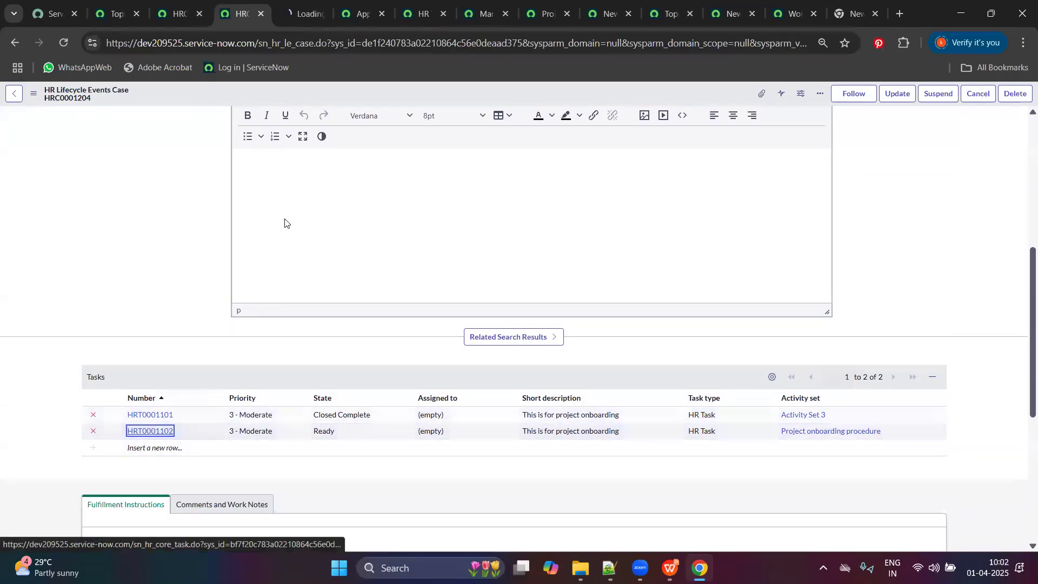
{"action": "scroll", "coordinate": [359, 254], "scroll_direction": "down", "scroll_amount": 2}
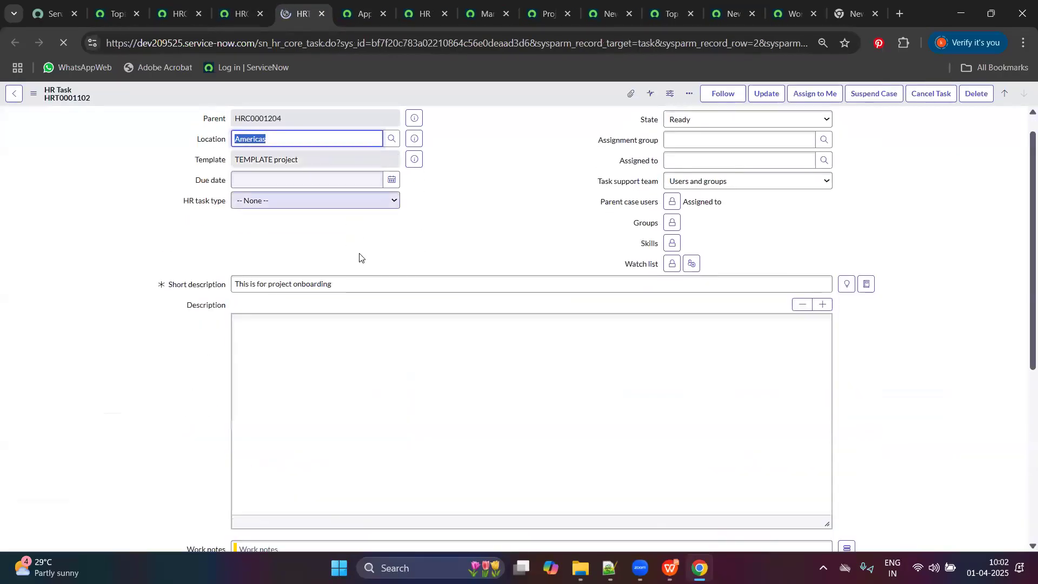
{"action": "scroll", "coordinate": [665, 217], "scroll_direction": "up", "scroll_amount": 2}
{"action": "left_click", "coordinate": [690, 164]}
{"action": "left_click", "coordinate": [691, 148]}
{"action": "left_click", "coordinate": [703, 204]}
{"action": "left_click", "coordinate": [767, 93]}
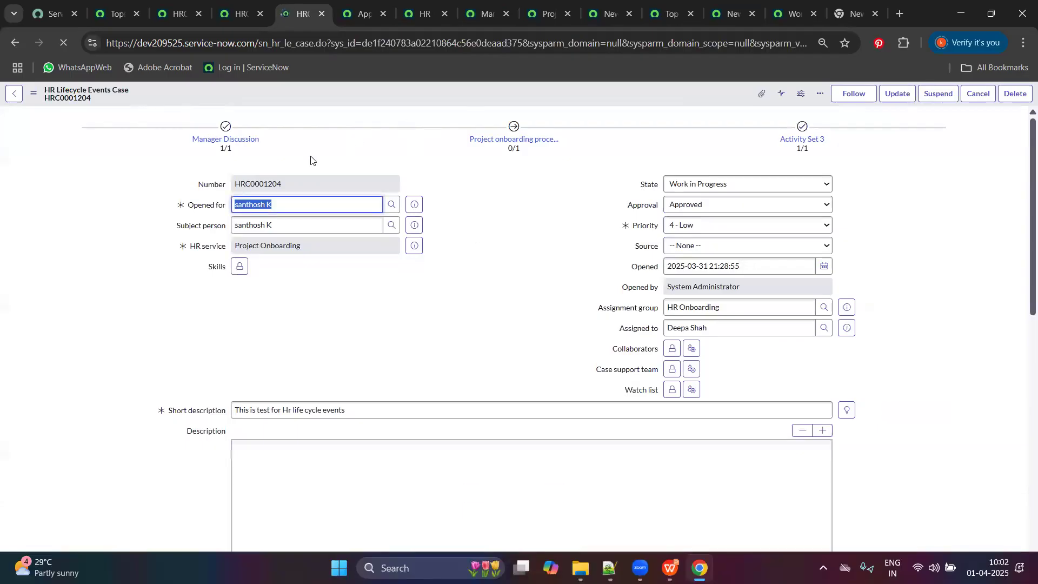
Step: Reload the HR case to check its activity set progress, set its state to Closed Complete, and update the case
{"action": "left_click", "coordinate": [66, 42]}
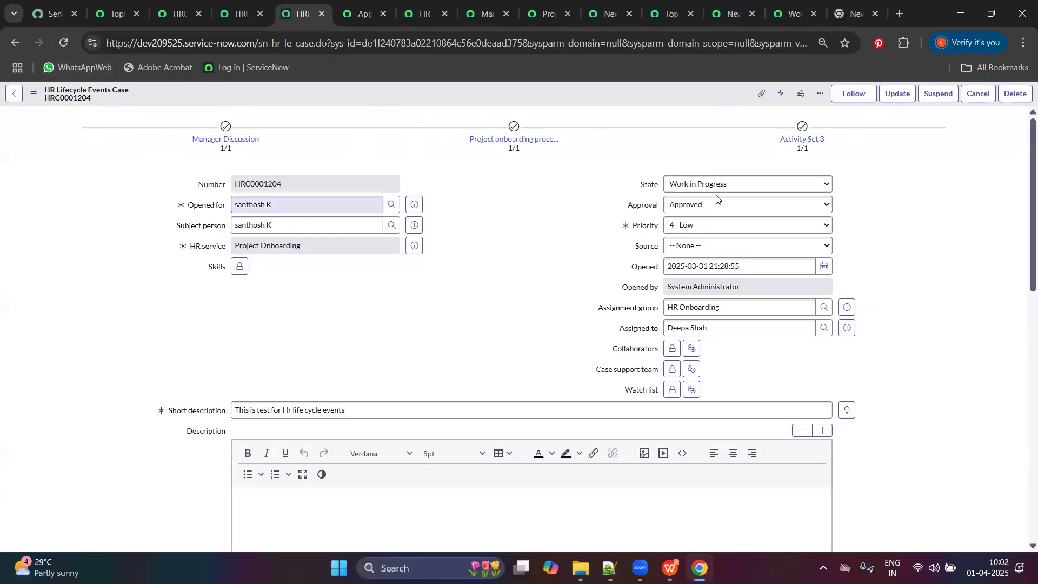
{"action": "scroll", "coordinate": [552, 296], "scroll_direction": "down", "scroll_amount": 5}
{"action": "scroll", "coordinate": [619, 435], "scroll_direction": "up", "scroll_amount": 5}
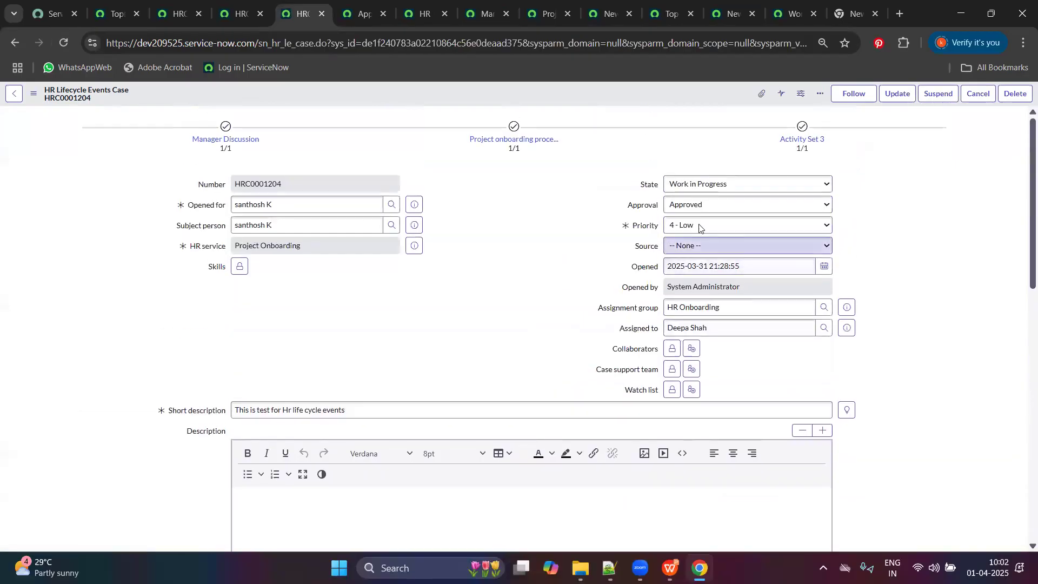
{"action": "left_click", "coordinate": [751, 185]}
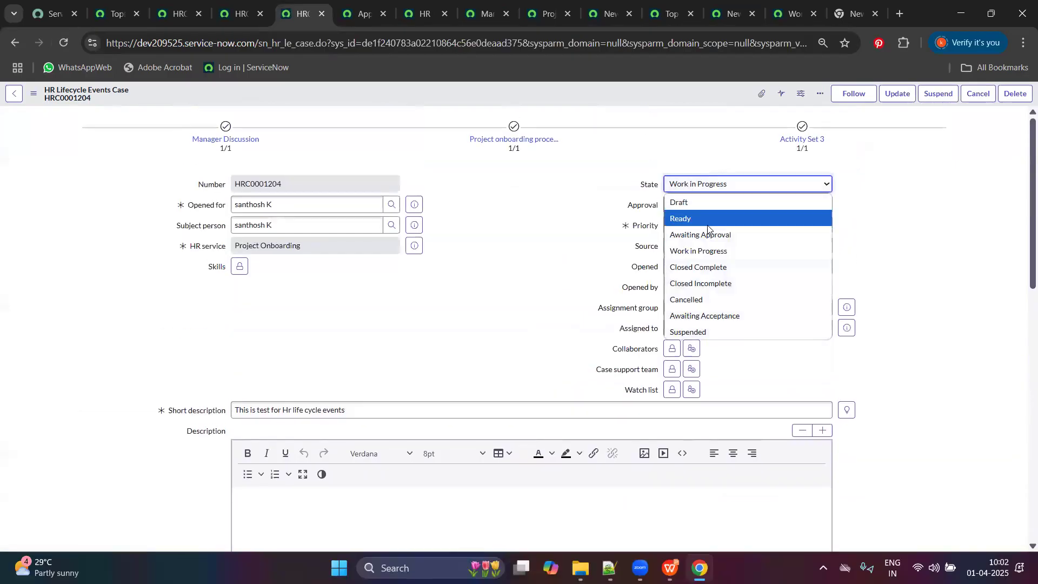
{"action": "left_click", "coordinate": [714, 270]}
{"action": "left_click", "coordinate": [898, 93]}
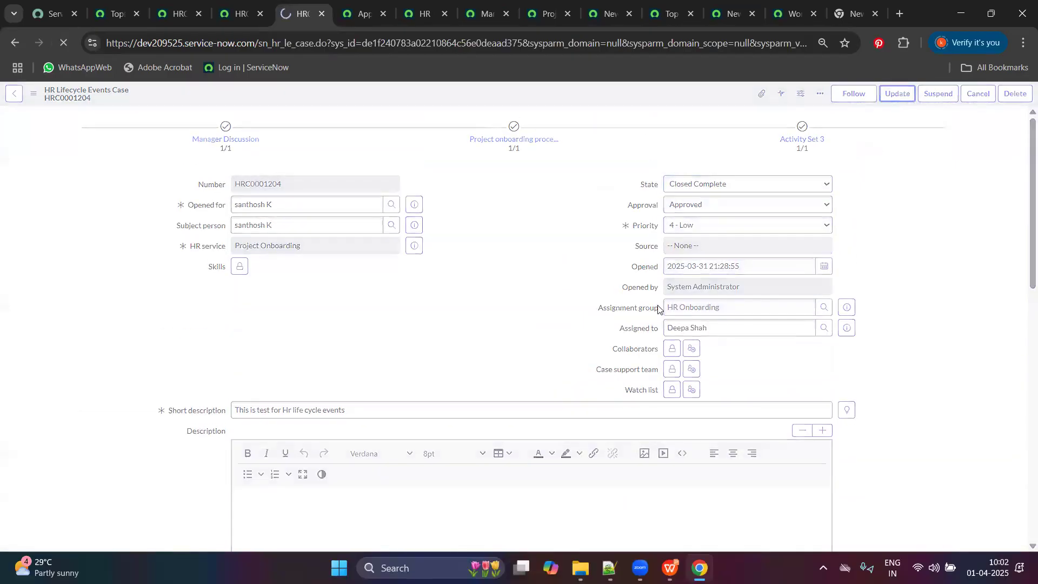